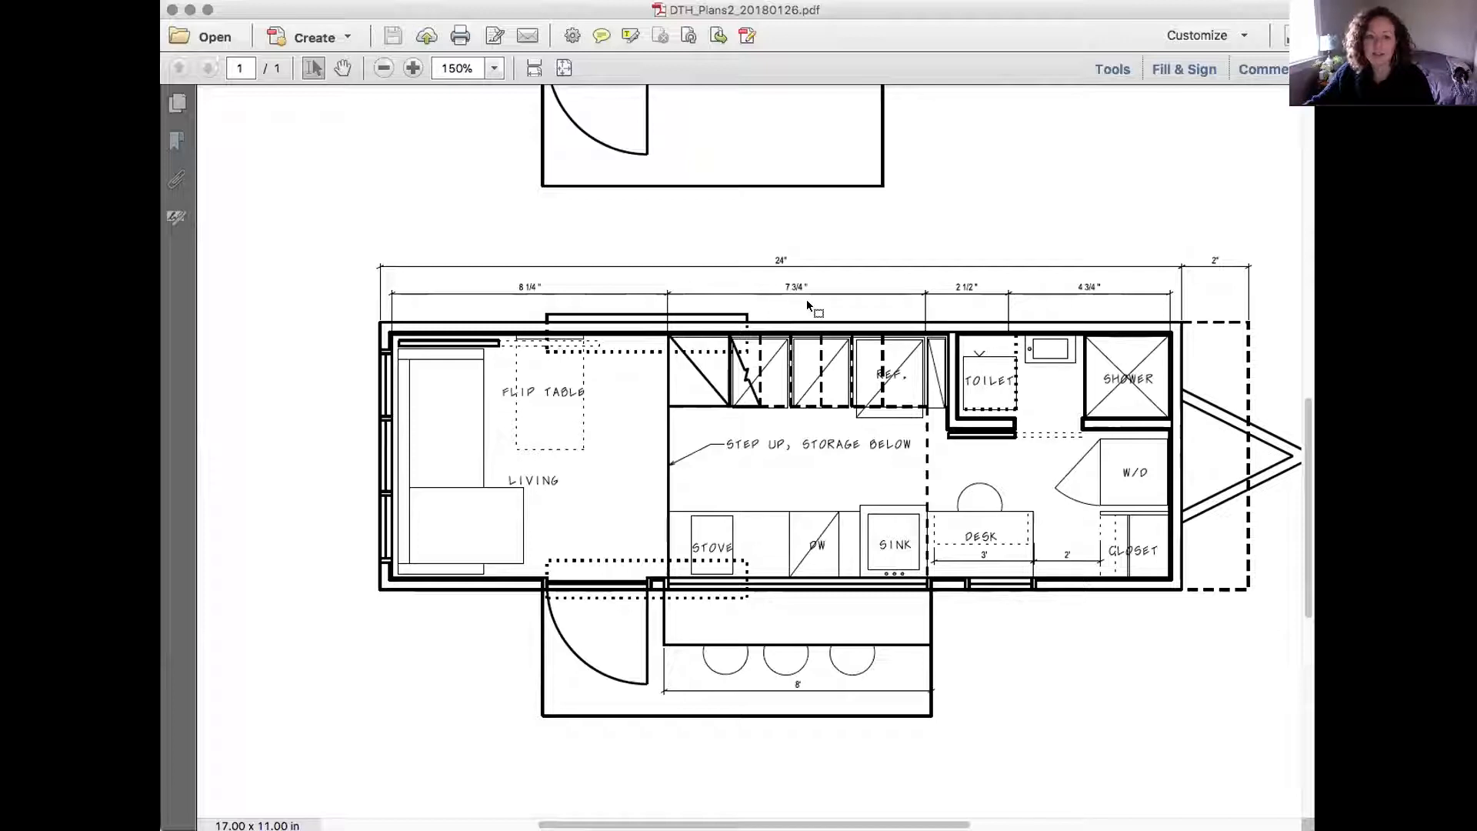
Step: Review the tiny house floor plan in the PDF, and switch to the DTH 03 model in SketchUp
scroll(991, 407, right, 1)
scroll(992, 408, right, 3)
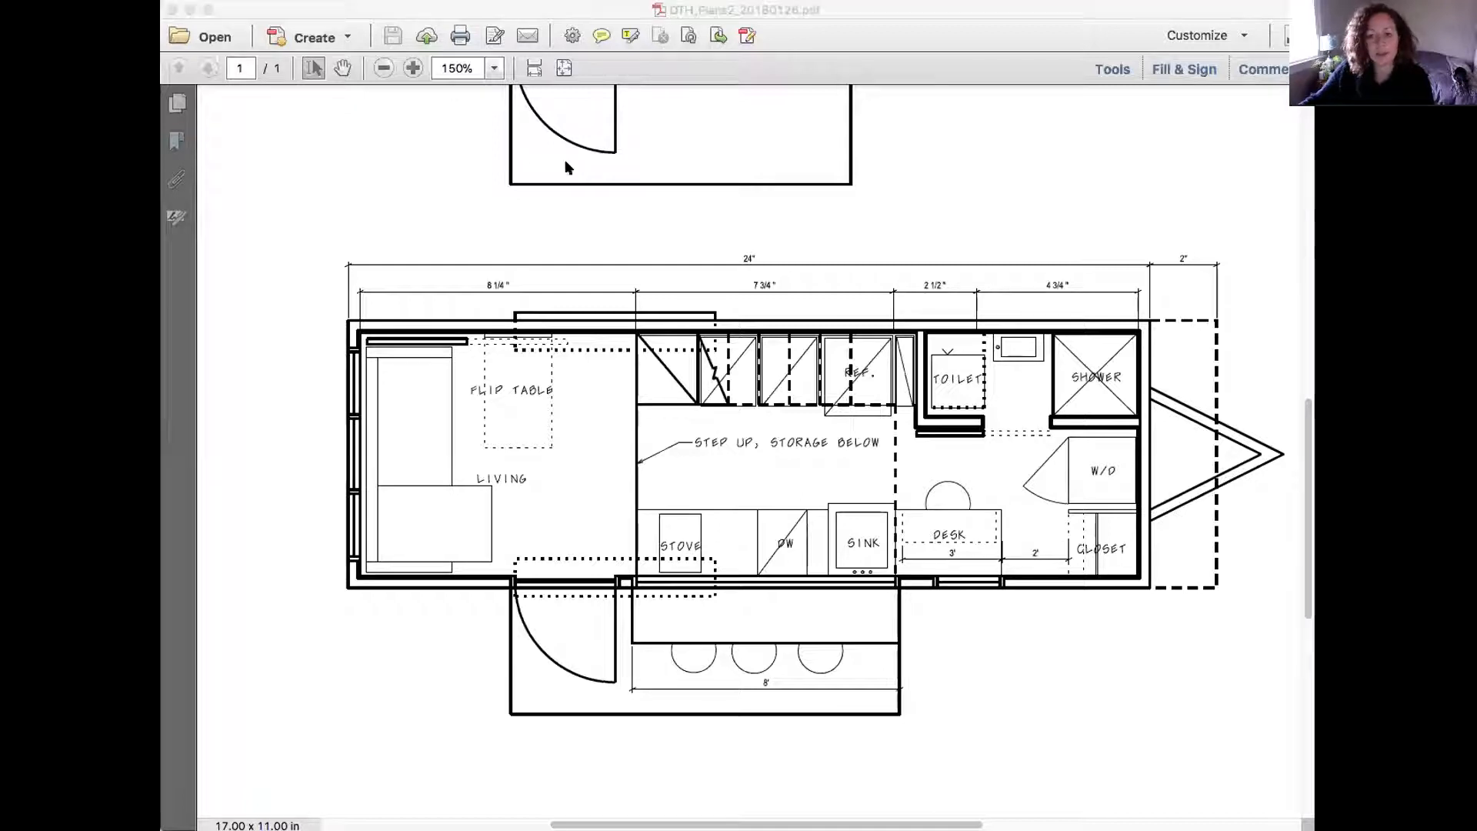
click(798, 159)
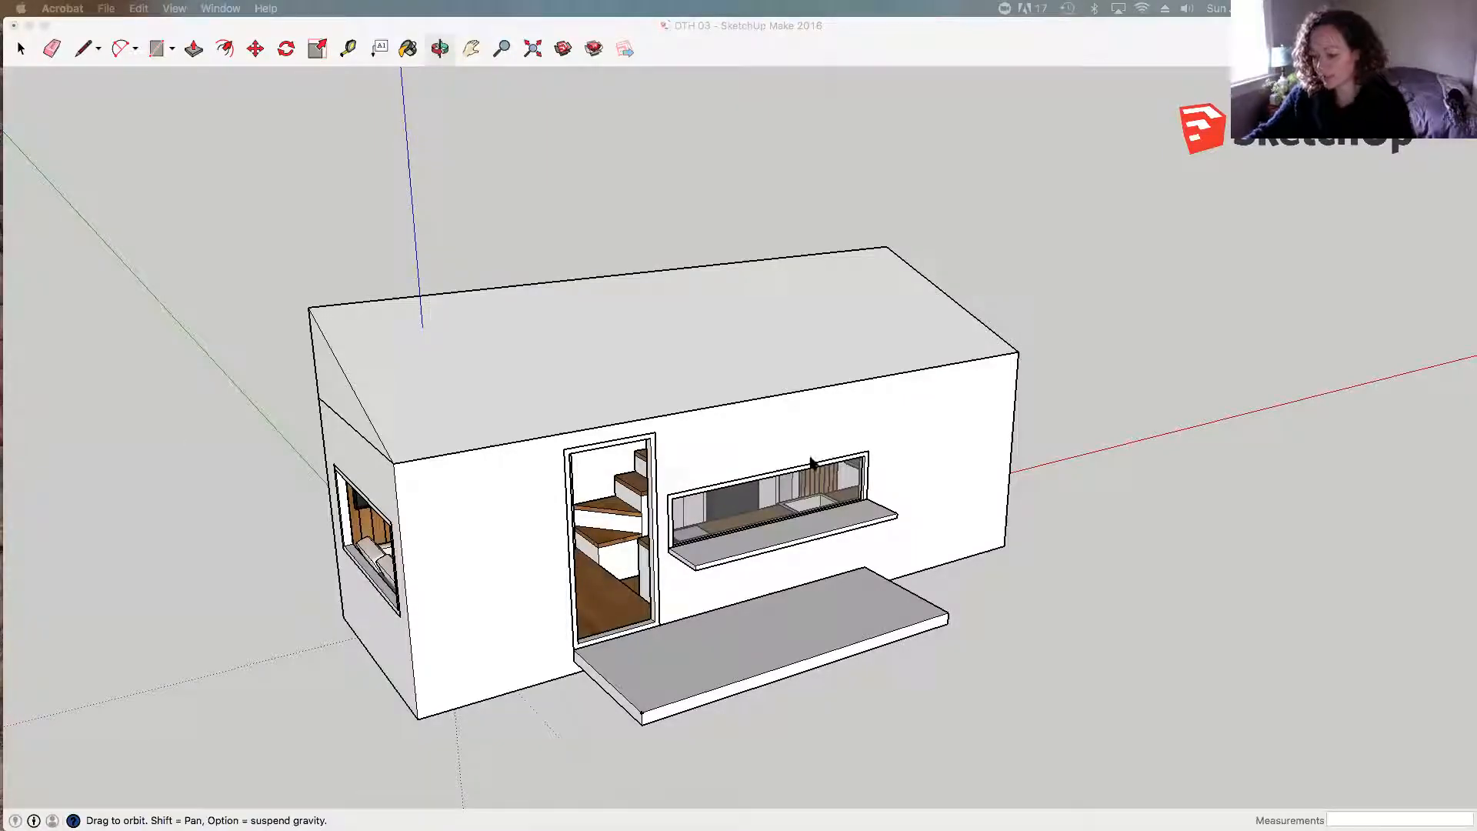
click(514, 227)
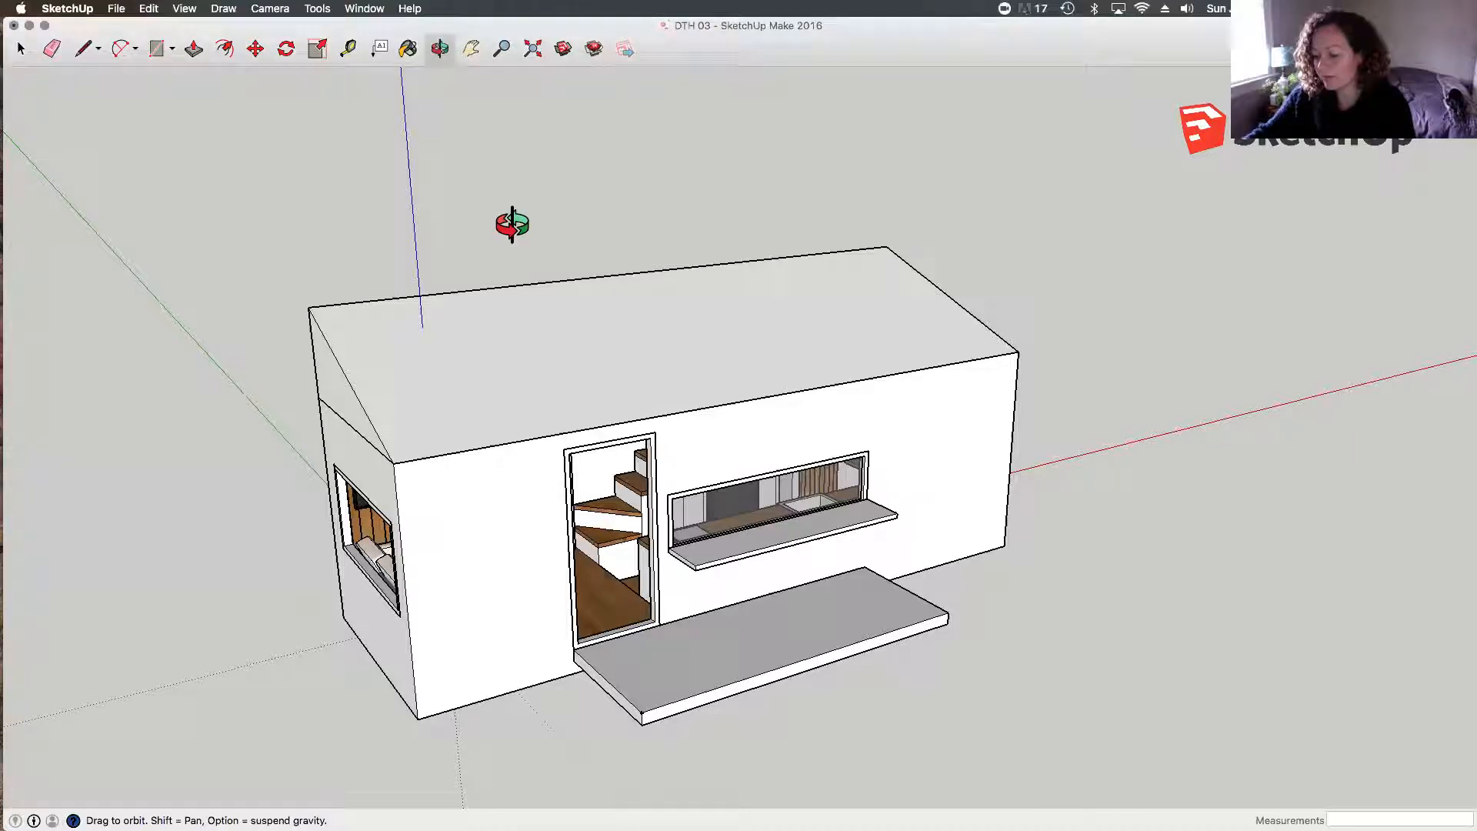
Step: Examine the house's entrance side, including the door, window and deck, and the interior staircase leading up to the loft
mouse_move(520, 530)
mouse_down()
mouse_move(540, 431)
mouse_move(554, 544)
mouse_up()
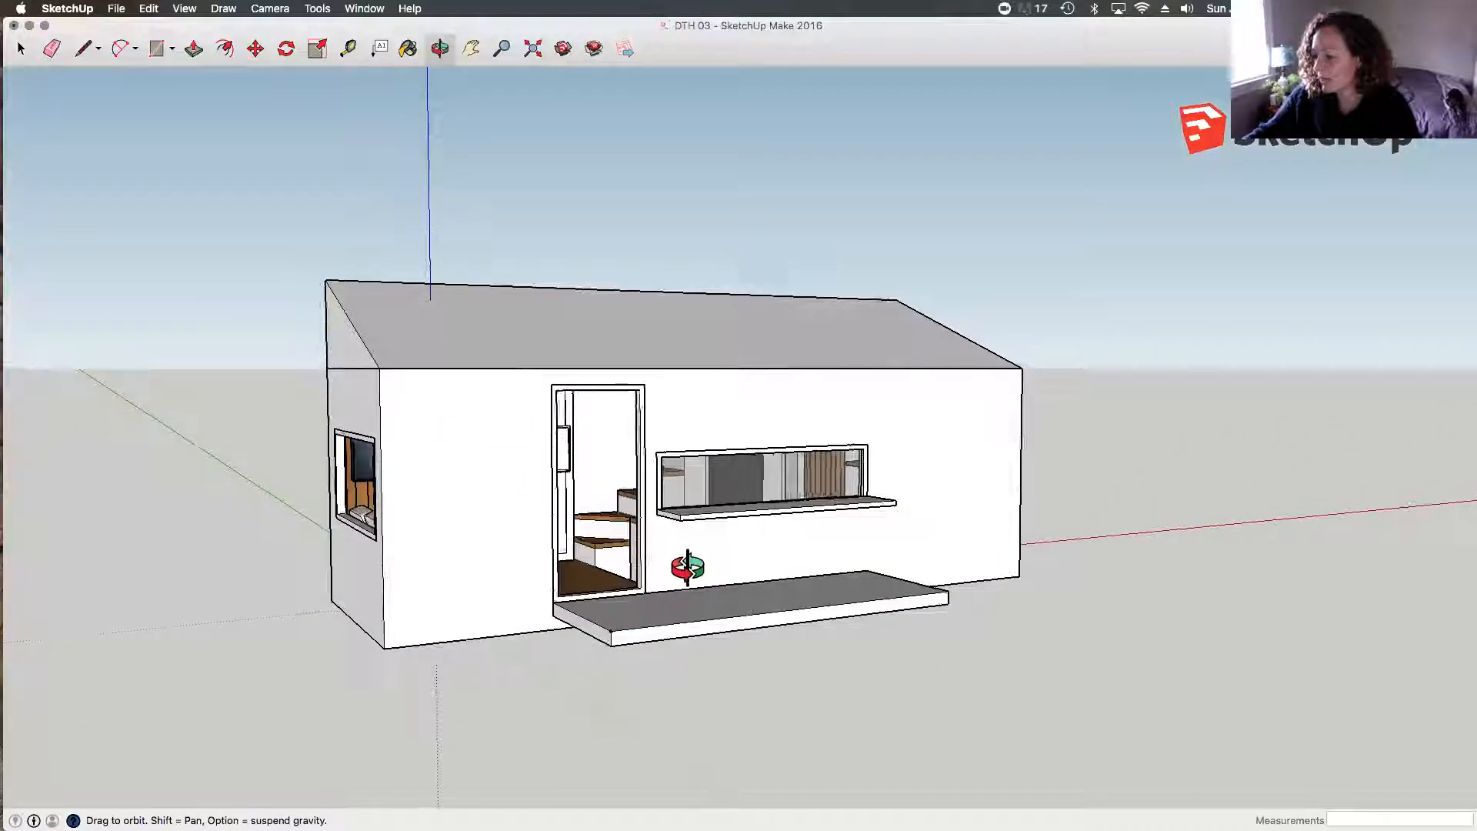
drag(685, 567, 544, 633)
drag(746, 500, 619, 429)
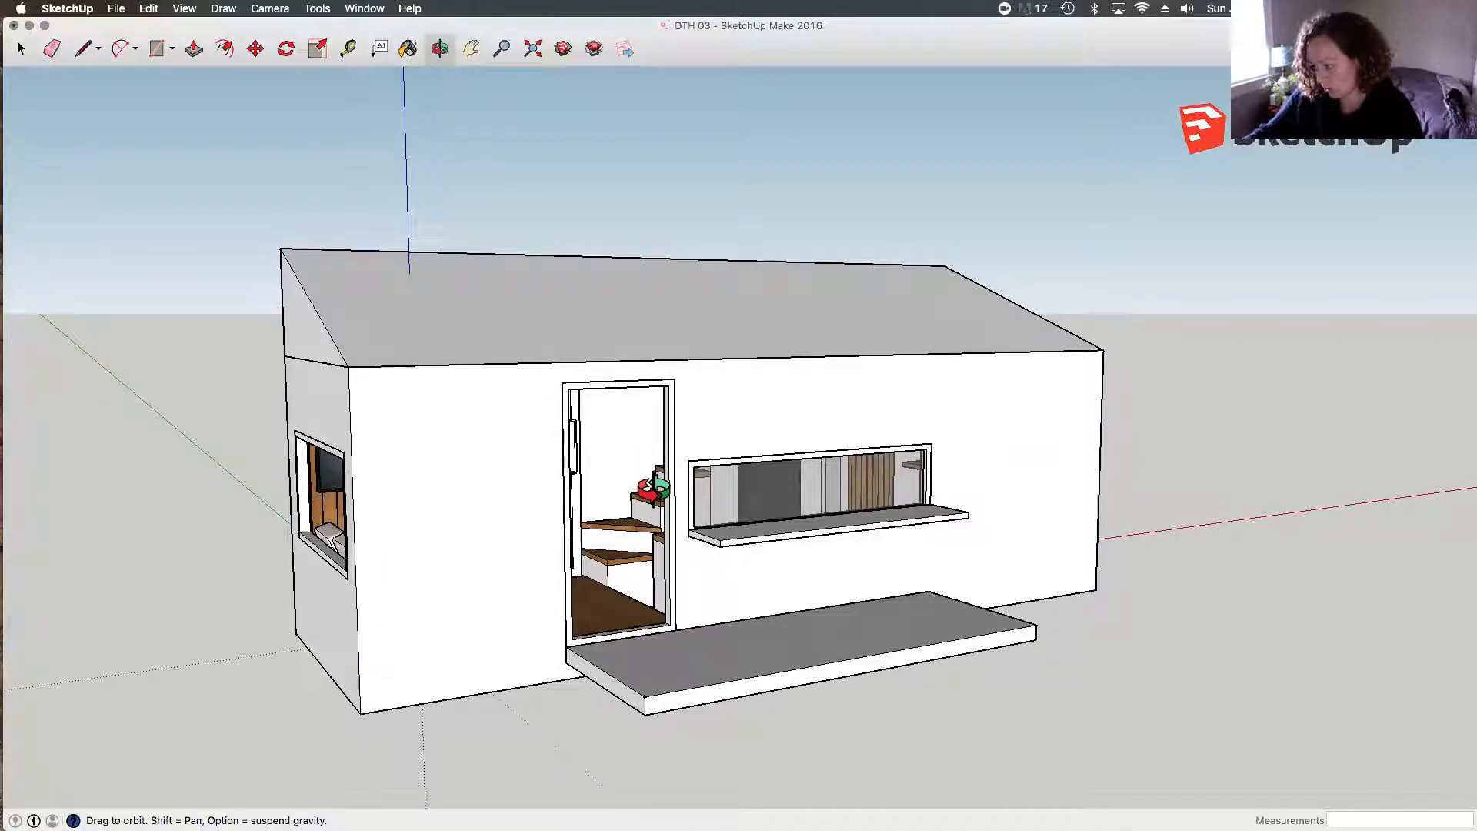
scroll(638, 534, up, 8)
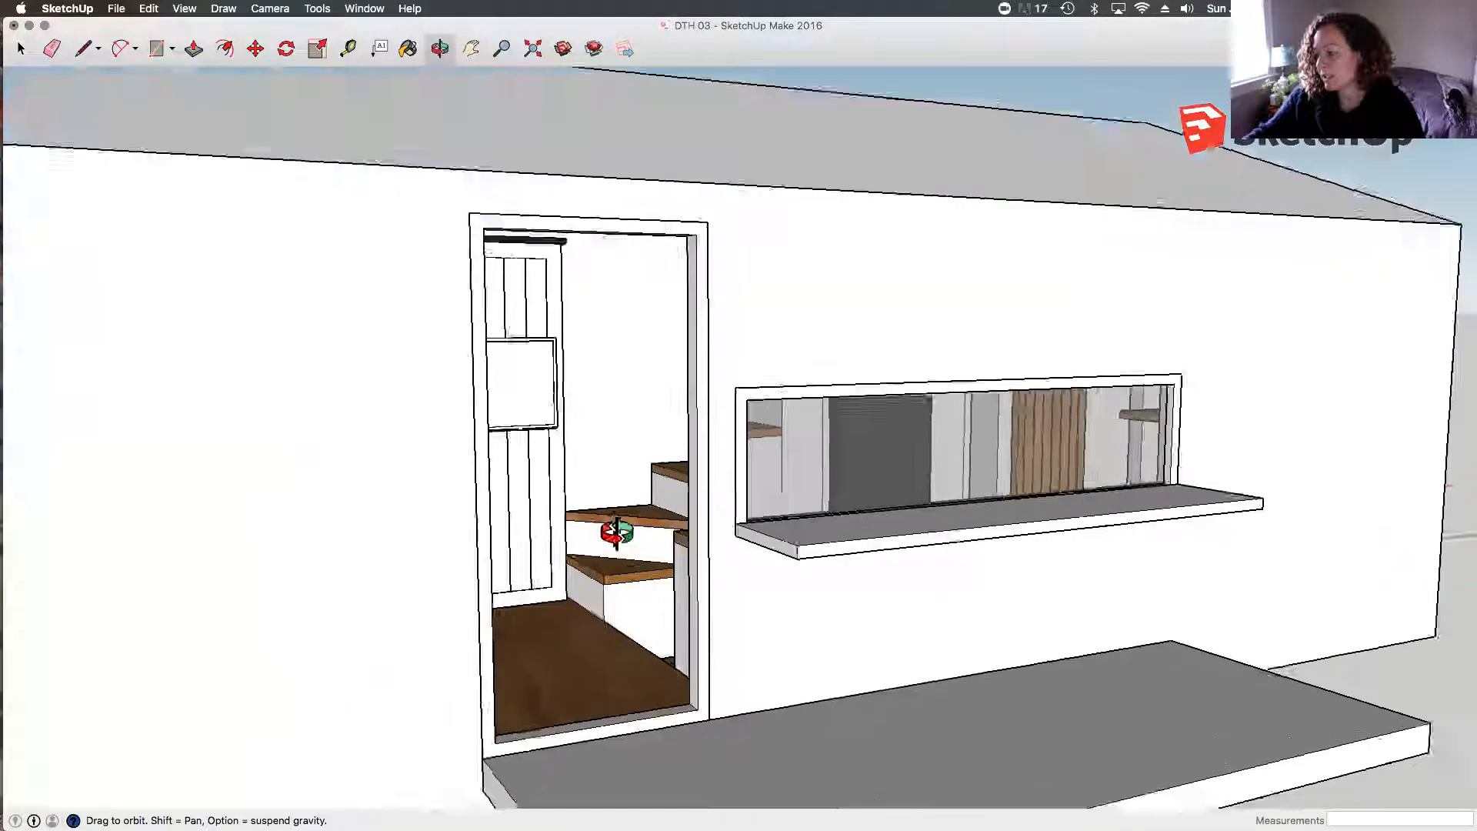
scroll(673, 566, up, 10)
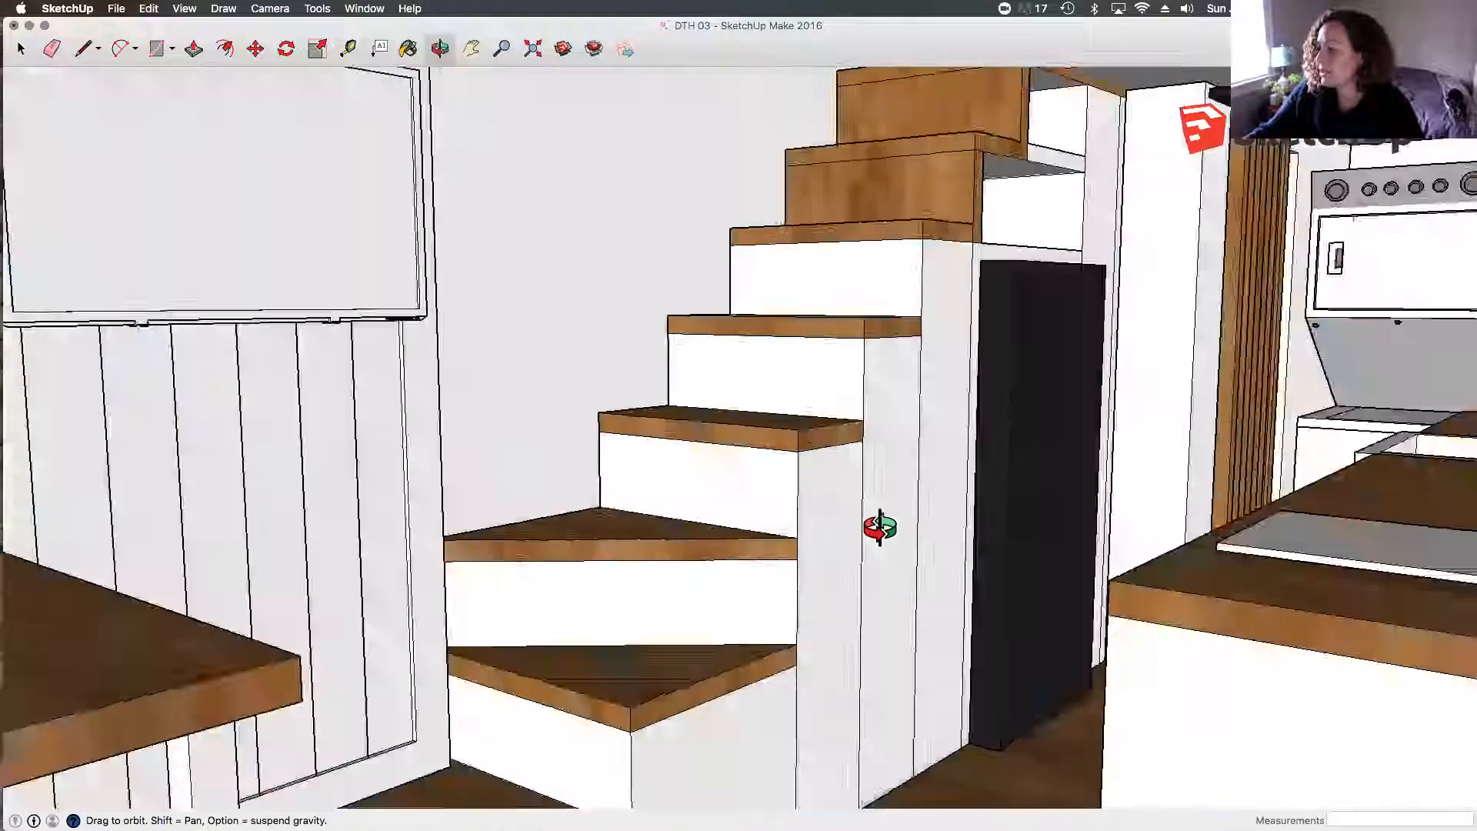
drag(880, 528, 973, 520)
shift+drag(884, 363, 933, 702)
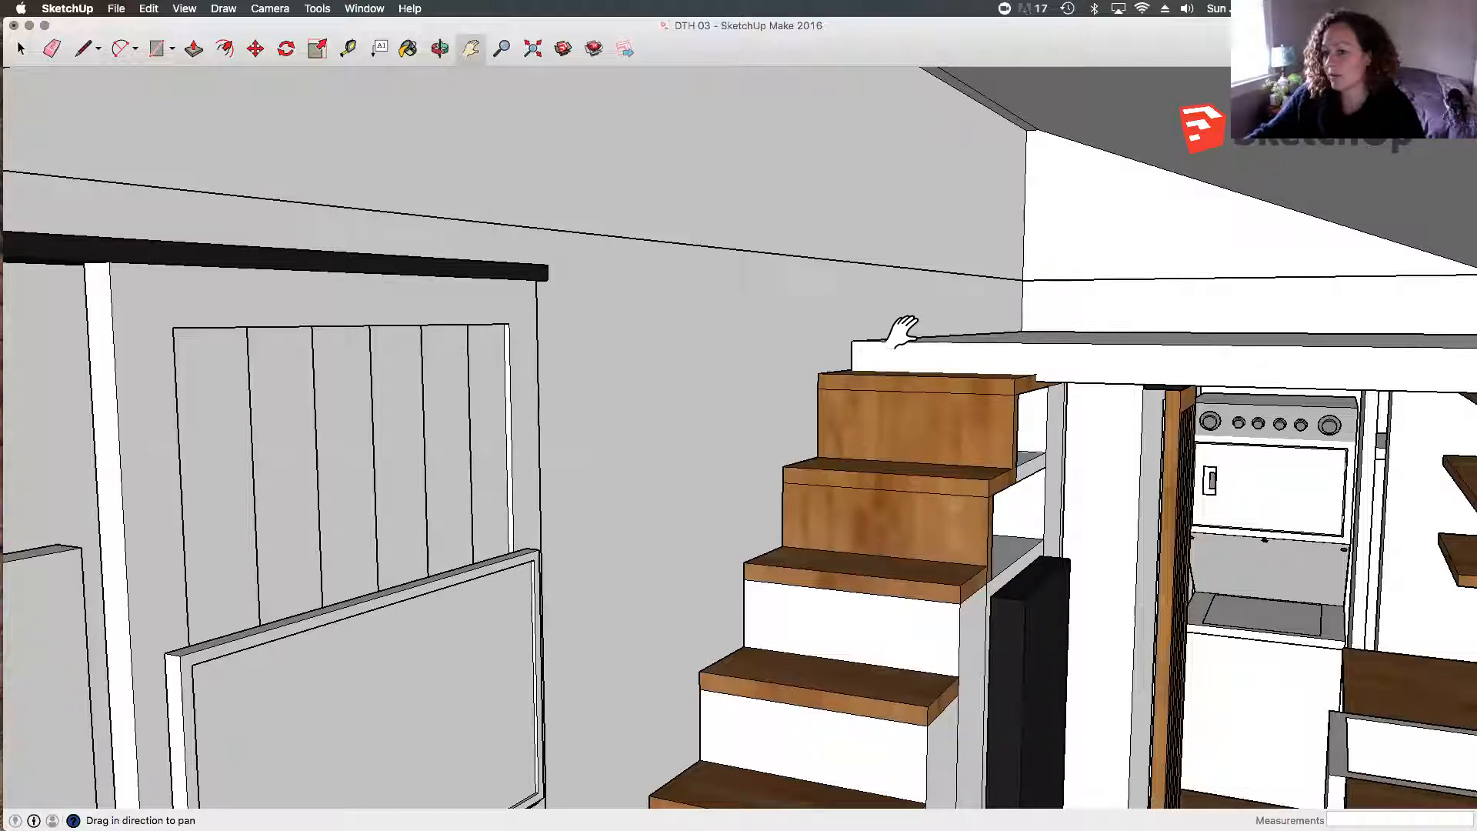
scroll(976, 210, up, 5)
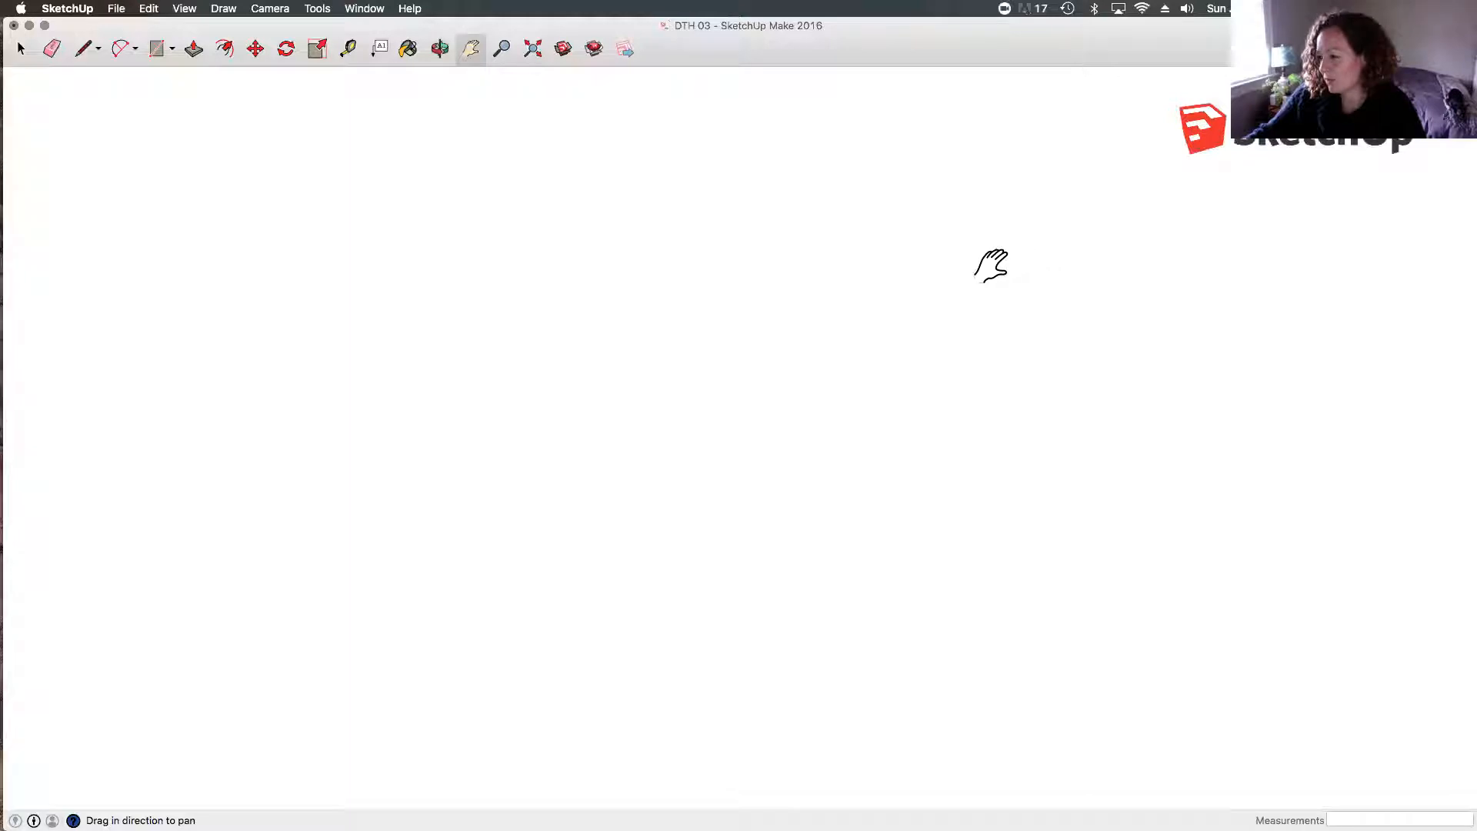
scroll(976, 297, down, 3)
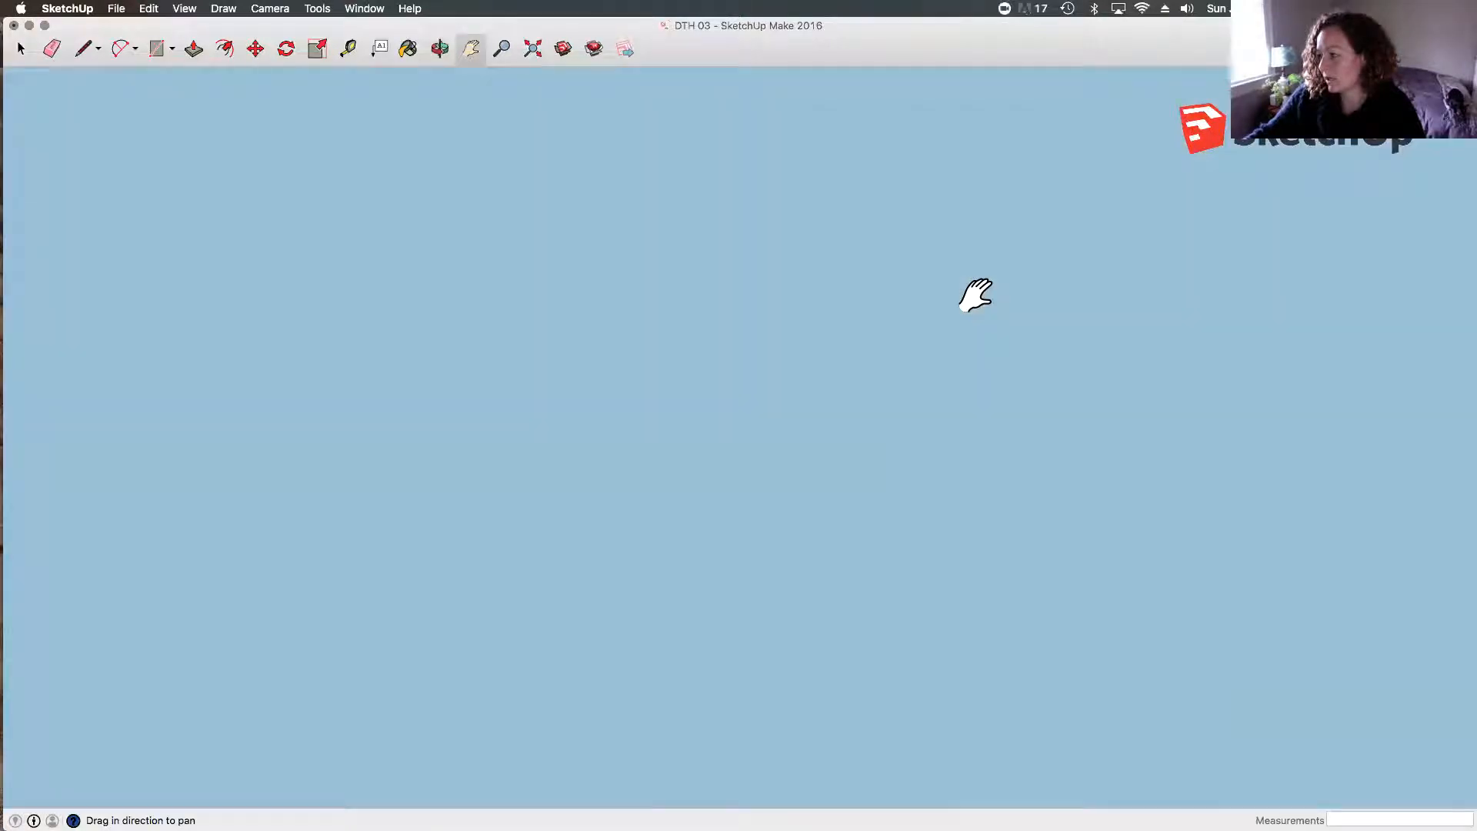
scroll(1014, 343, down, 5)
scroll(1015, 331, up, 2)
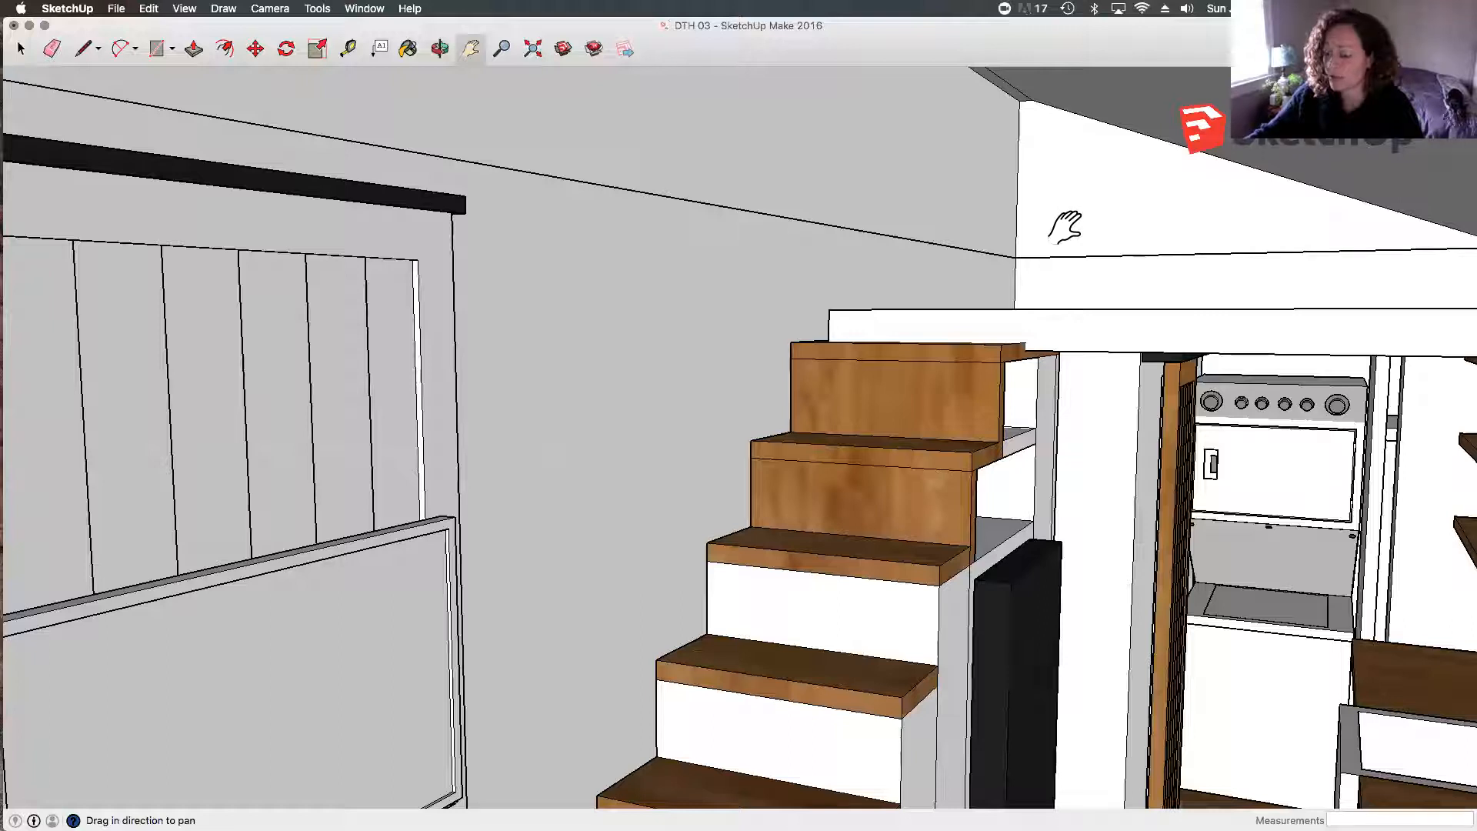
Step: Examine the house exterior from the living room end, including the sloped roof, end window and entrance side
middle_drag(1121, 308, 1037, 339)
scroll(1037, 338, down, 4)
drag(1151, 300, 1071, 354)
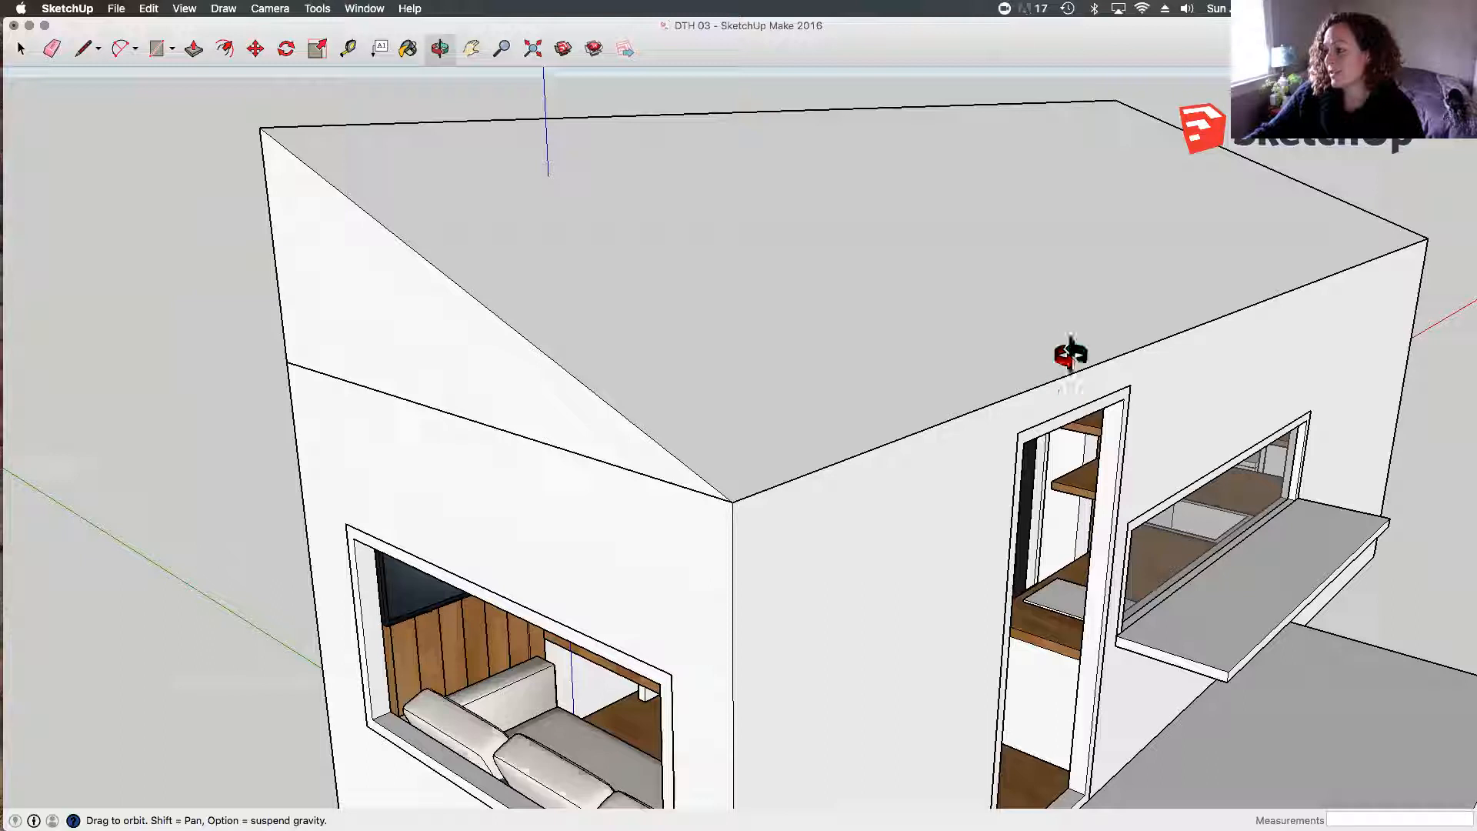
scroll(1072, 343, down, 4)
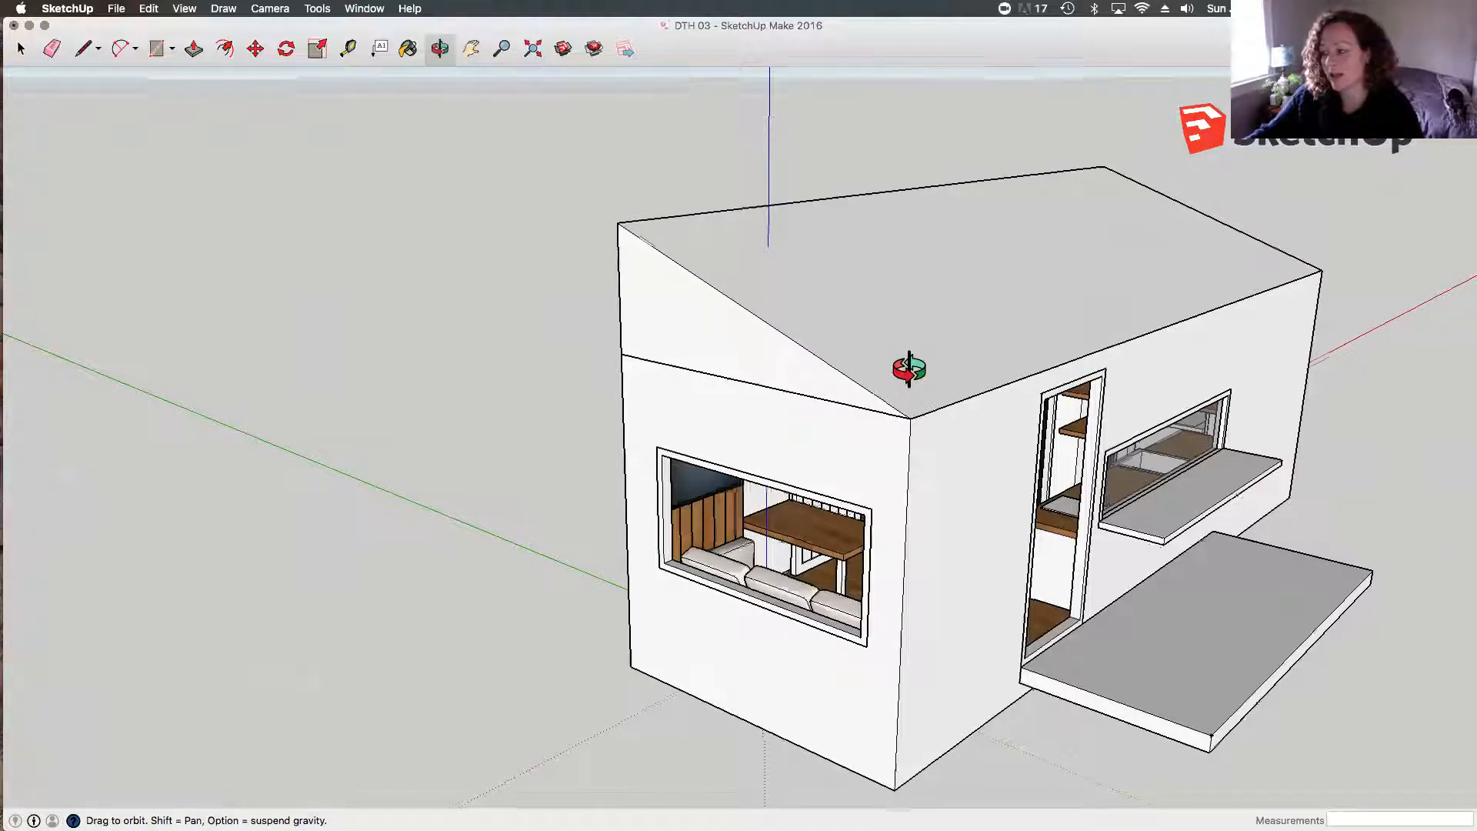
drag(907, 367, 874, 376)
drag(1185, 336, 1134, 293)
drag(1277, 304, 1053, 300)
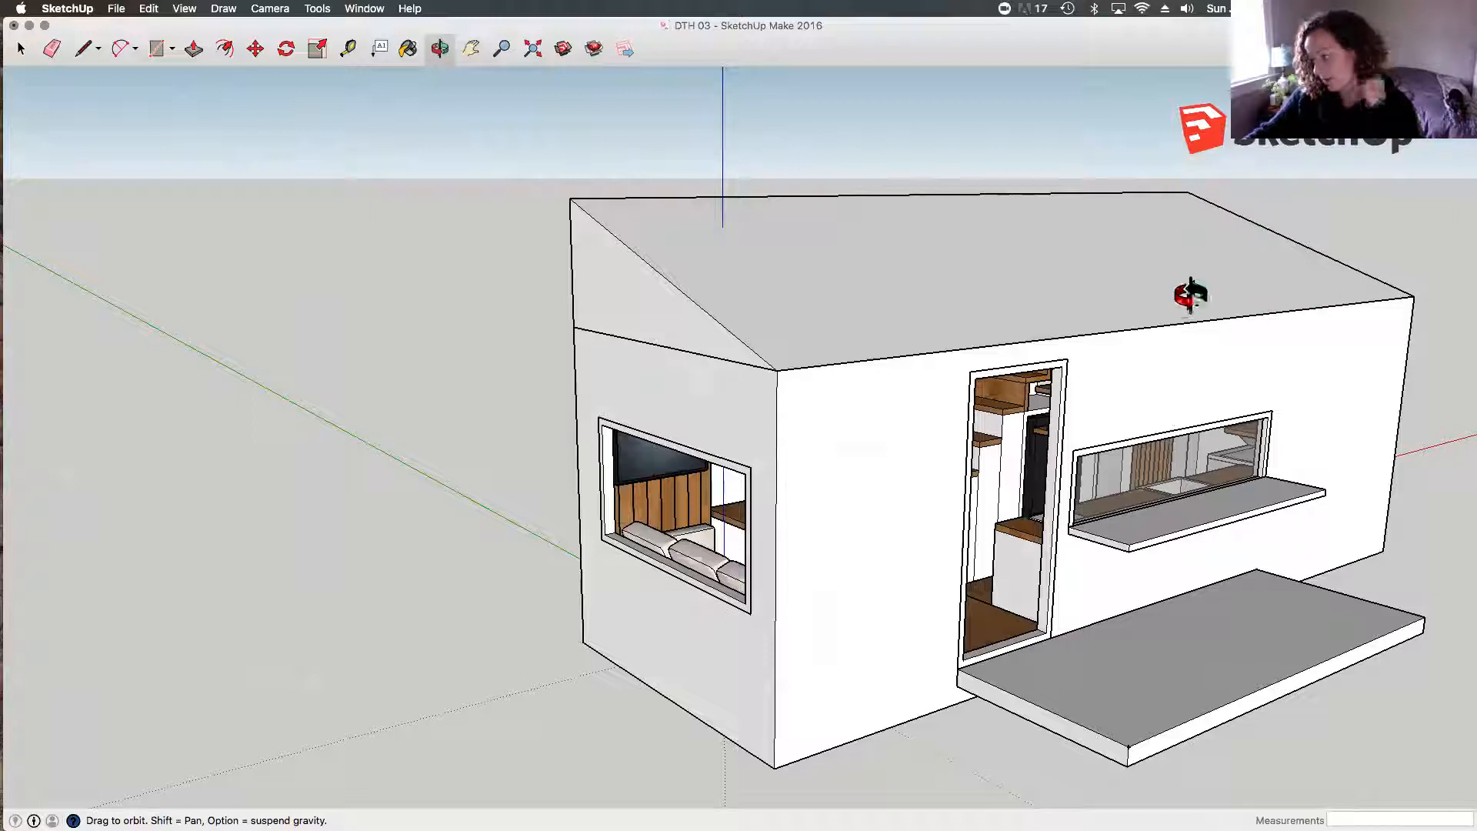
drag(910, 350, 959, 338)
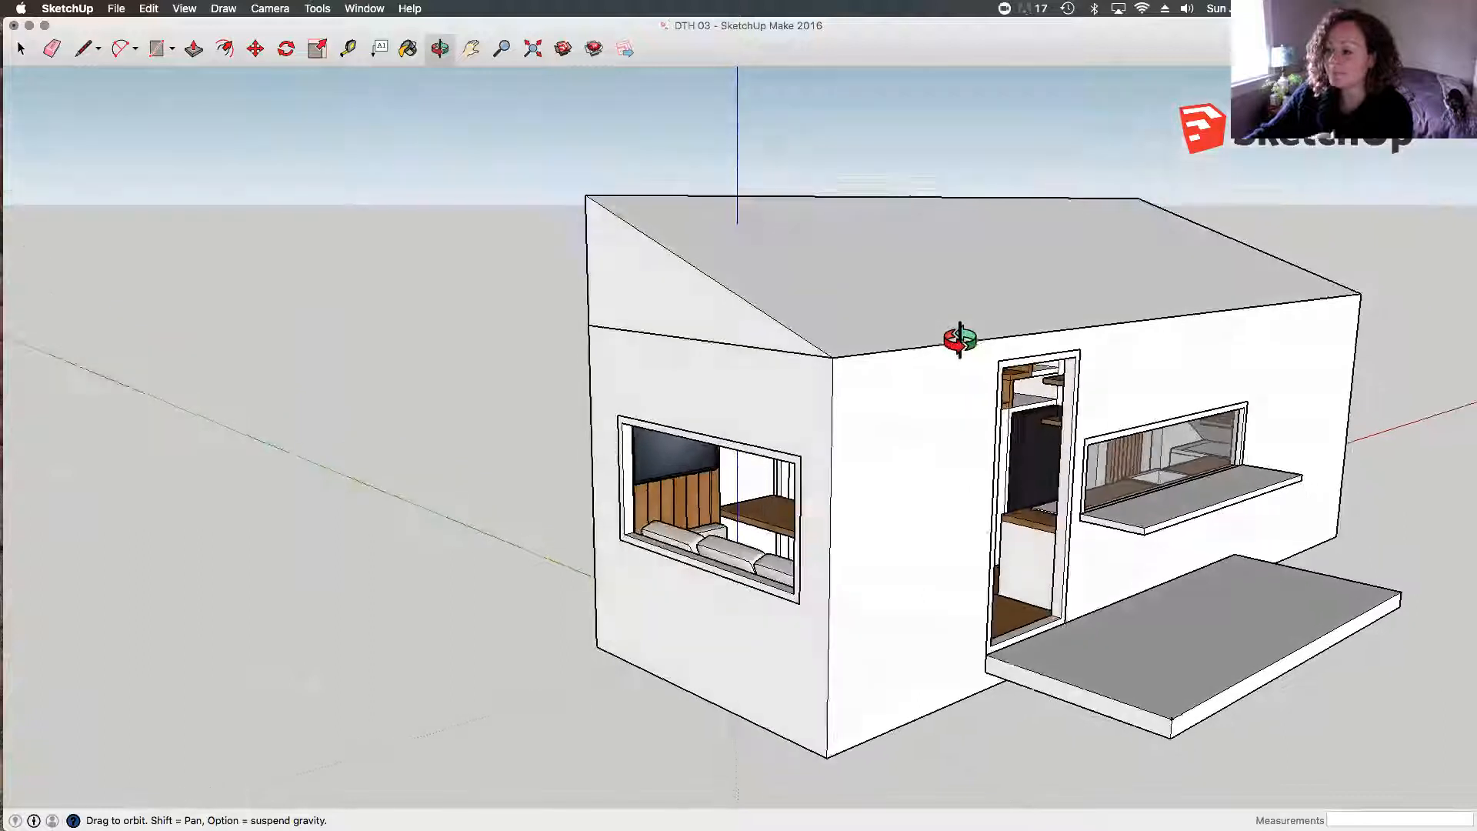
Step: Hide the sloped roof group of the house
drag(1026, 509, 1175, 589)
scroll(1175, 589, up, 3)
key(space)
click(580, 211)
right_click(587, 215)
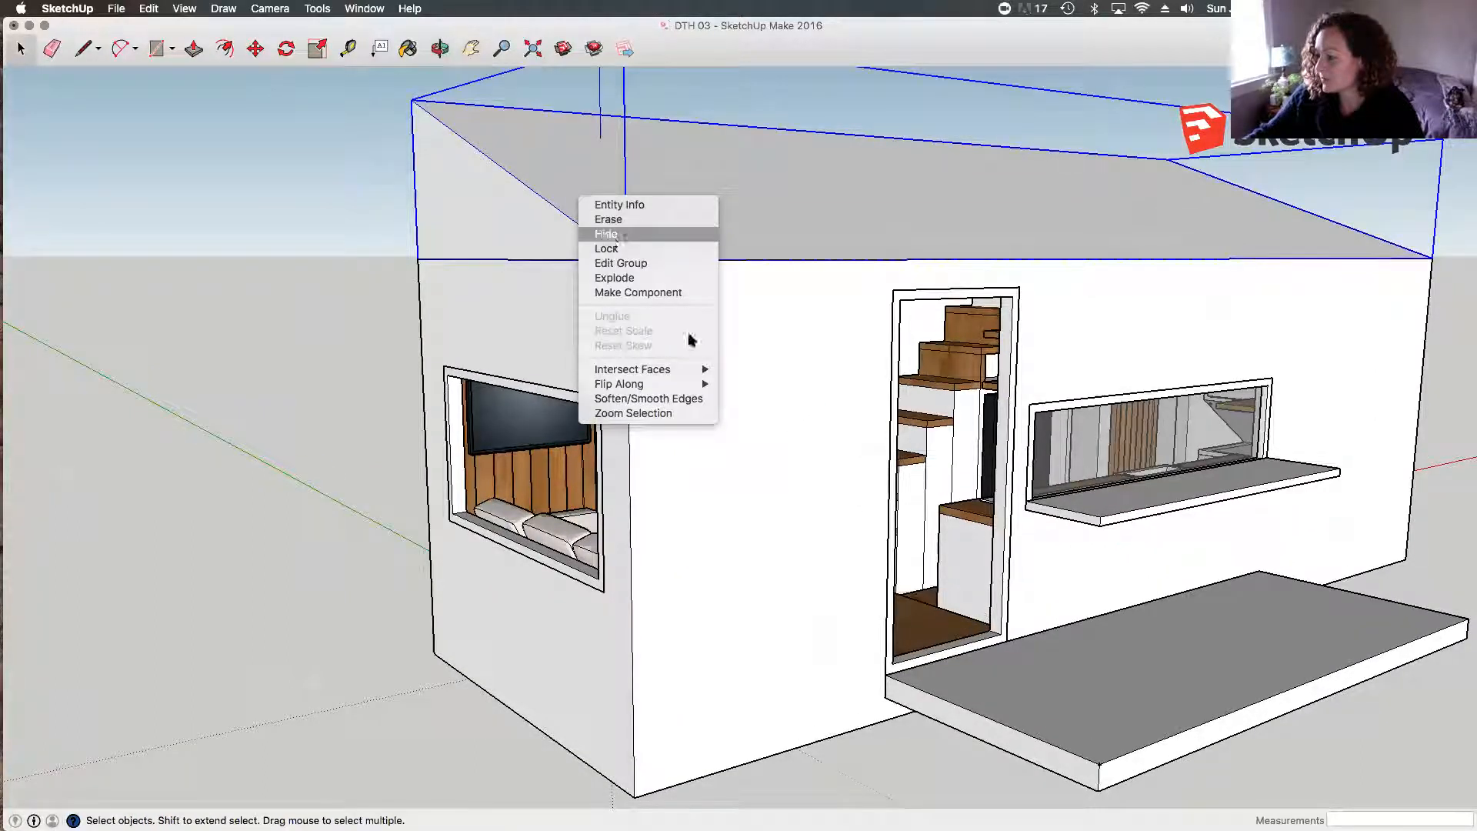
click(608, 233)
Step: Examine the roofless house from the entrance side and from above, including both loft platforms and the staircase
scroll(662, 551, down, 2)
scroll(1058, 581, up, 1)
key(o)
drag(1115, 593, 815, 696)
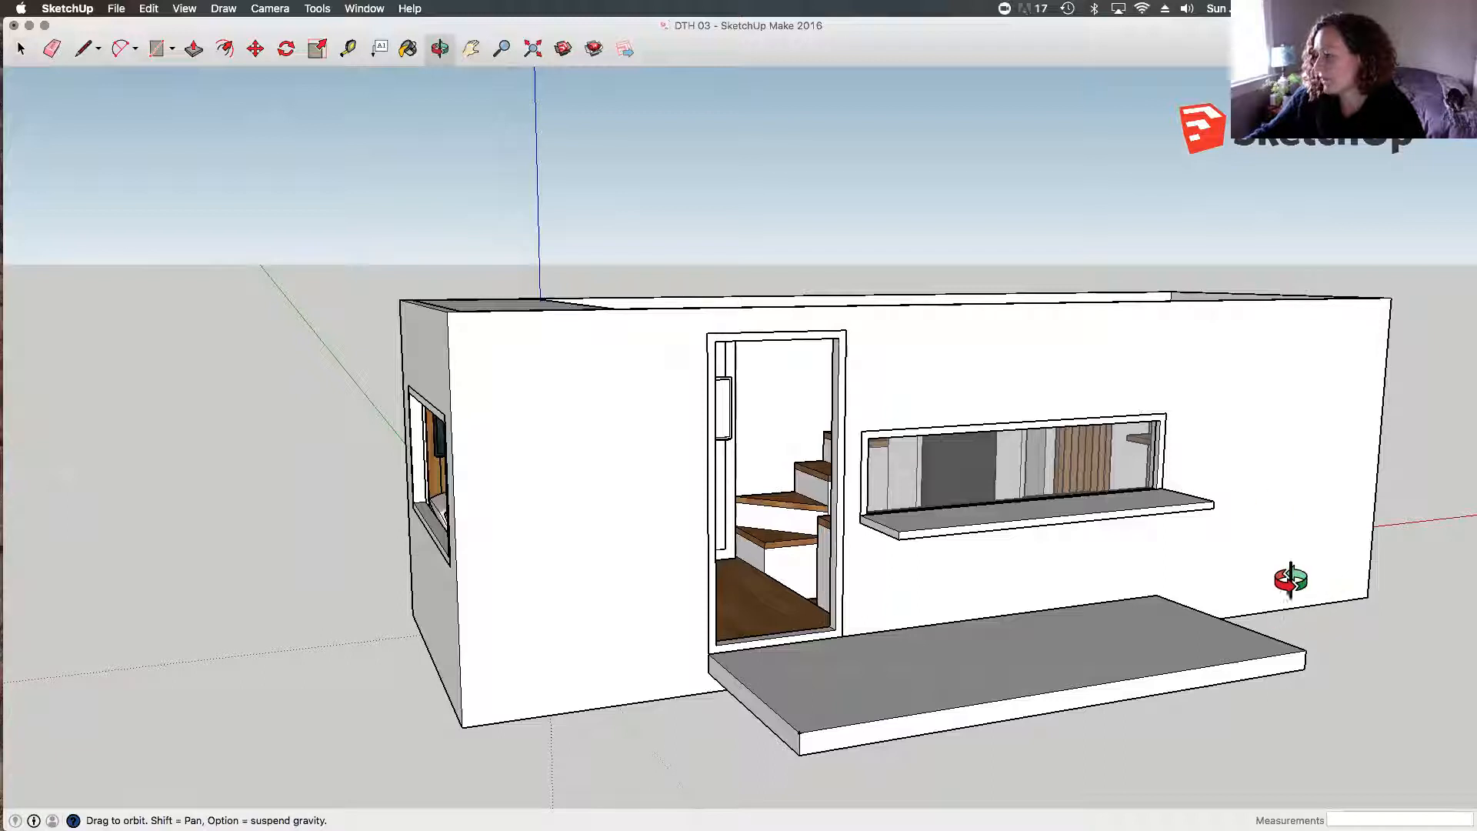
drag(929, 672, 1140, 650)
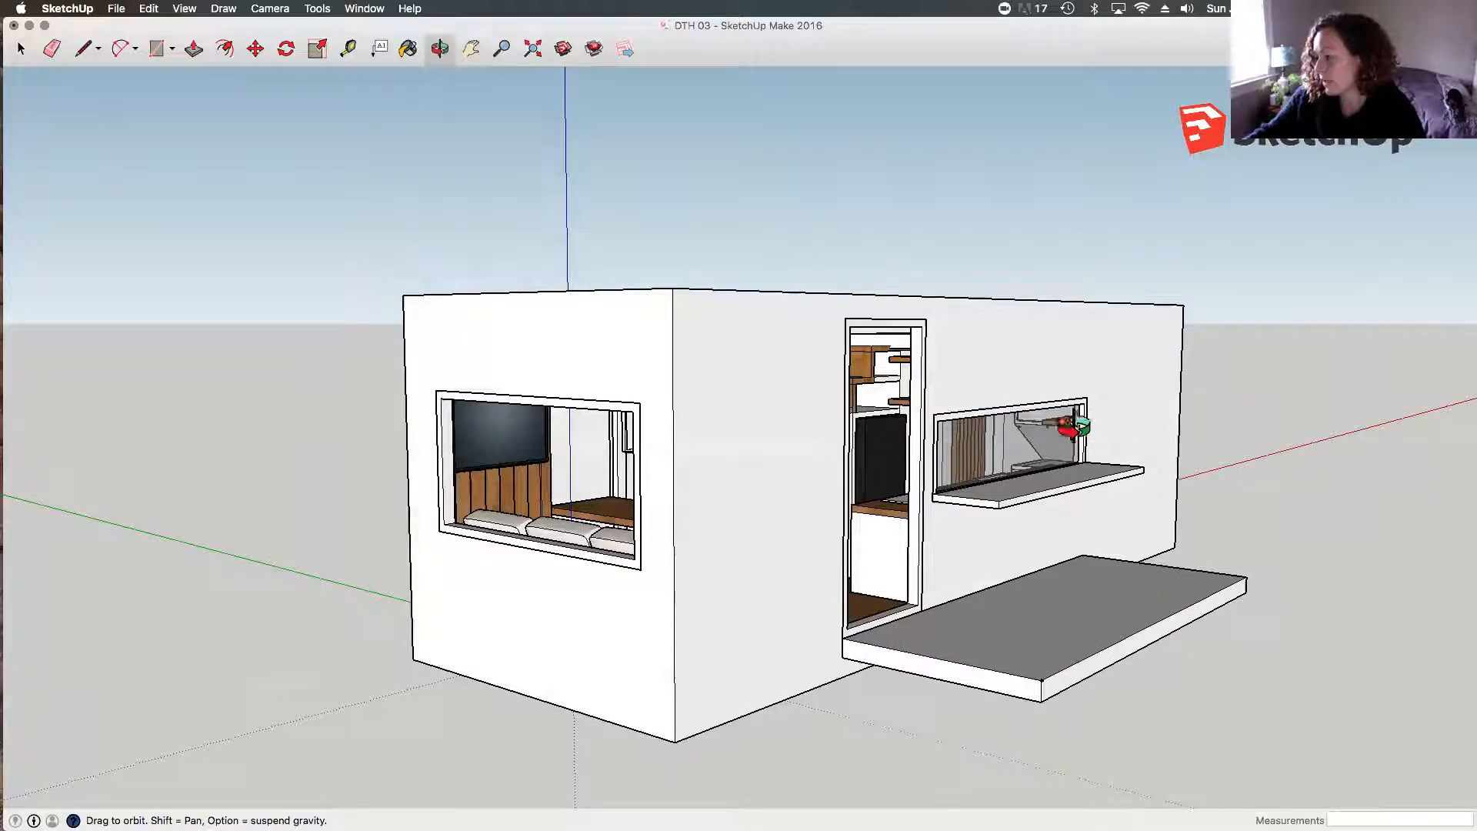
drag(1138, 538, 989, 692)
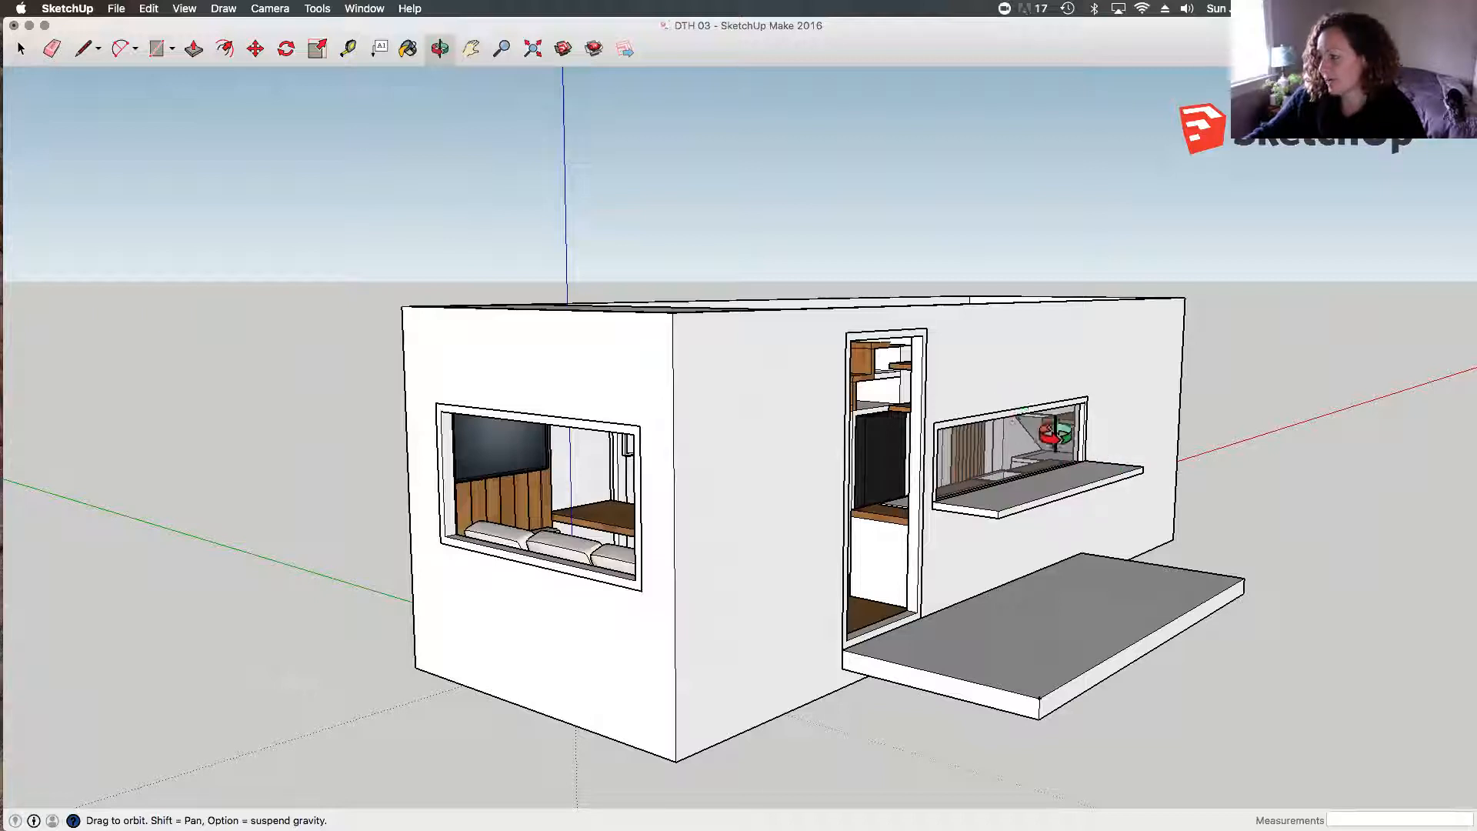
drag(1078, 494, 1075, 484)
drag(1182, 540, 1177, 663)
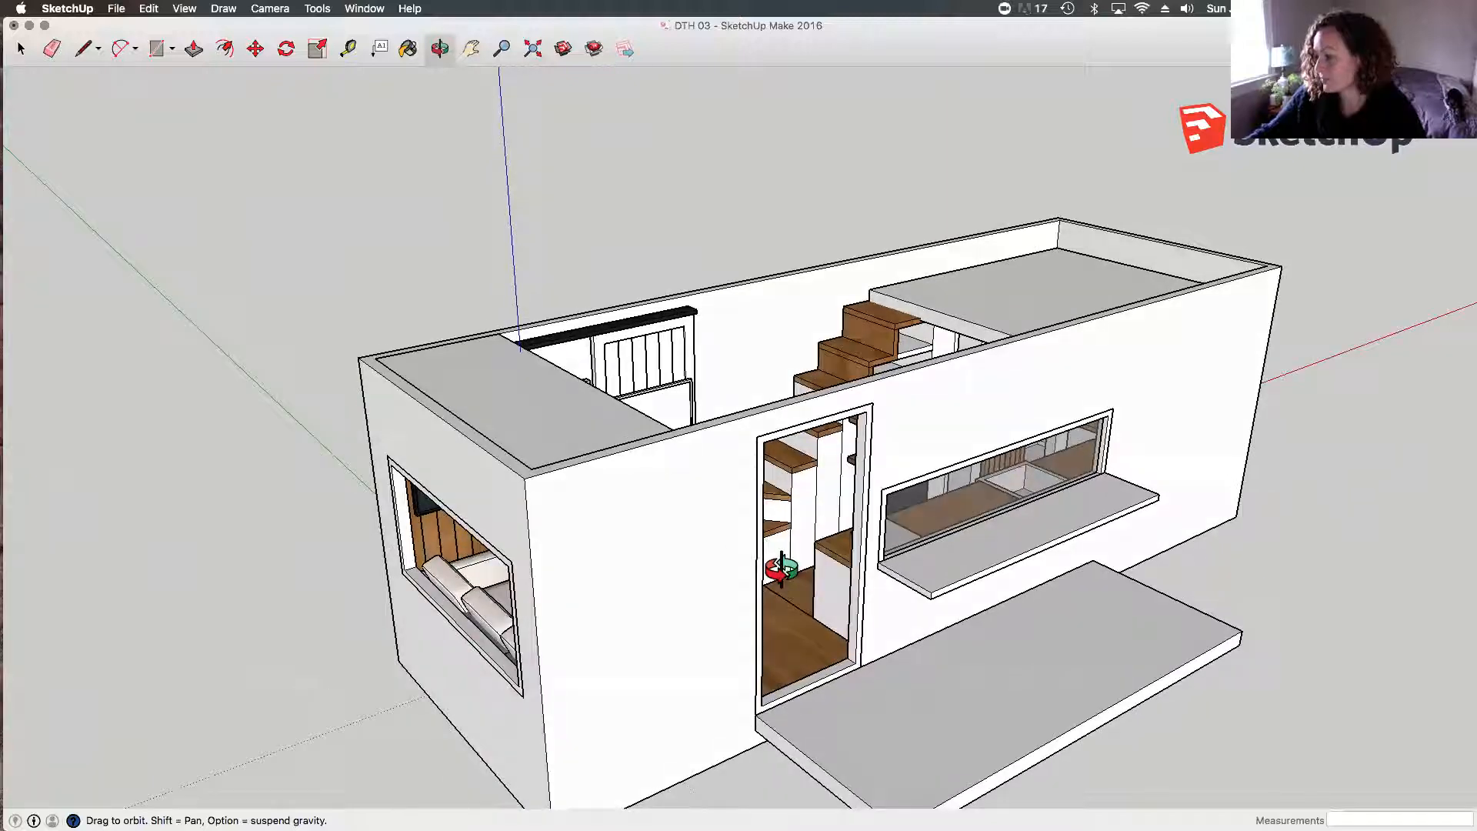
drag(783, 569, 830, 646)
drag(1128, 477, 1054, 439)
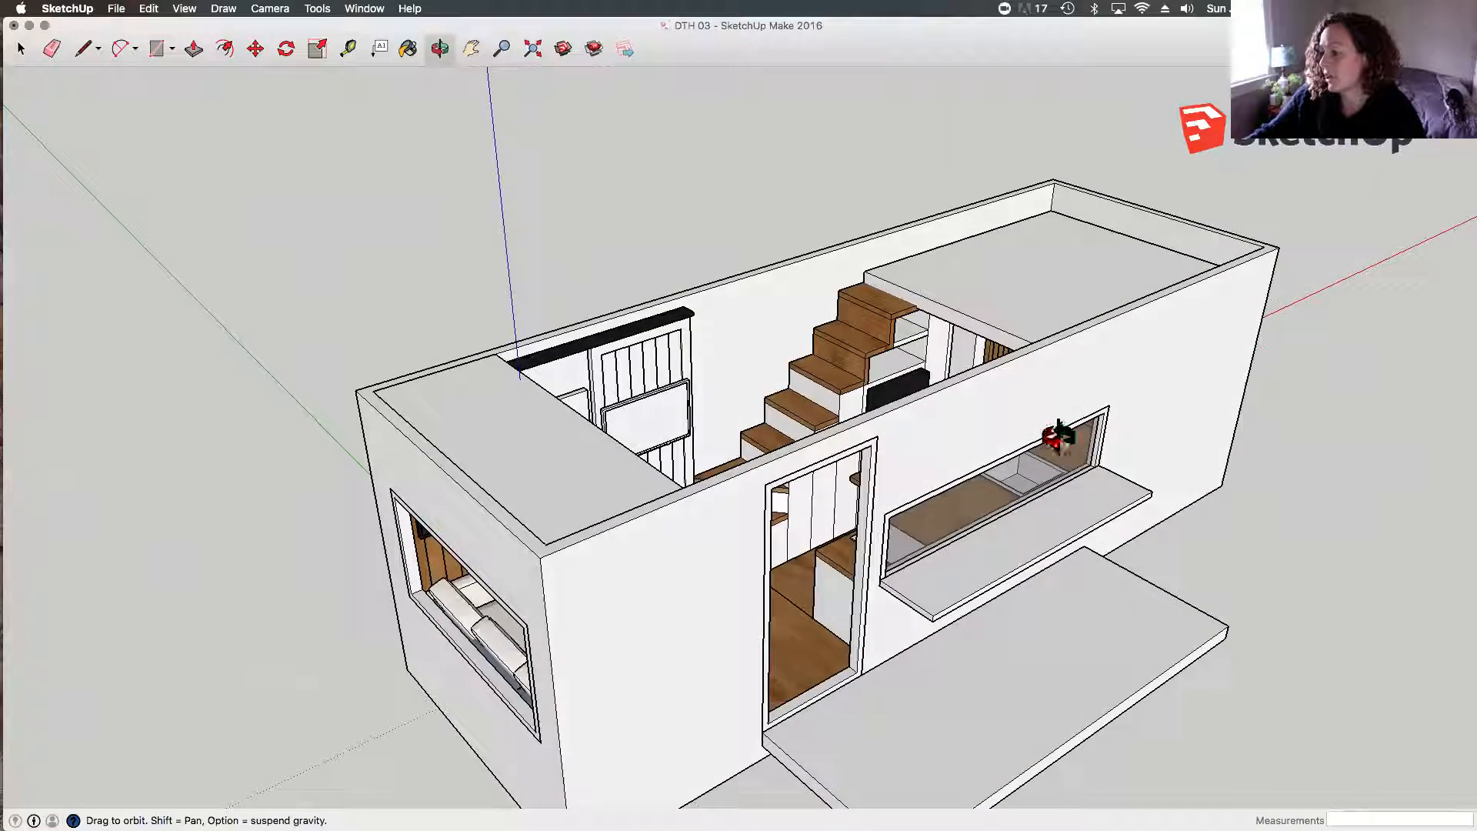
drag(1049, 557, 1033, 698)
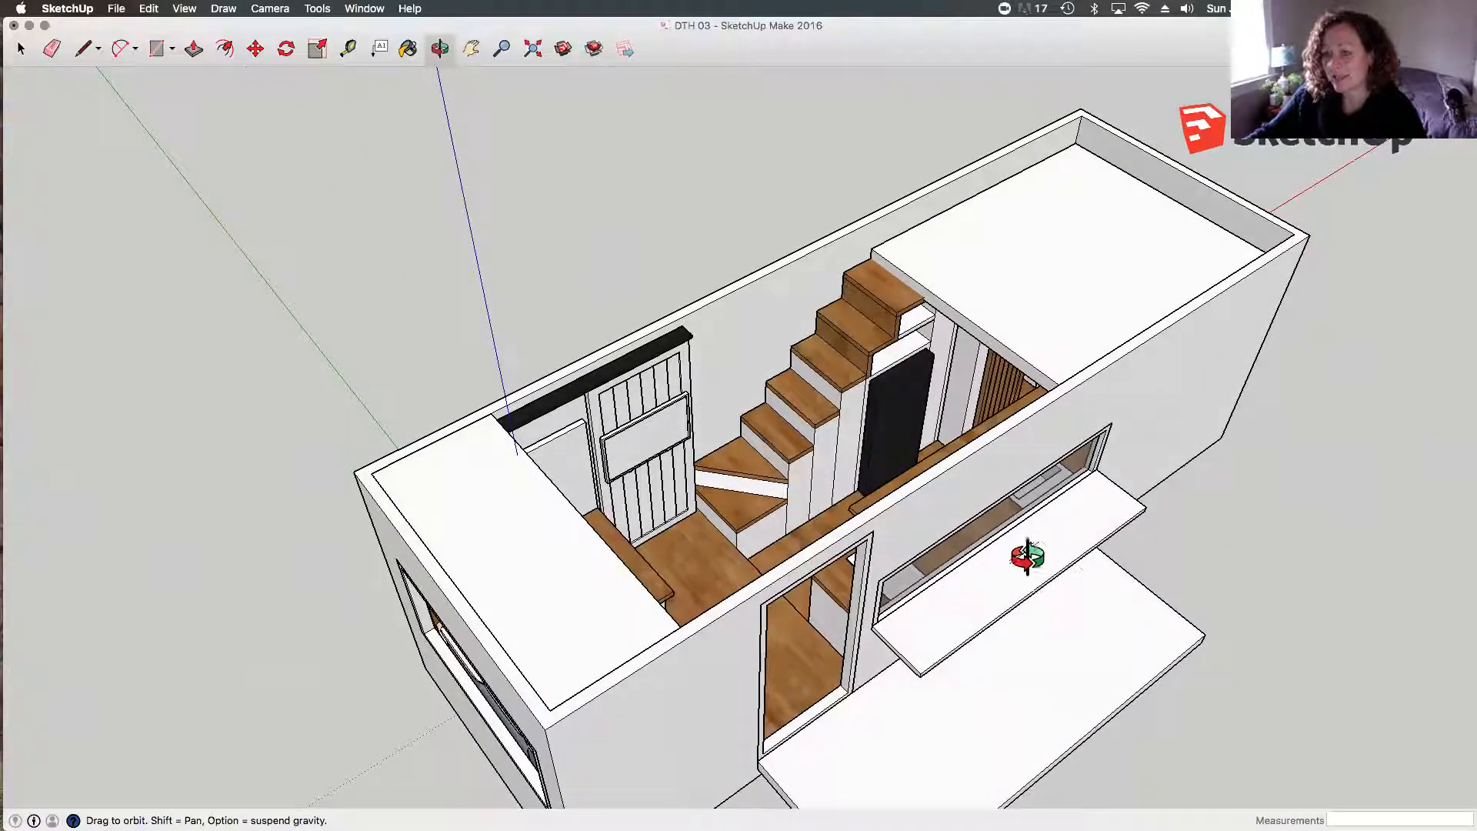
drag(995, 477, 940, 477)
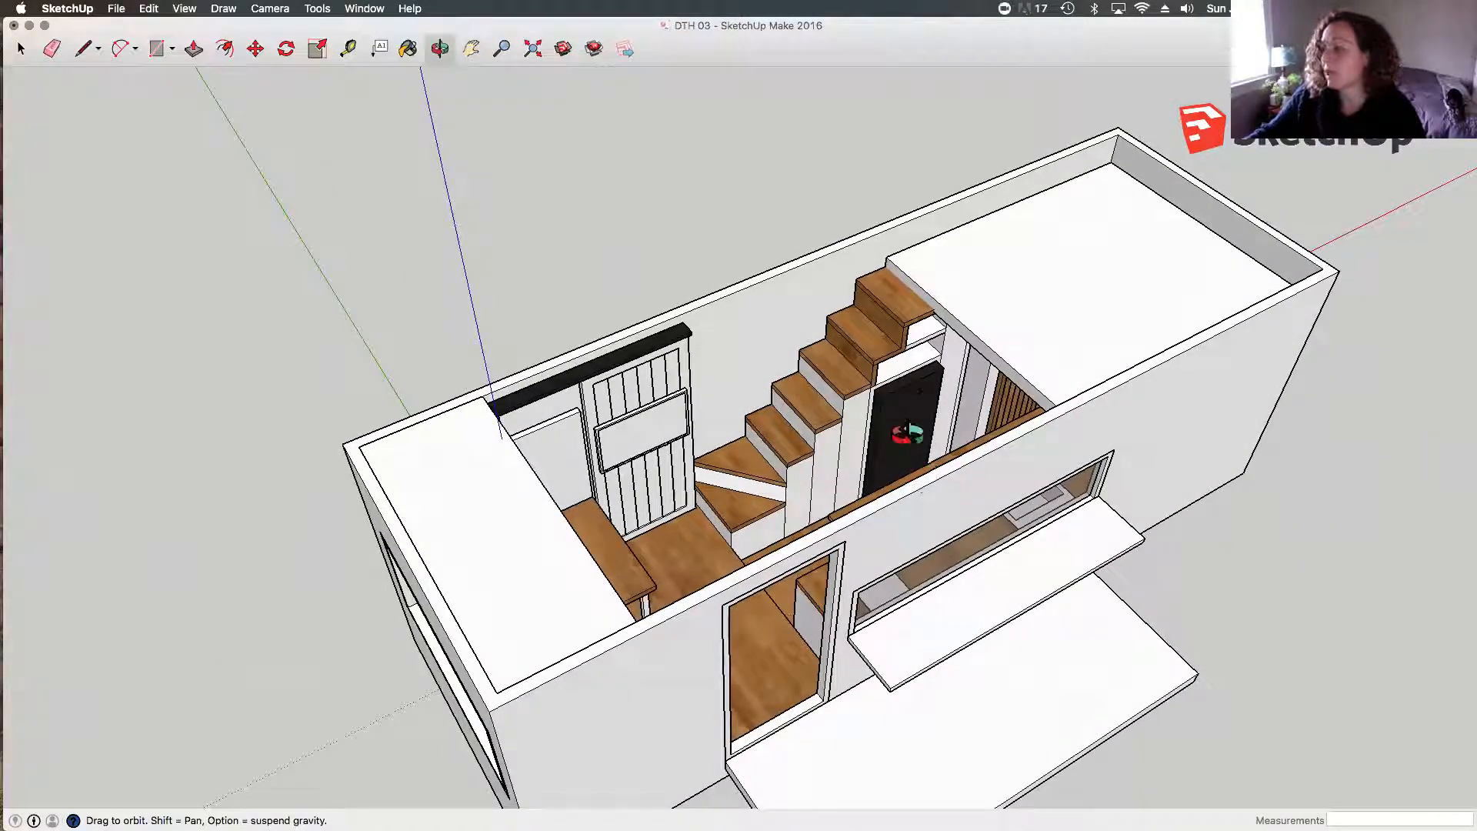
Step: Hide the loft platform above the living area and the loft platform at the top of the stairs
key(space)
scroll(686, 471, down, 2)
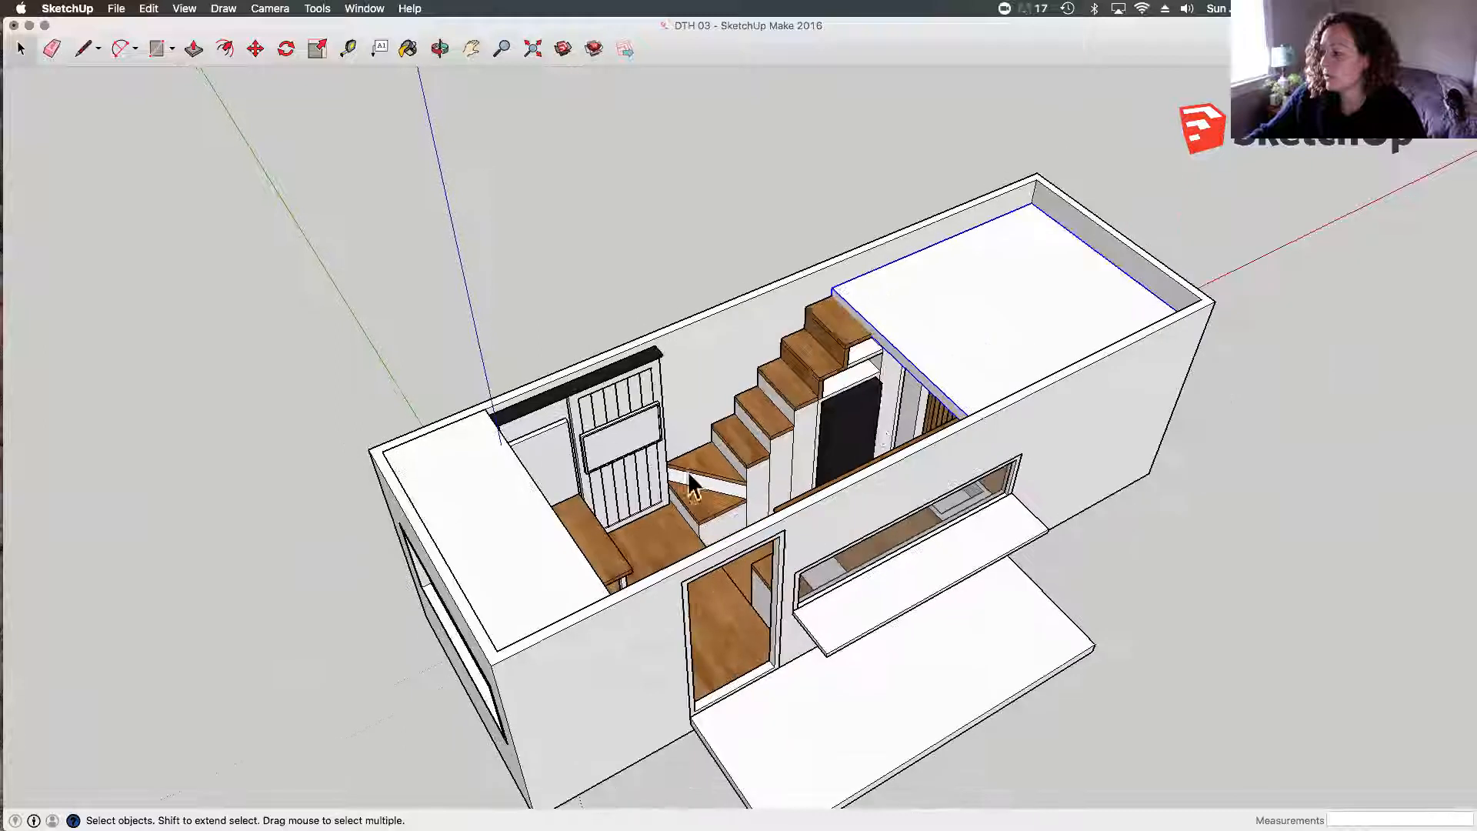
click(515, 522)
right_click(512, 517)
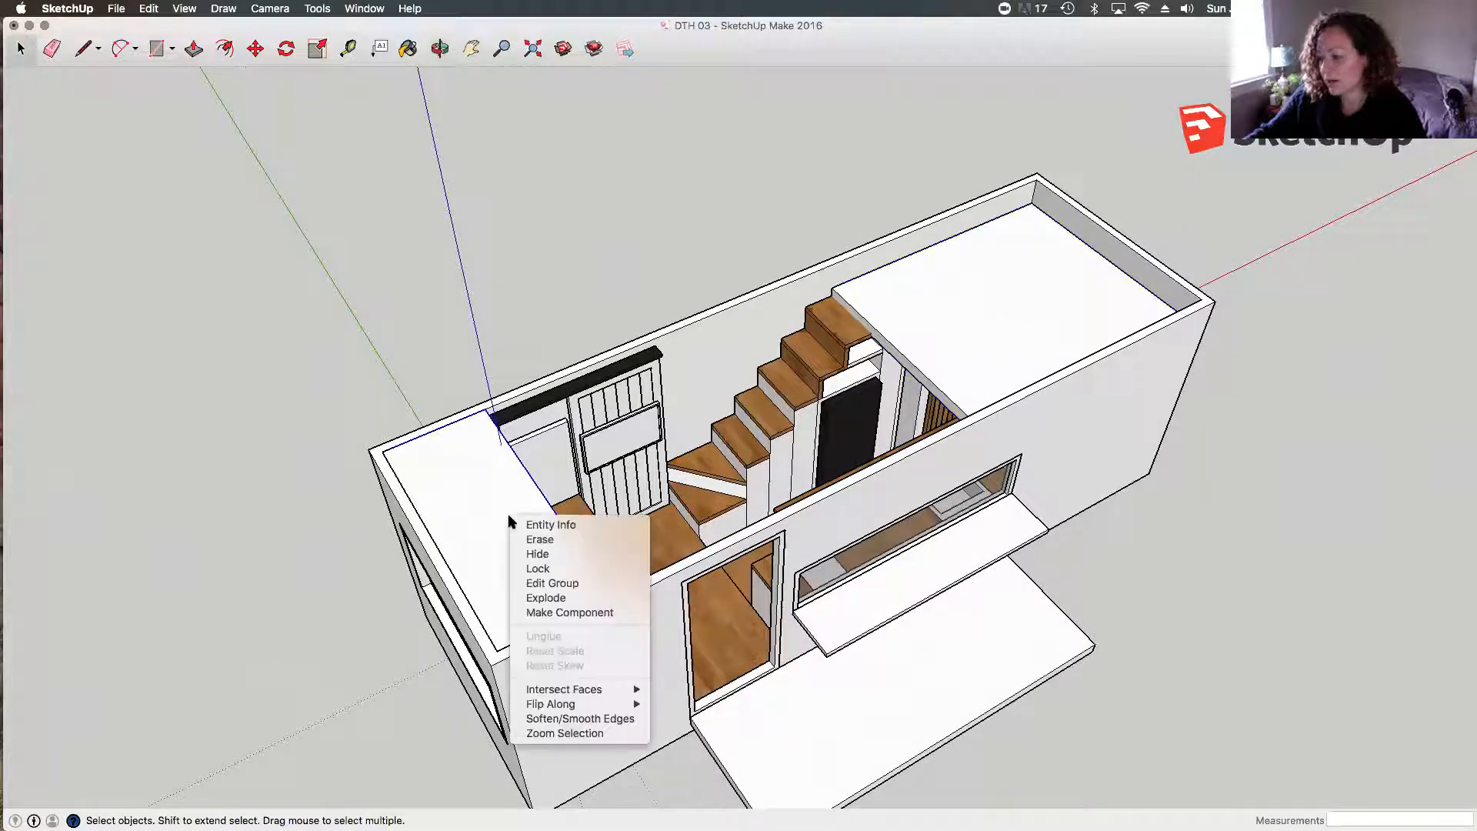
click(538, 554)
click(948, 294)
right_click(948, 293)
click(960, 330)
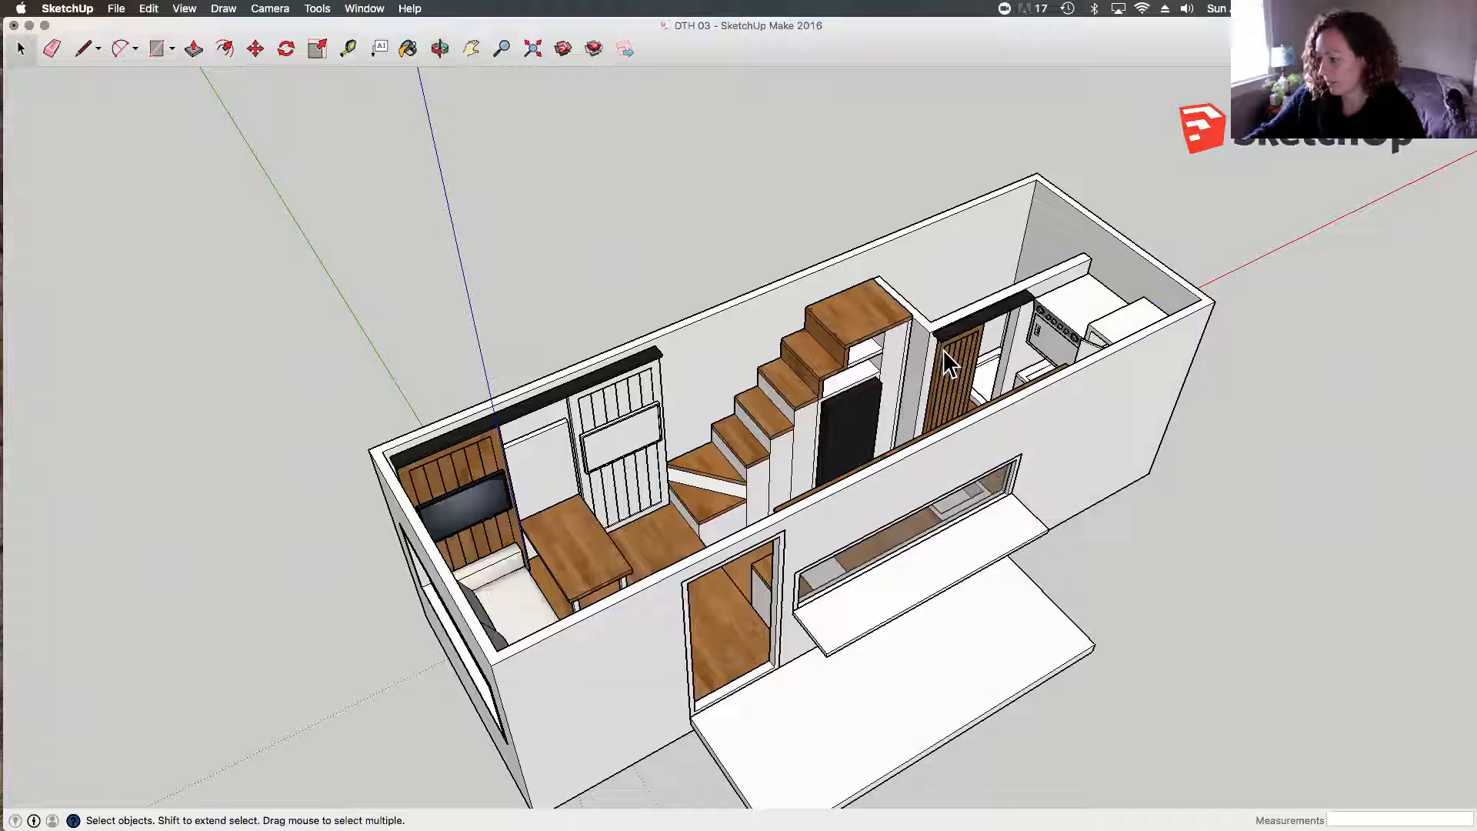
Step: Examine the open interior from above, covering the sofa, table, sliding door, kitchen counter, floor step and staircase
key(o)
drag(703, 554, 794, 473)
scroll(686, 605, up, 3)
drag(996, 434, 539, 453)
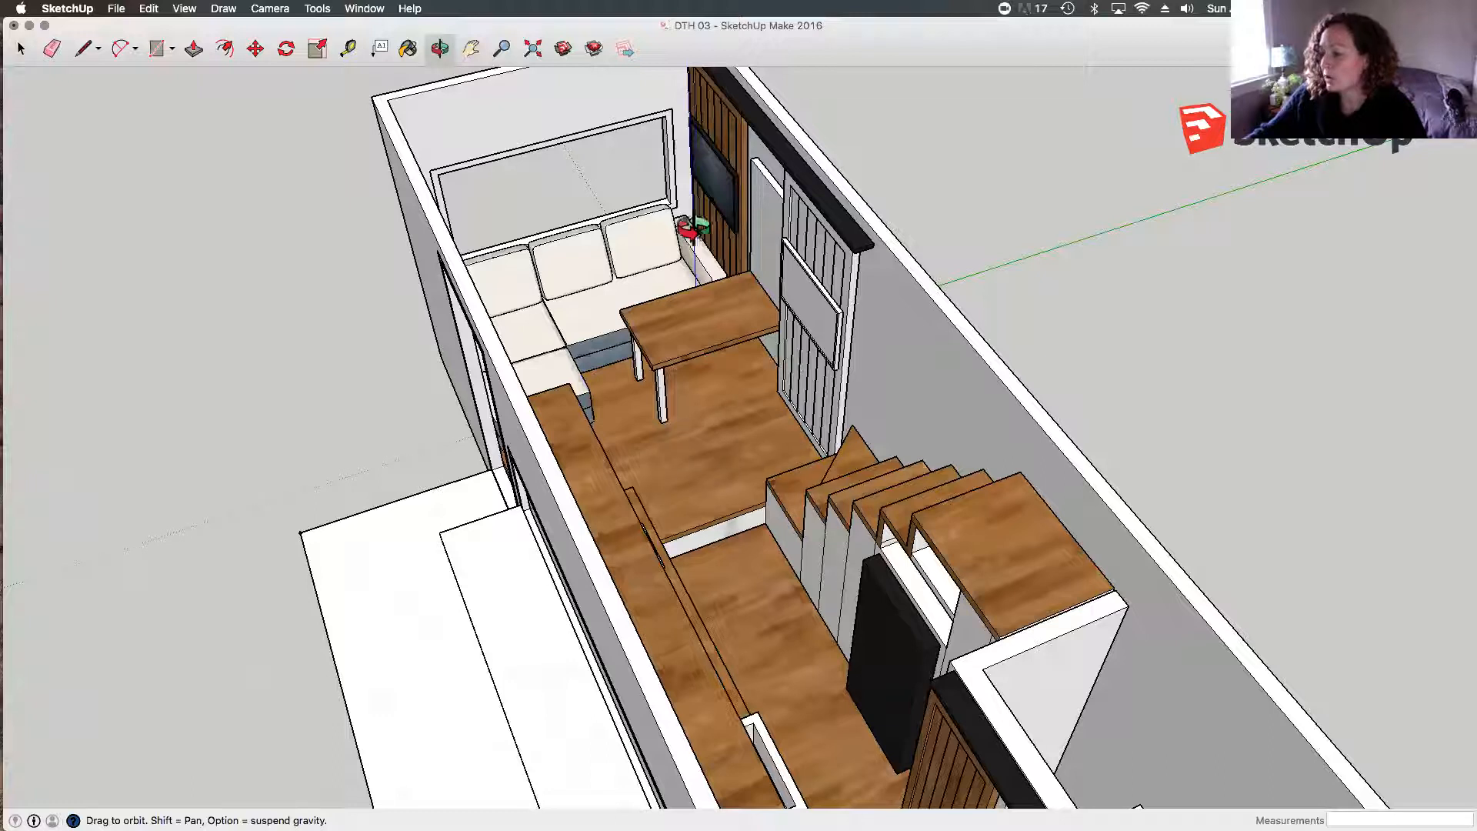
drag(785, 419, 702, 461)
scroll(709, 445, up, 2)
scroll(778, 577, up, 2)
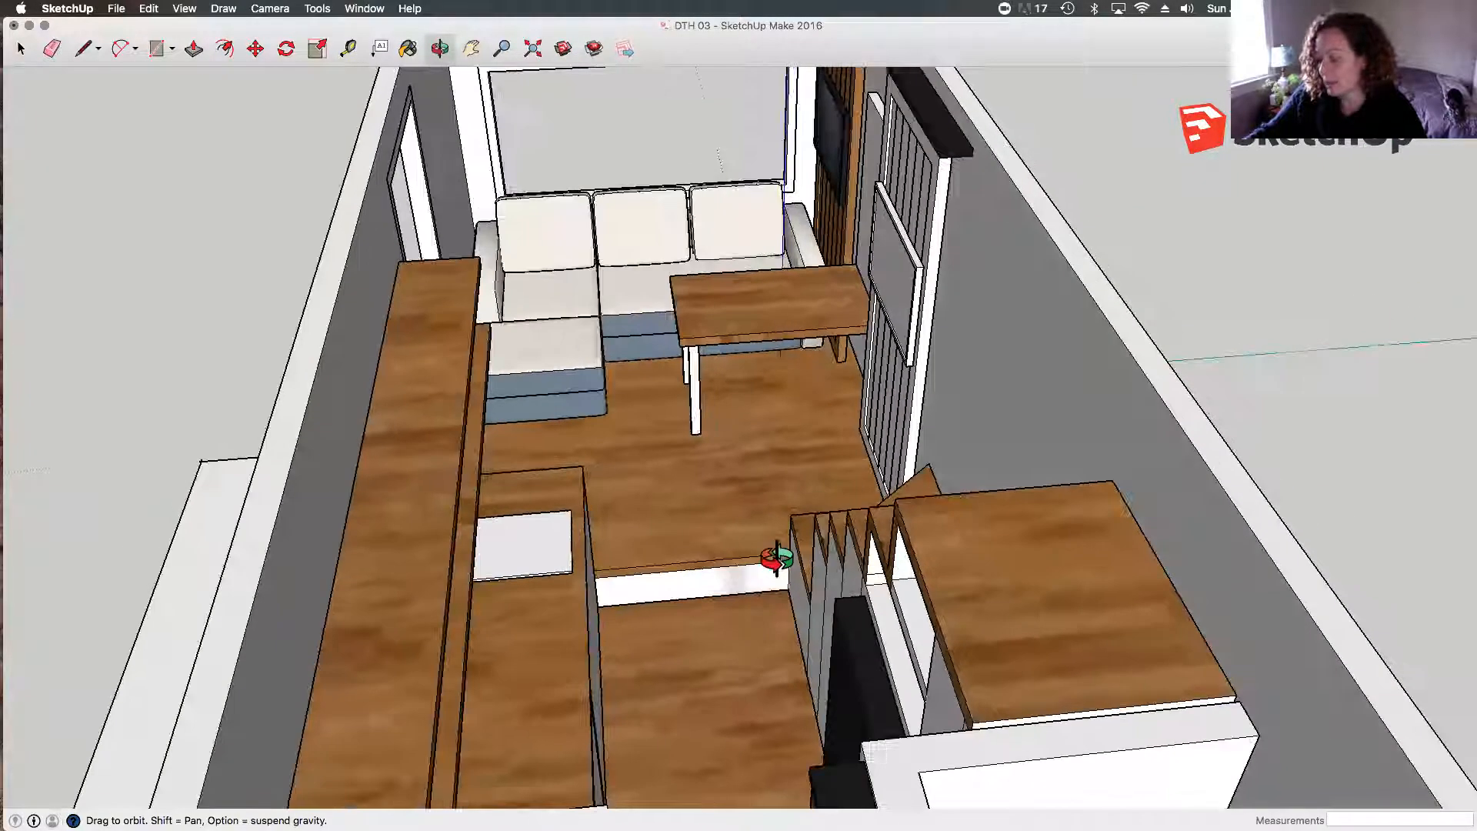
scroll(738, 608, down, 3)
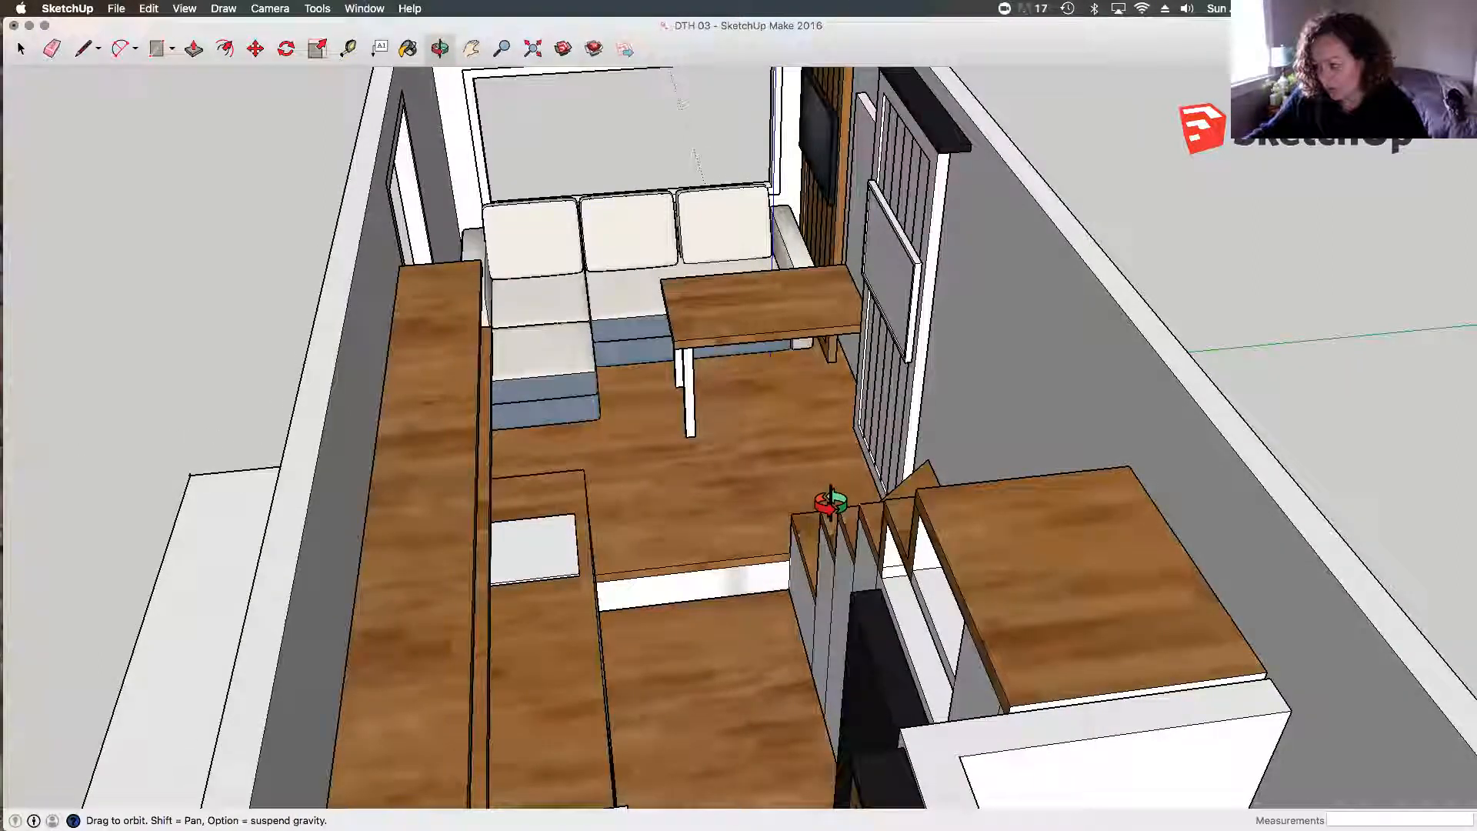
scroll(774, 543, up, 3)
drag(773, 542, 730, 578)
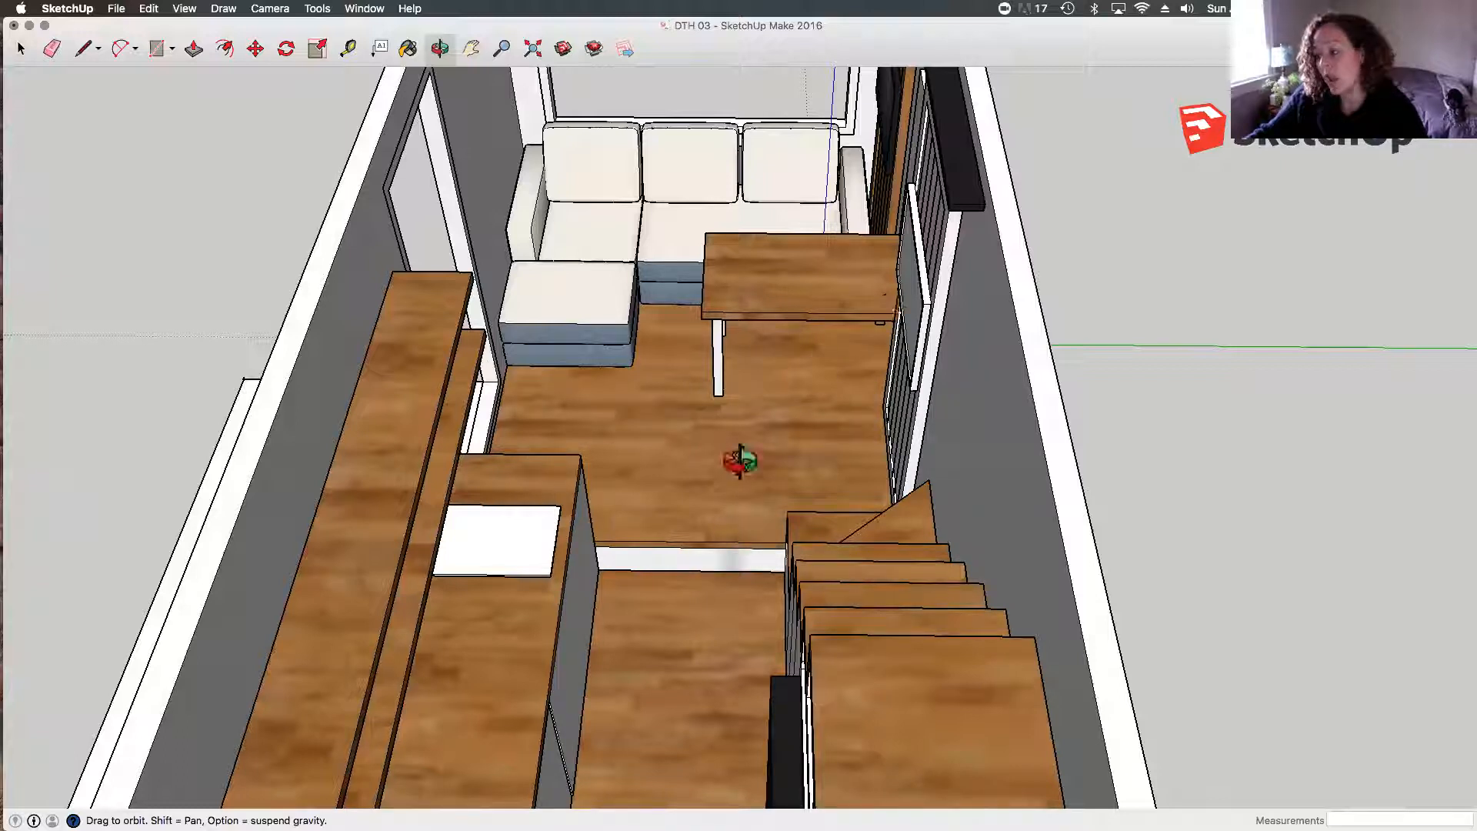
drag(792, 511, 824, 517)
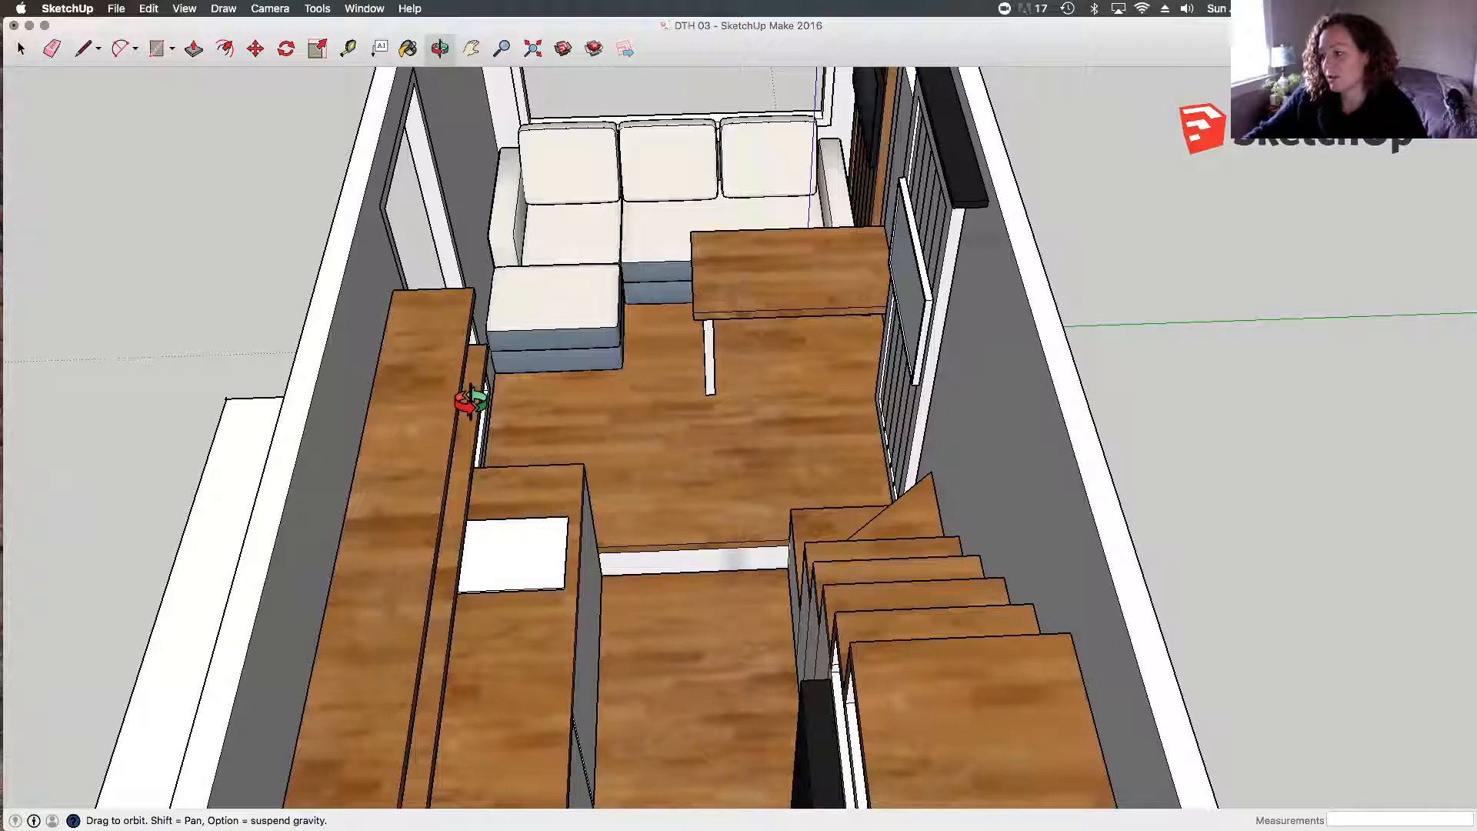
drag(1015, 542, 732, 547)
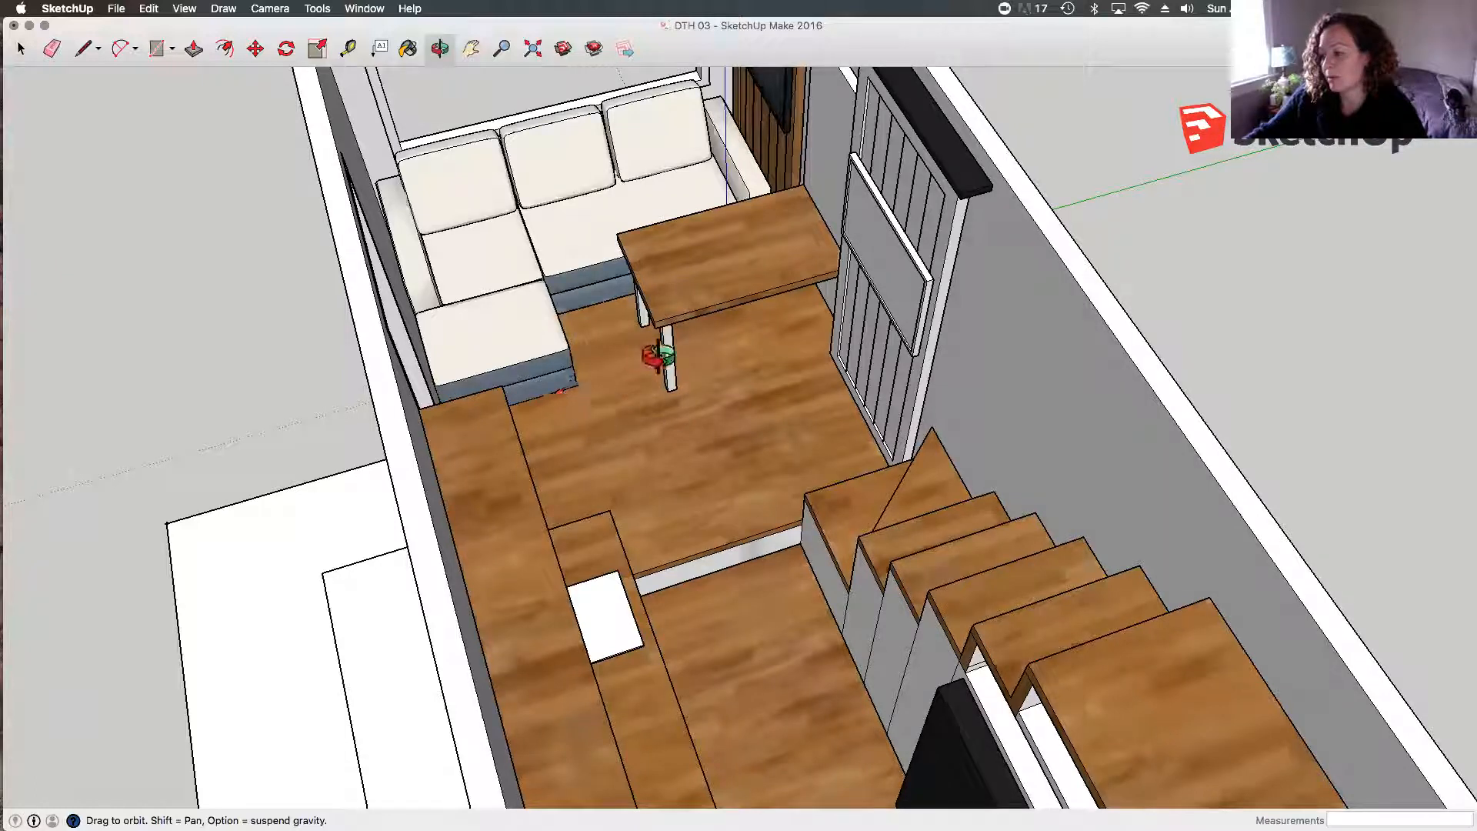
drag(784, 505, 623, 512)
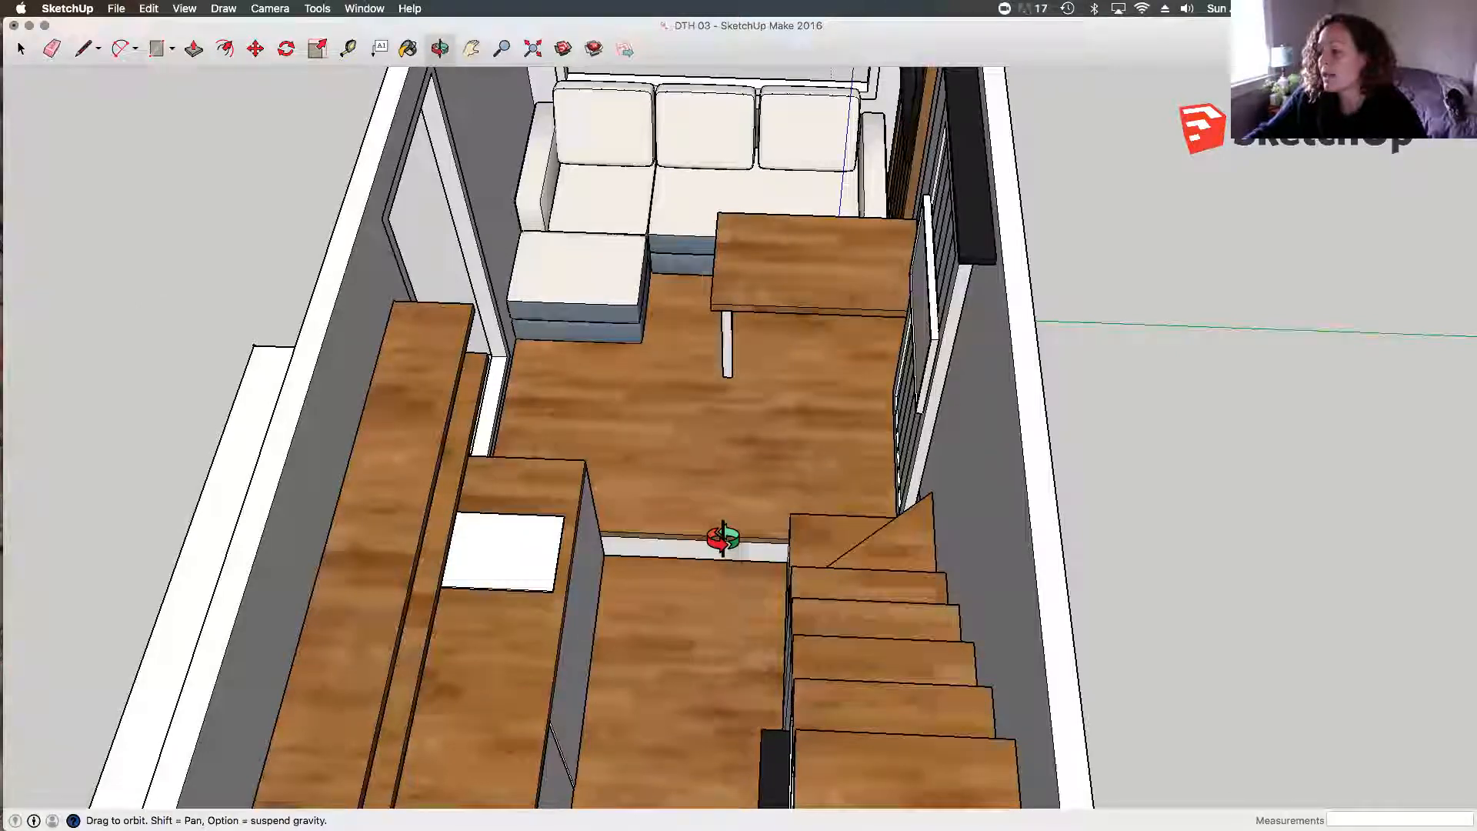
drag(725, 538, 674, 566)
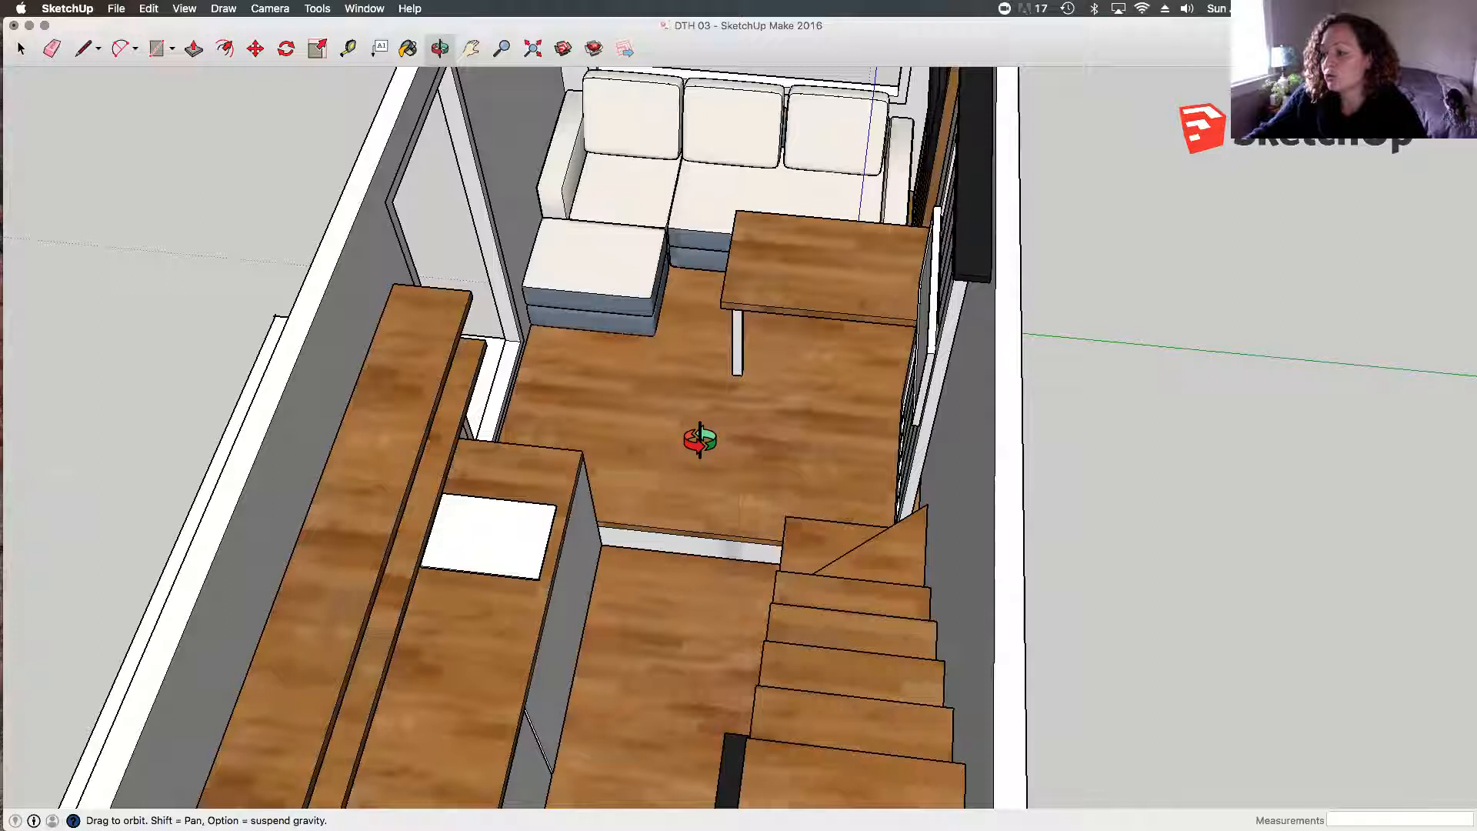
drag(725, 480, 718, 372)
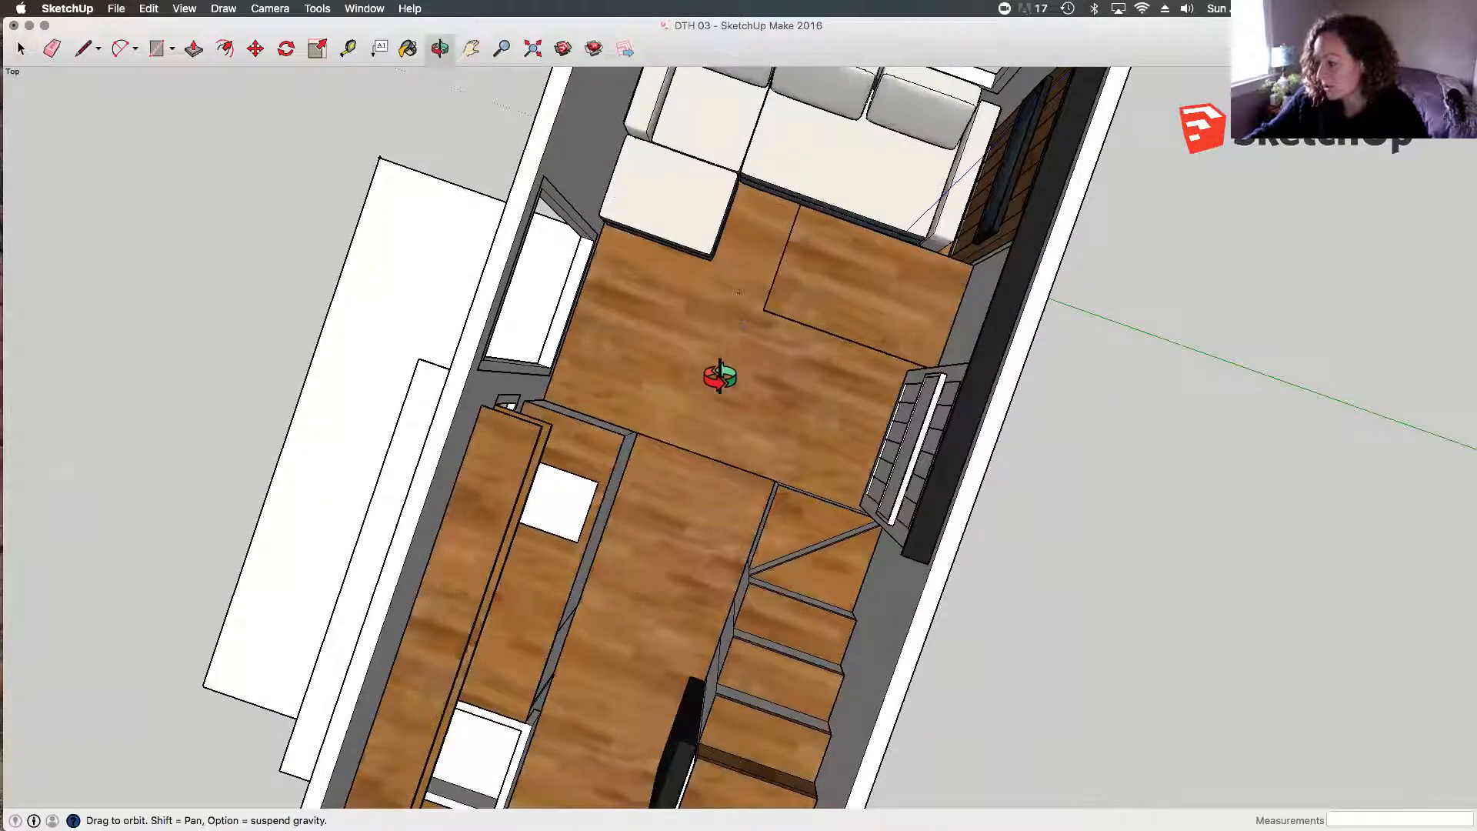
Step: Examine the living area, table, sliding panel and staircase from several angles above the side wall
drag(590, 724, 985, 420)
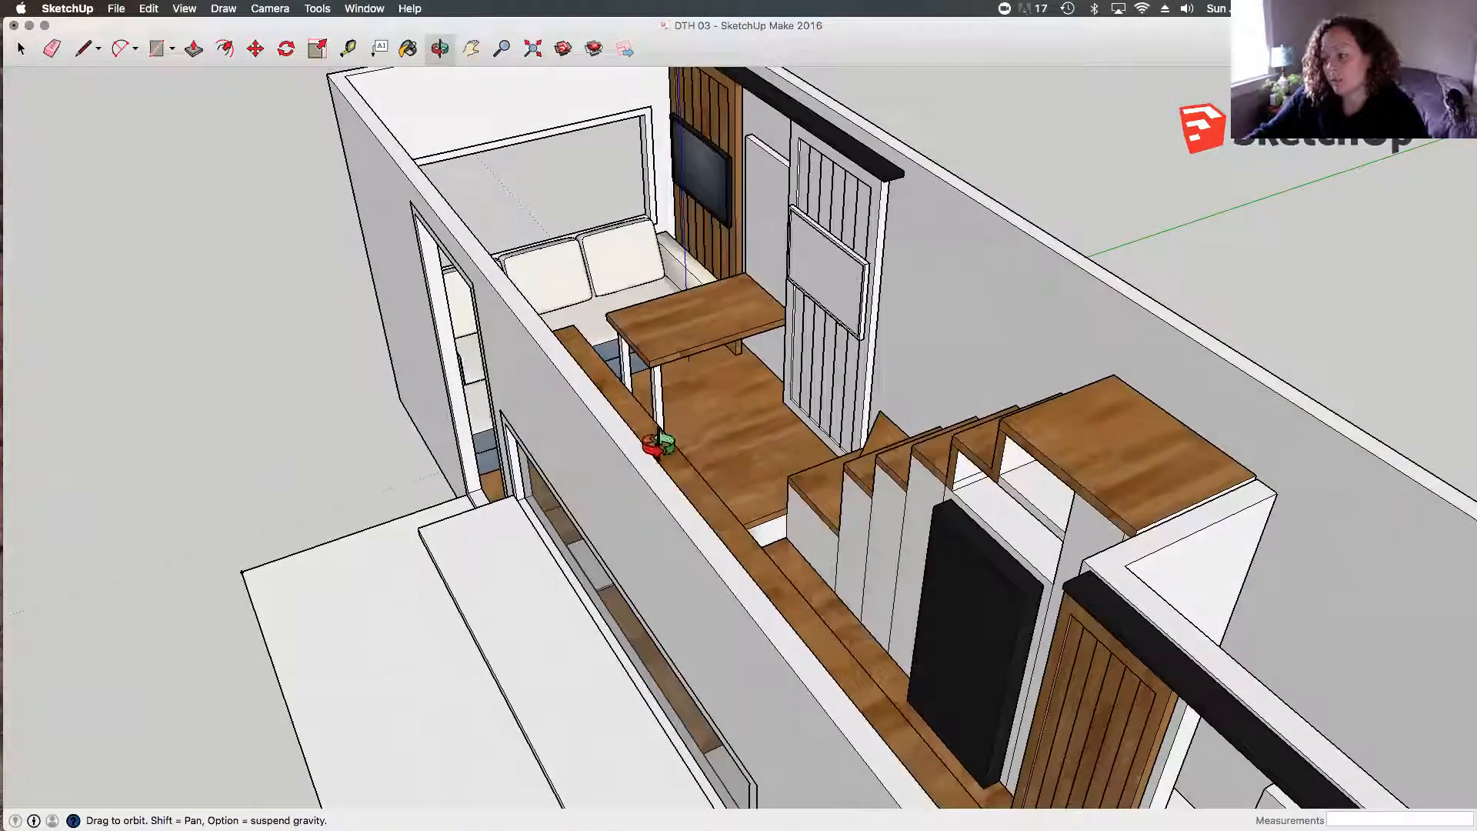
drag(704, 473, 954, 551)
drag(581, 467, 626, 472)
drag(672, 427, 643, 537)
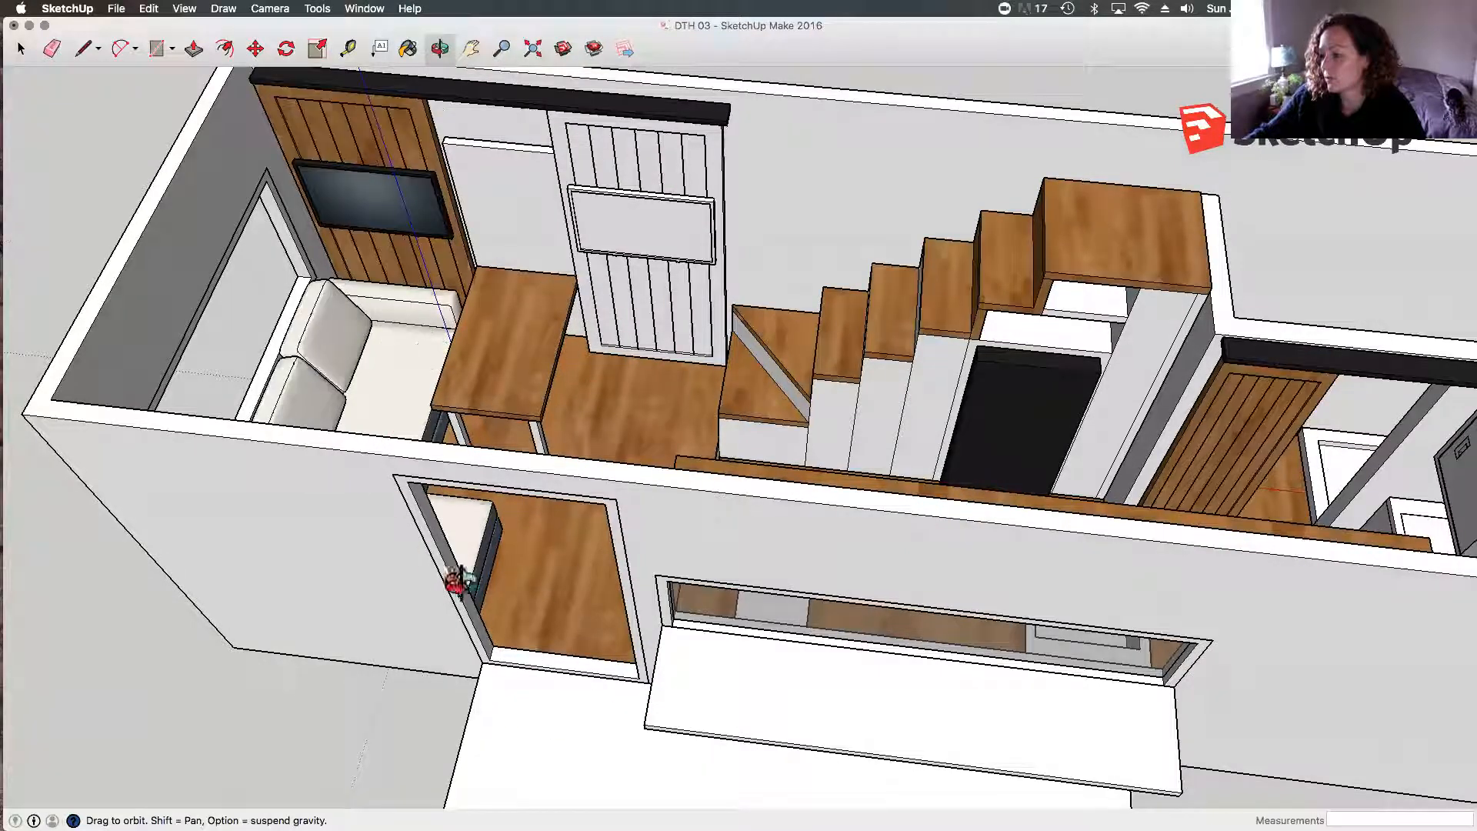
drag(632, 328, 569, 502)
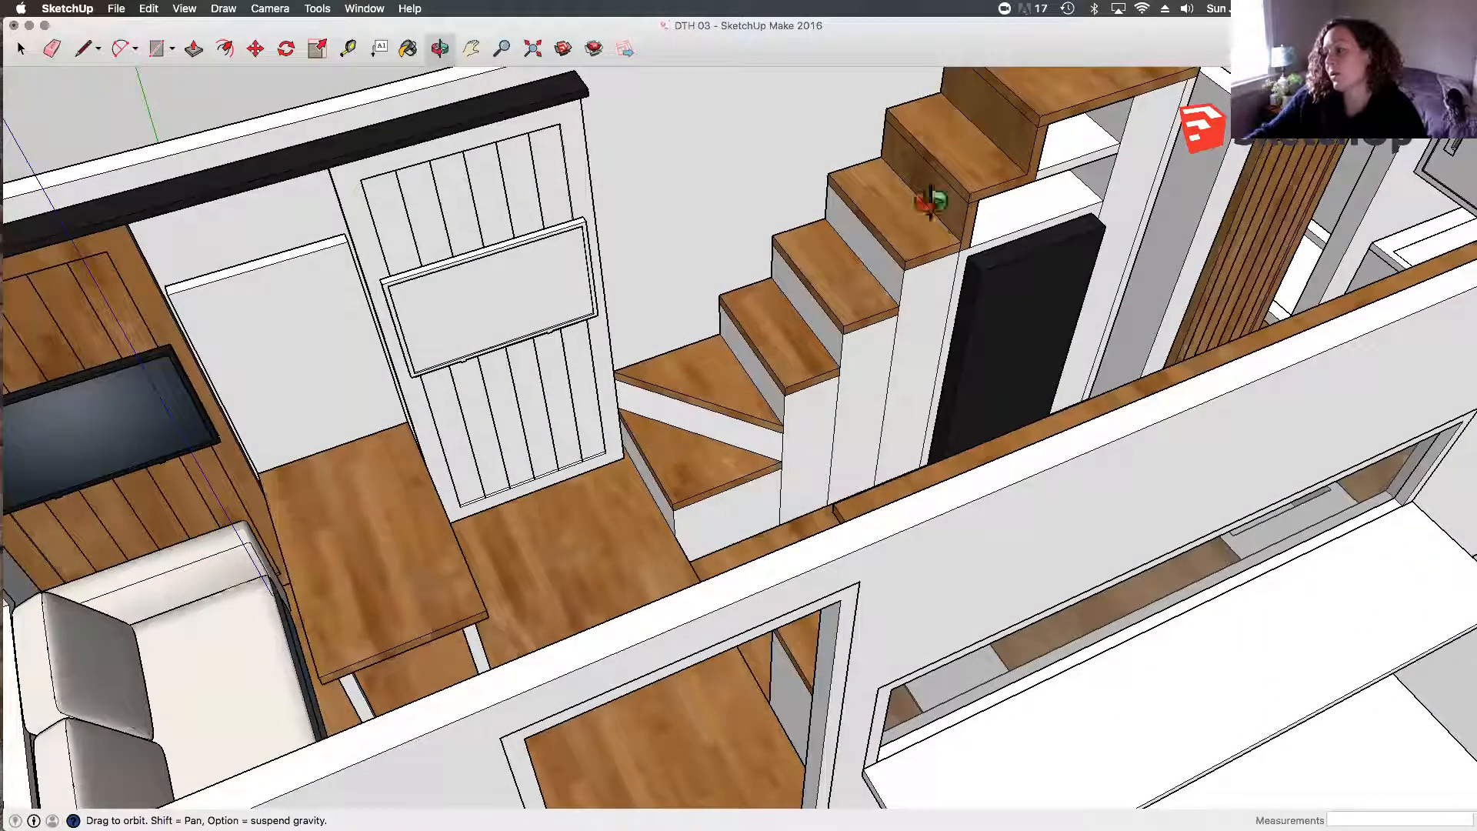
drag(671, 569, 781, 551)
drag(578, 520, 557, 580)
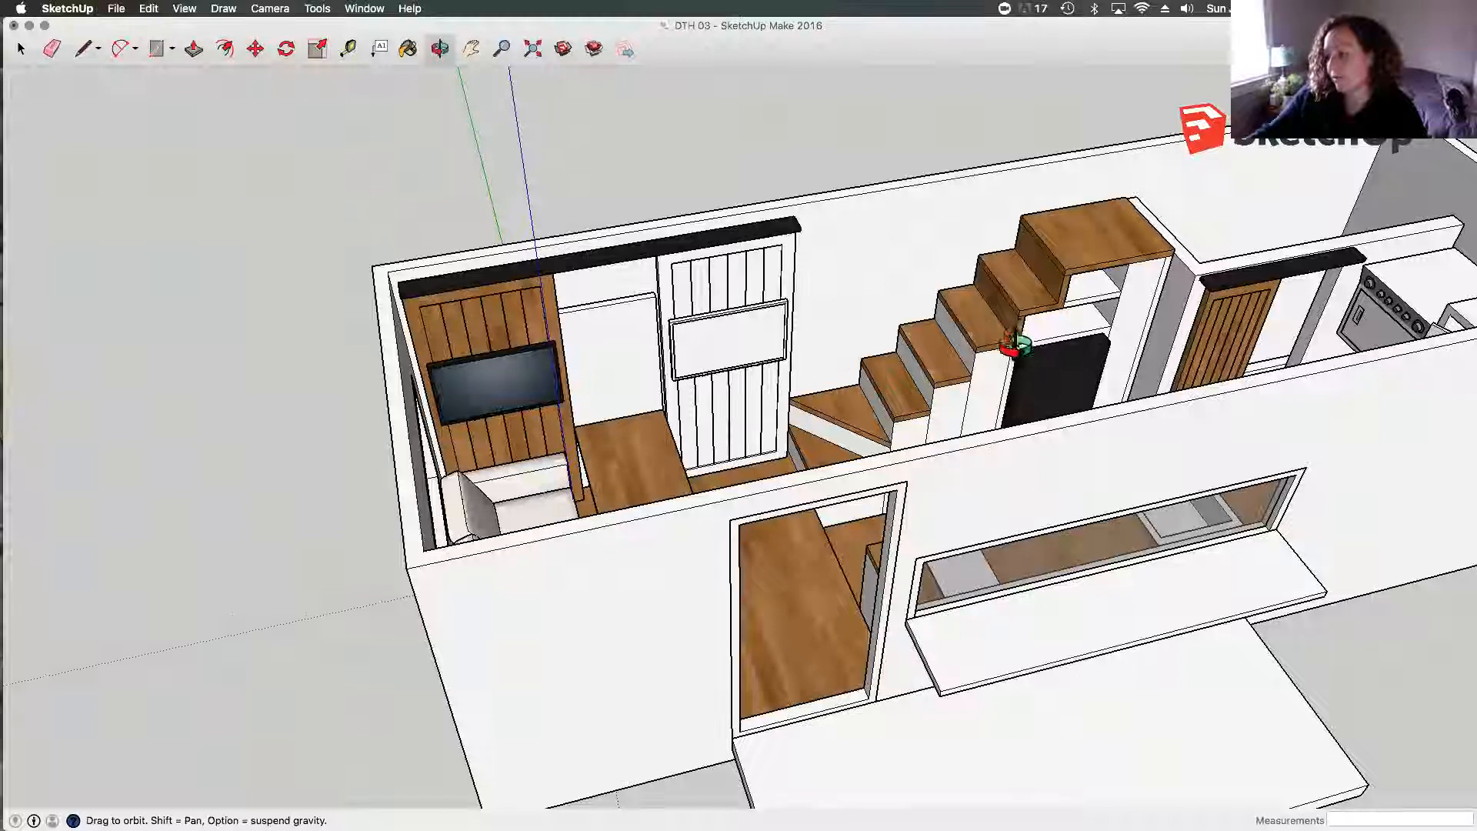
scroll(1016, 346, up, 3)
scroll(680, 500, up, 3)
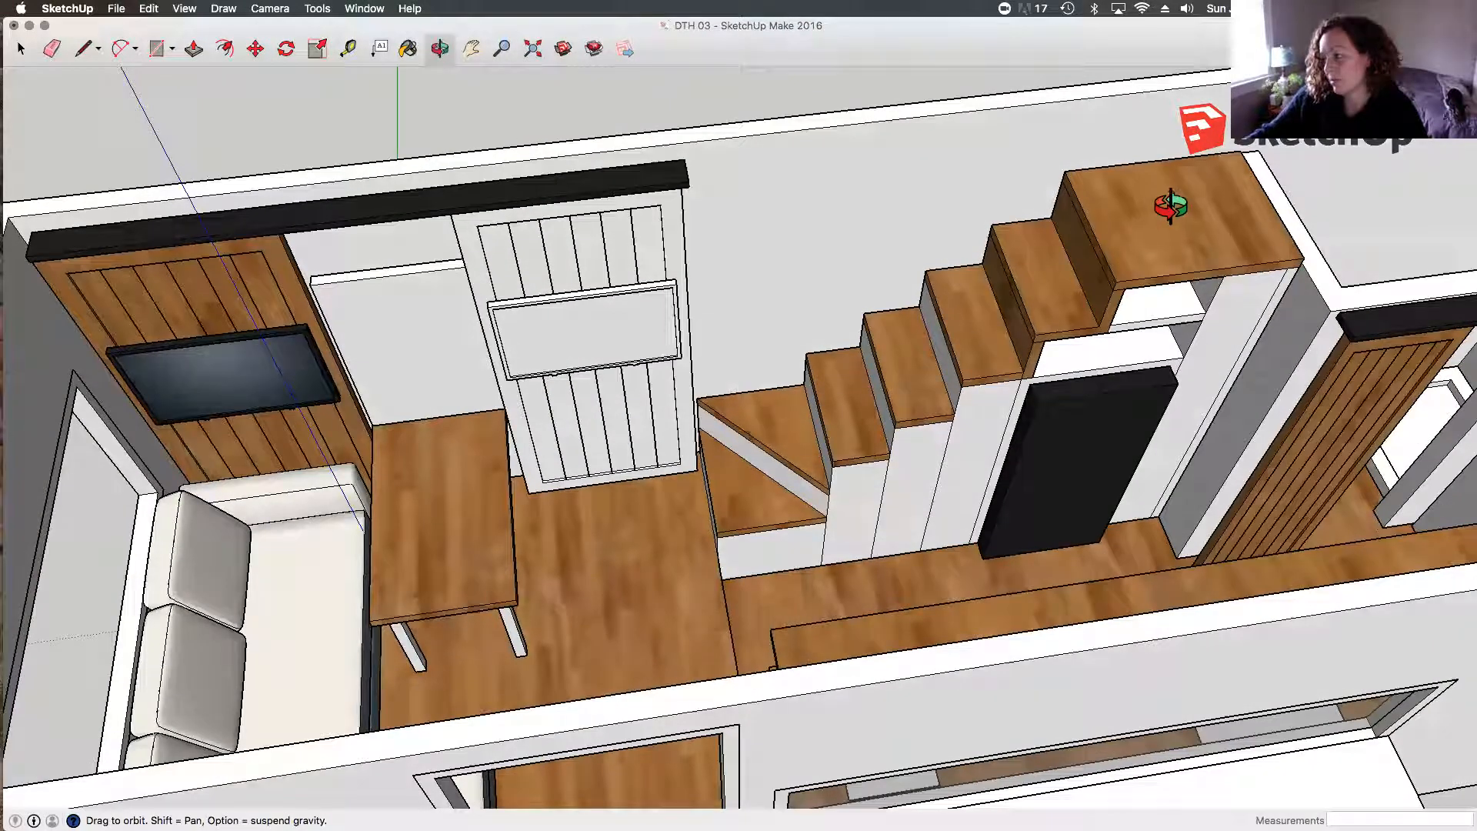
drag(818, 570, 690, 692)
drag(703, 597, 231, 543)
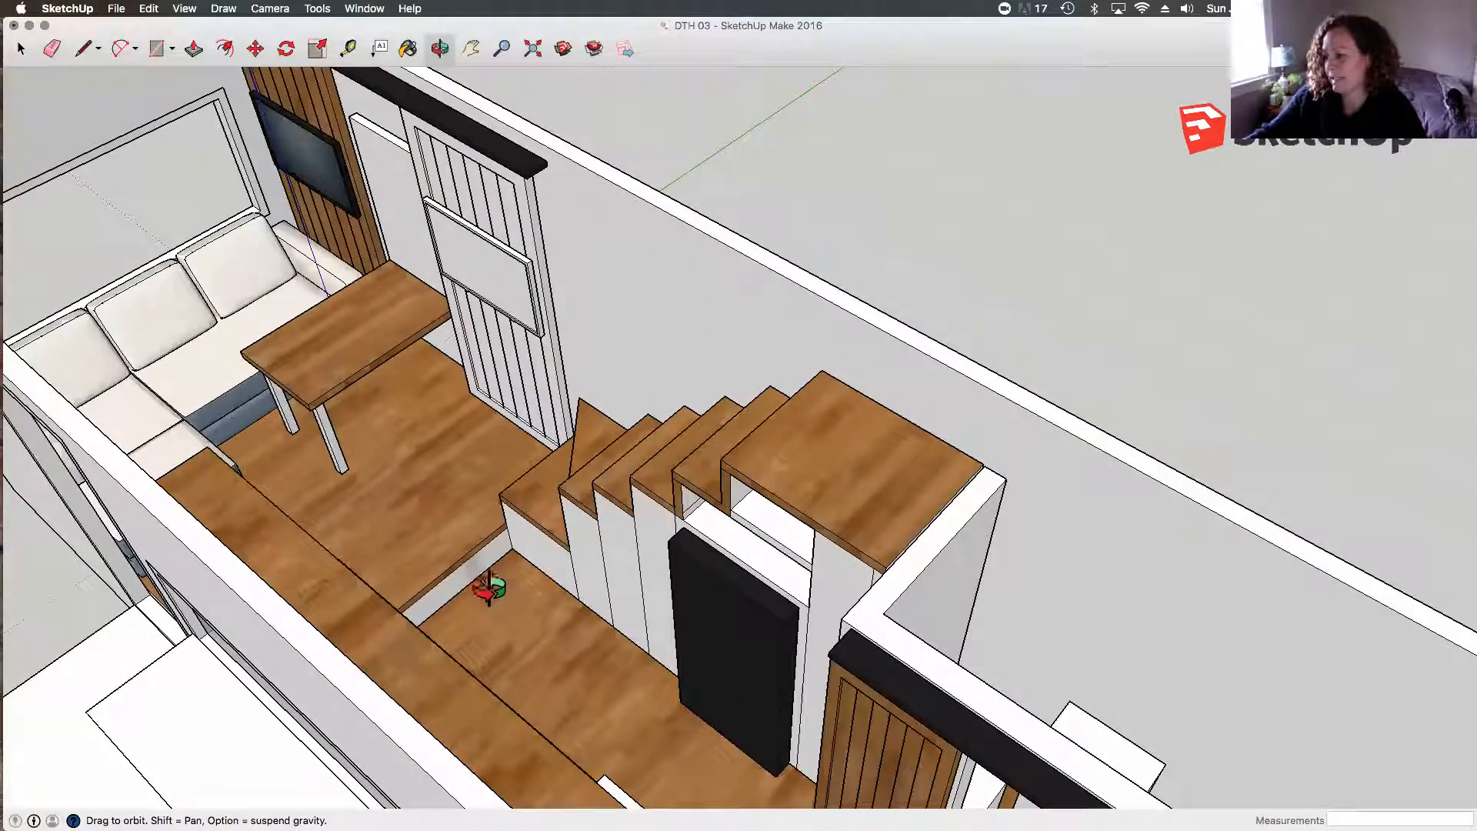
mouse_move(528, 653)
mouse_down()
mouse_move(593, 647)
mouse_move(540, 632)
mouse_up()
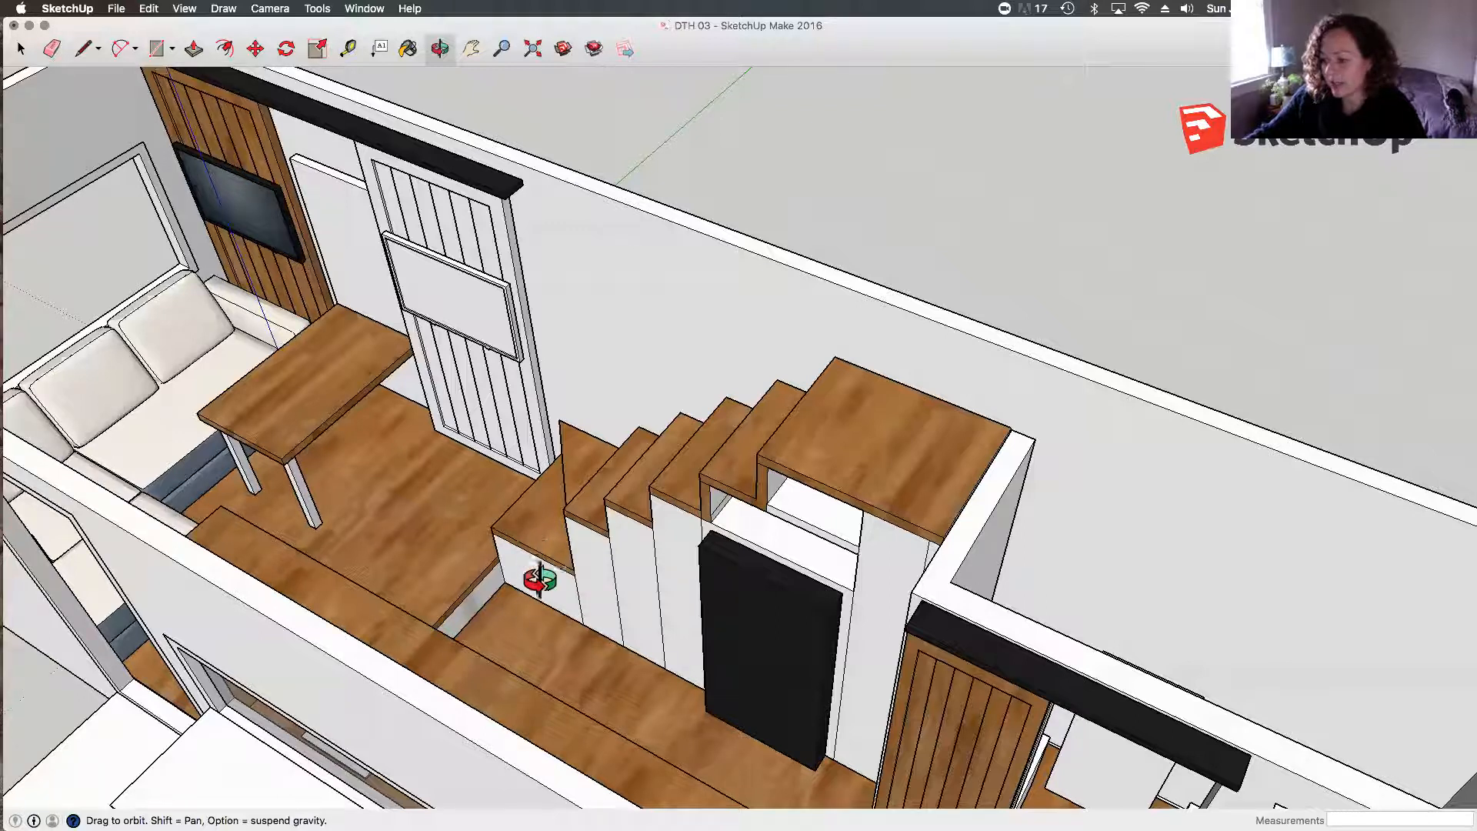
Step: Measure the height of the panel beneath the lowest stair tread with the Tape Measure
key(t)
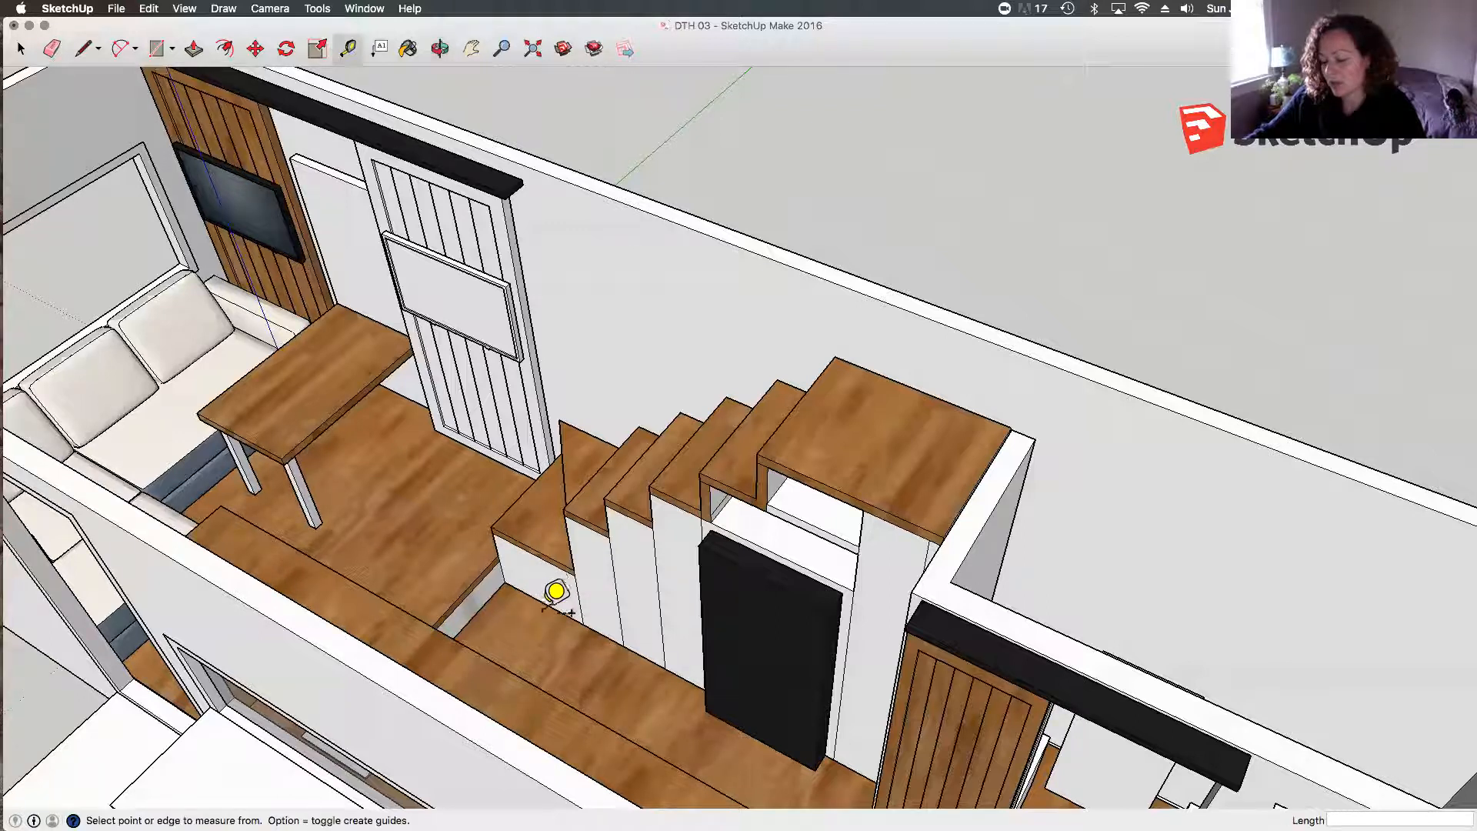
click(543, 602)
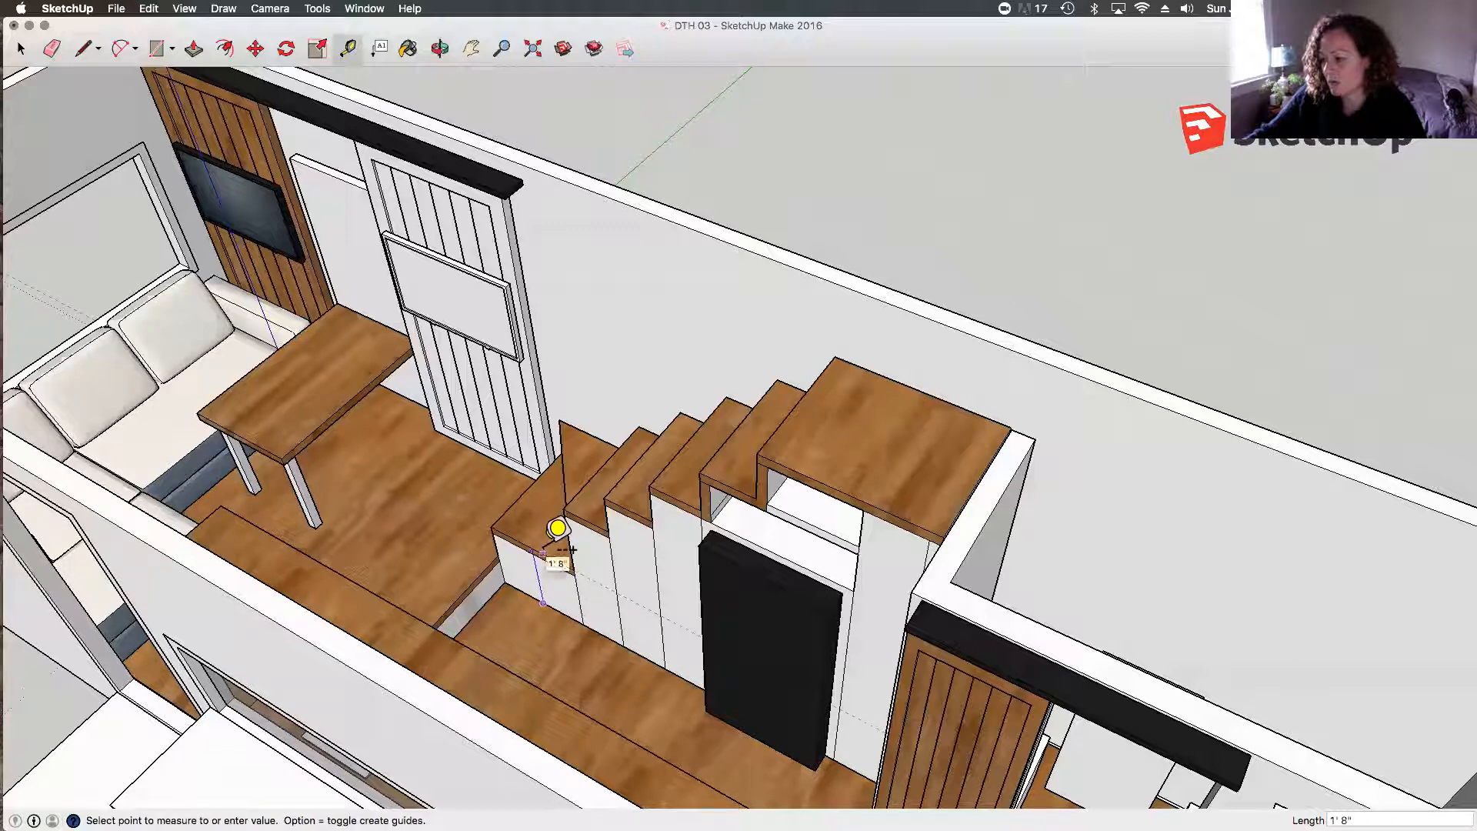
key(space)
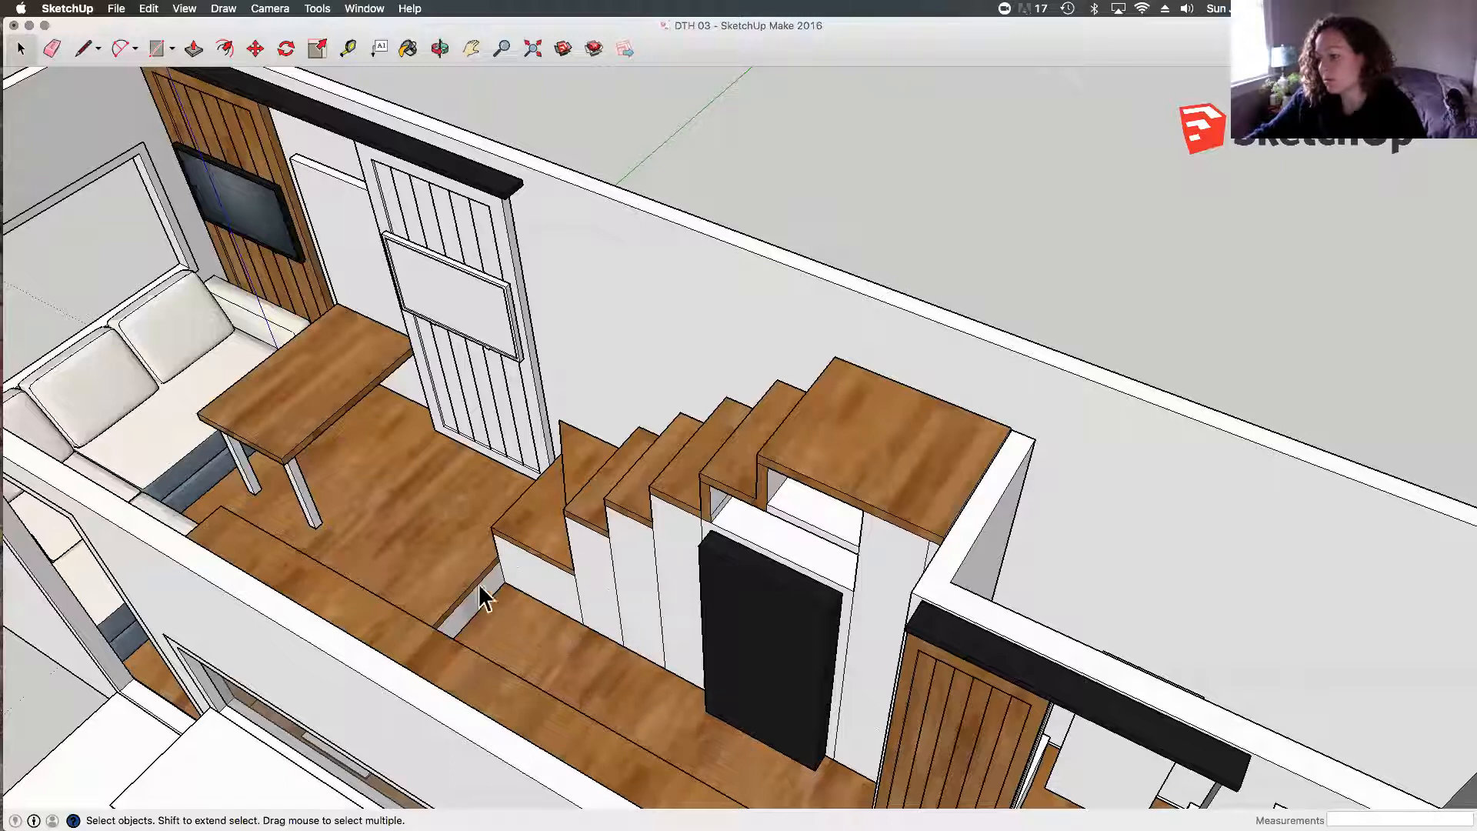
Step: Draw a horizontal line about 1' 9 9/16" long across the two stair-side panels next to the lowest step, level with its tread's underside
scroll(596, 599, up, 5)
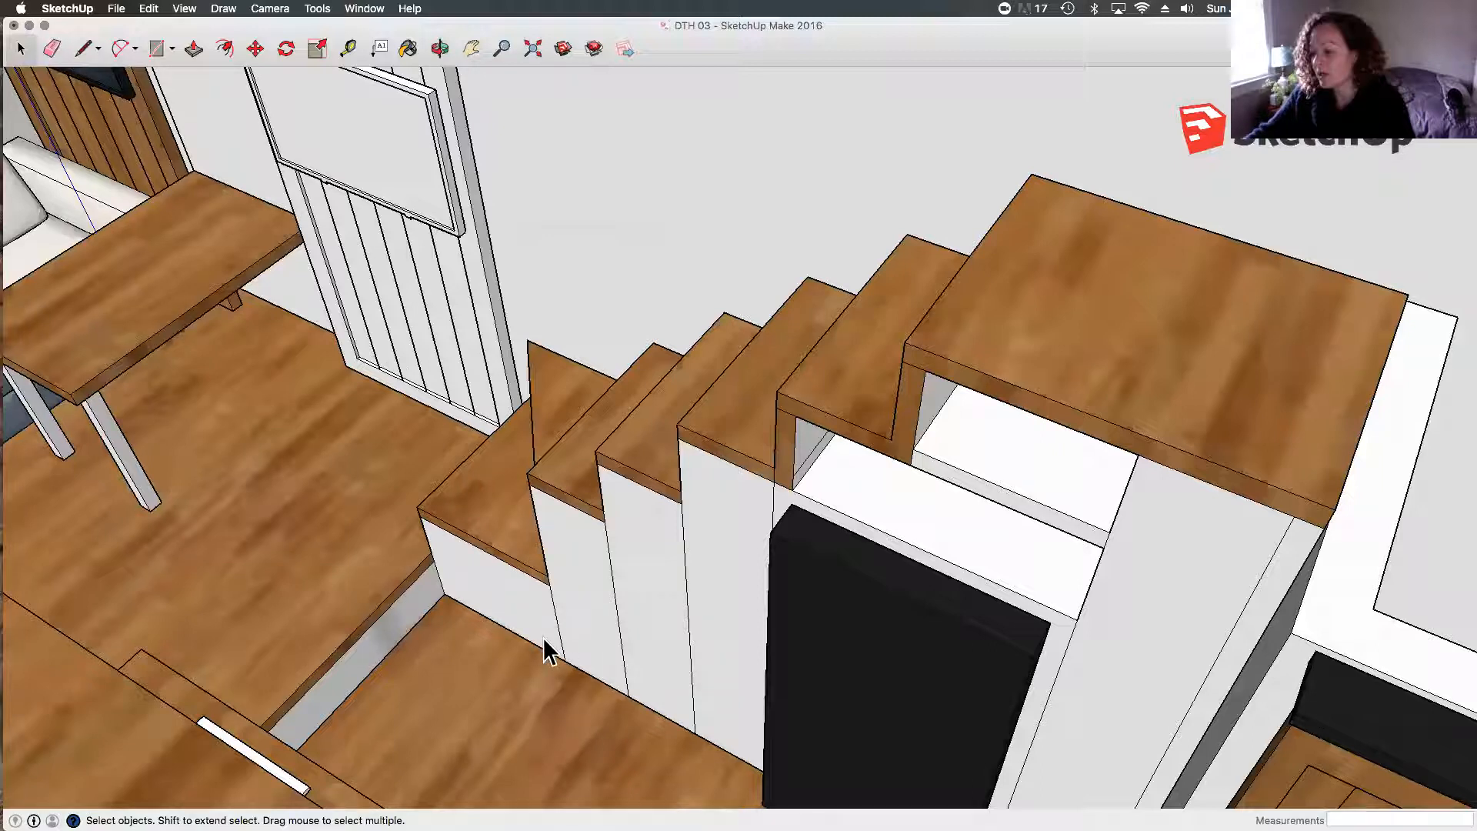
scroll(484, 515, down, 3)
key(l)
click(536, 573)
click(652, 634)
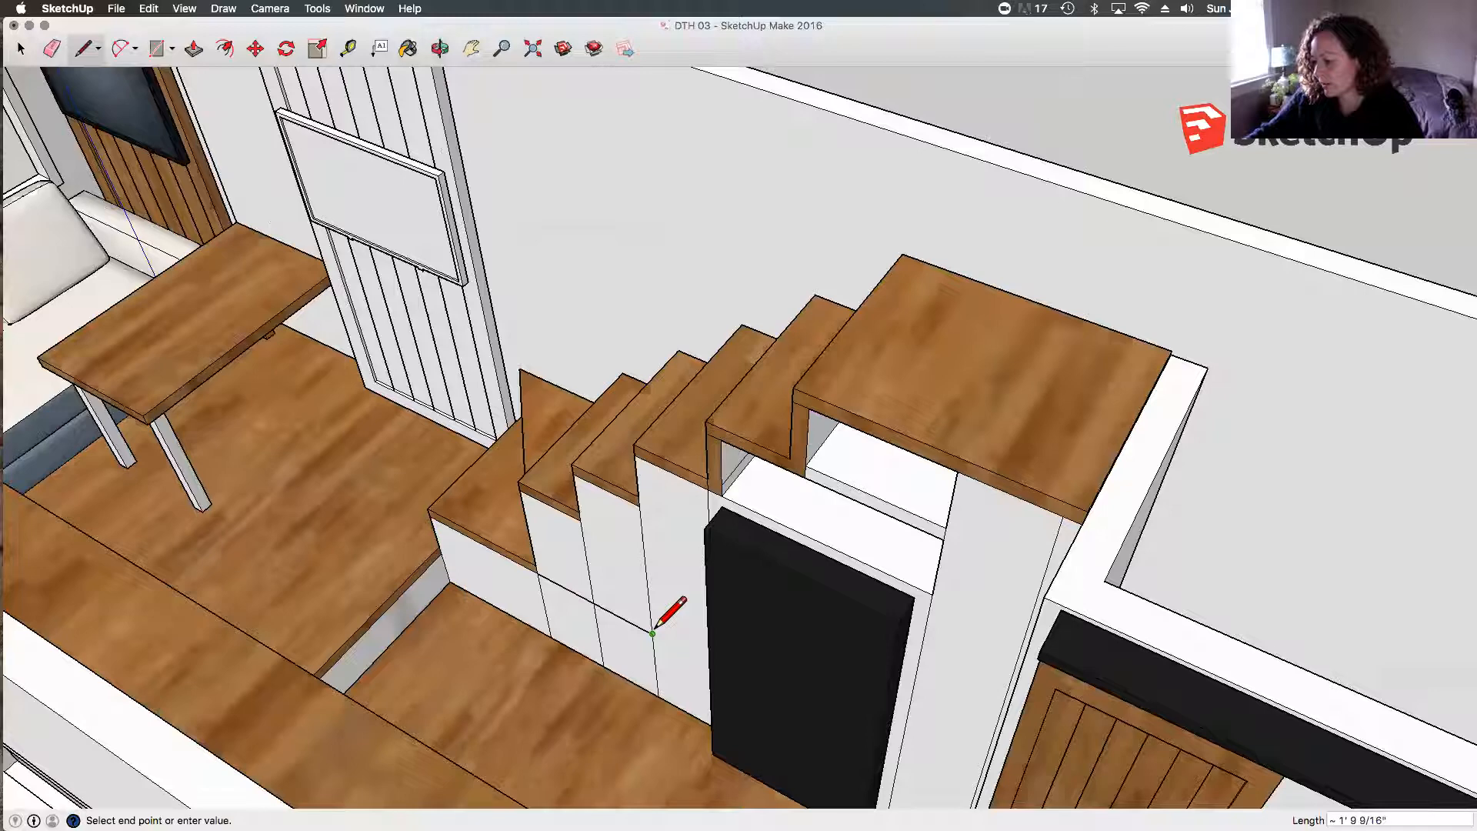
key(space)
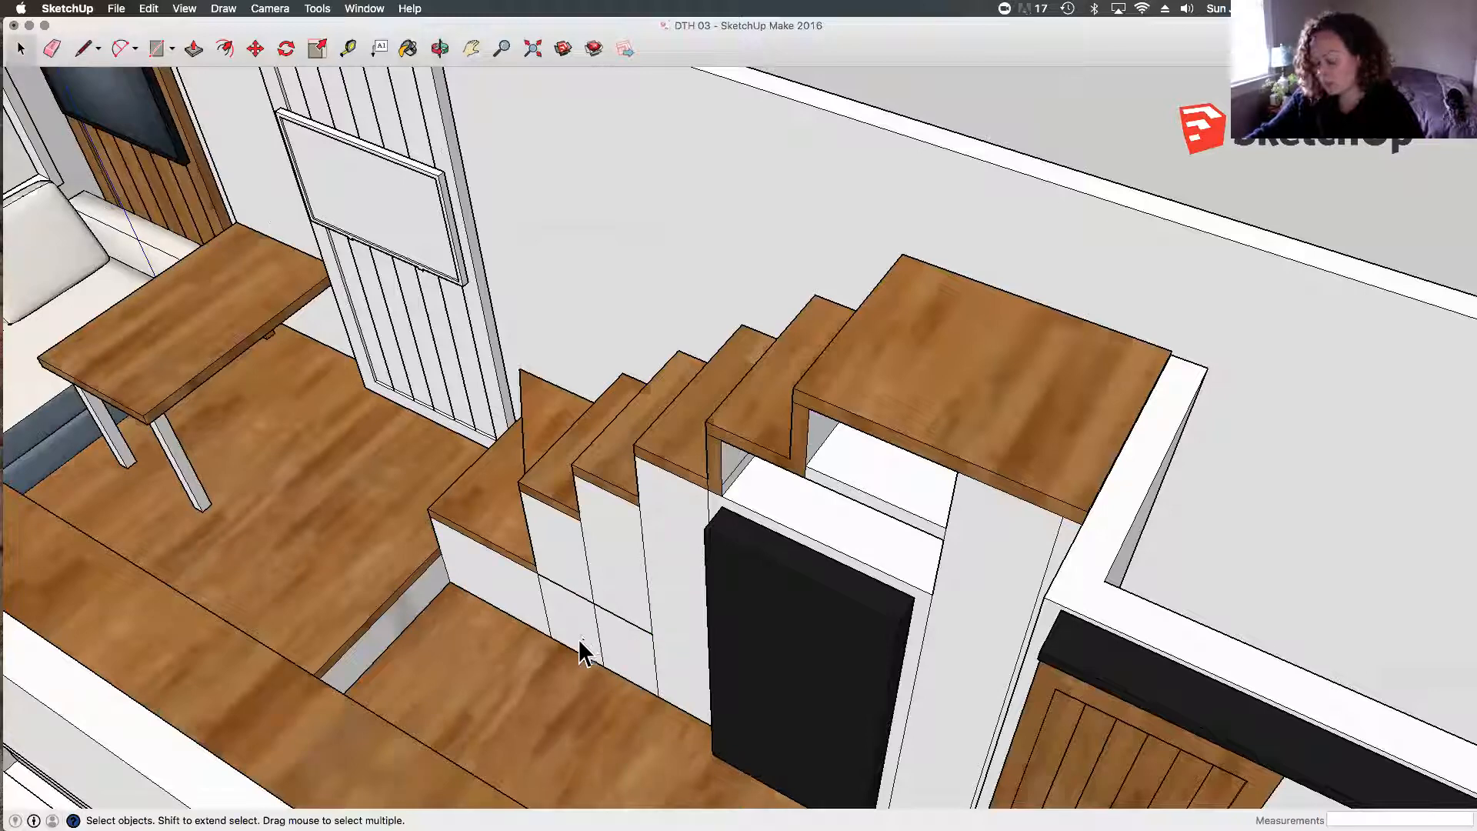
Step: Try to extend the horizontal line across the next stair-side panel, up to the black panel's frame
key(o)
drag(587, 676, 656, 610)
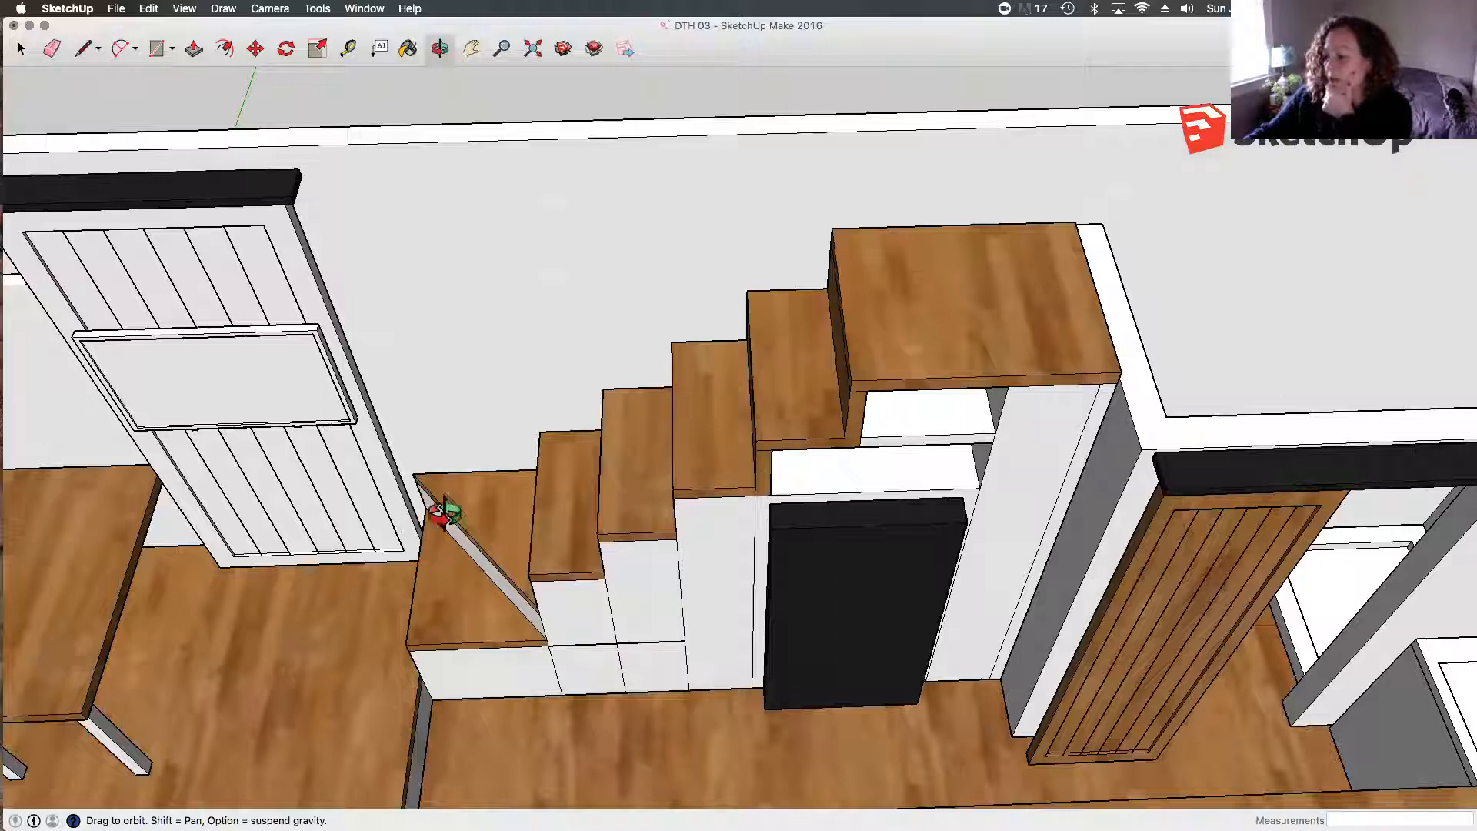
drag(498, 501, 501, 554)
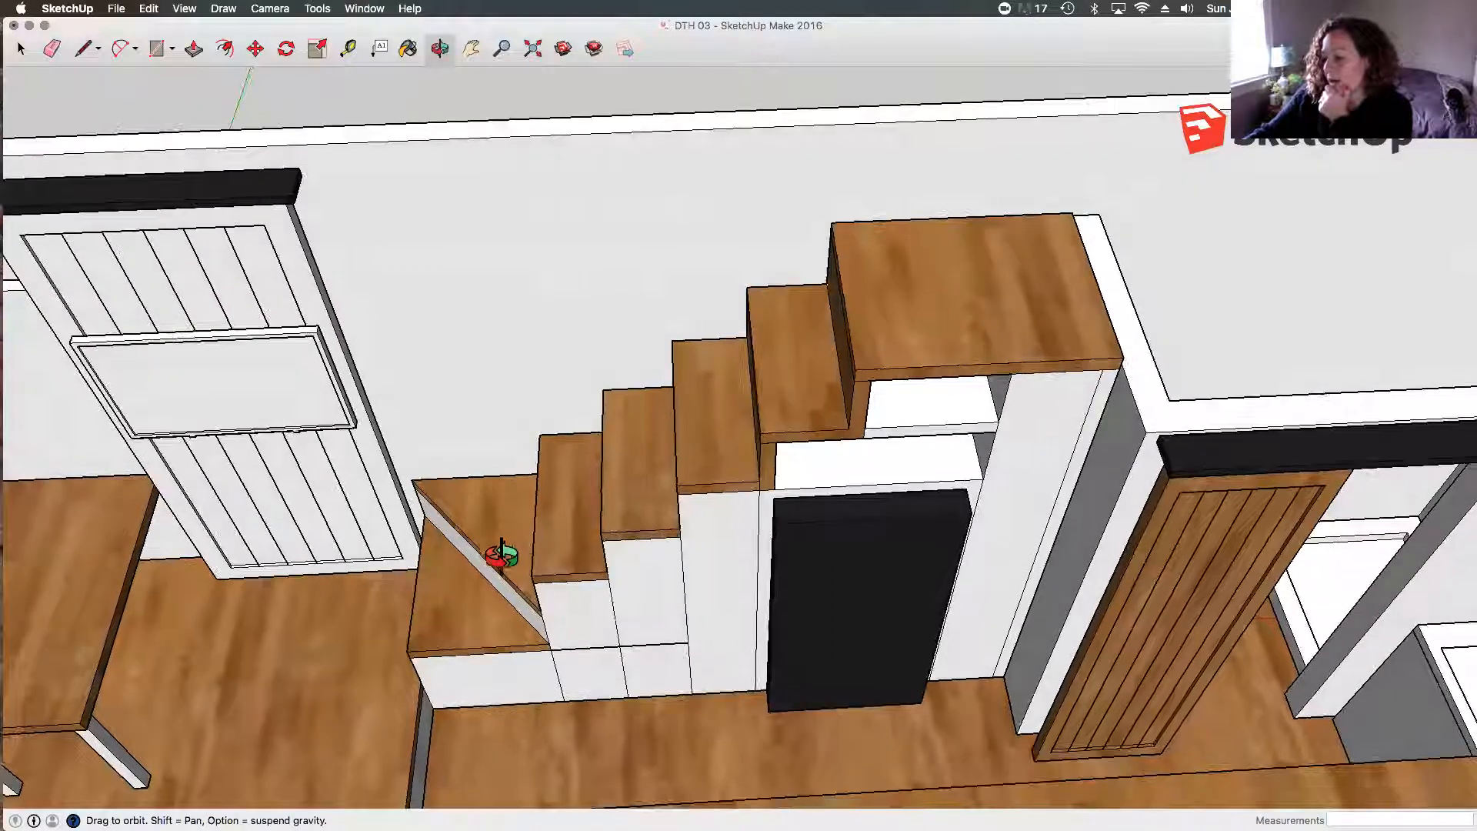
drag(588, 606, 682, 581)
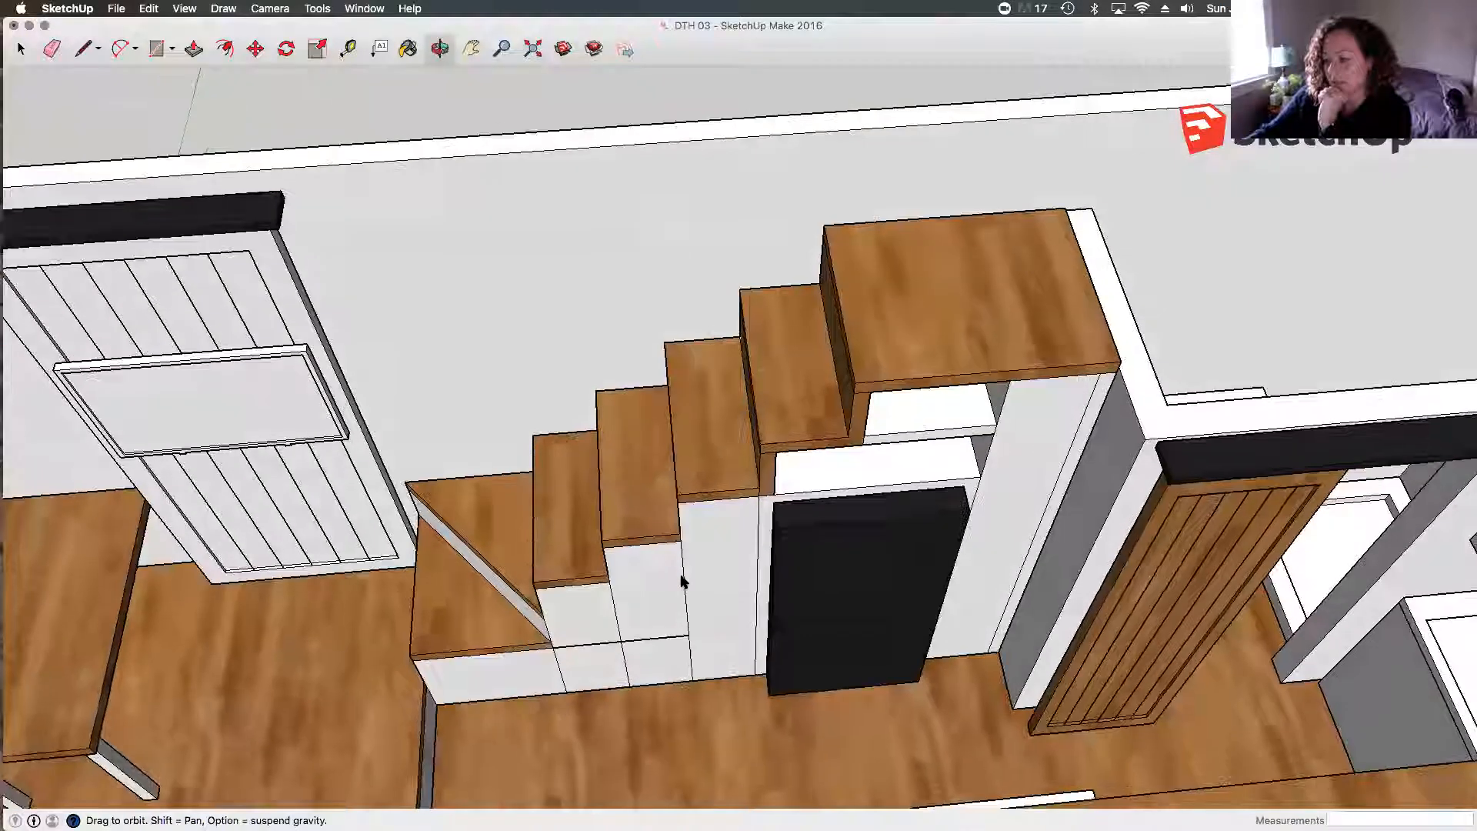
key(l)
click(689, 634)
click(752, 629)
key(space)
Step: Try a second horizontal line about 10 13/16" long across the same stair-side panel, level with the neighbouring lower tread
key(l)
click(680, 540)
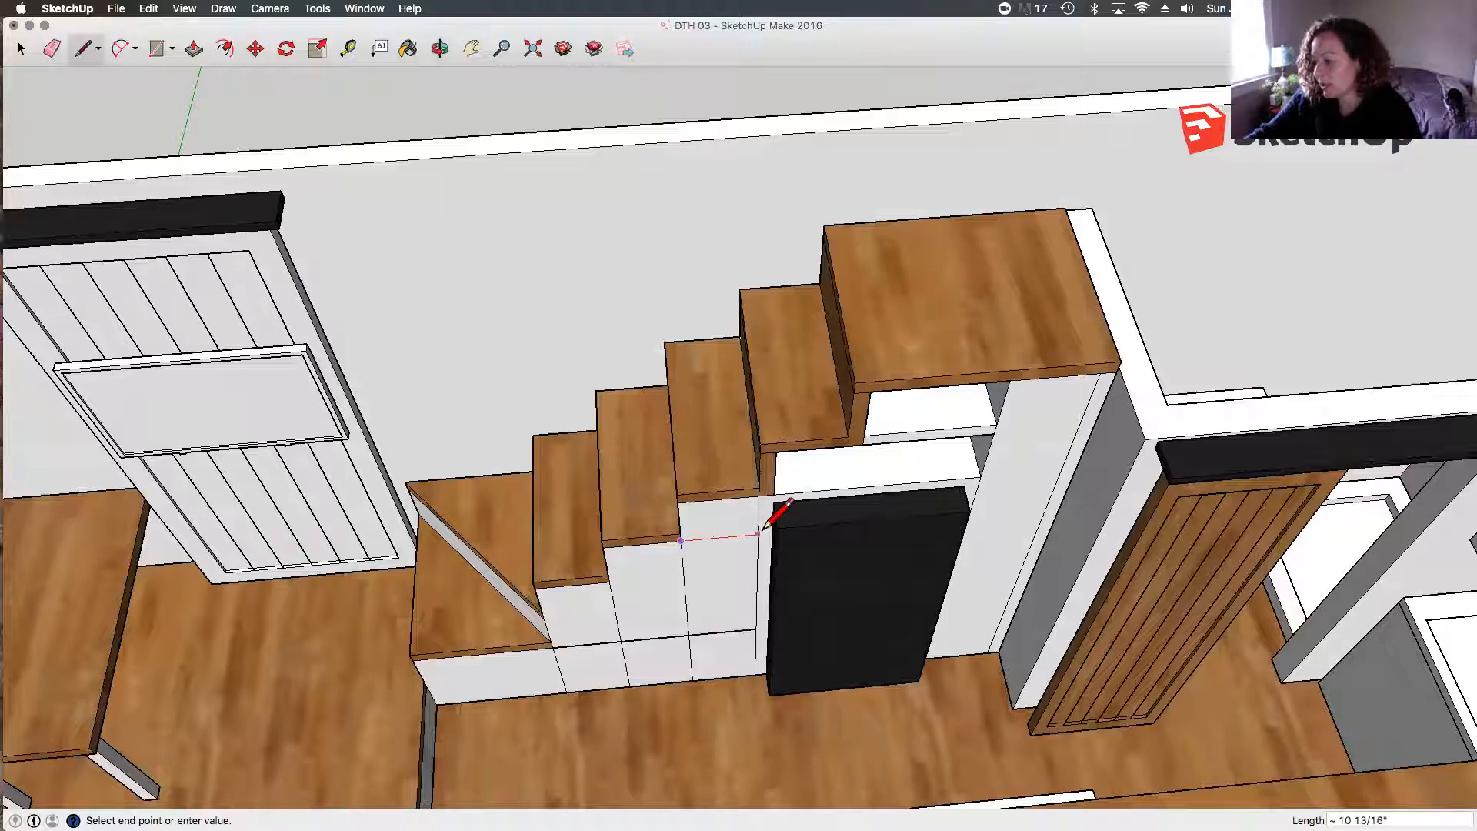
click(755, 534)
key(space)
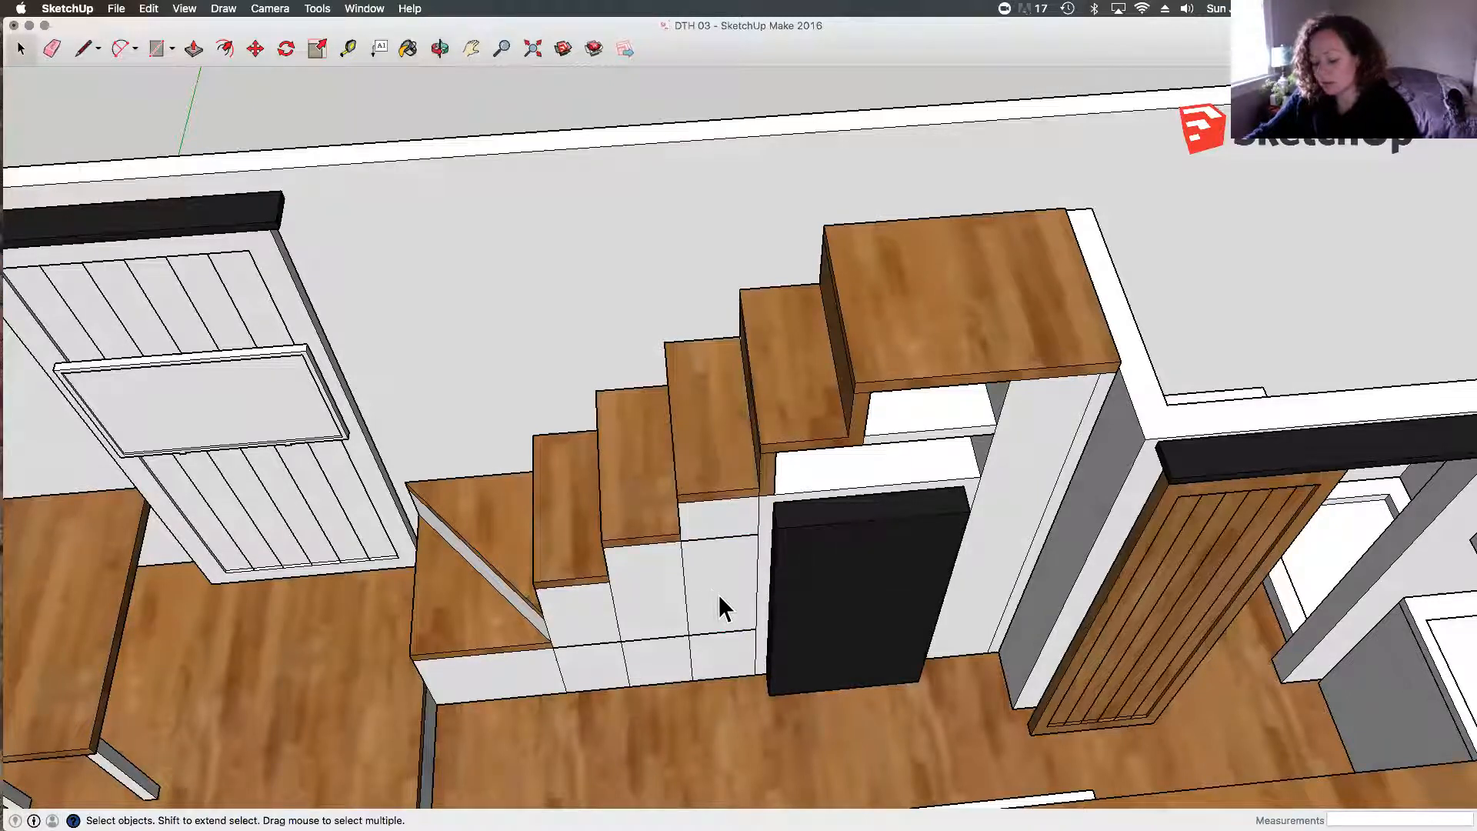
Step: Try a rectangle across the two stair-side panels between the upper and lower lines, and select its face
key(r)
click(602, 547)
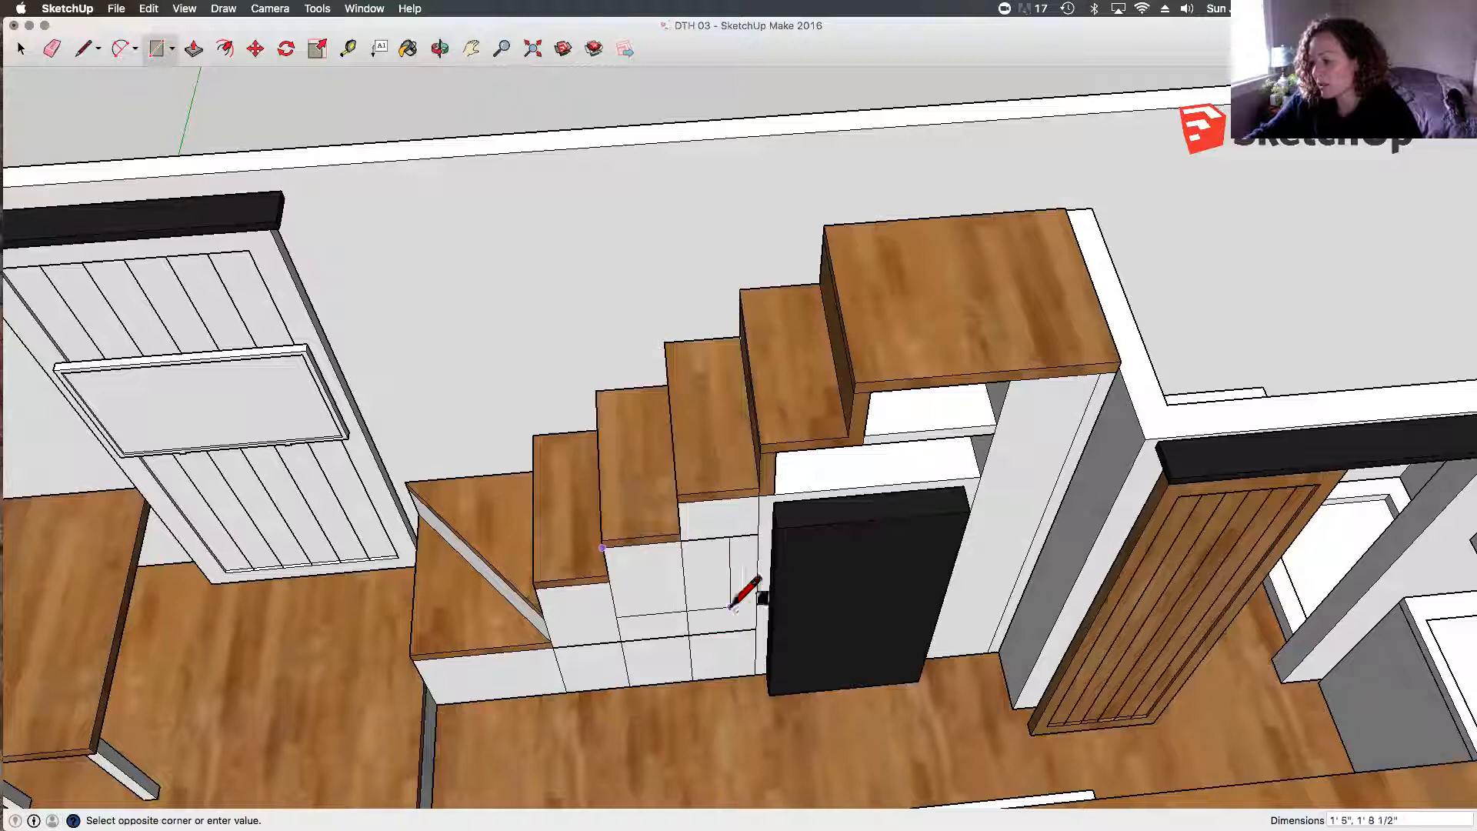
click(755, 628)
key(space)
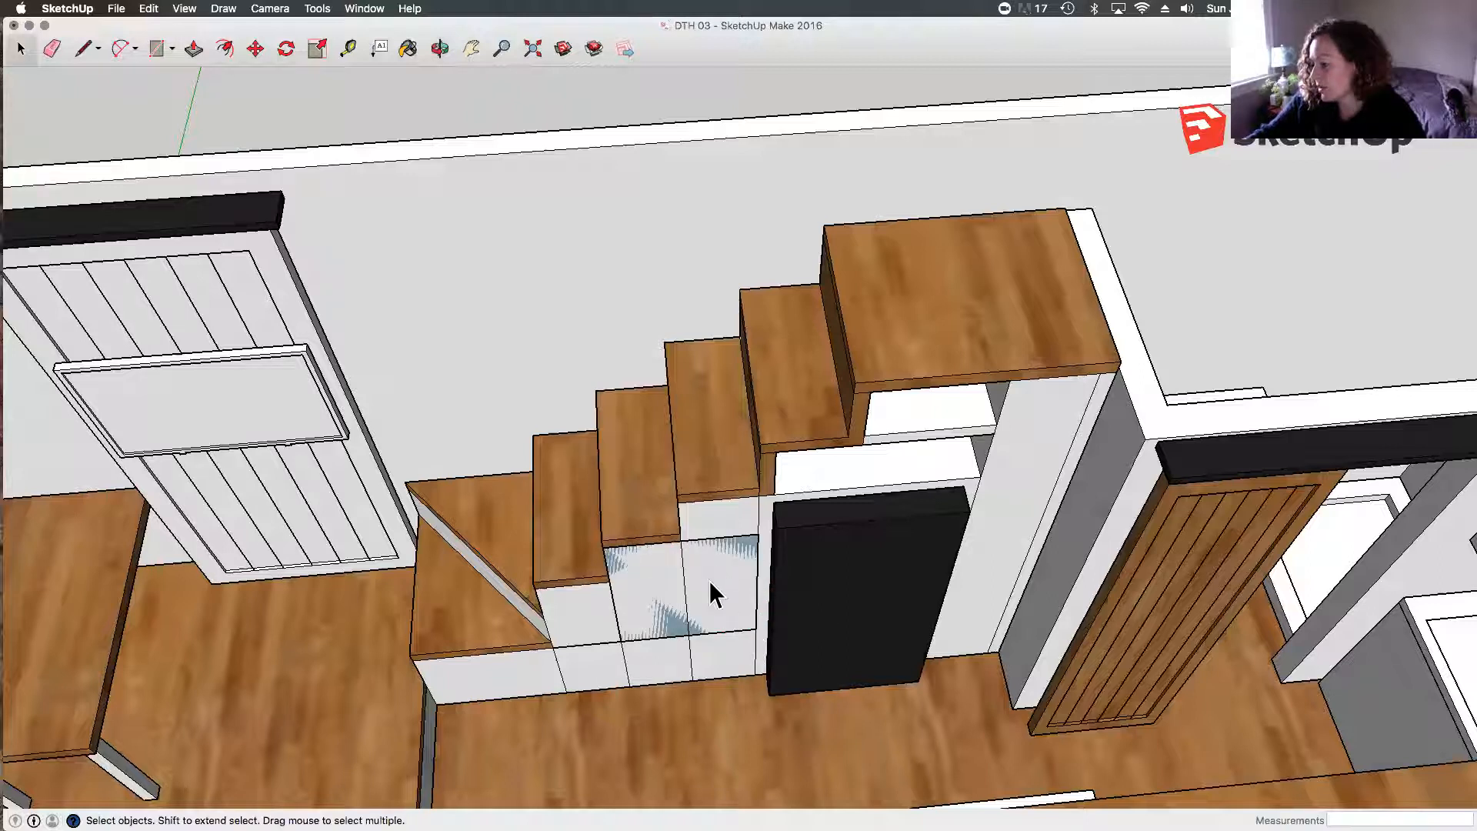
click(715, 553)
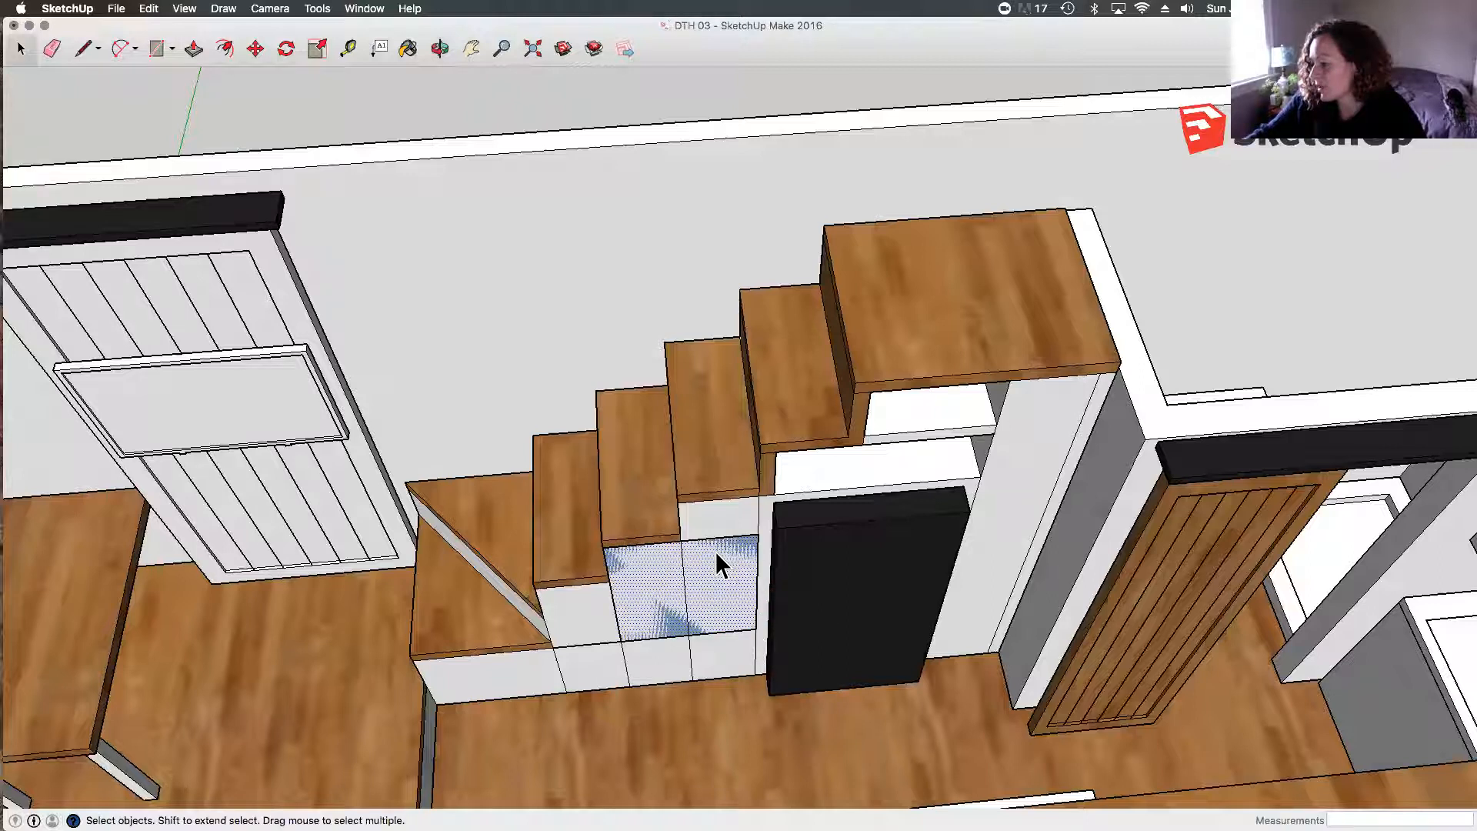
Step: Measure the rectangle's width along its top edge, and undo the rectangle and the last lines drawn on the stair-side panels
key(t)
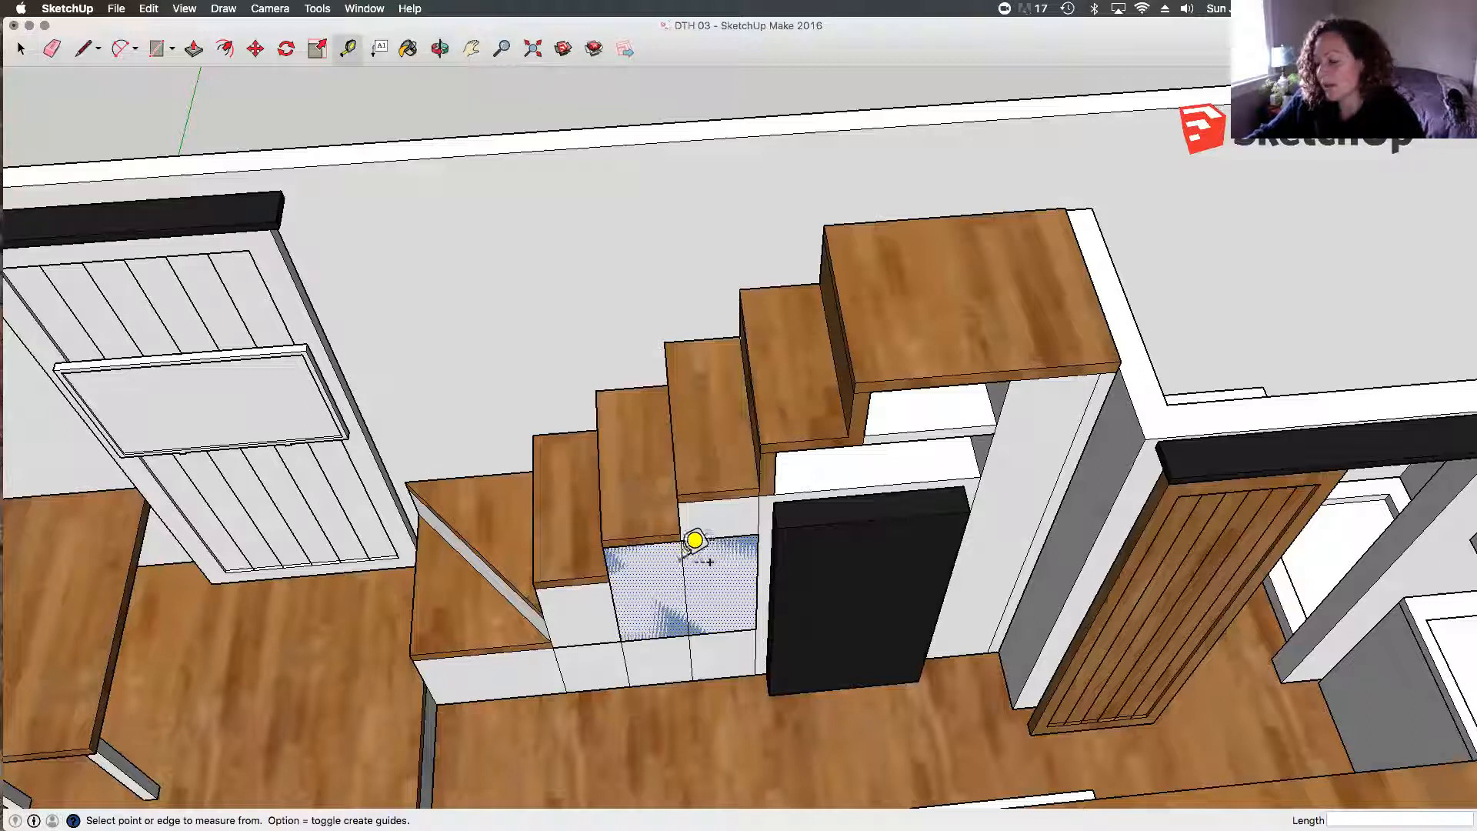
click(602, 548)
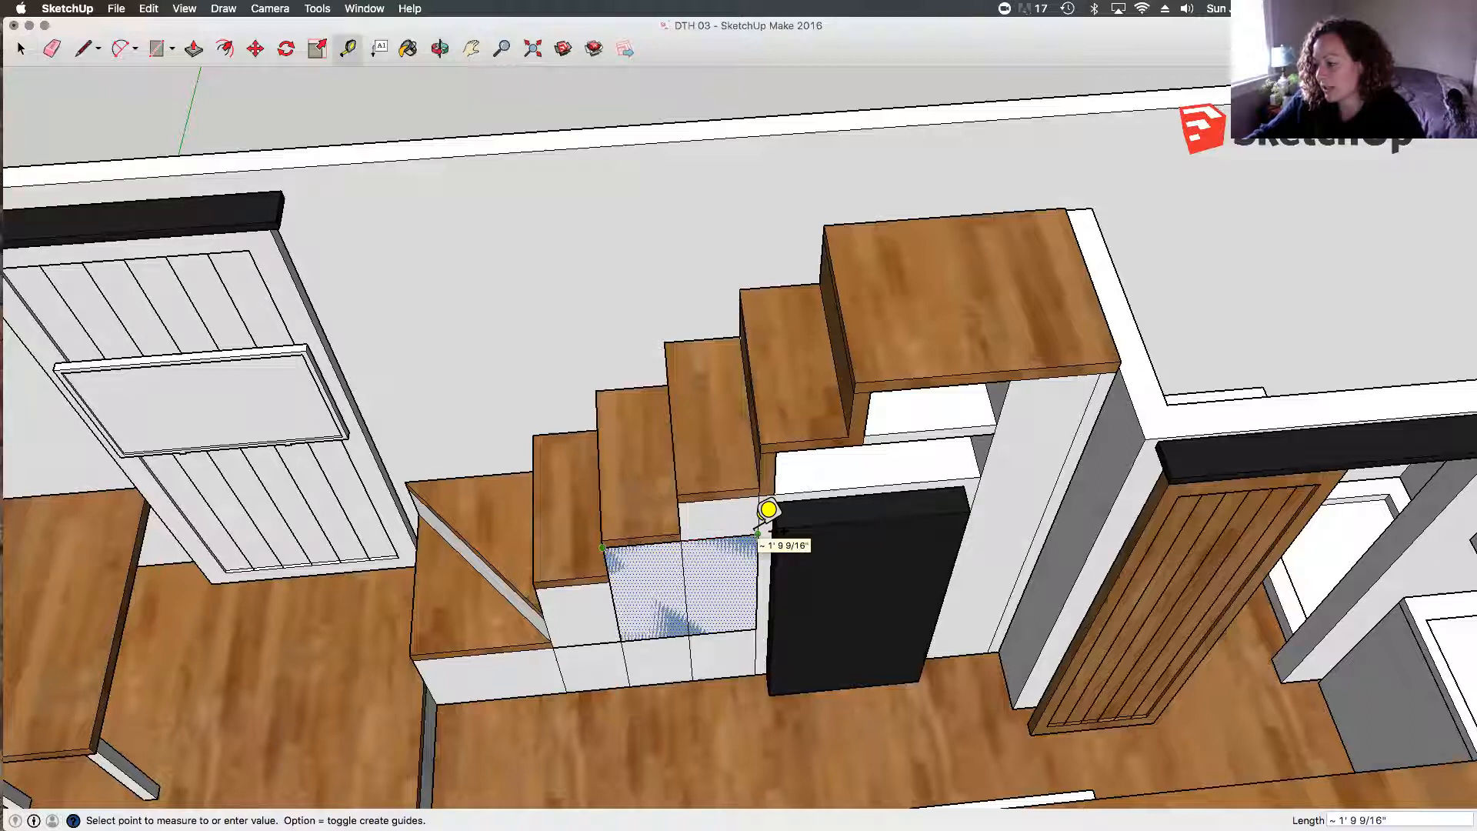
key(space)
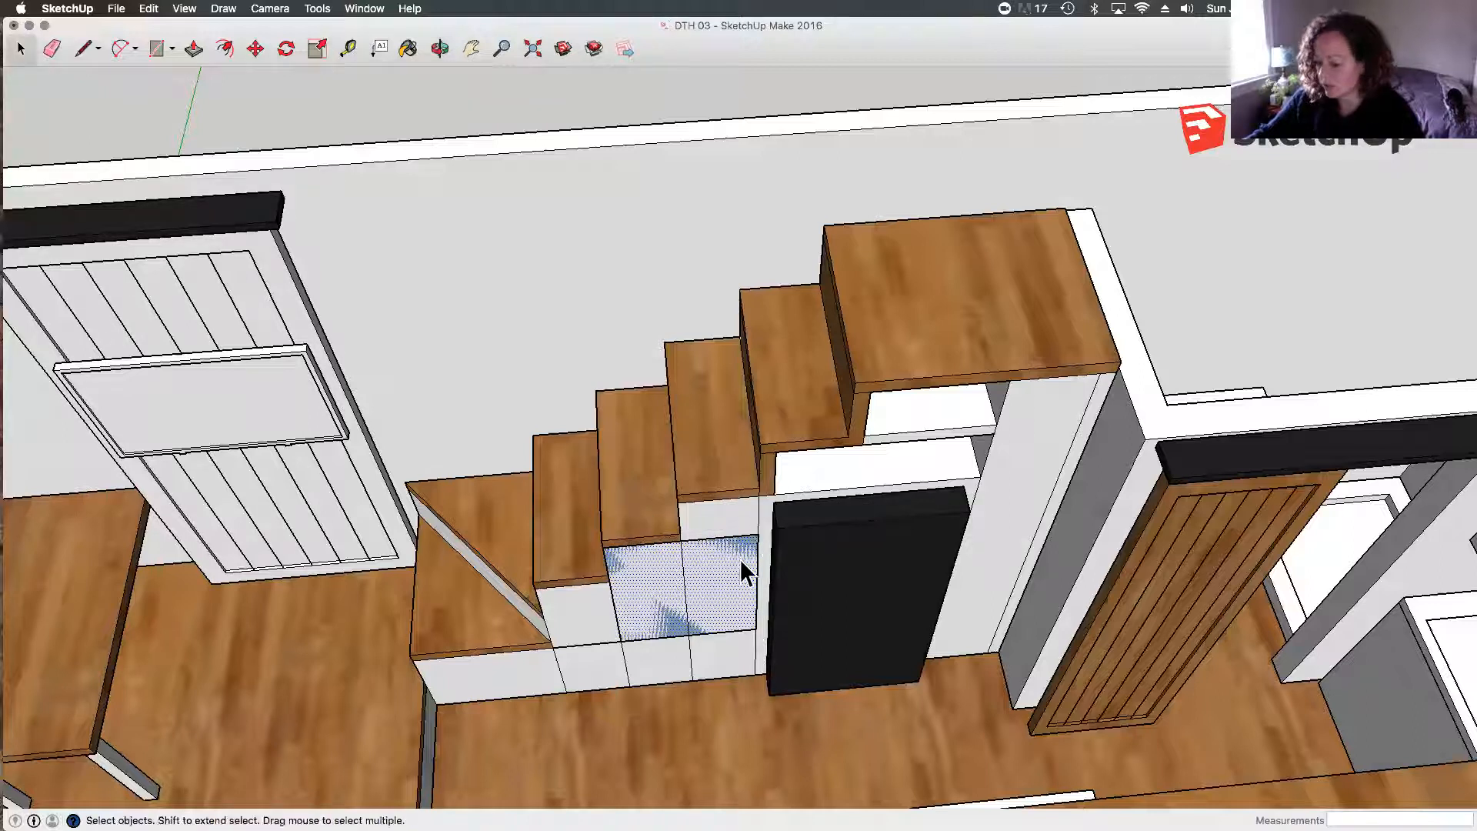
double_click(713, 590)
key(Escape)
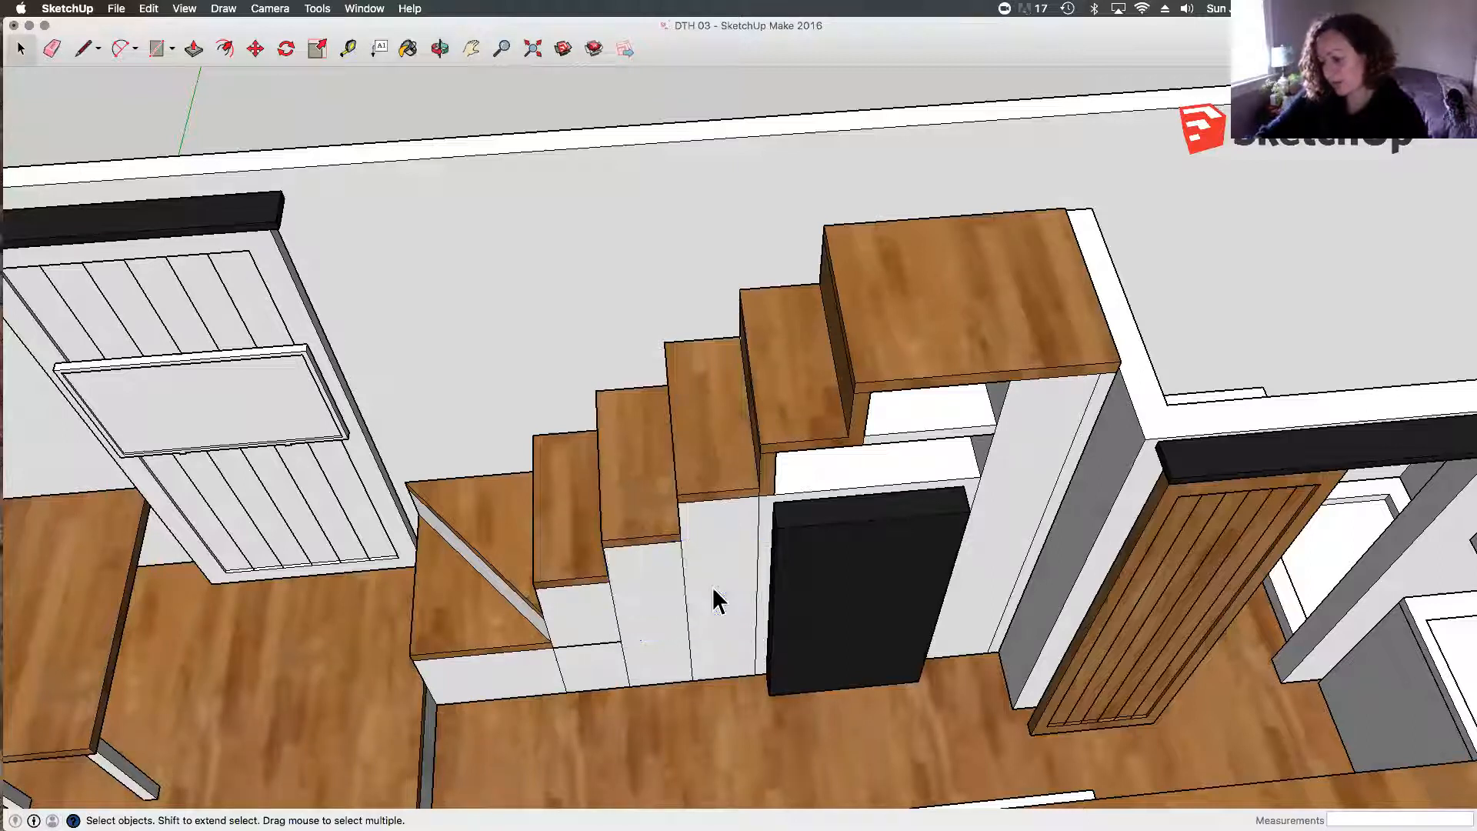
Step: Examine the kitchen counter, sink and wall shelves opposite the stairs, and compare them with the staircase storage side
key(o)
drag(689, 564, 800, 631)
scroll(757, 713, up, 4)
drag(830, 530, 914, 596)
scroll(524, 387, down, 4)
drag(531, 393, 1097, 454)
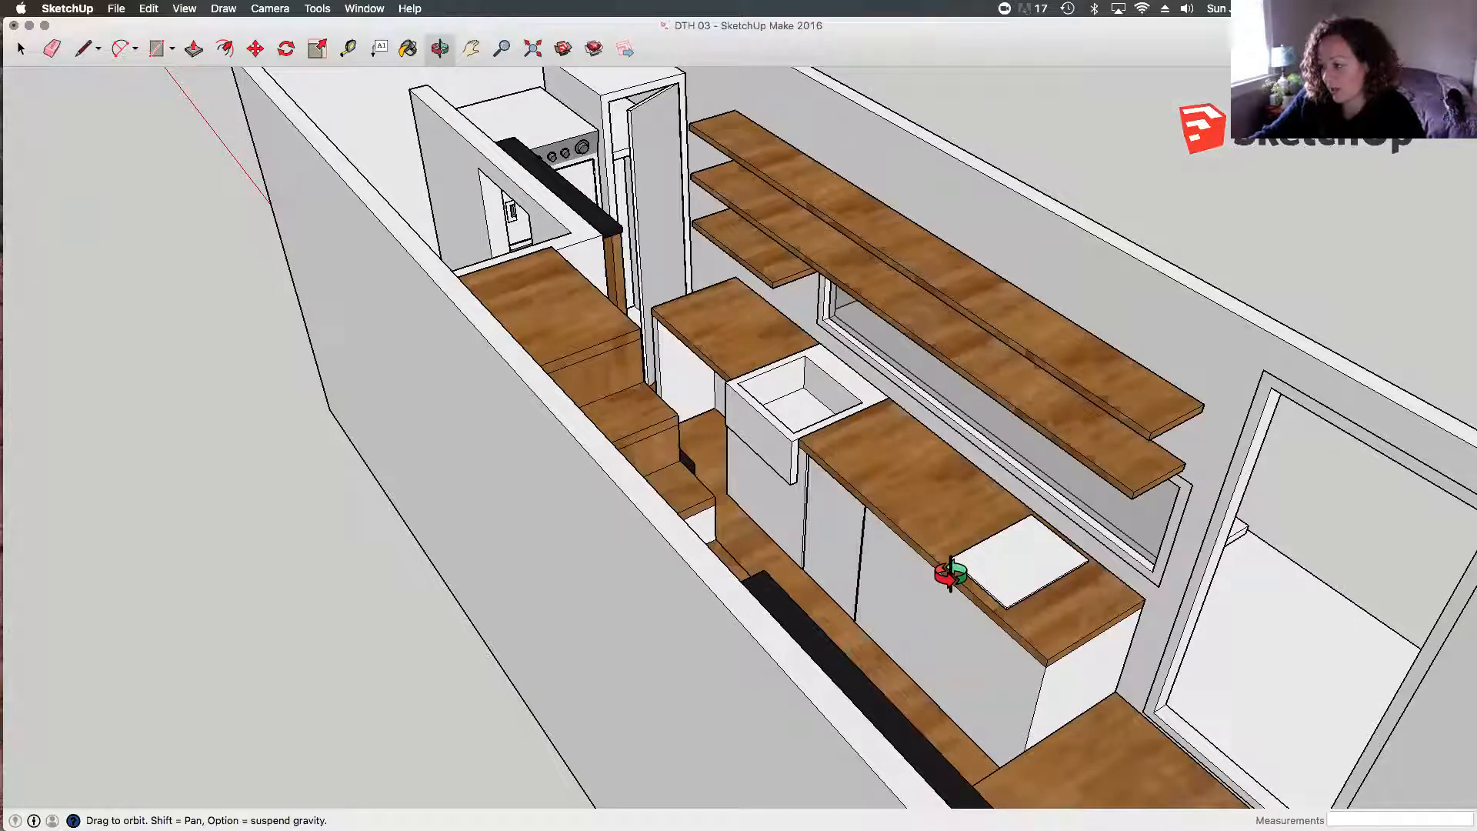
drag(990, 554, 893, 528)
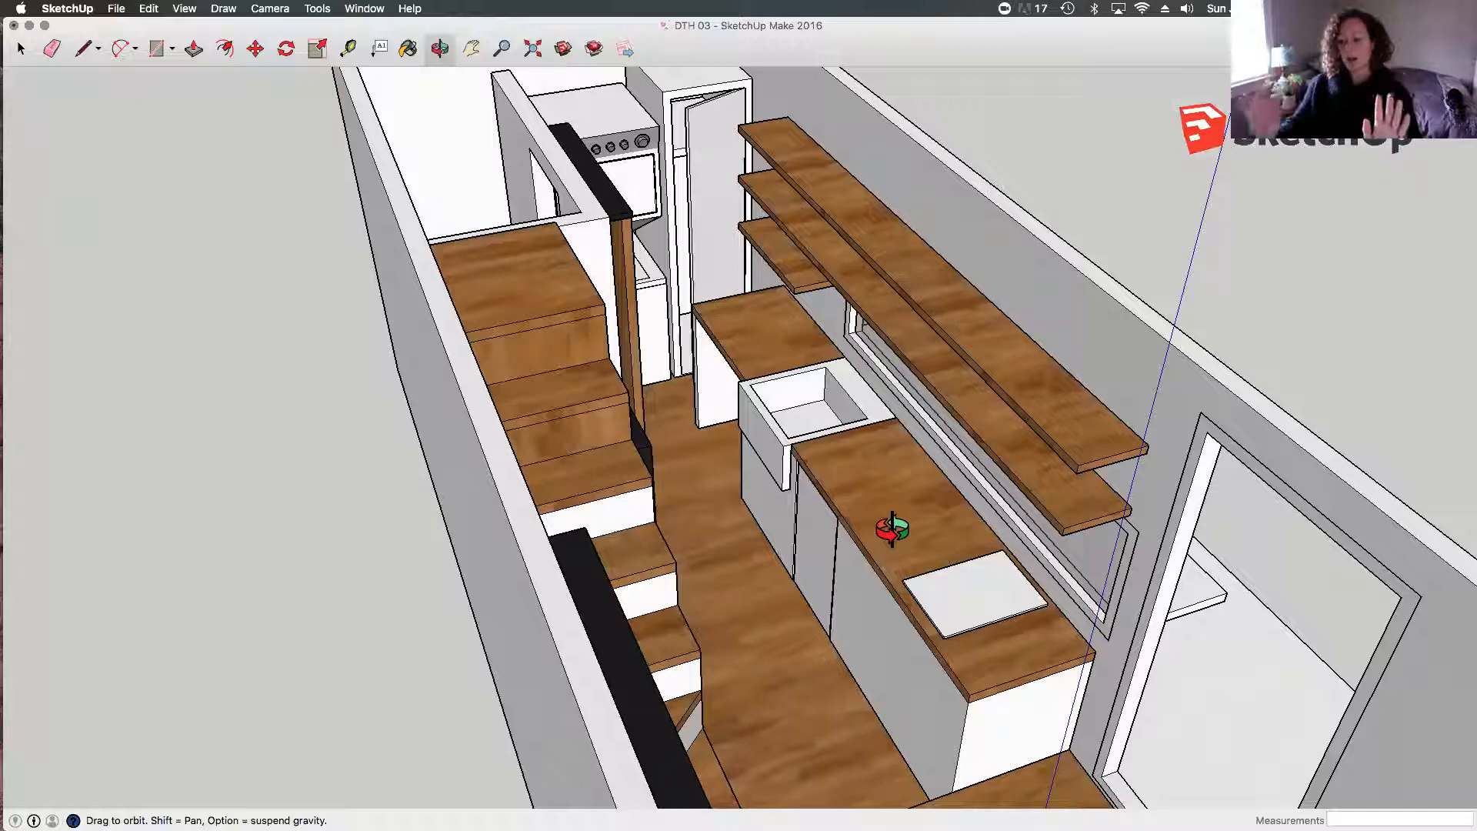
drag(911, 485, 554, 538)
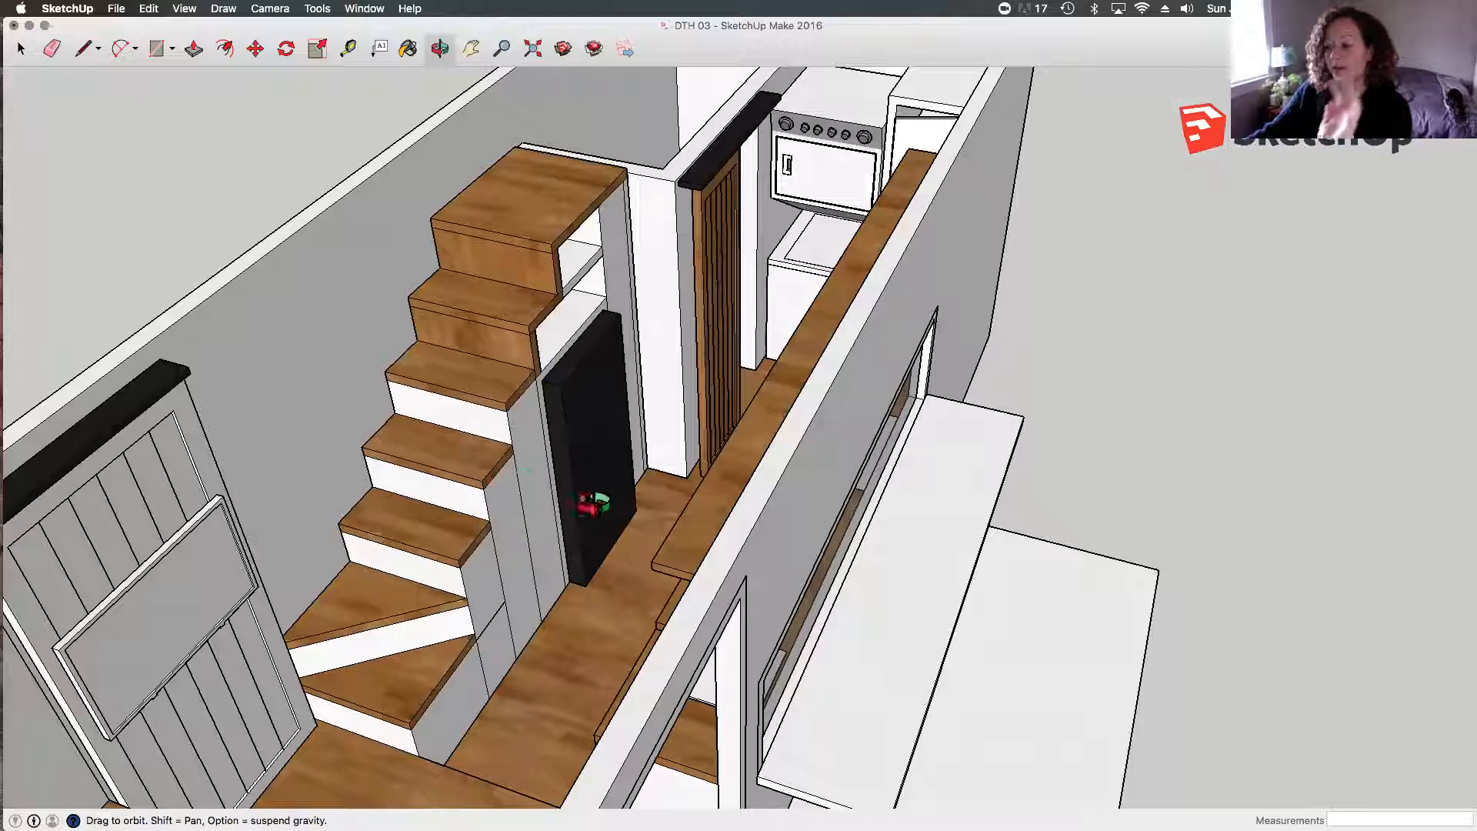
drag(514, 550, 886, 538)
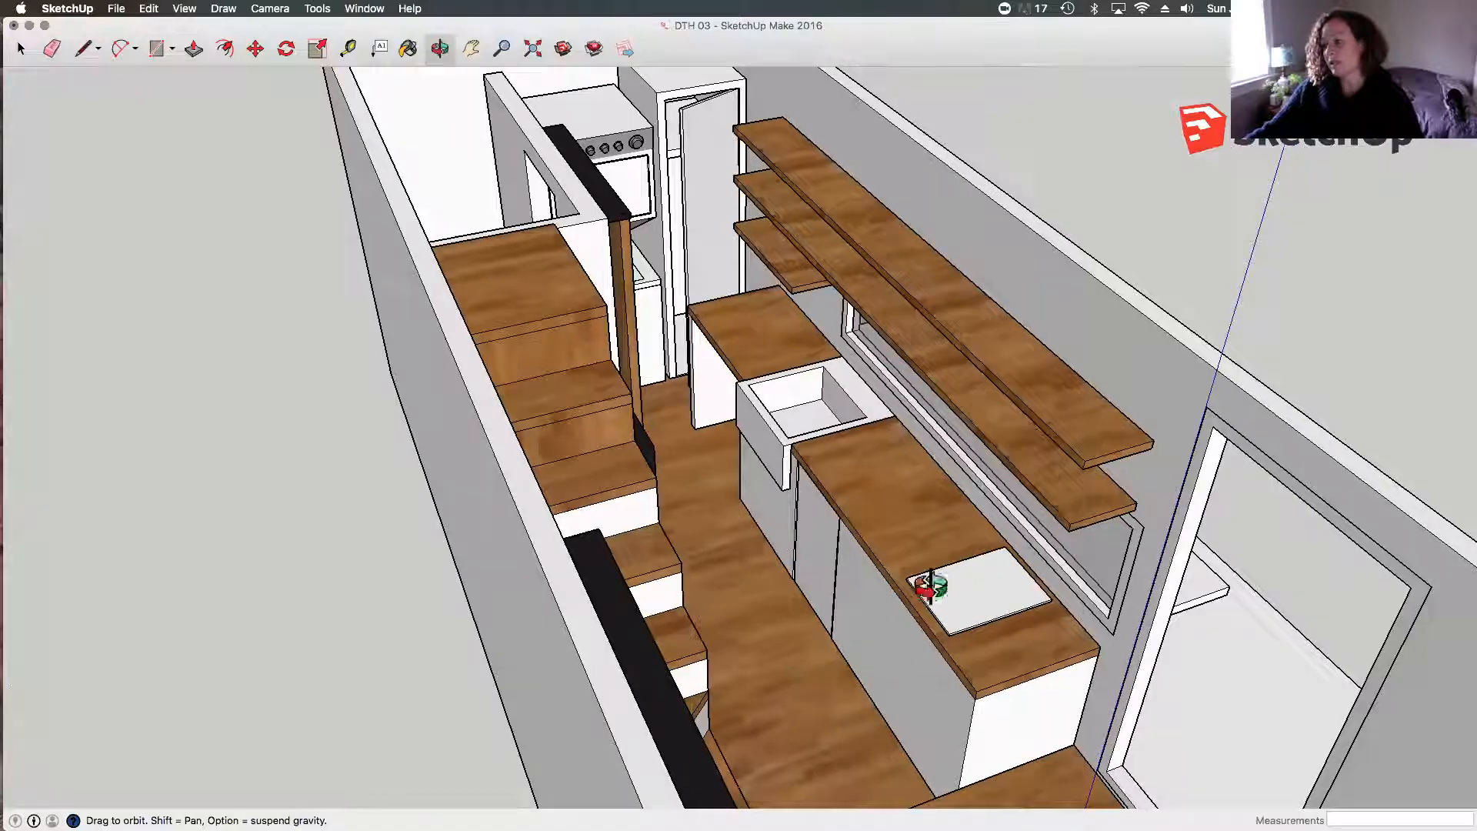
scroll(860, 238, down, 3)
drag(933, 482, 543, 596)
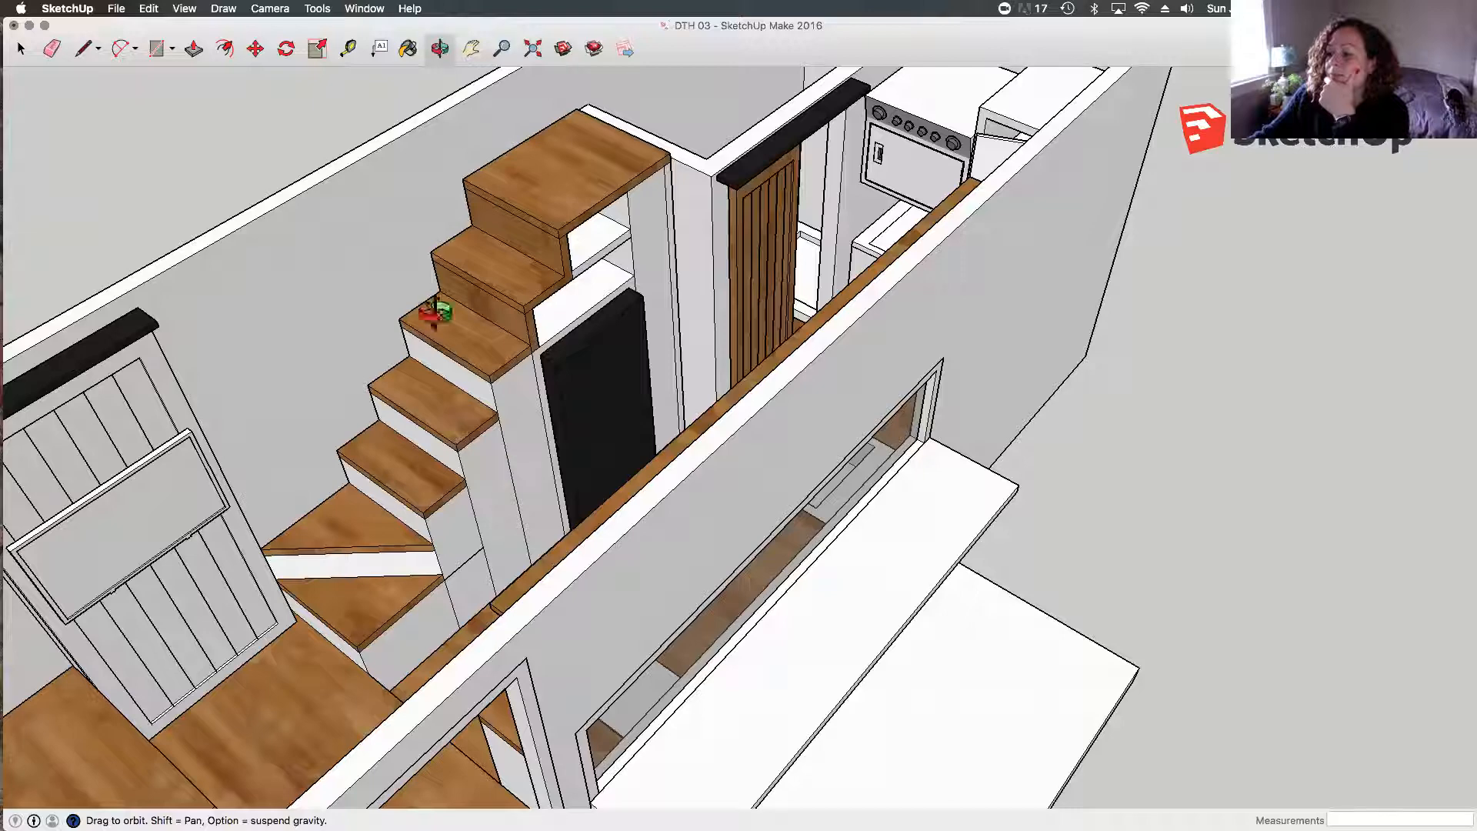
Step: Examine the under-stair storage, sliding wooden door and bathroom end, and the whole interior layout from above
scroll(462, 372, down, 3)
scroll(788, 369, up, 5)
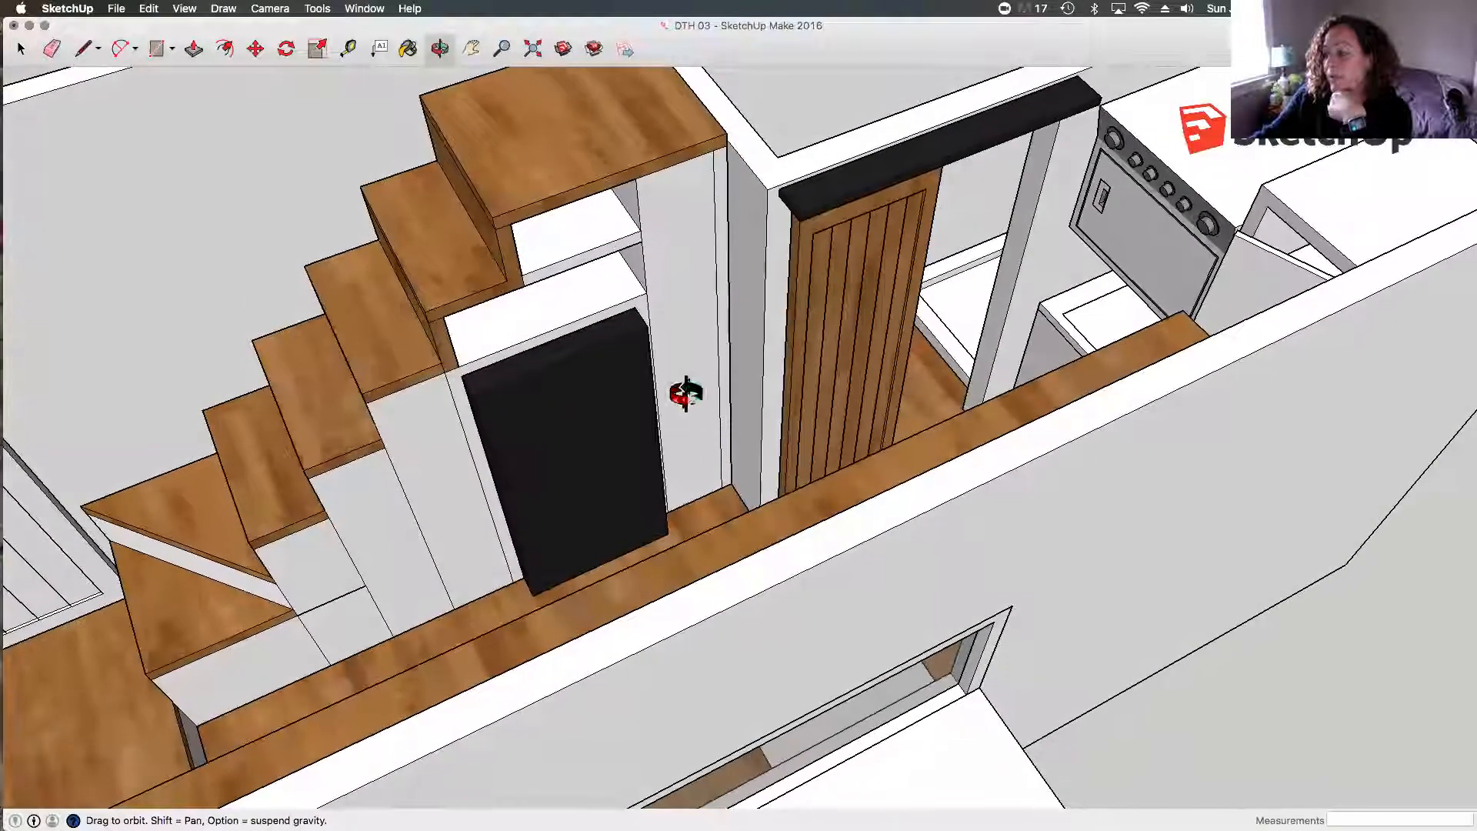
drag(821, 388, 613, 323)
scroll(592, 292, down, 3)
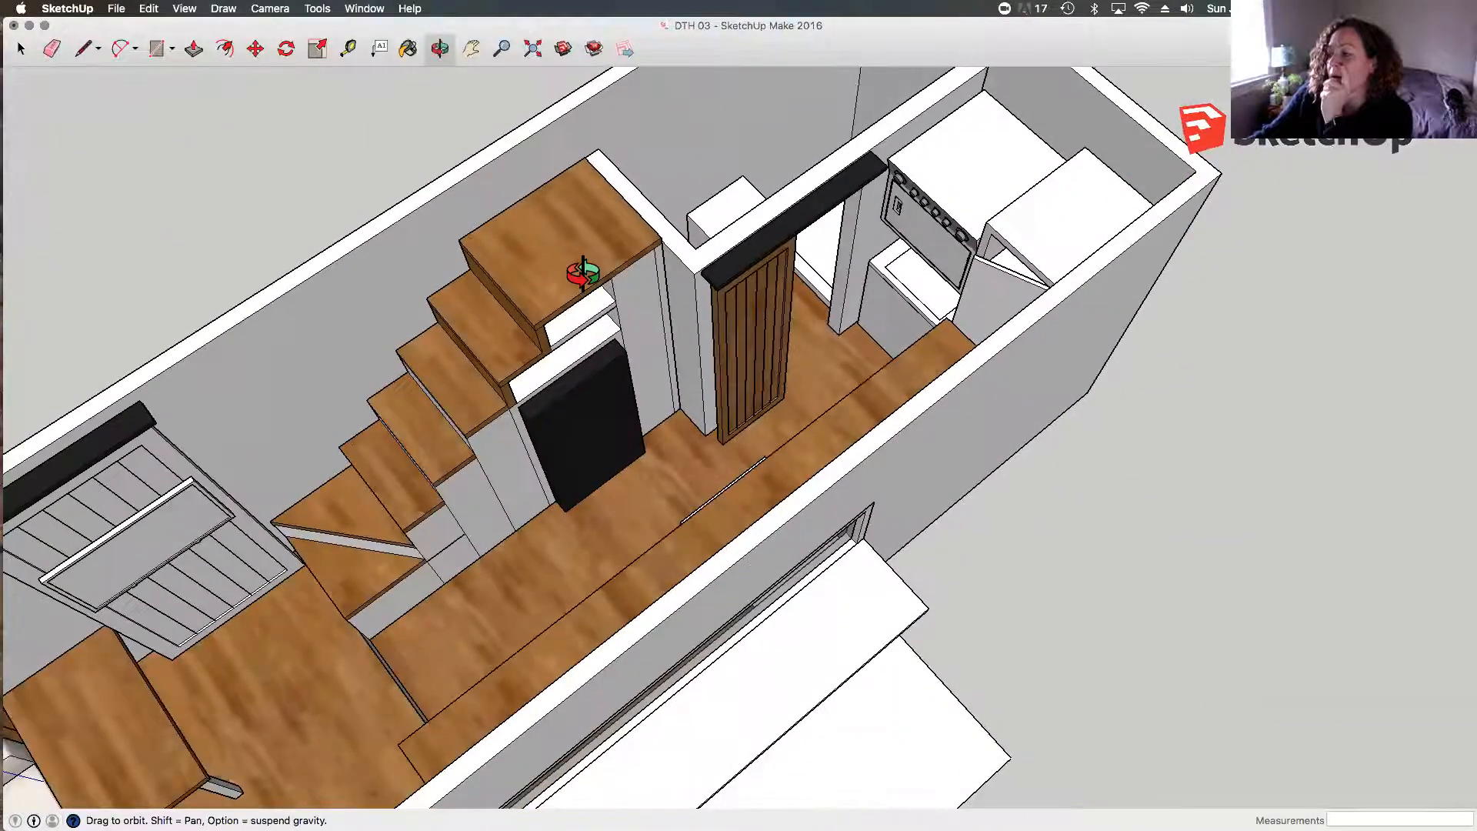
scroll(695, 326, down, 4)
drag(642, 569, 534, 577)
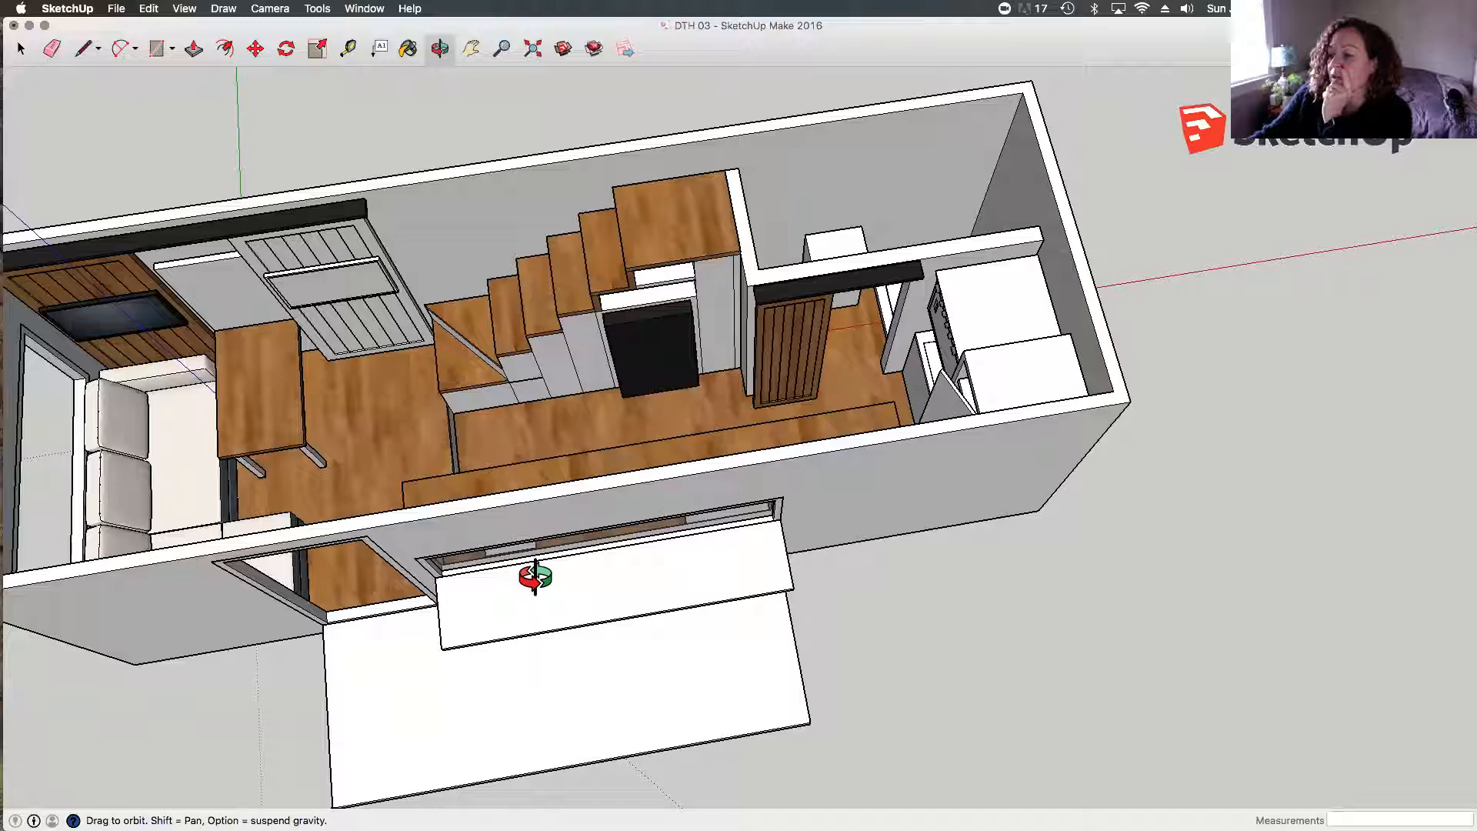
scroll(1418, 331, down, 2)
scroll(330, 386, up, 4)
drag(905, 431, 610, 297)
scroll(753, 563, down, 4)
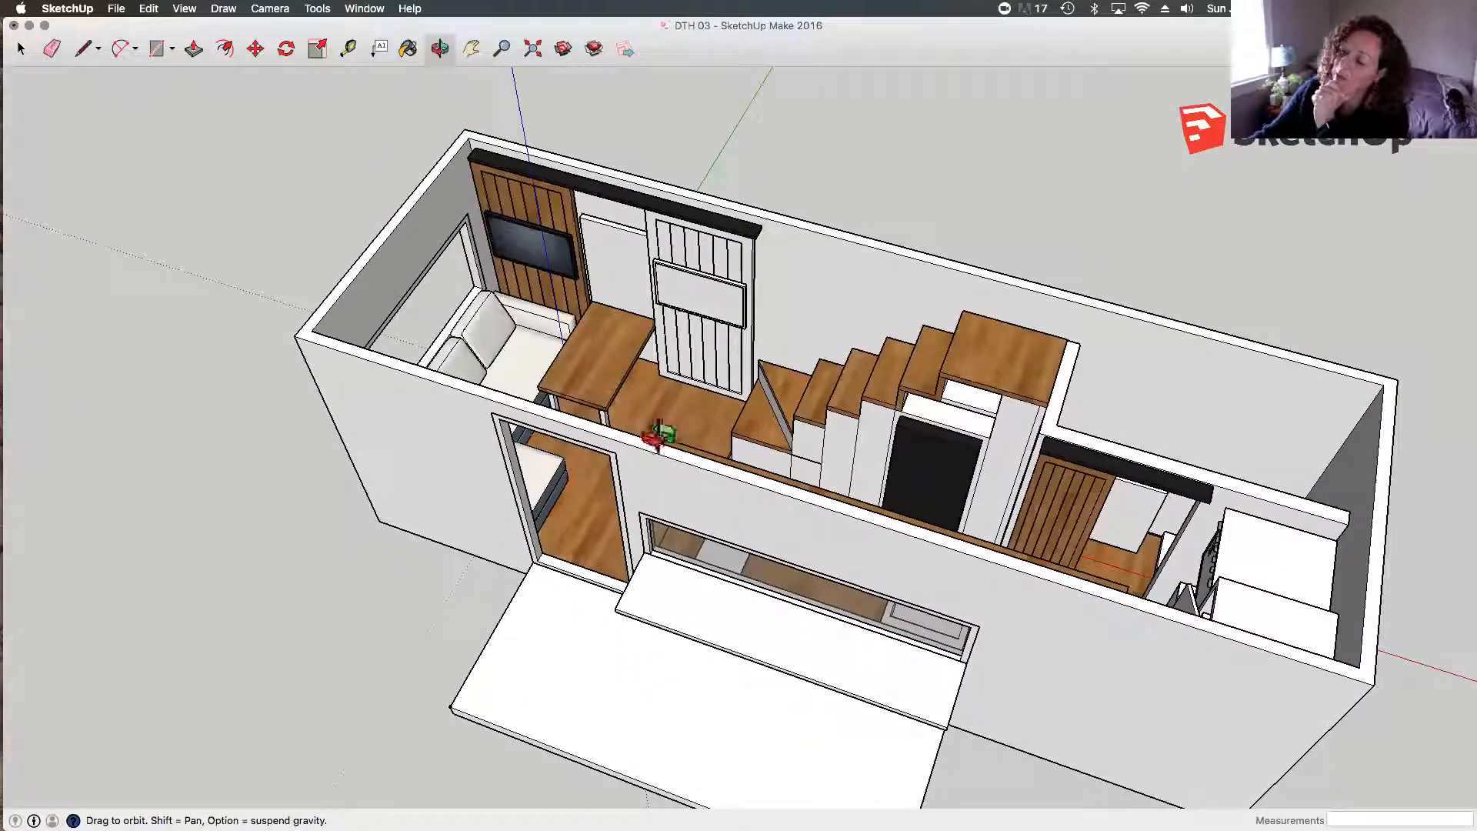
scroll(643, 151, up, 3)
drag(732, 396, 903, 555)
scroll(731, 427, up, 1)
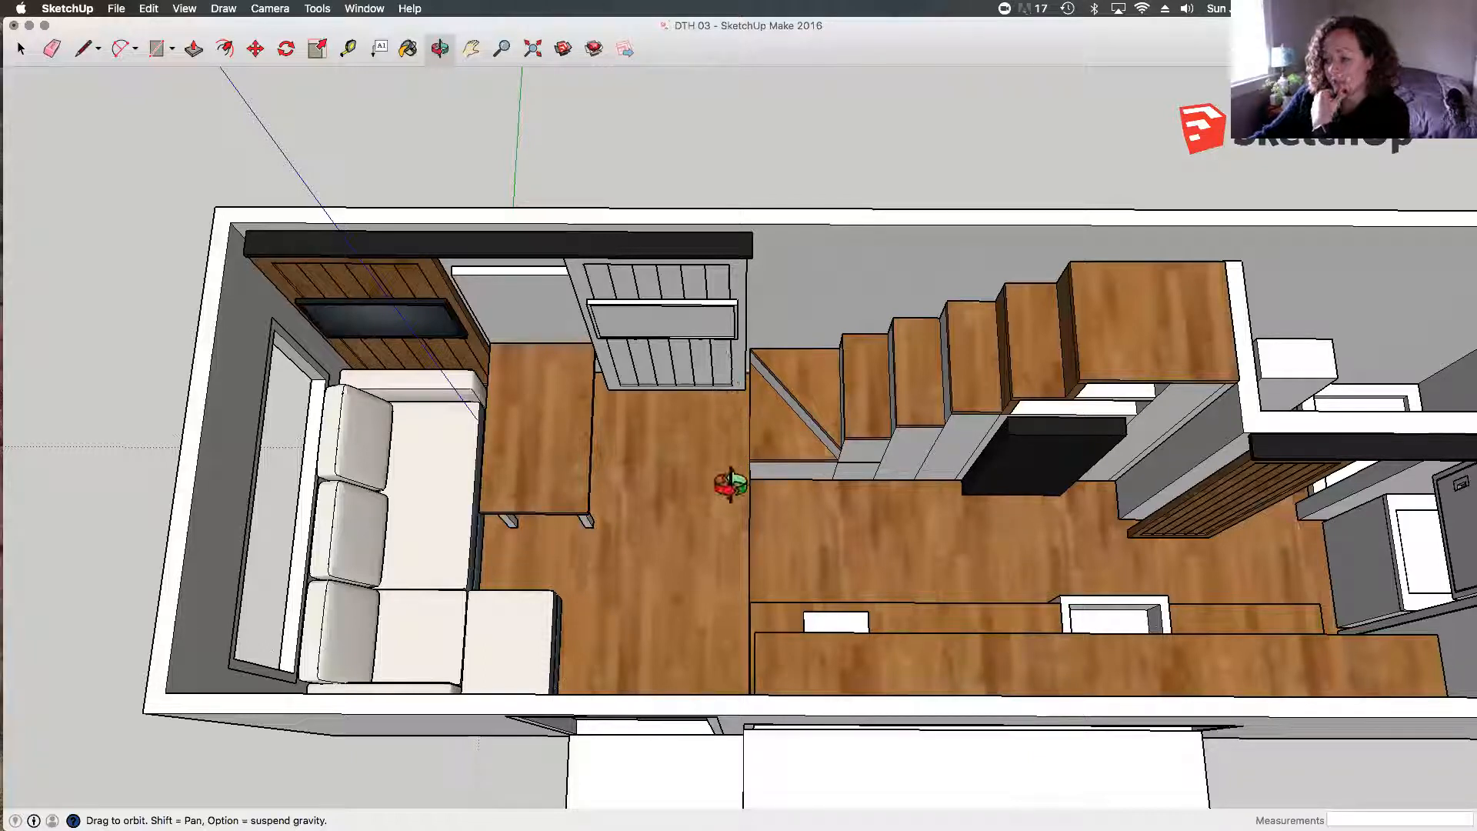
Step: Select the white planked panel beside the table, and examine it against the media wall, sofa and foot of the stairs
drag(772, 534, 677, 492)
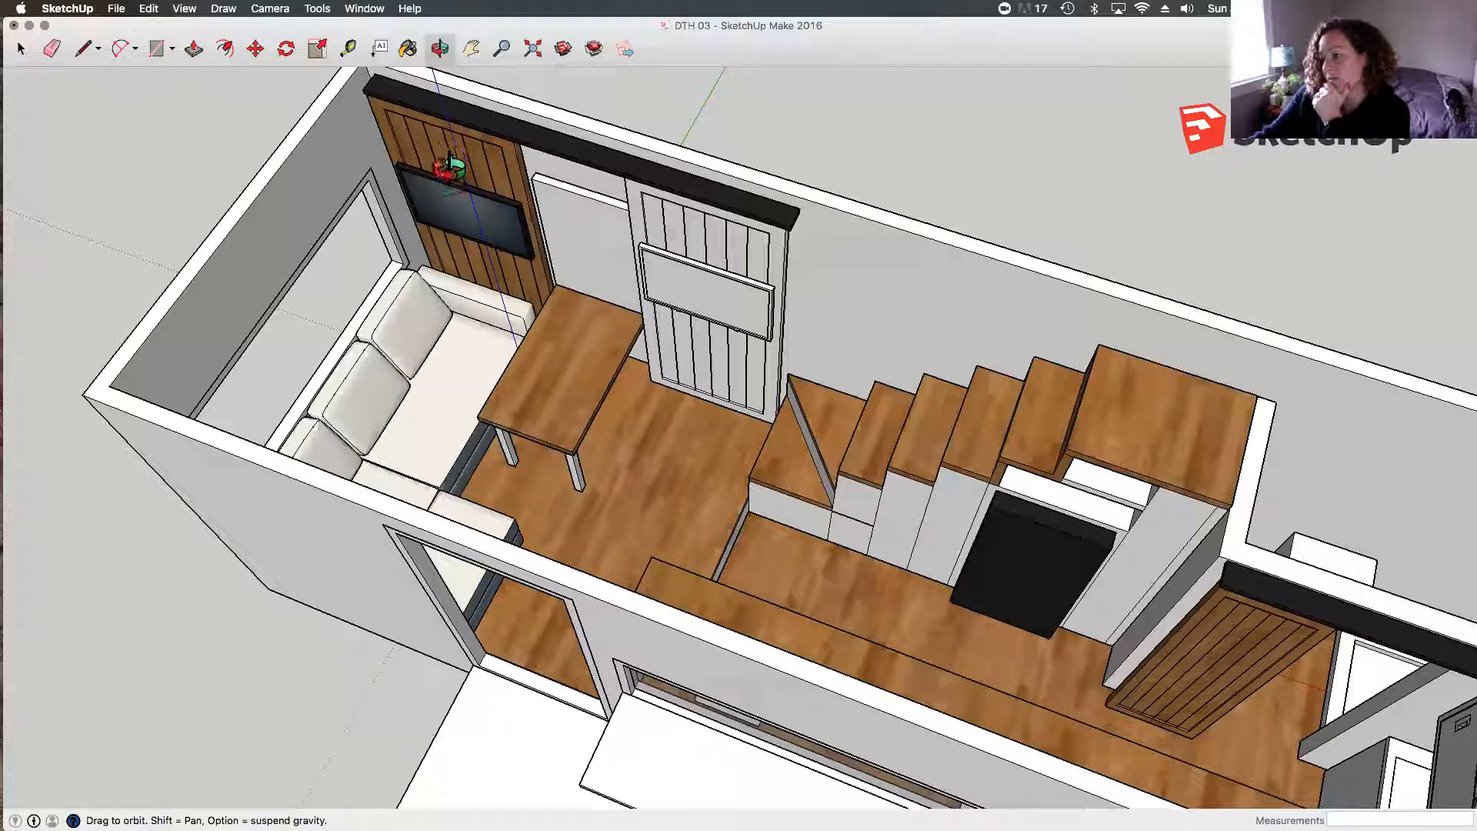
key(space)
click(726, 233)
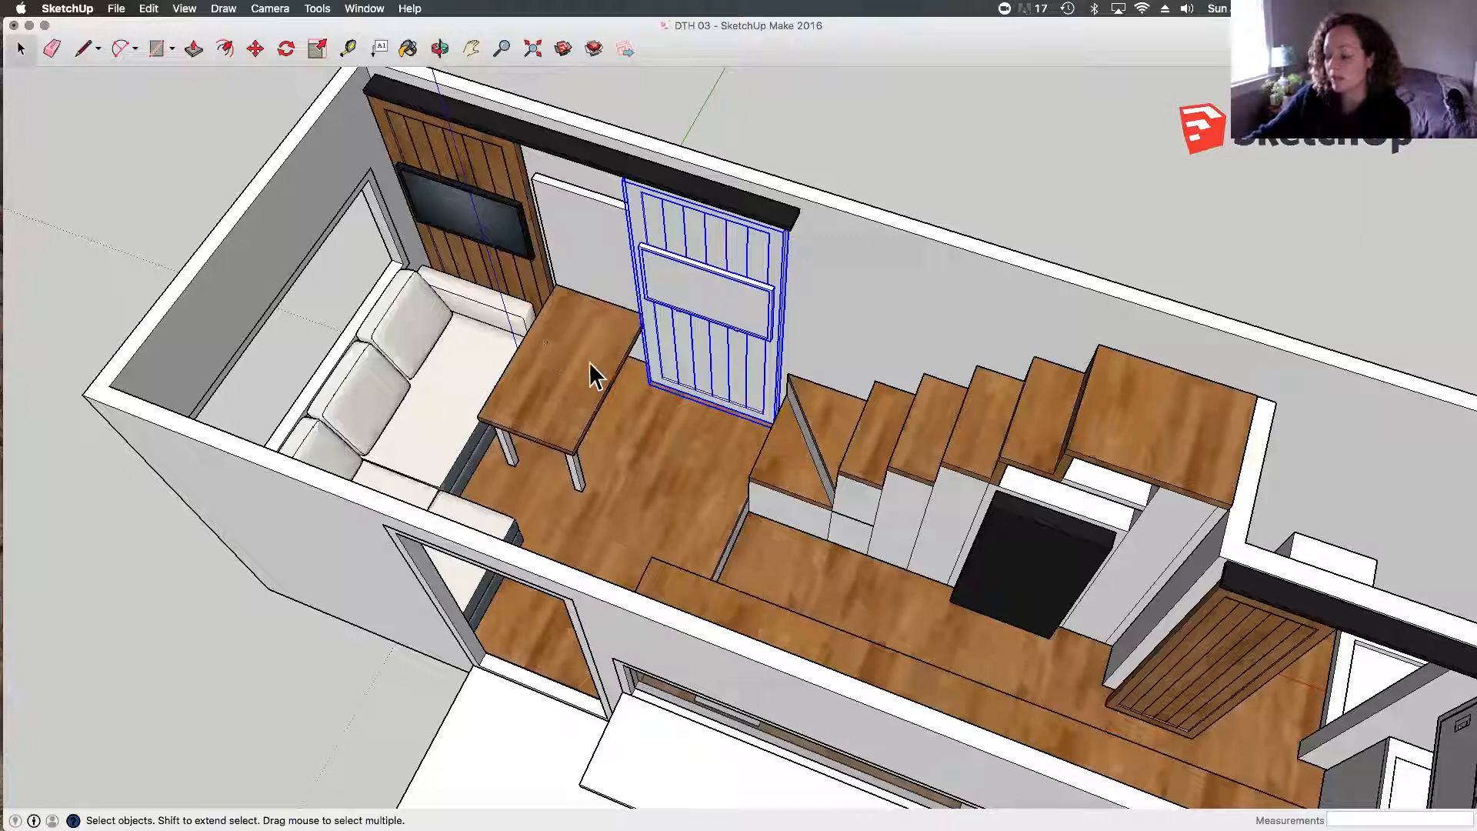
middle_drag(607, 388, 745, 300)
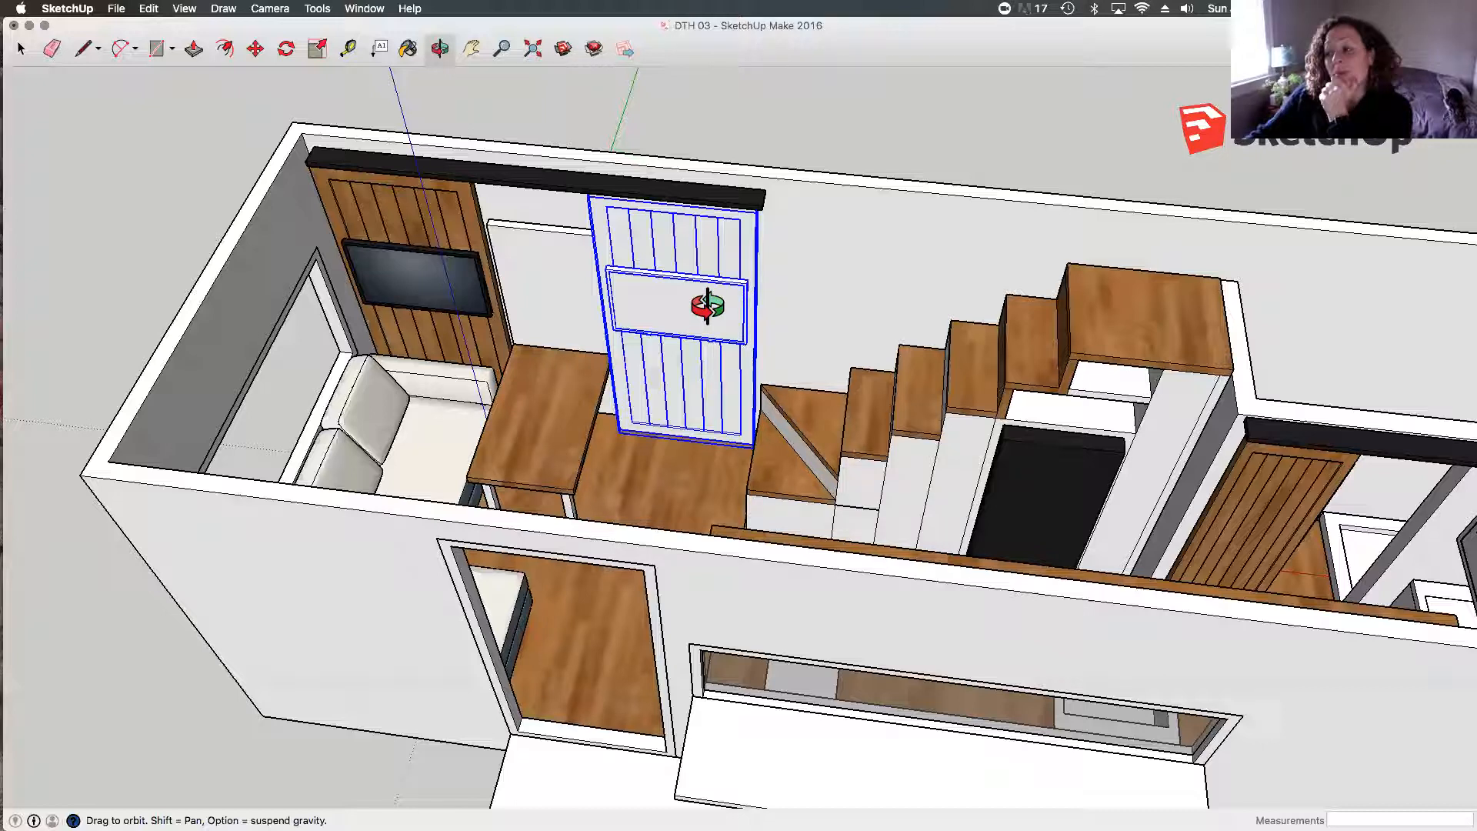
drag(612, 385, 773, 433)
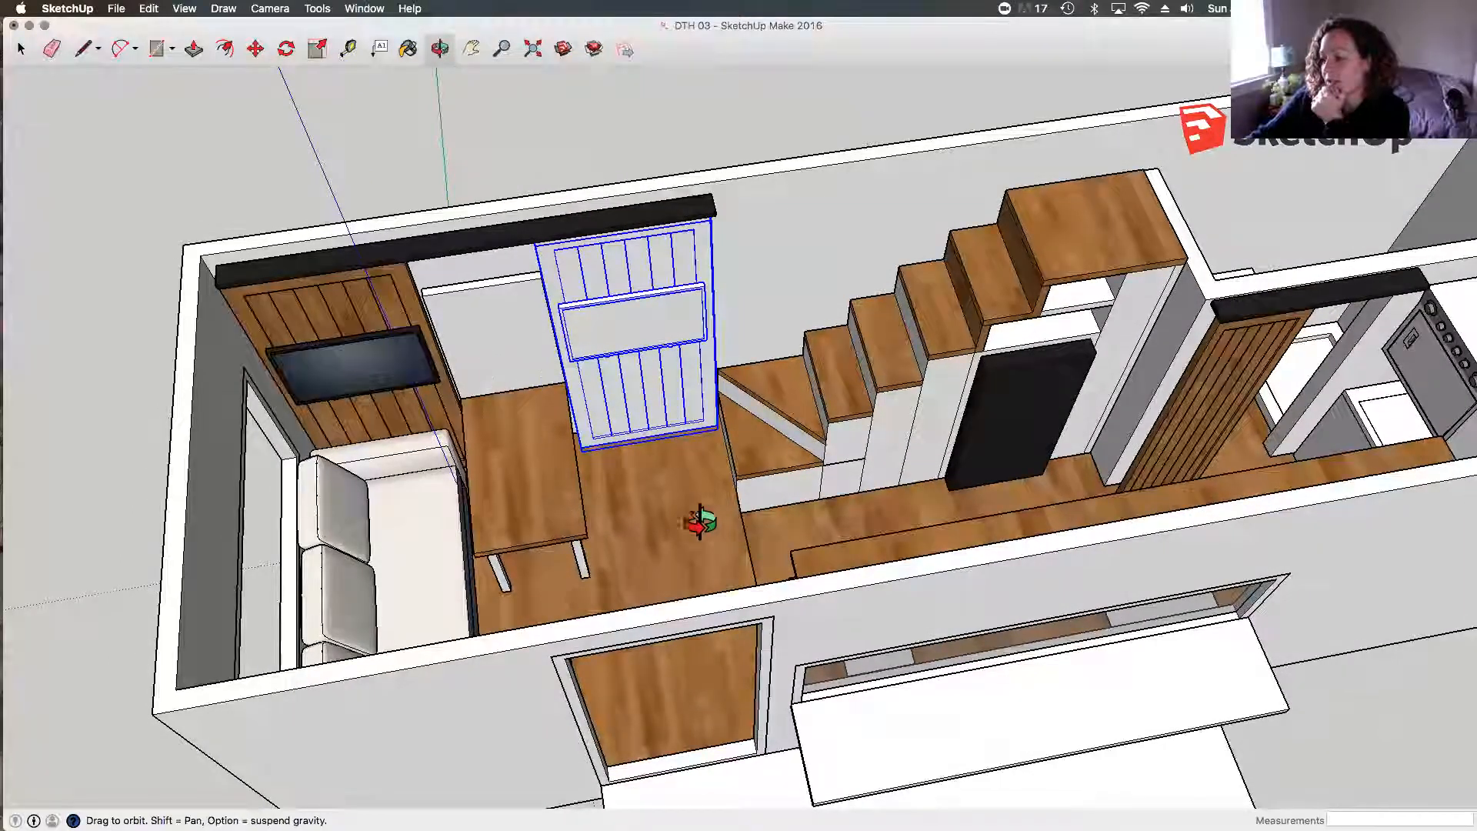
drag(699, 520, 548, 535)
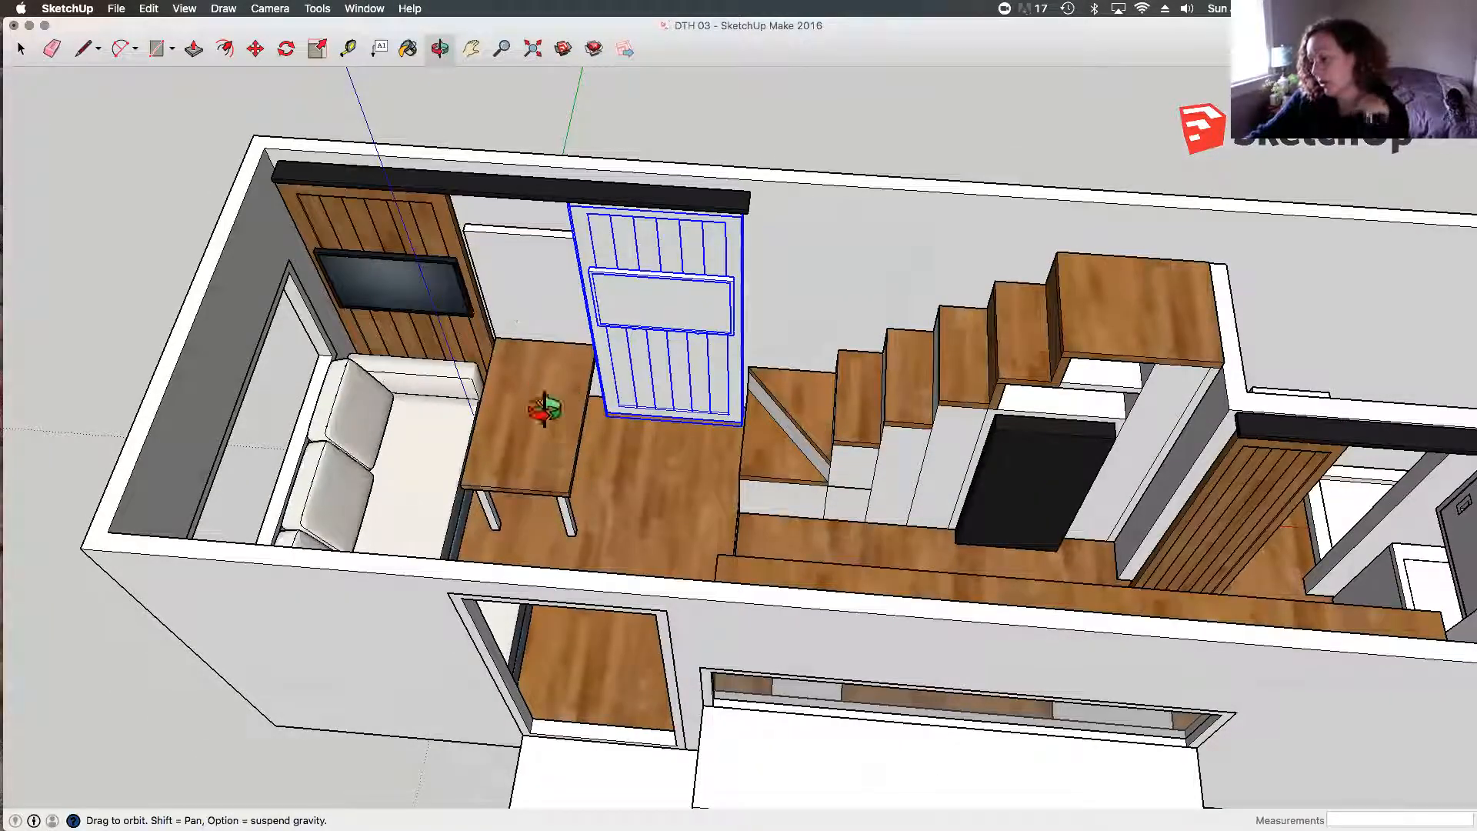
drag(527, 429, 588, 544)
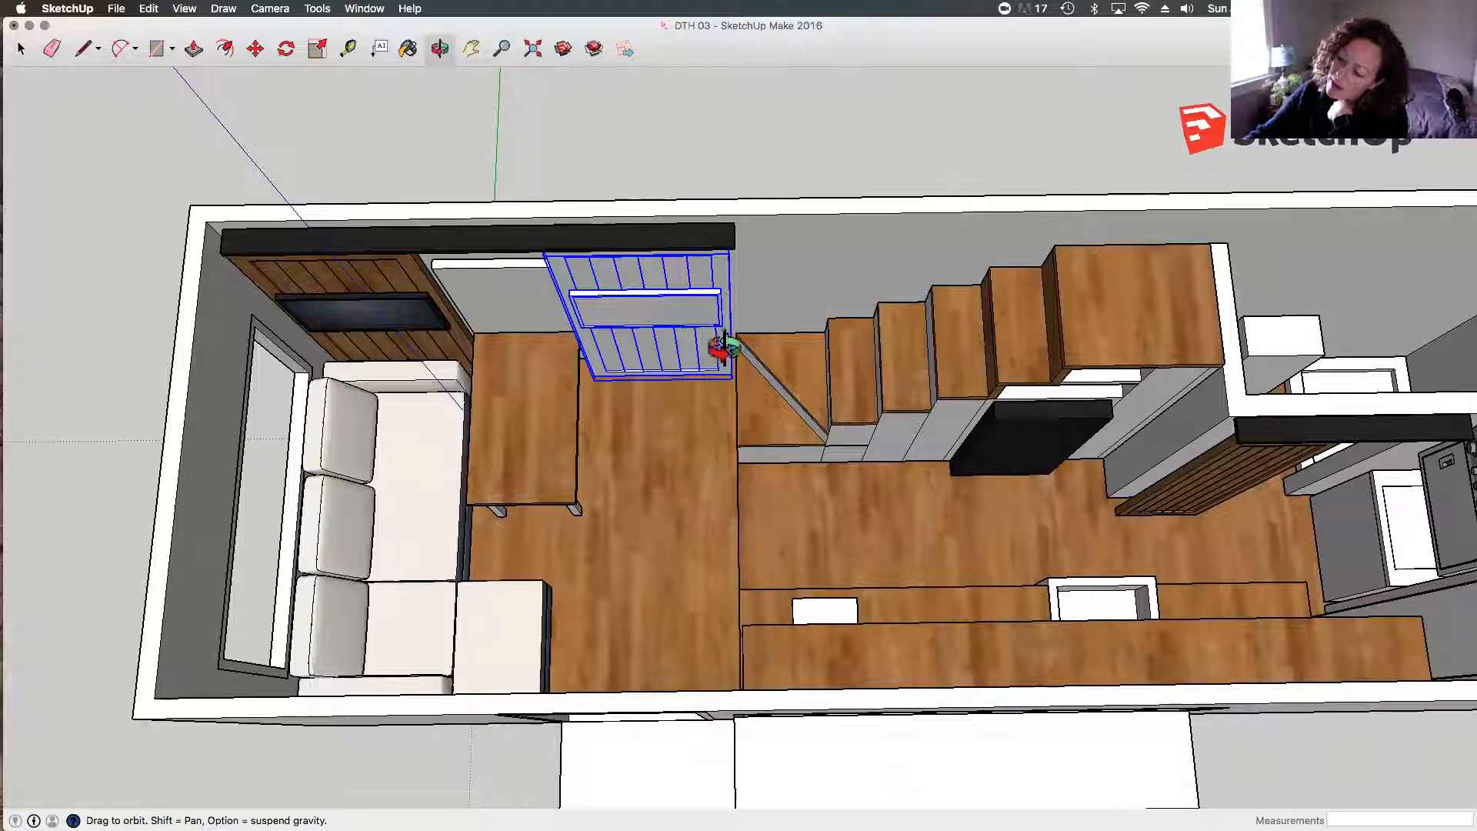
drag(801, 462, 695, 402)
scroll(764, 277, up, 3)
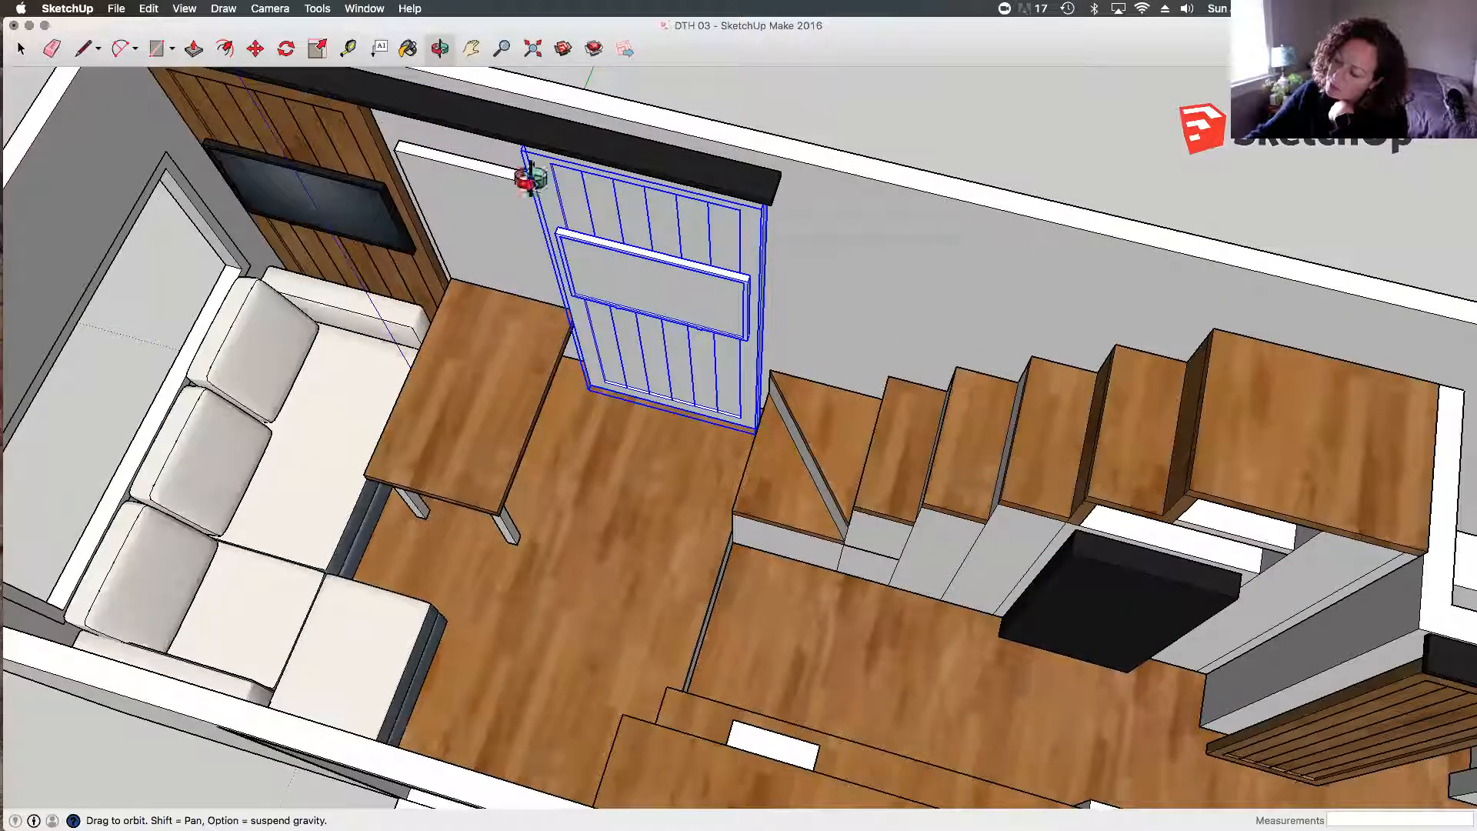
drag(782, 320, 867, 362)
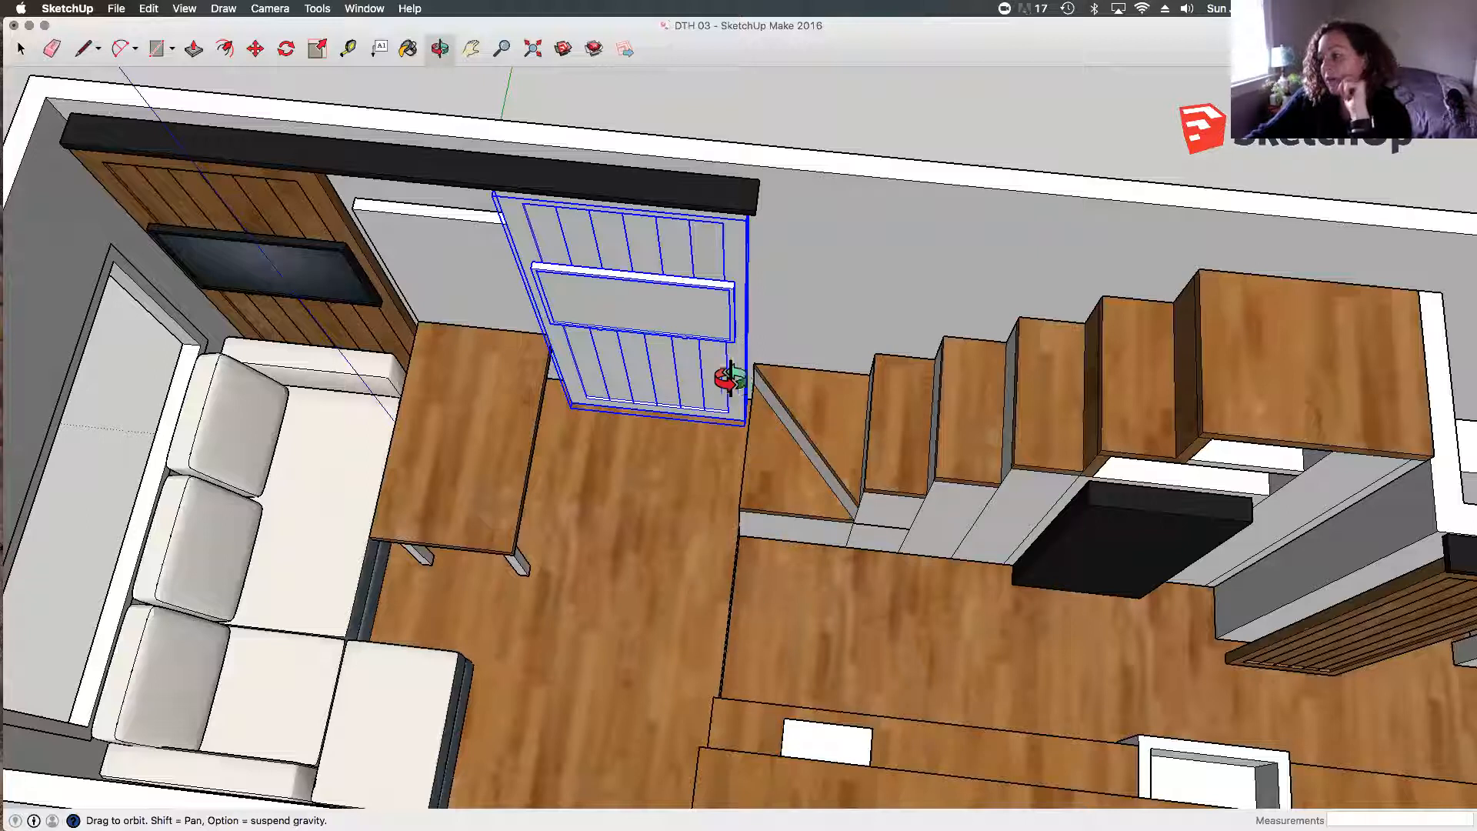
drag(735, 400, 794, 454)
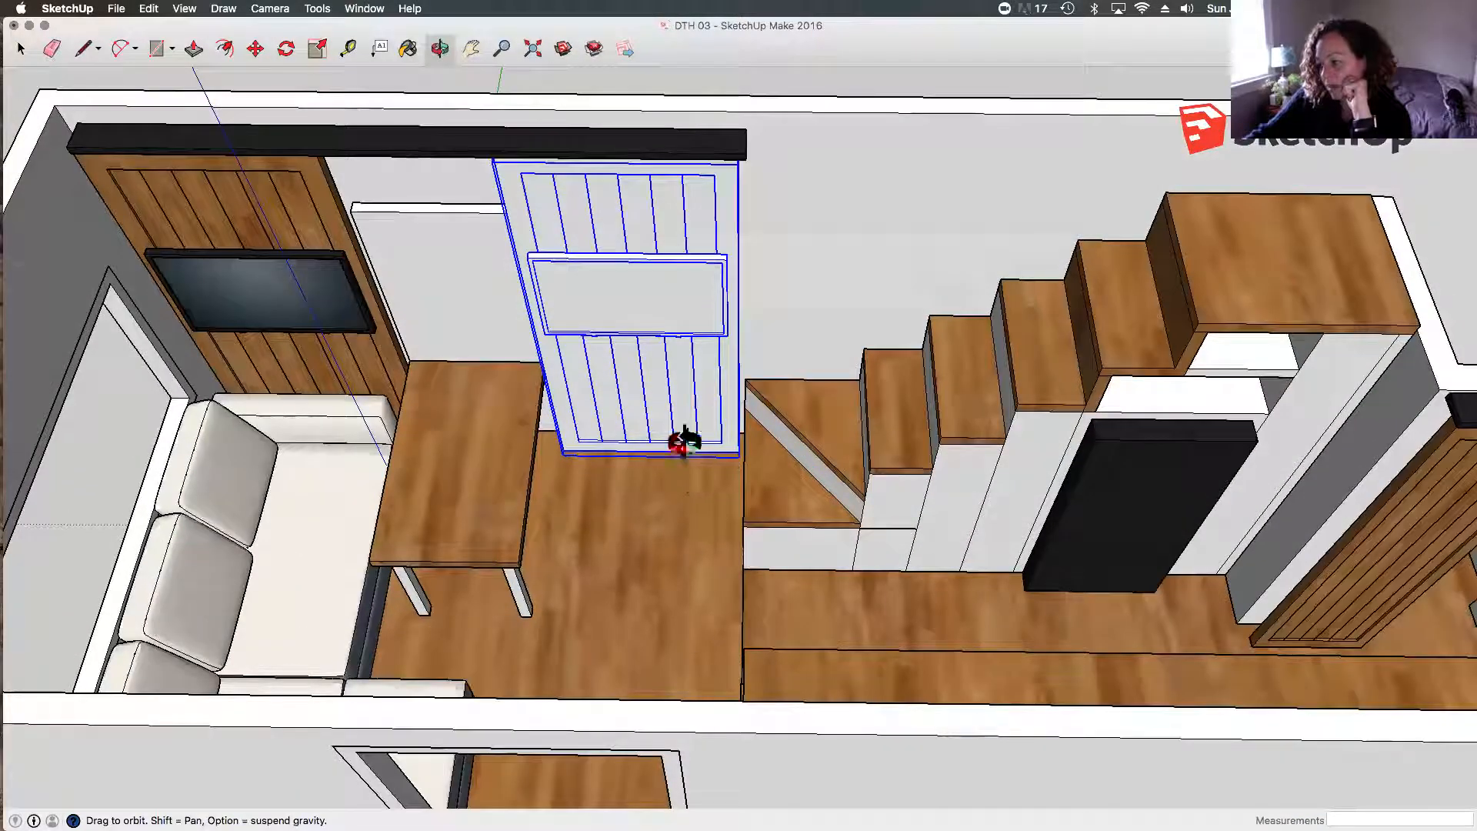
Step: Examine the floor step between lounge and kitchen, the walkway past the table, and the kitchen run seen from the lounge end
drag(844, 544, 732, 496)
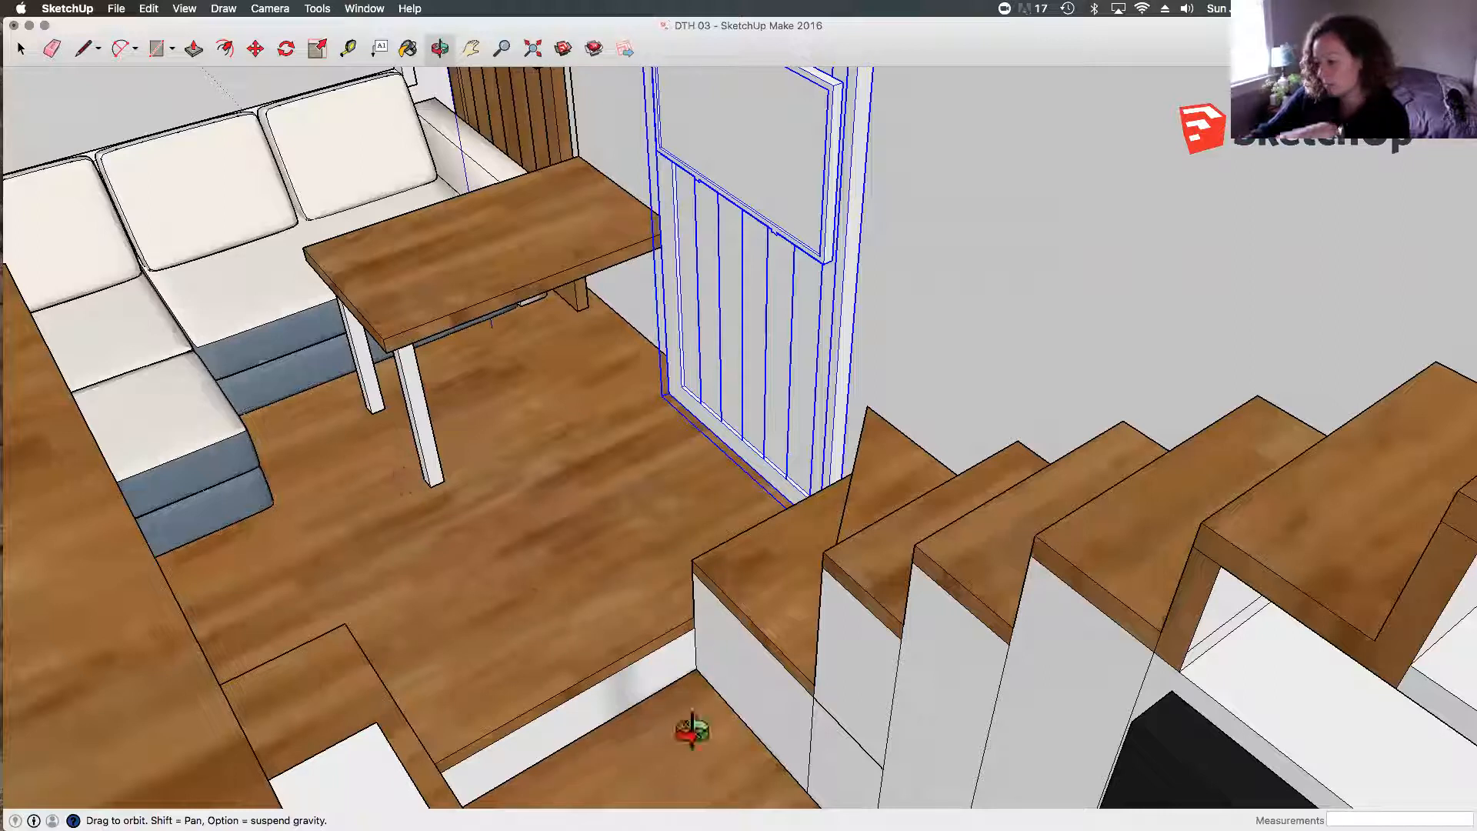
drag(542, 618, 582, 520)
scroll(627, 620, down, 1)
scroll(511, 554, down, 2)
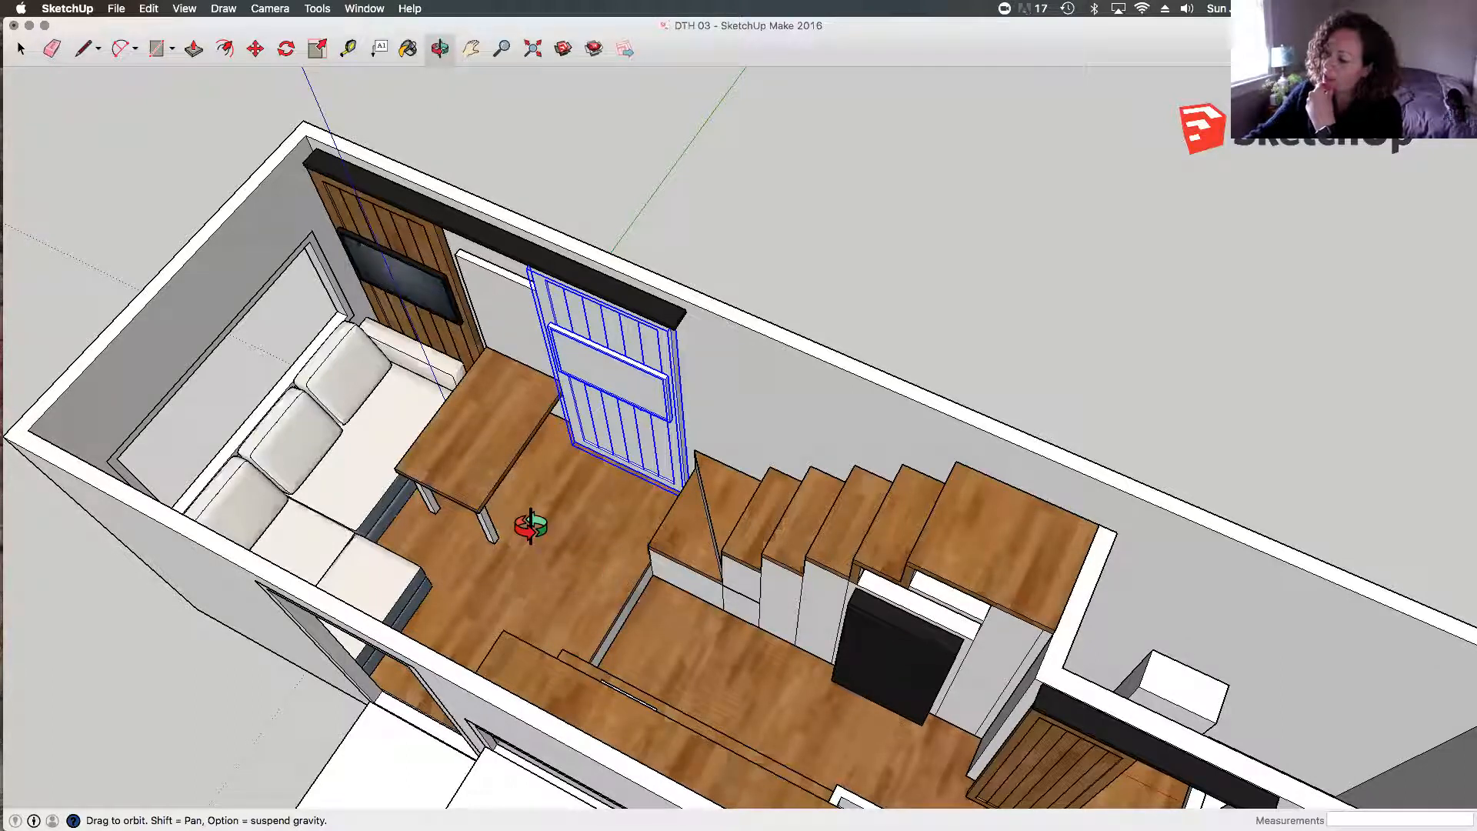
drag(785, 634, 610, 587)
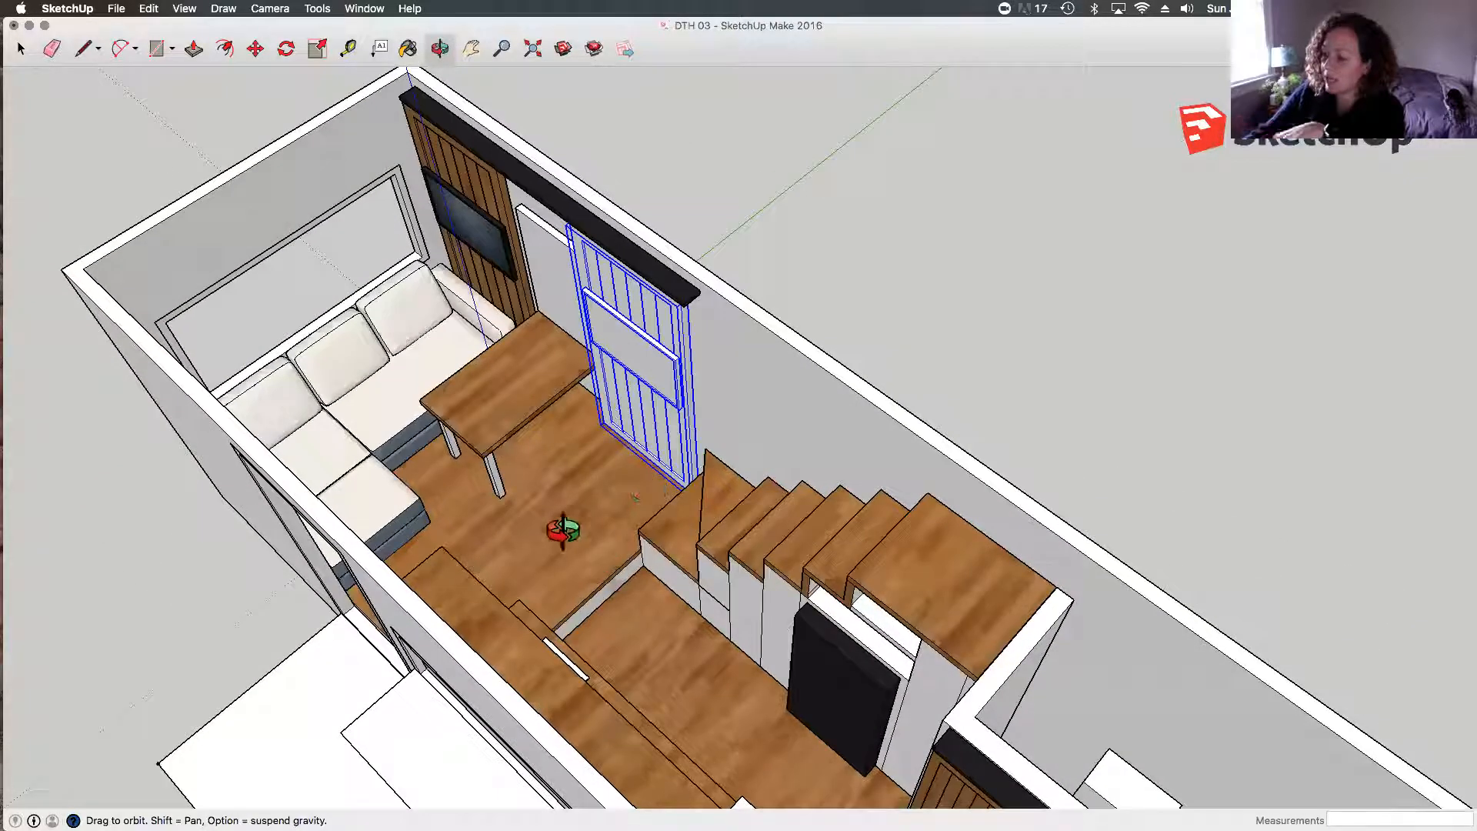
drag(677, 594, 577, 669)
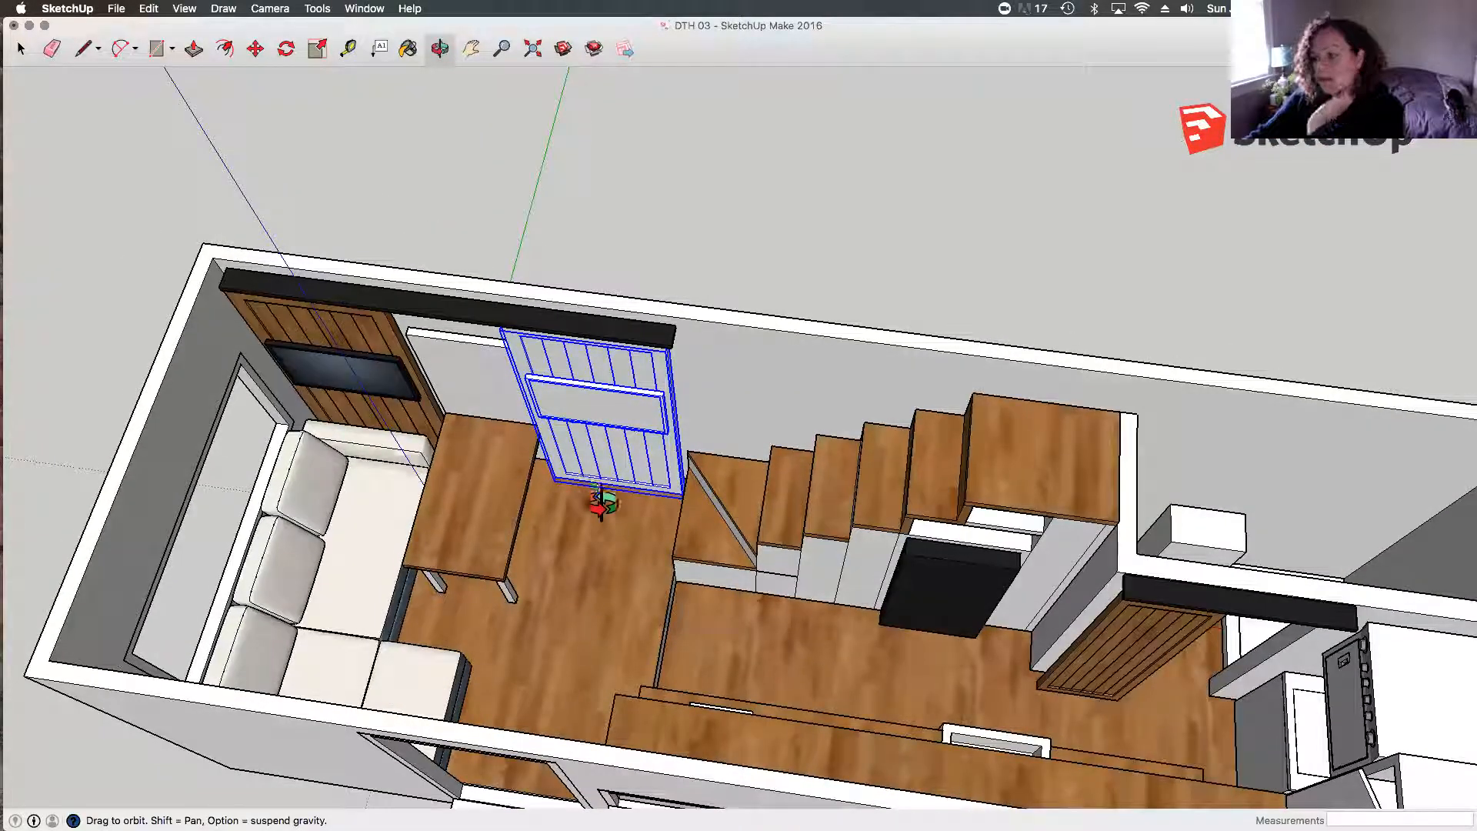
drag(611, 557, 478, 488)
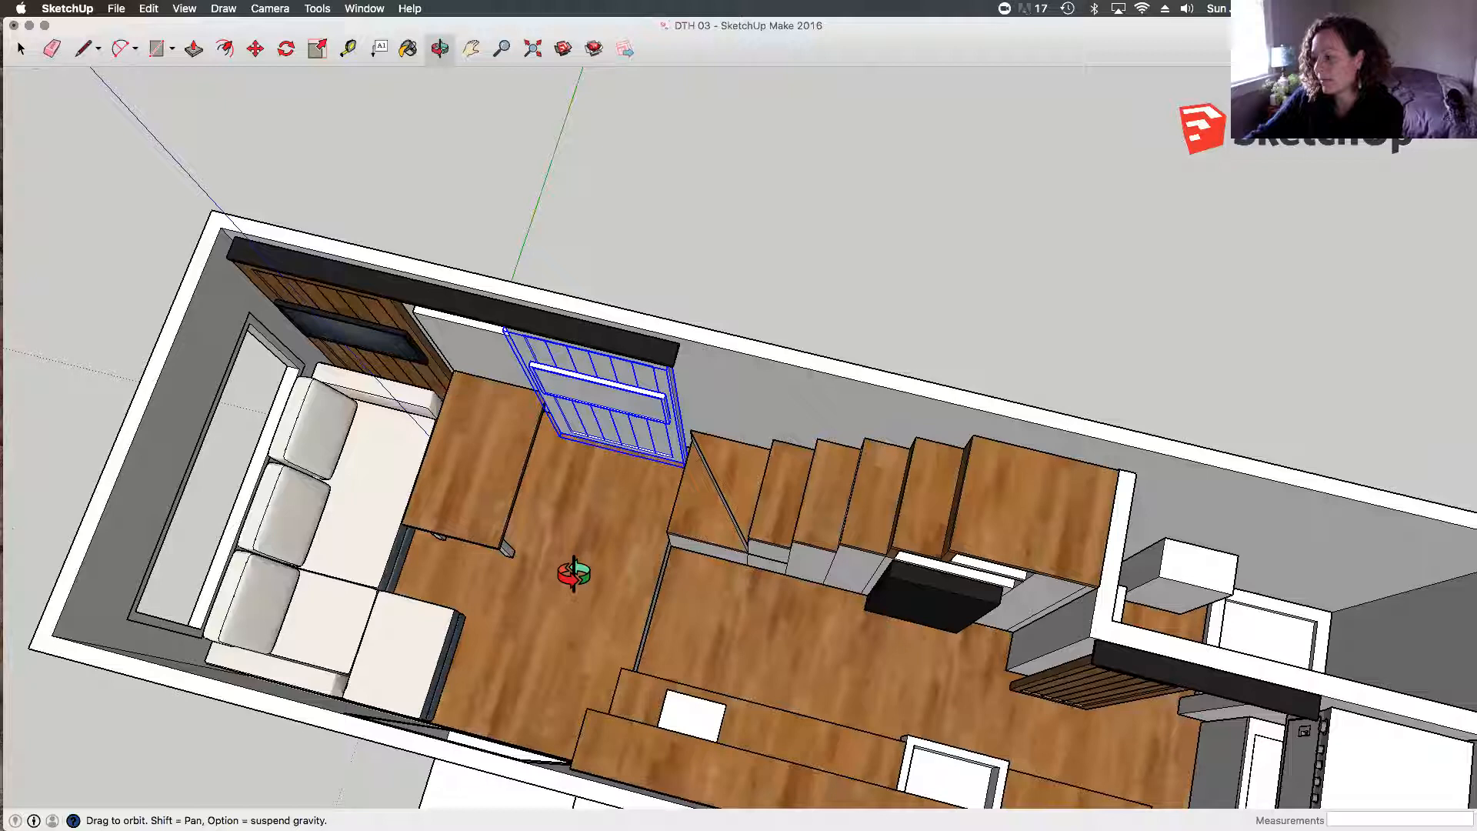
drag(593, 571, 700, 577)
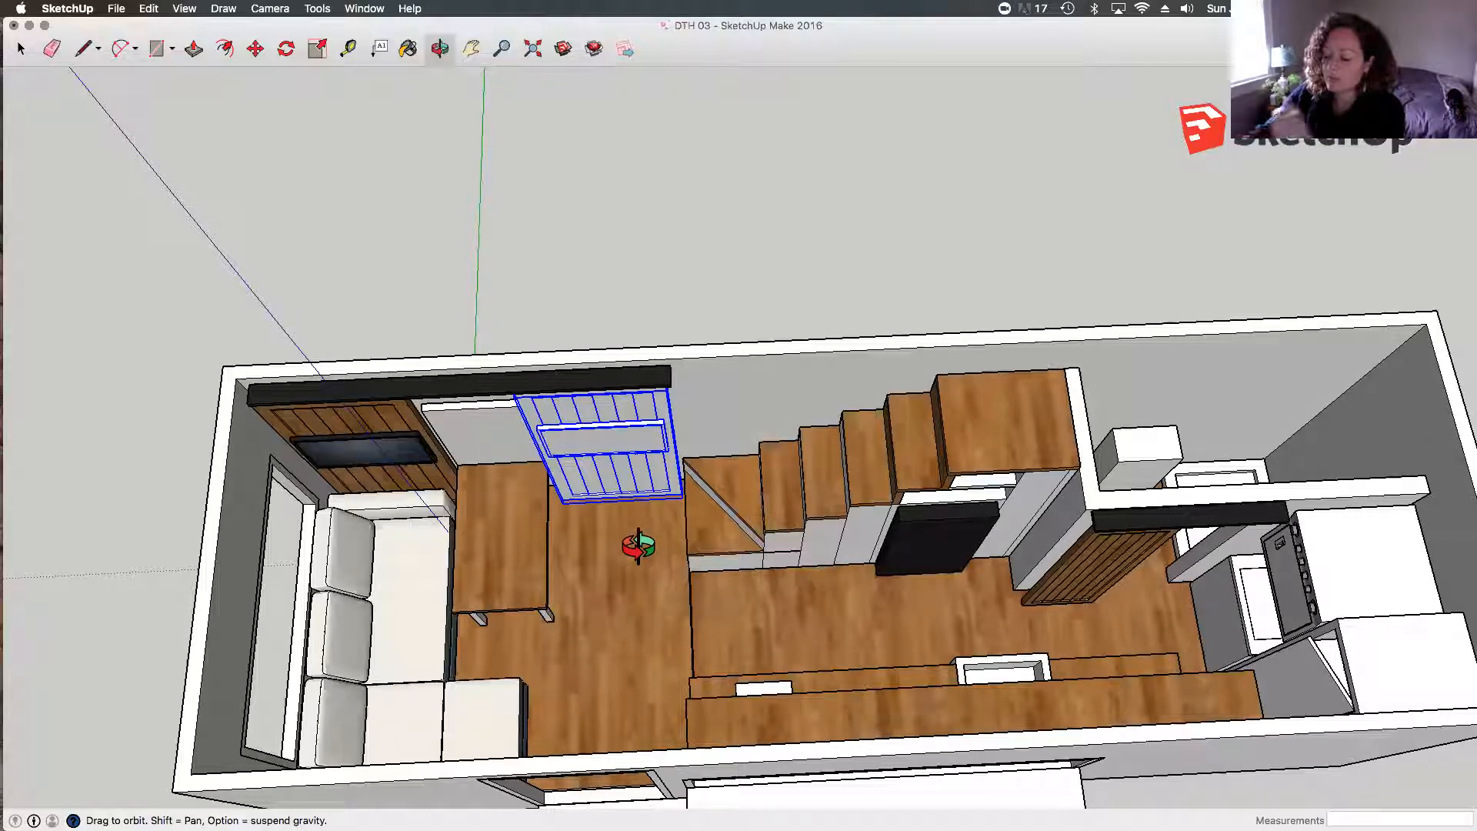
drag(791, 633, 682, 586)
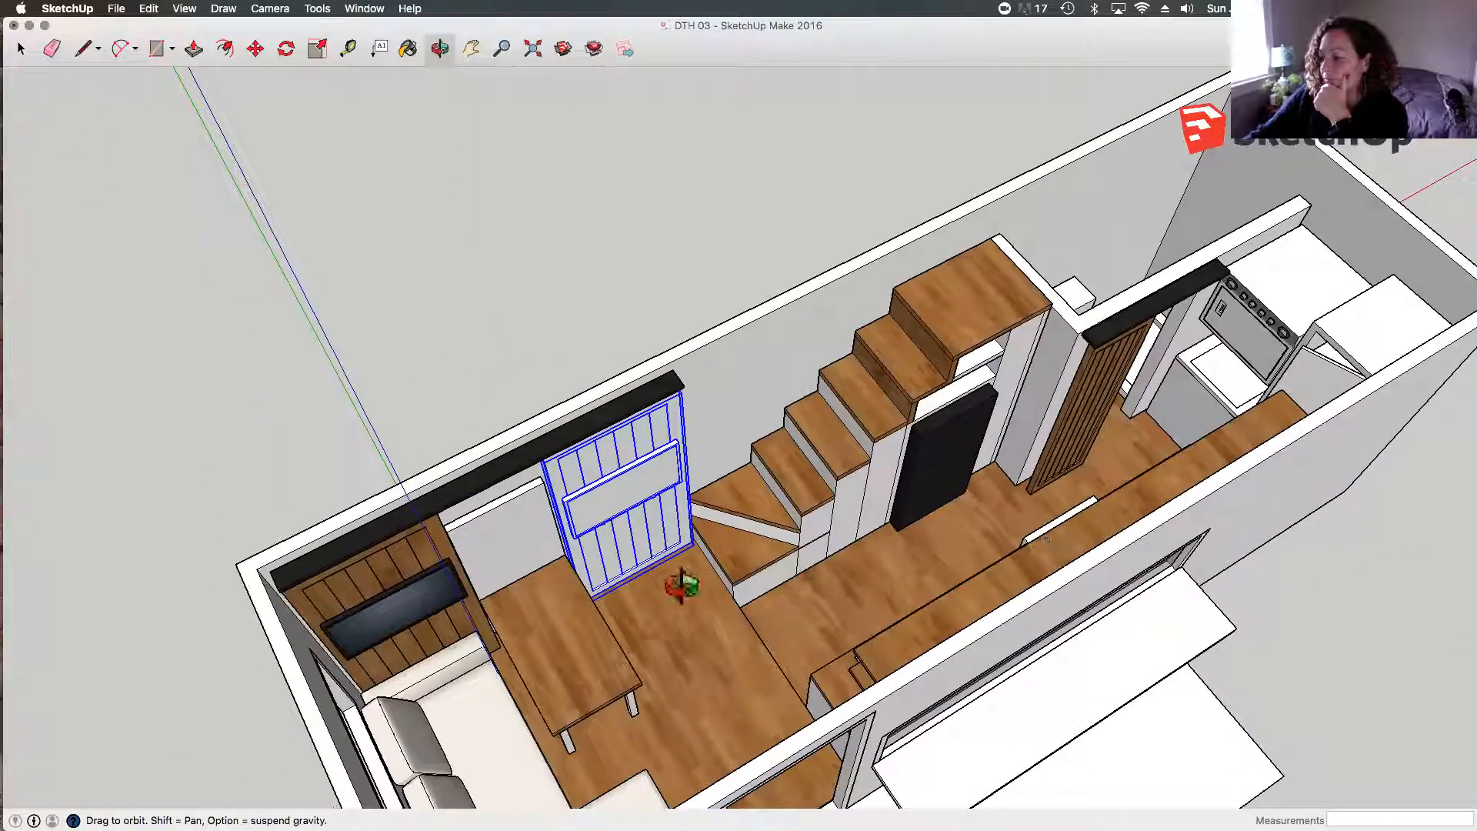
drag(997, 509, 680, 492)
drag(1188, 300, 1286, 343)
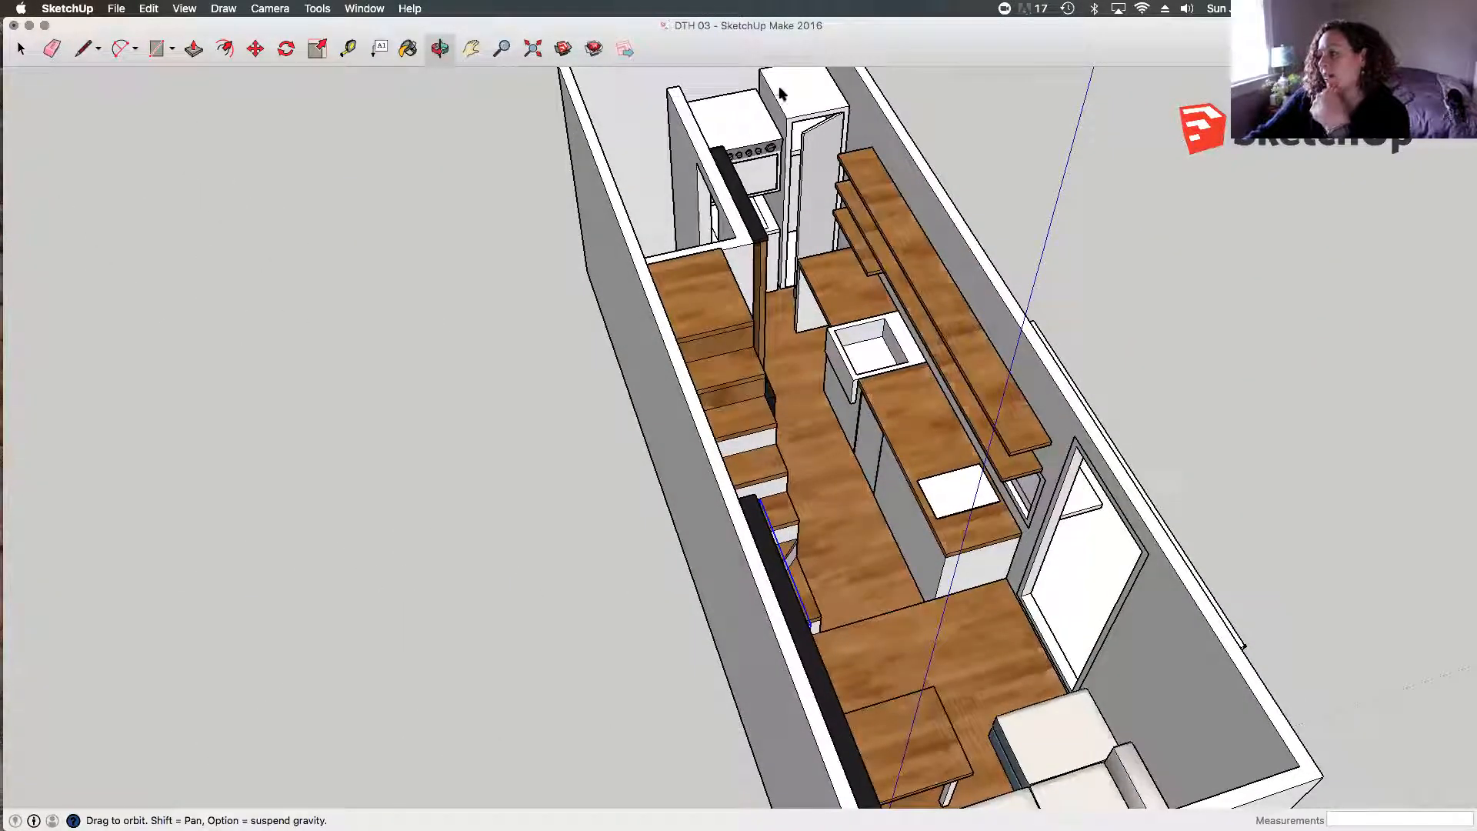
Step: Draw a rectangle about 1' 5" by 2' 5" on the kitchen wall, from beside the tall cabinet to behind the shelves
drag(783, 96, 775, 69)
scroll(781, 100, up, 3)
drag(985, 362, 1124, 303)
scroll(824, 187, up, 5)
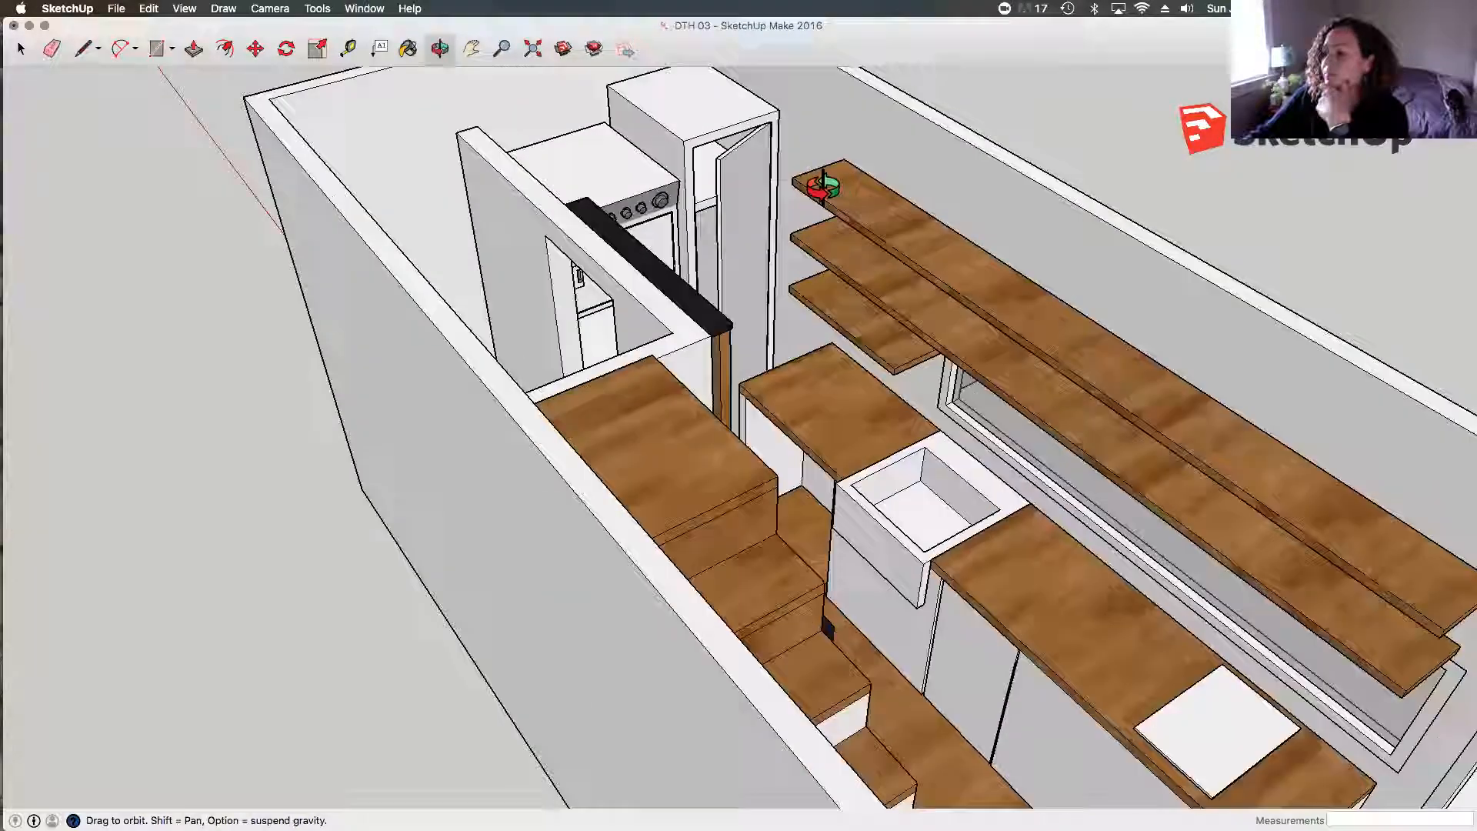
drag(959, 431, 907, 389)
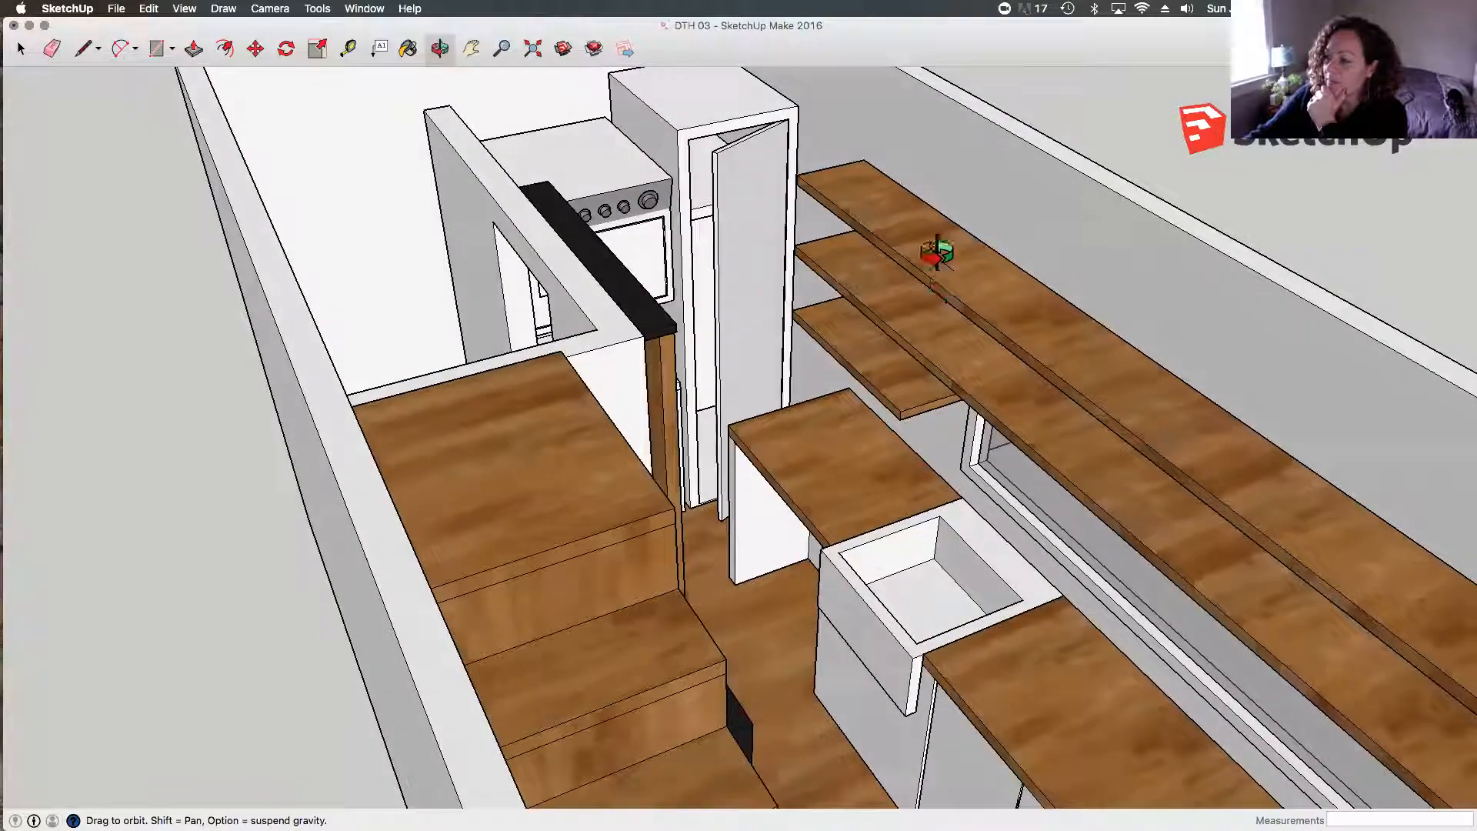
drag(947, 332, 1107, 342)
scroll(685, 138, up, 8)
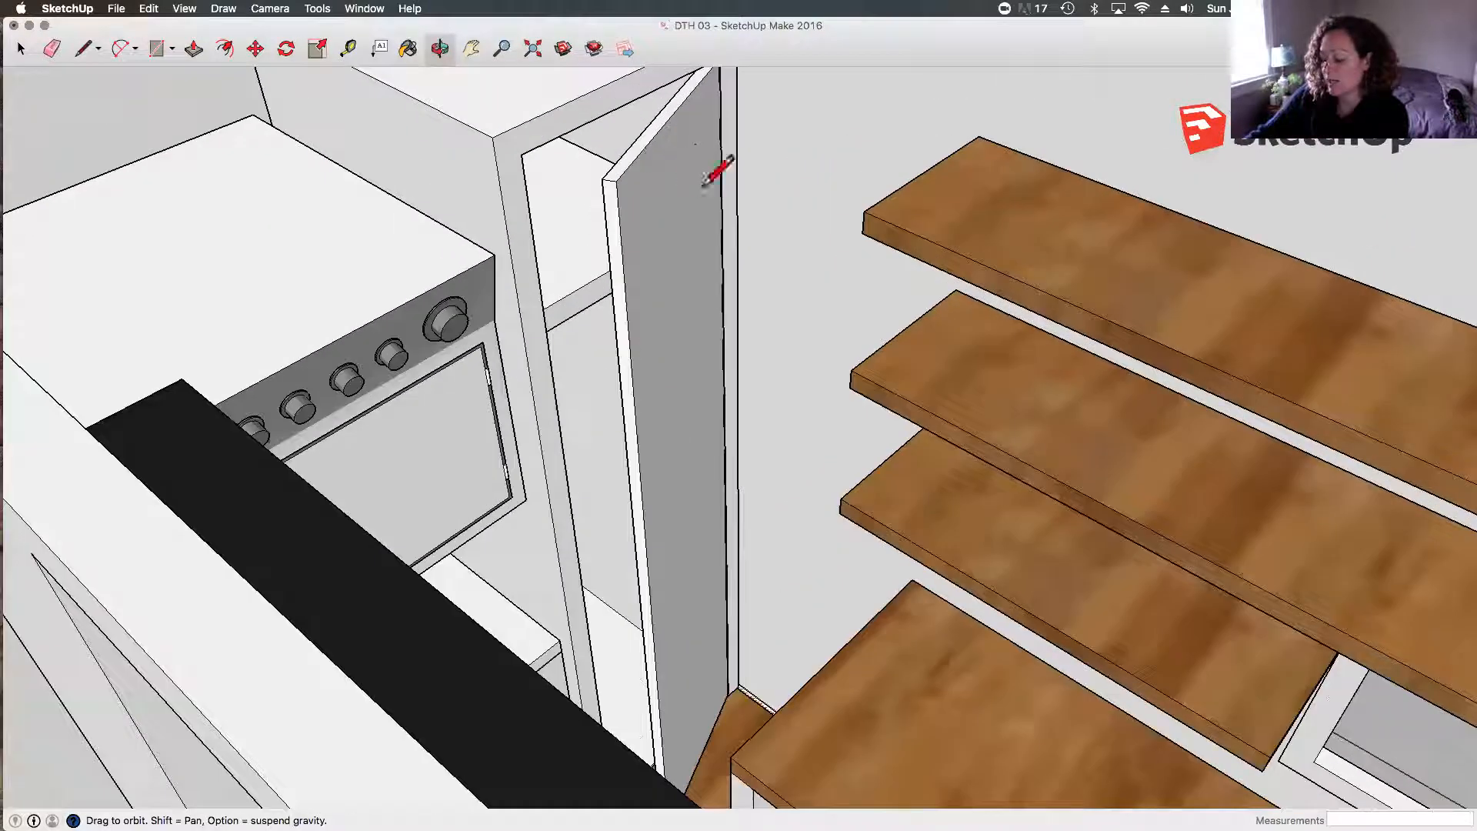
key(l)
key(m)
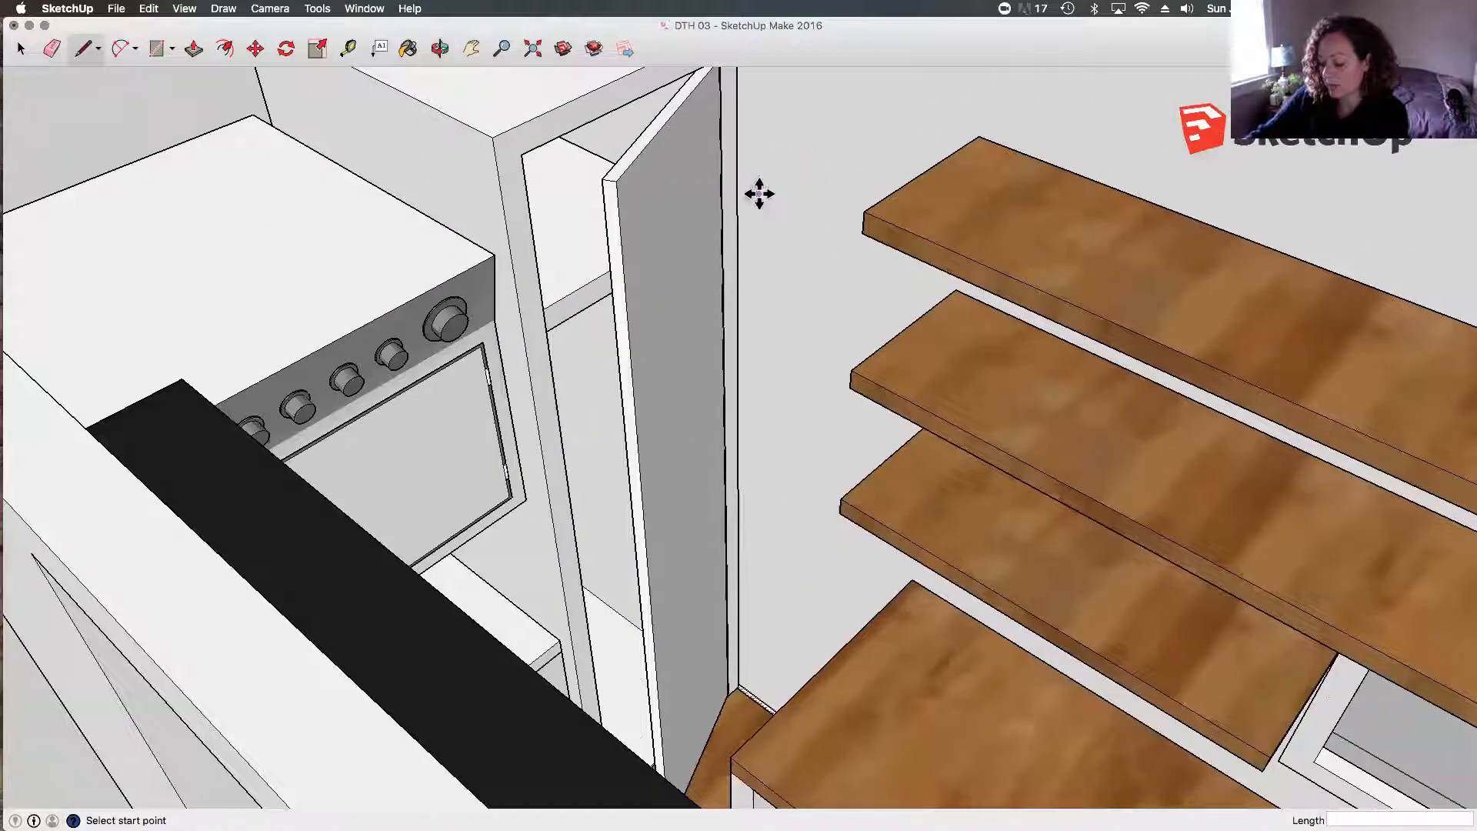
click(157, 49)
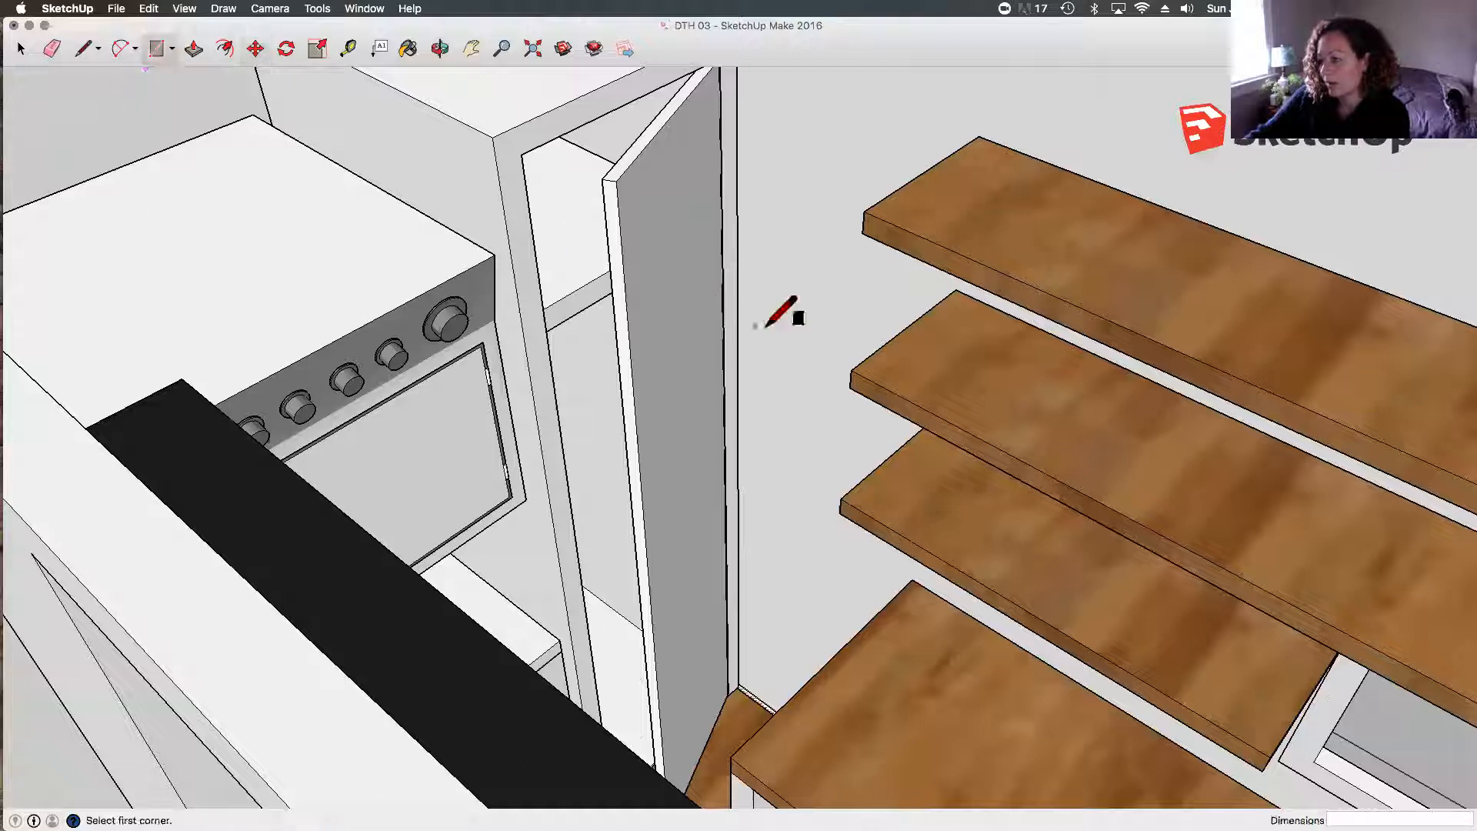
click(752, 221)
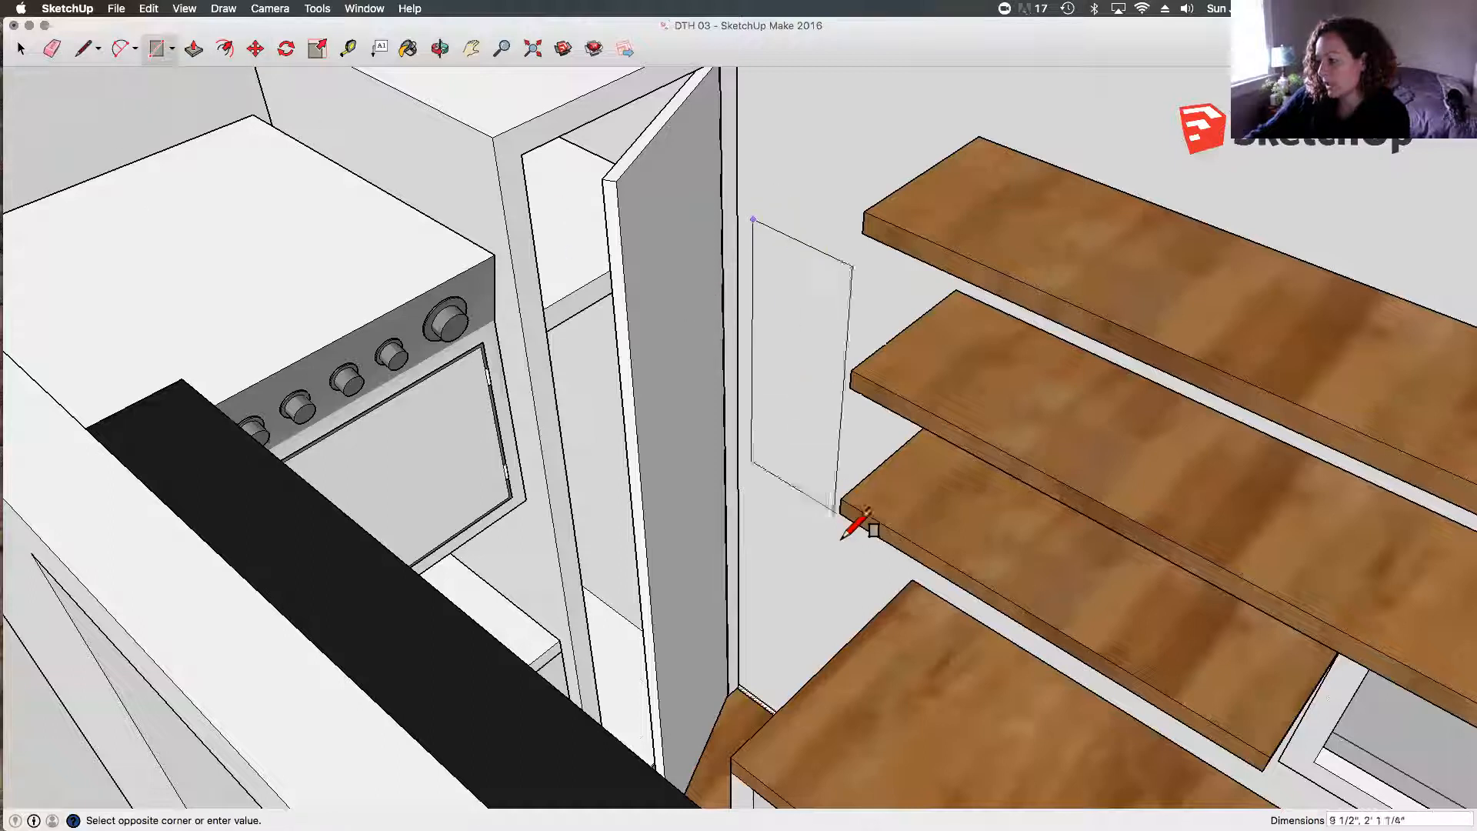
click(894, 565)
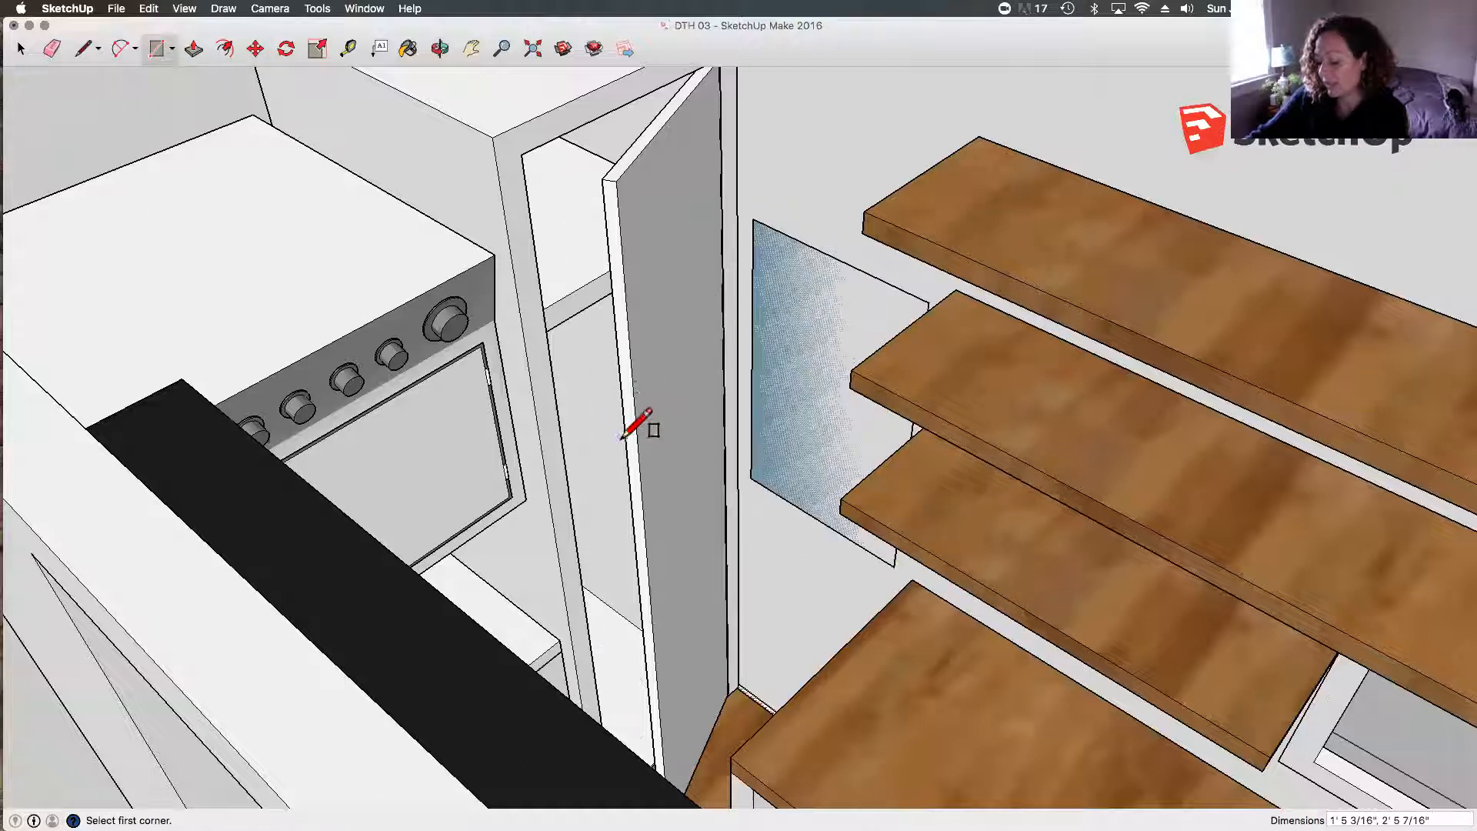
Step: Try a rectangle about 1' 6" by 2' 11" on the bathroom's long wall, above the white box
key(o)
drag(787, 356, 184, 548)
drag(732, 541, 562, 223)
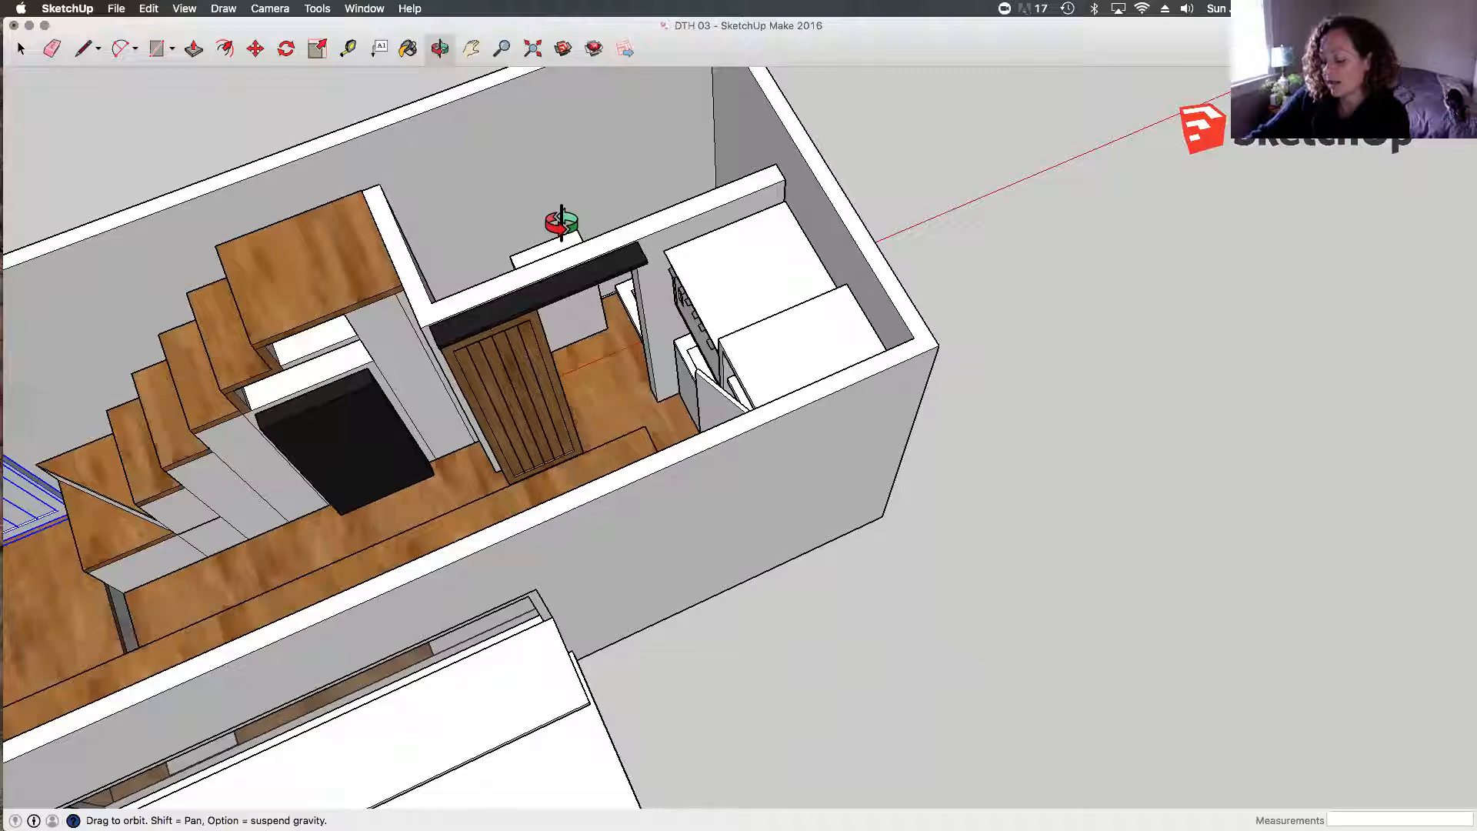
click(157, 48)
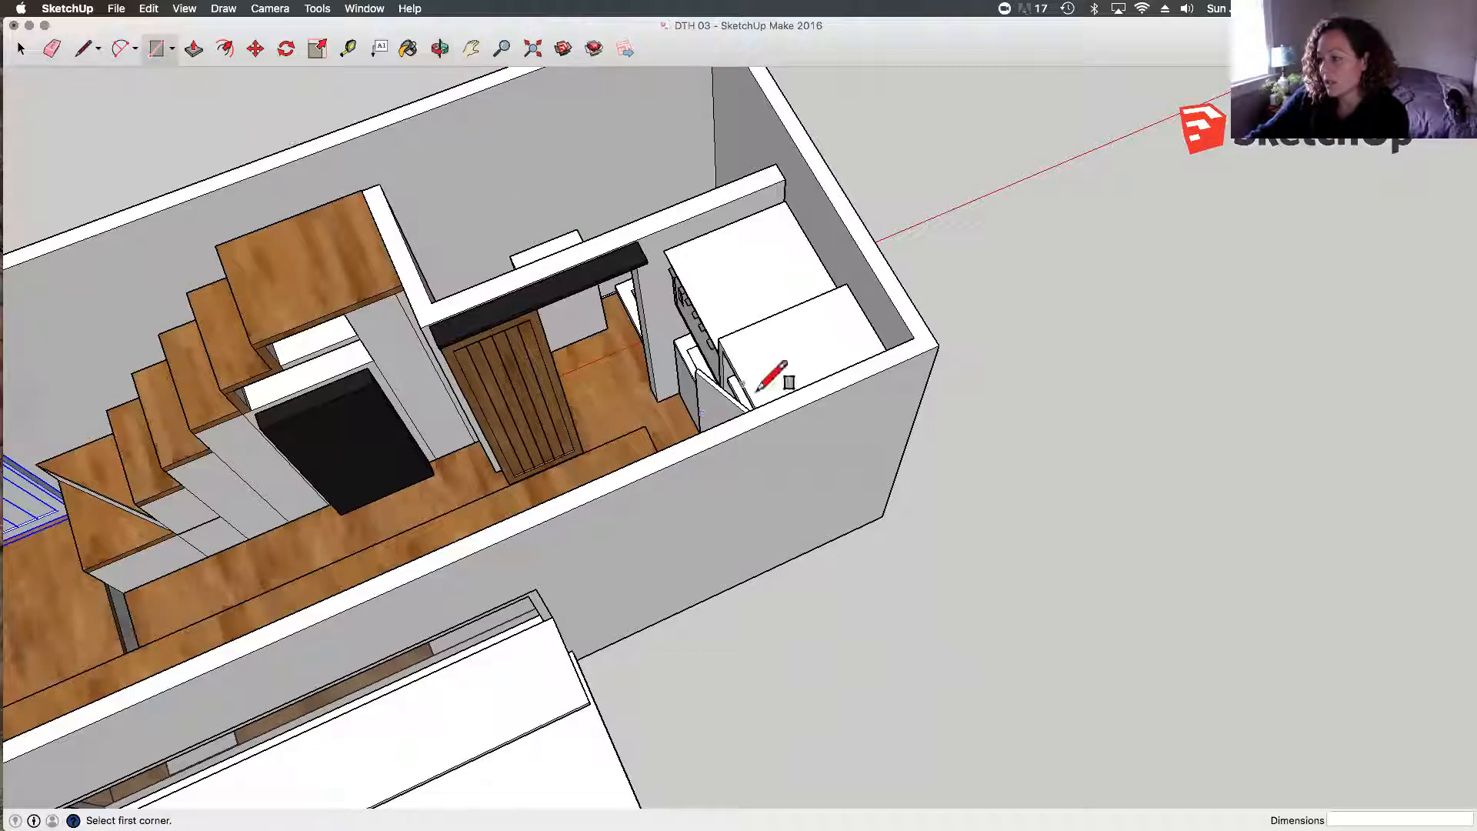
click(512, 226)
click(577, 202)
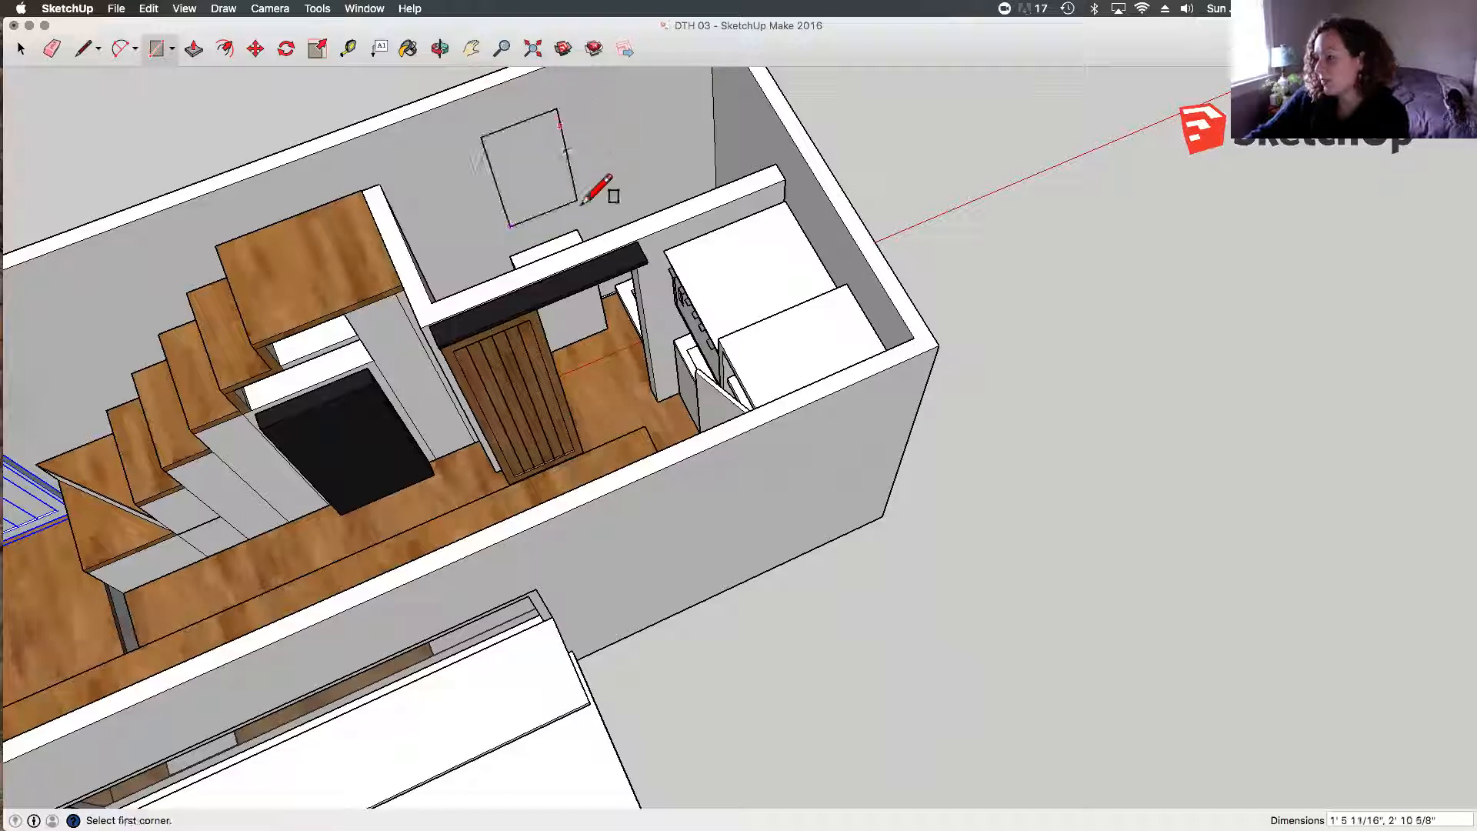
Step: Draw a second rectangle on the bathroom wall between the stair partition and the white box, and delete the rectangle above the box
scroll(444, 178, up, 3)
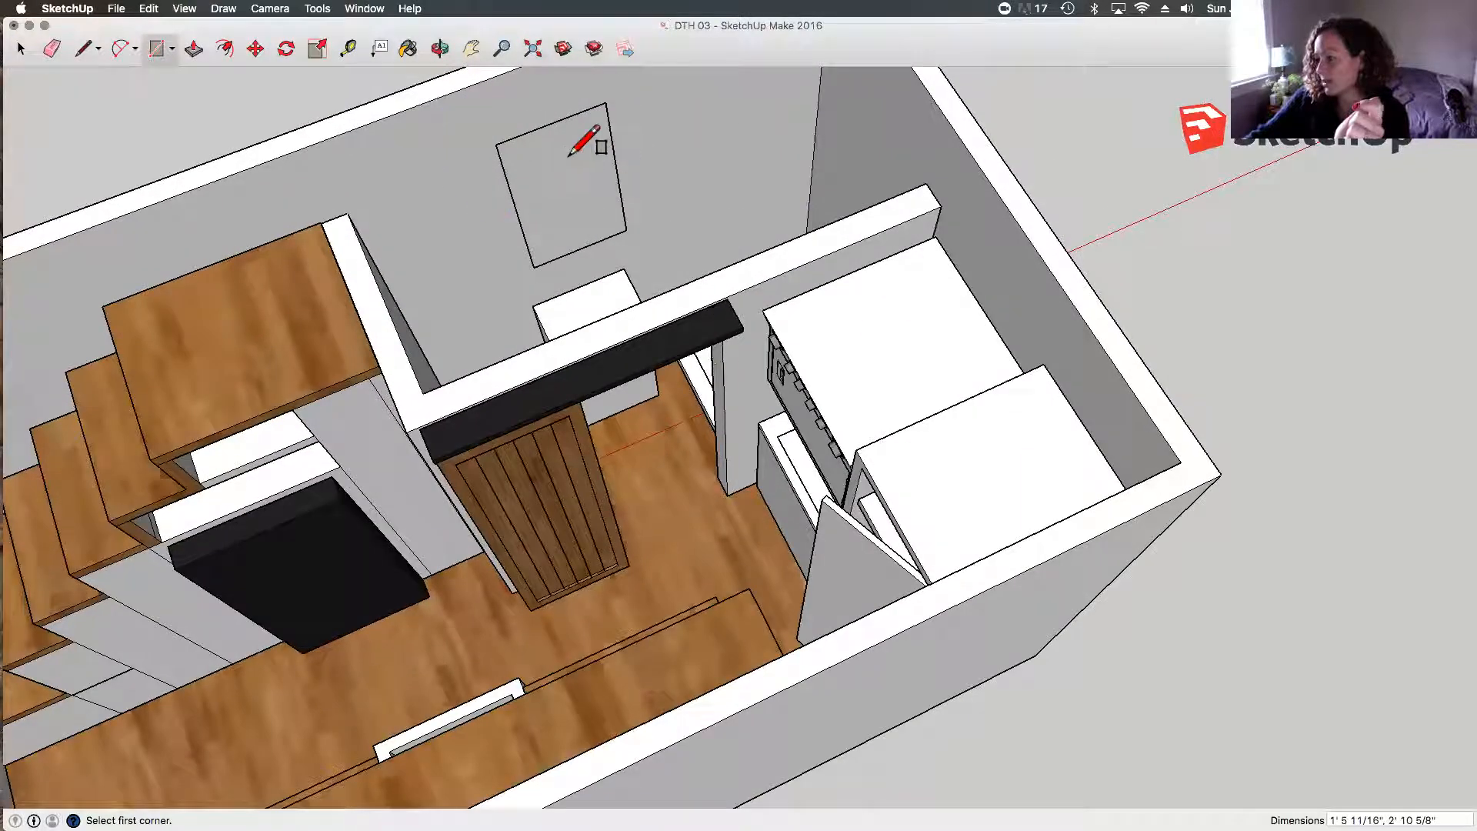
scroll(483, 150, up, 2)
click(532, 357)
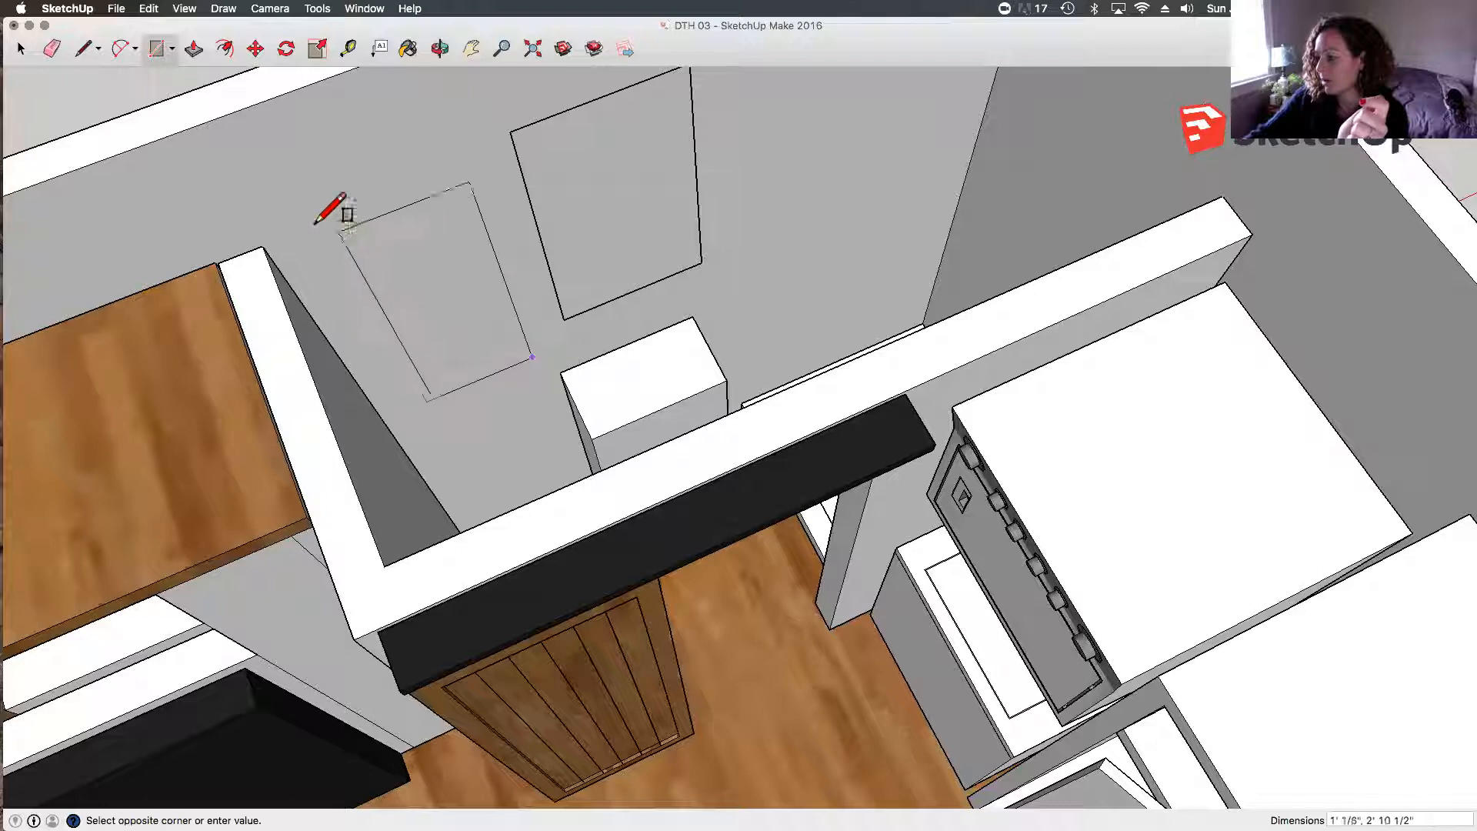
click(284, 218)
click(20, 51)
click(673, 208)
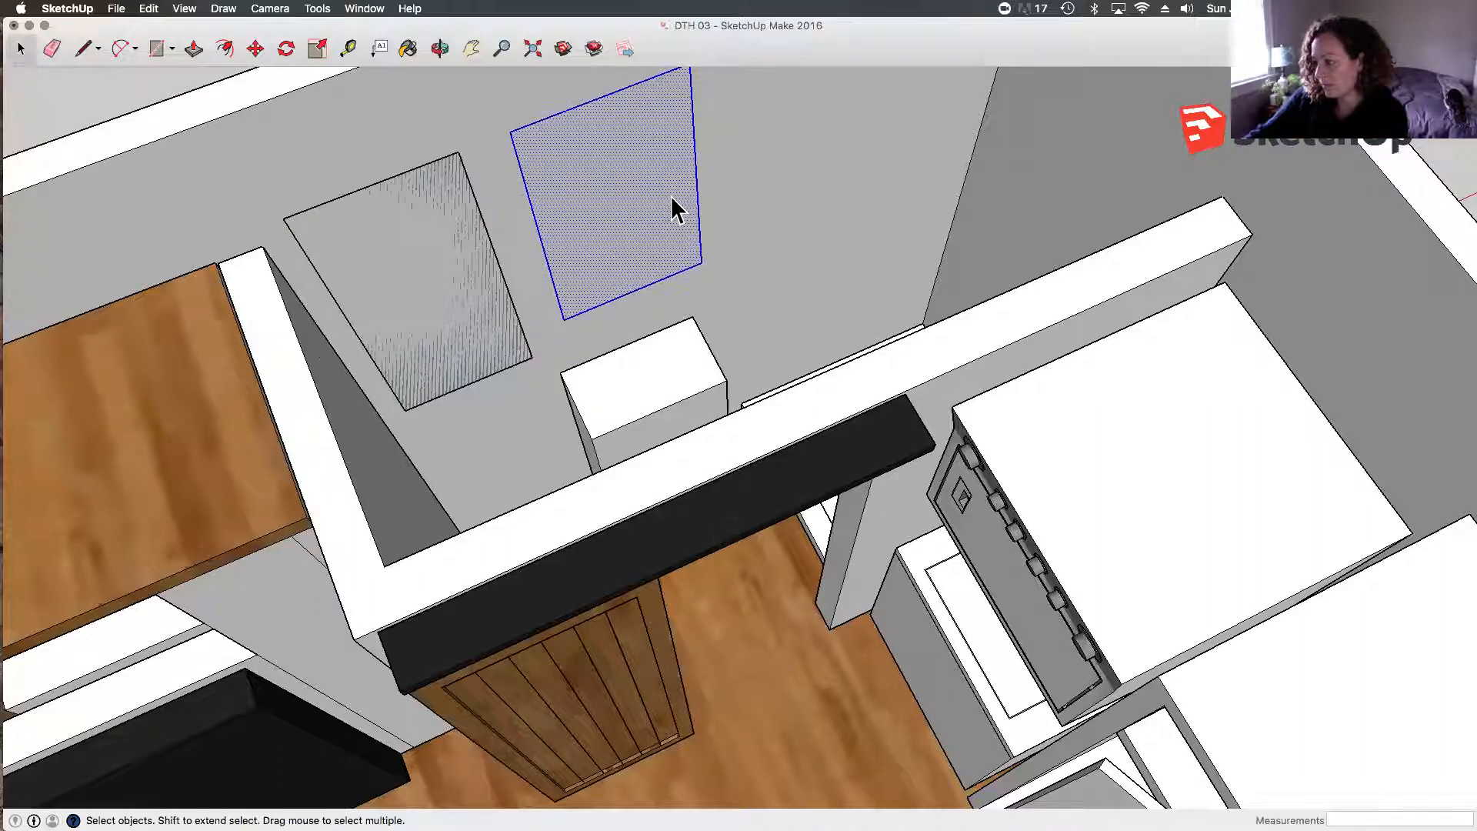
key(Delete)
Step: Examine the bathroom and kitchen end from above, and look in through the long window and entrance door from outside
scroll(727, 396, down, 5)
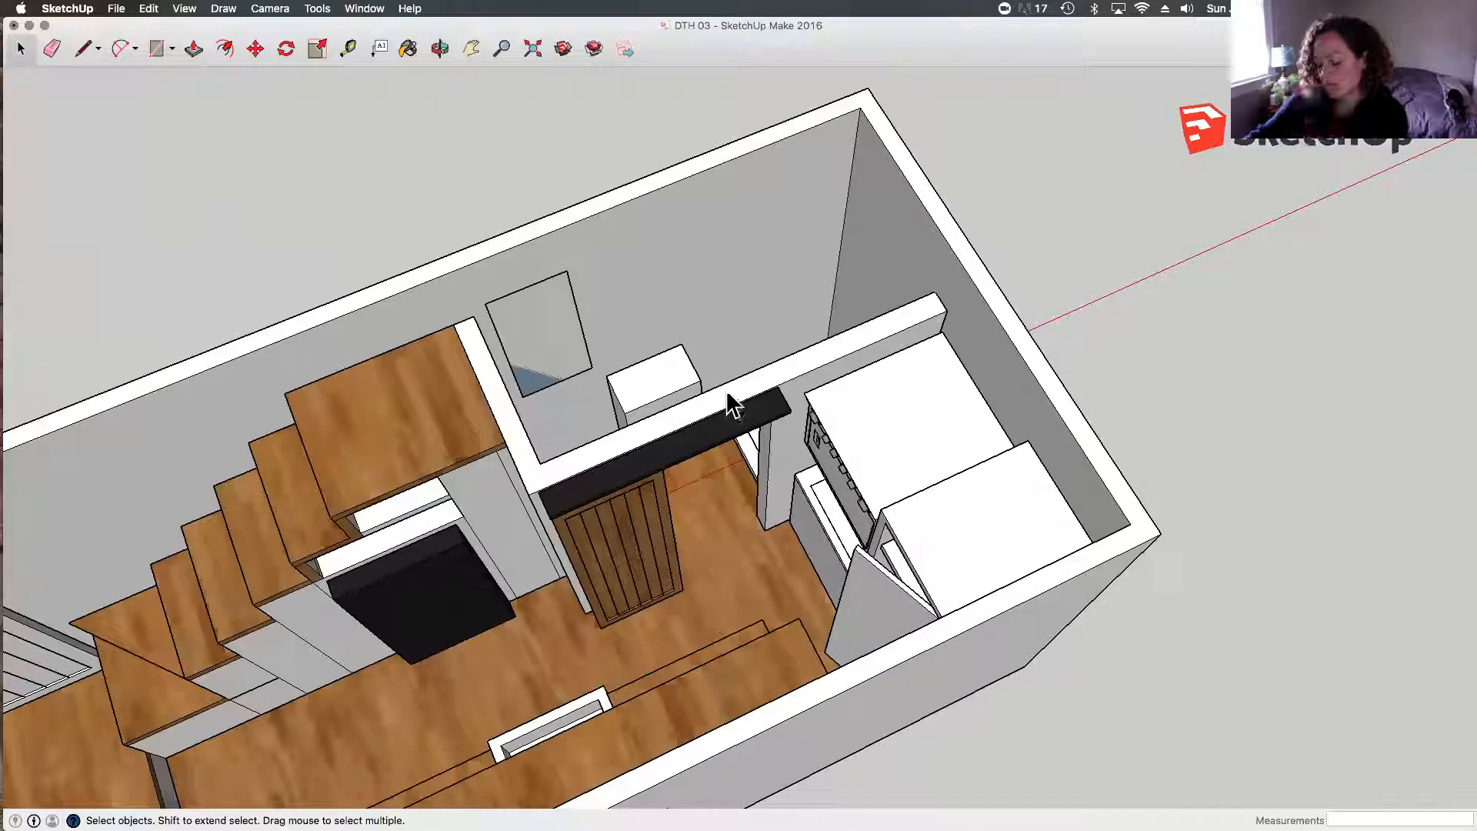
key(o)
drag(626, 330, 573, 587)
scroll(574, 534, up, 3)
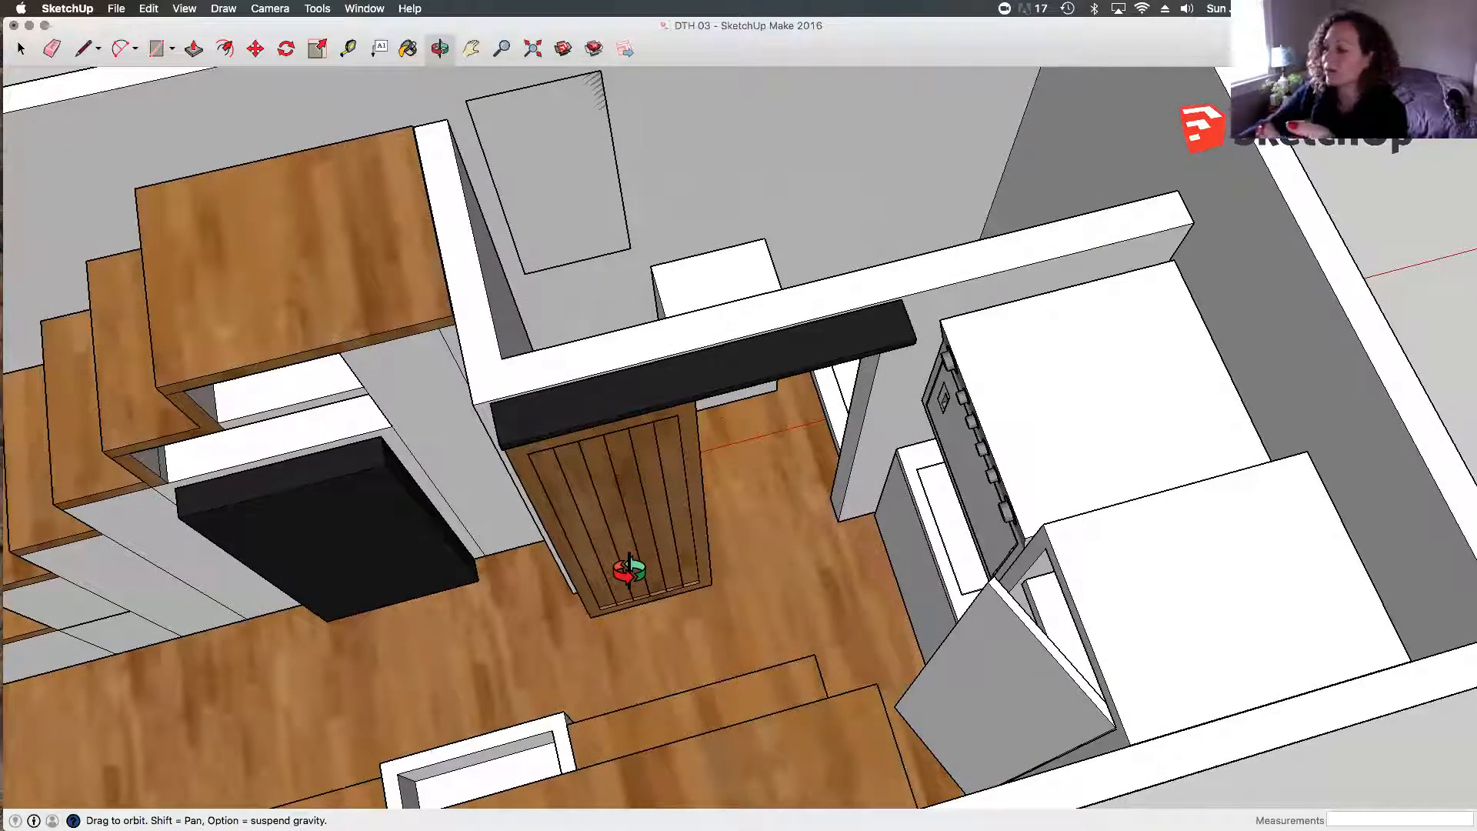
drag(742, 622, 883, 494)
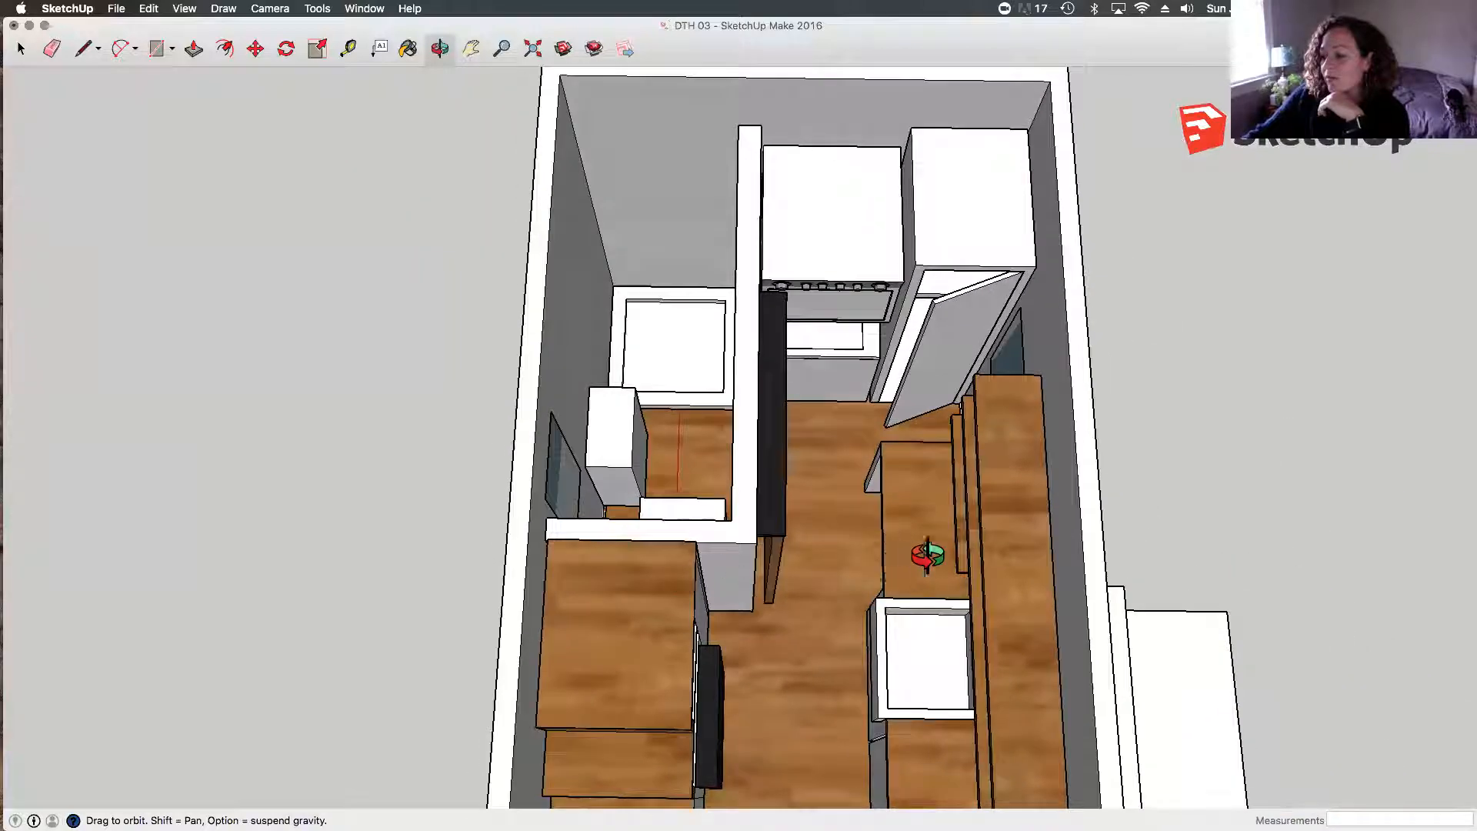
drag(976, 570, 536, 705)
drag(158, 643, 850, 415)
scroll(762, 366, up, 5)
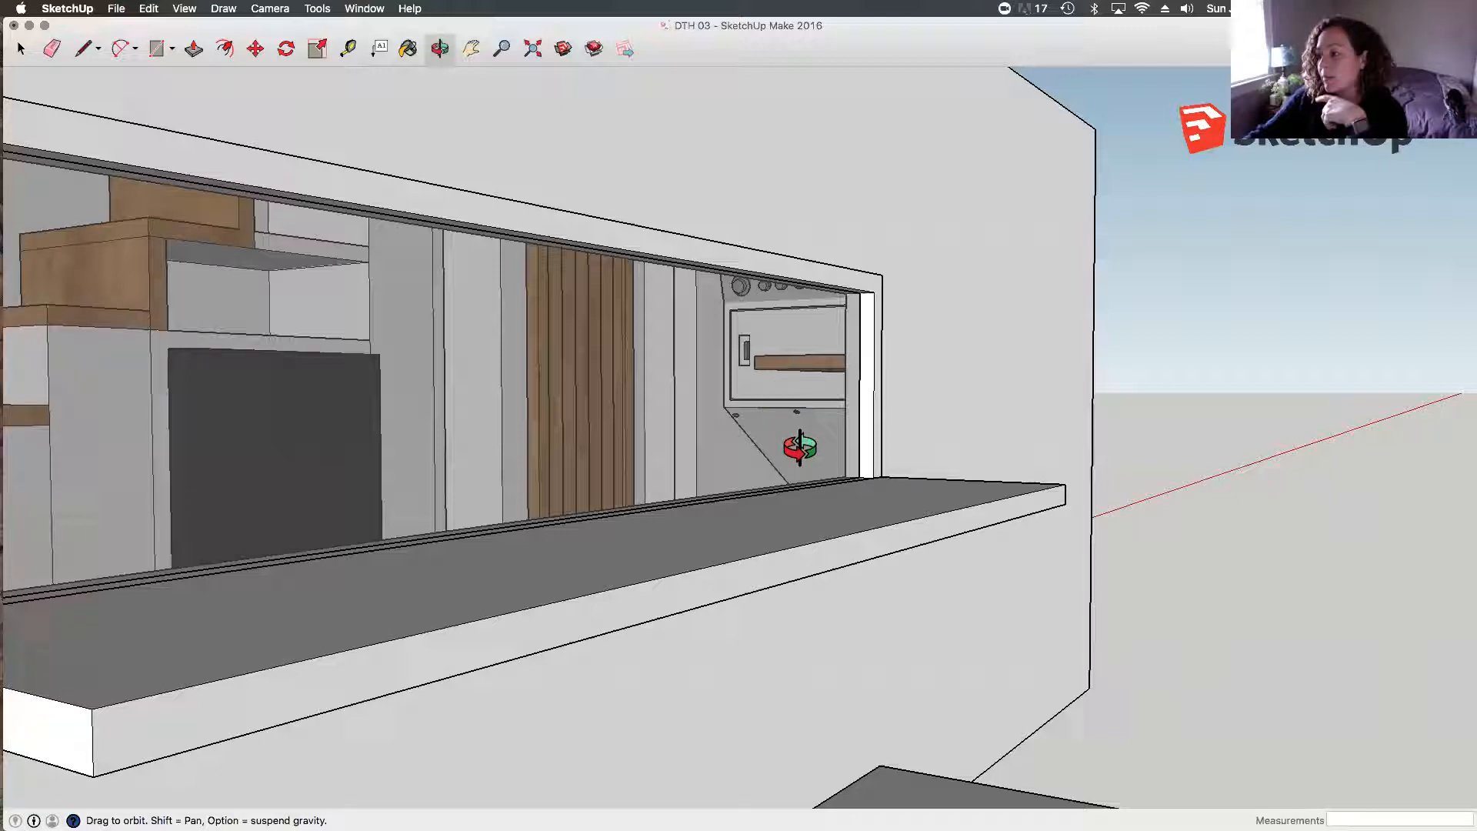
scroll(873, 454, down, 5)
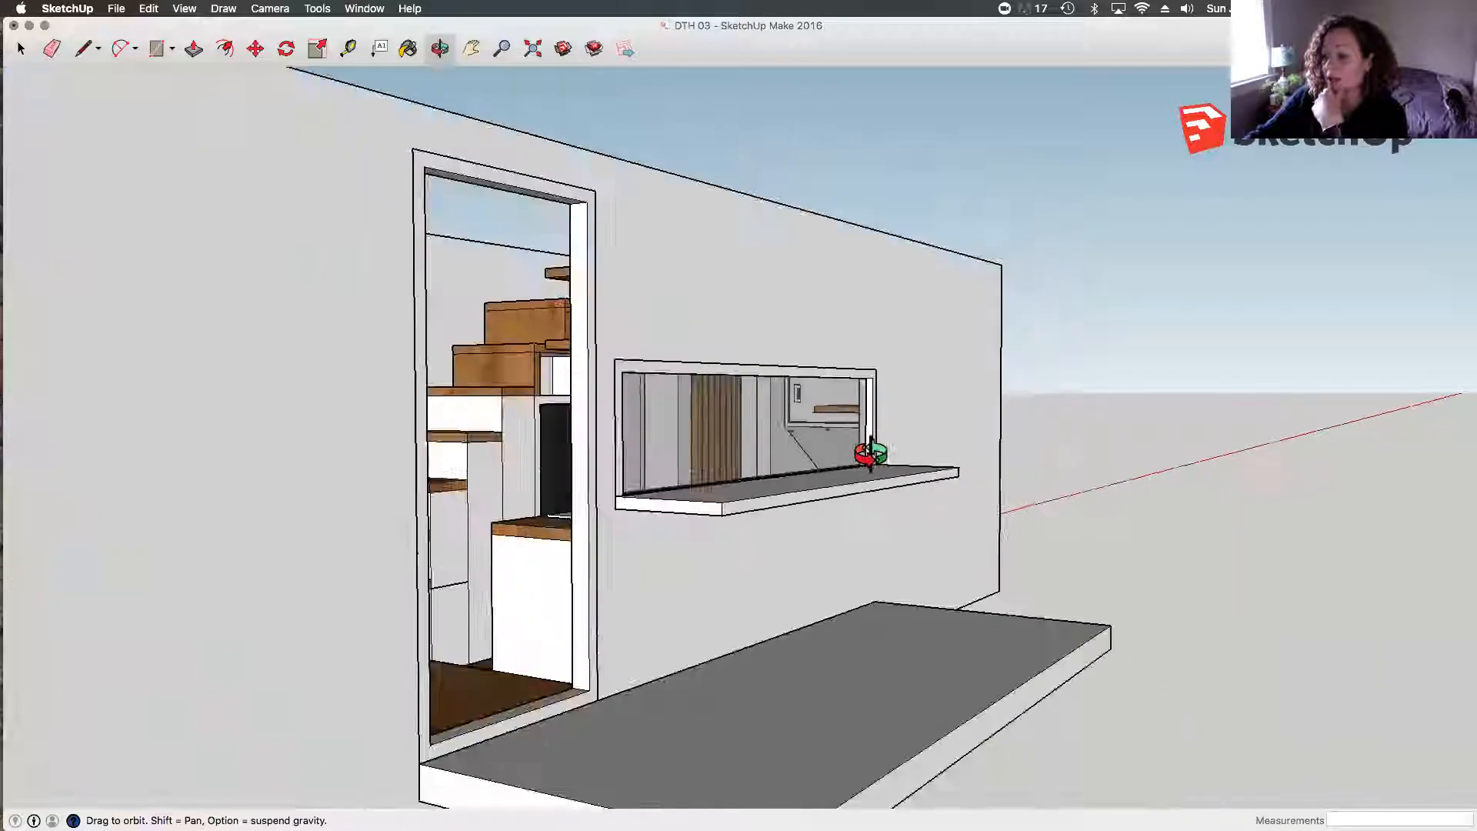
Step: Unhide all hidden objects while viewing the kitchen and staircase from inside the house
drag(884, 482, 814, 462)
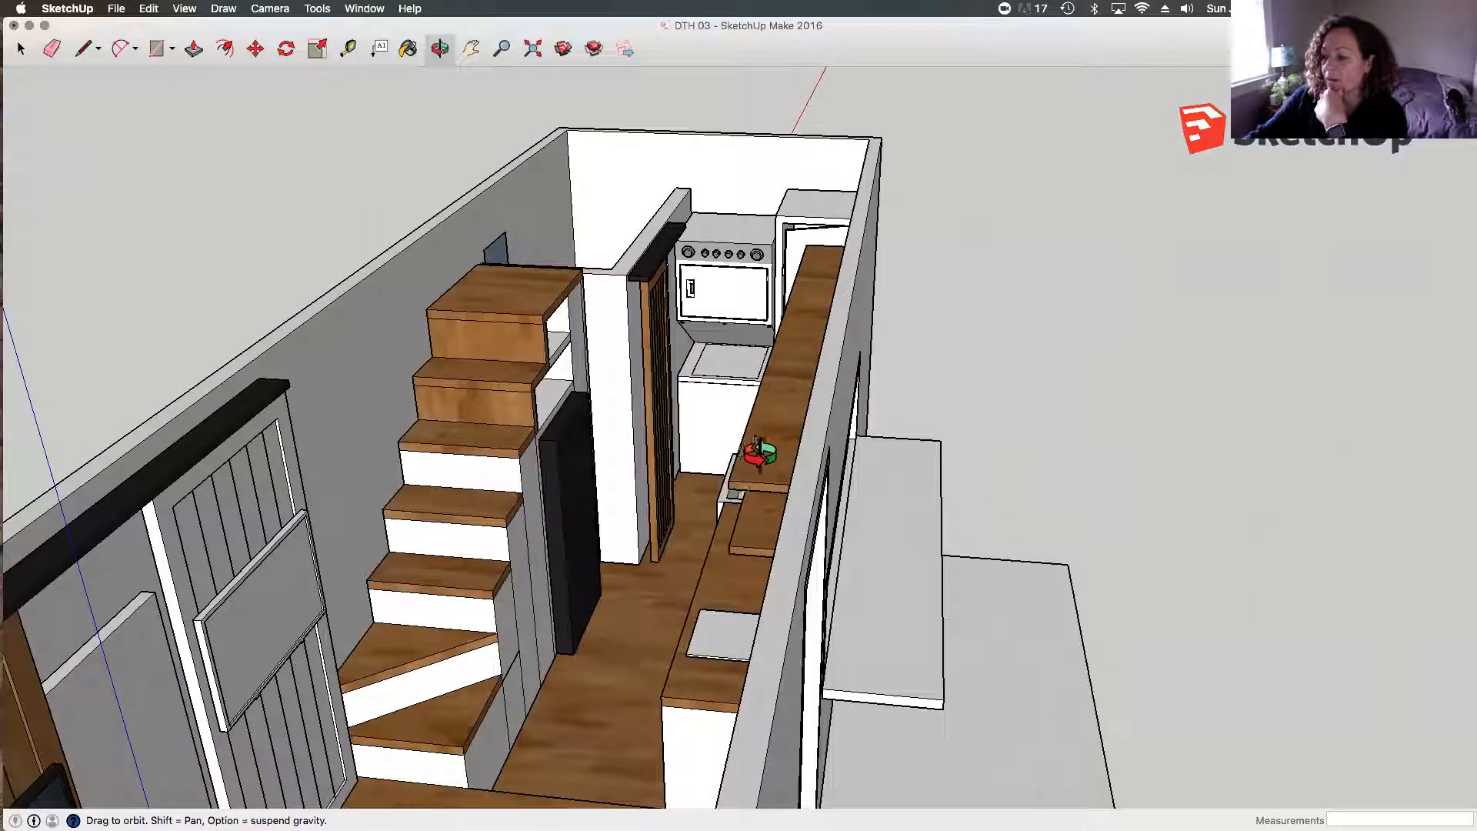
scroll(737, 391, up, 4)
drag(747, 508, 790, 340)
click(143, 10)
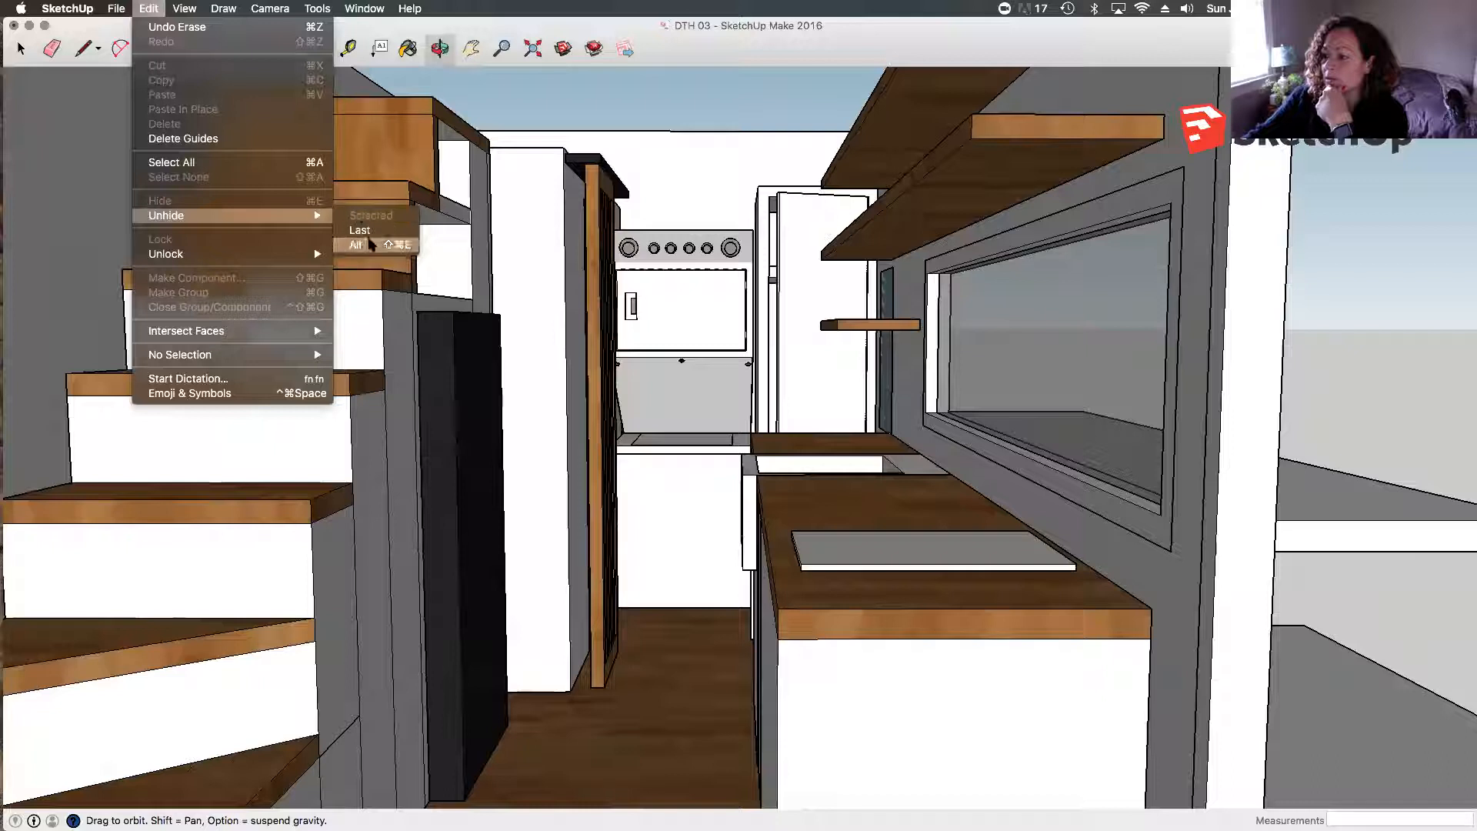
click(369, 240)
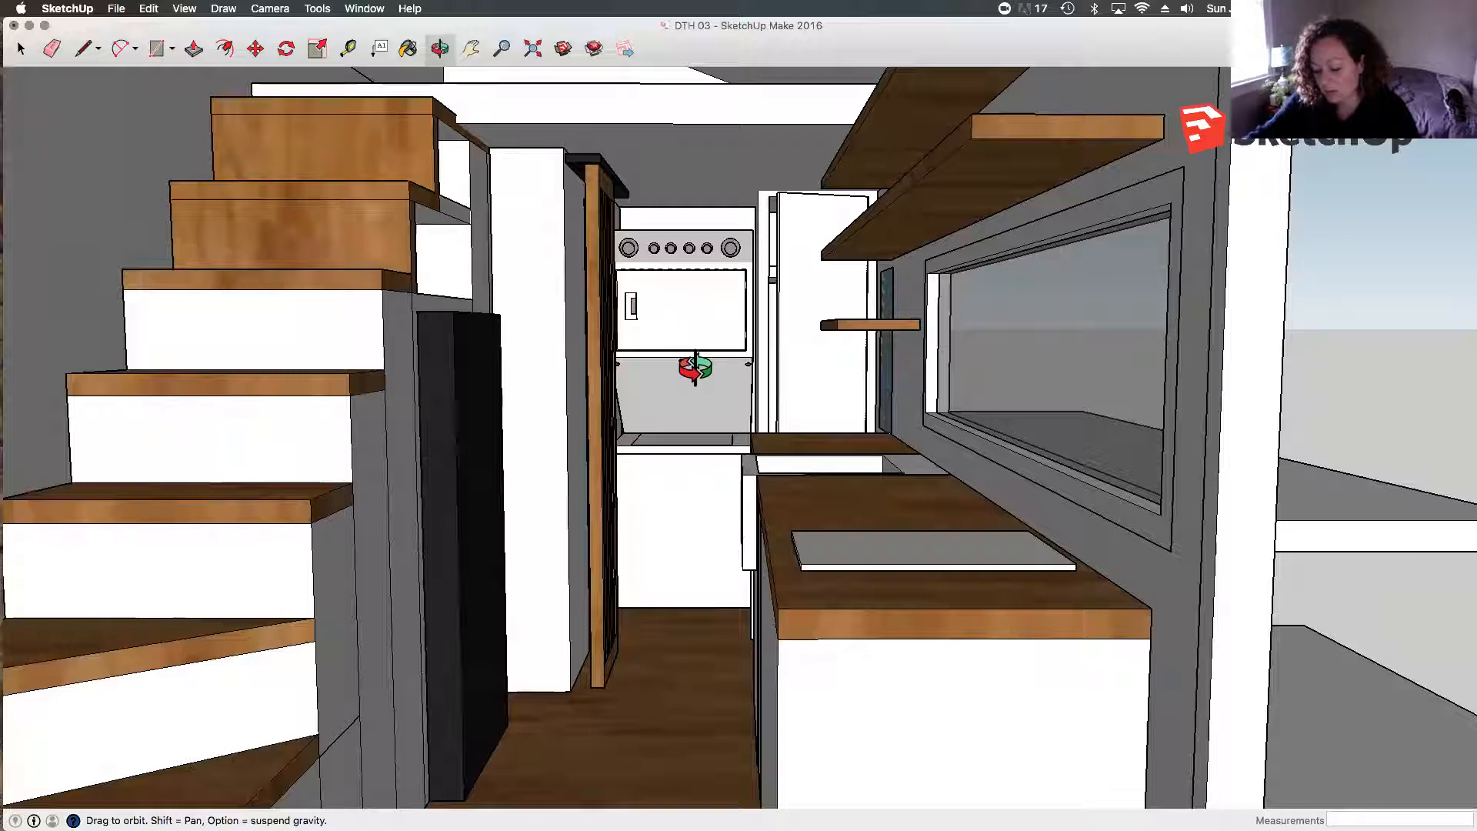
Step: Examine the loft platform, staircase and wall shelves under the sloped roof from inside the house
key(h)
drag(528, 445, 590, 599)
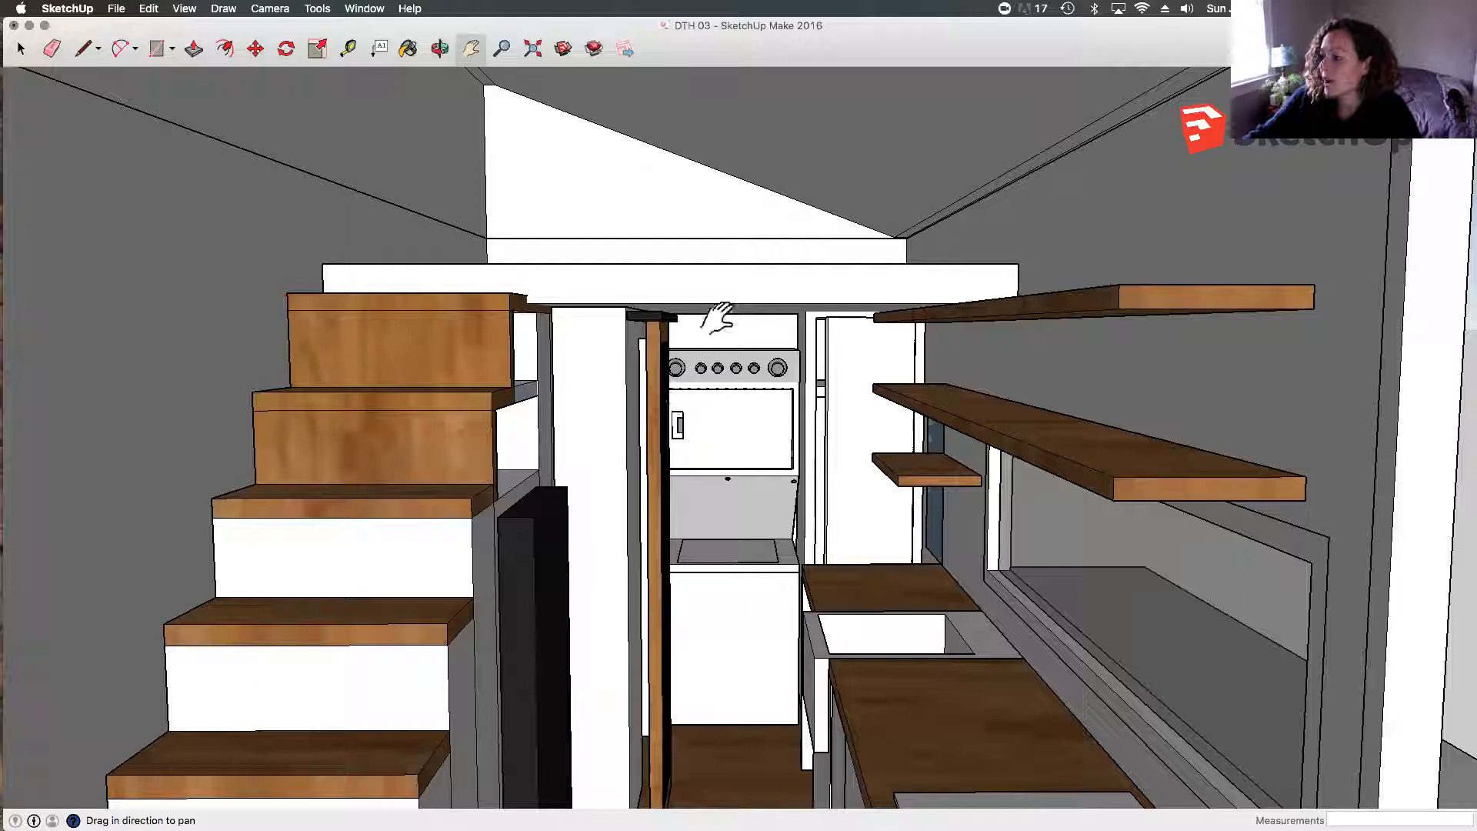
drag(1147, 287, 1161, 307)
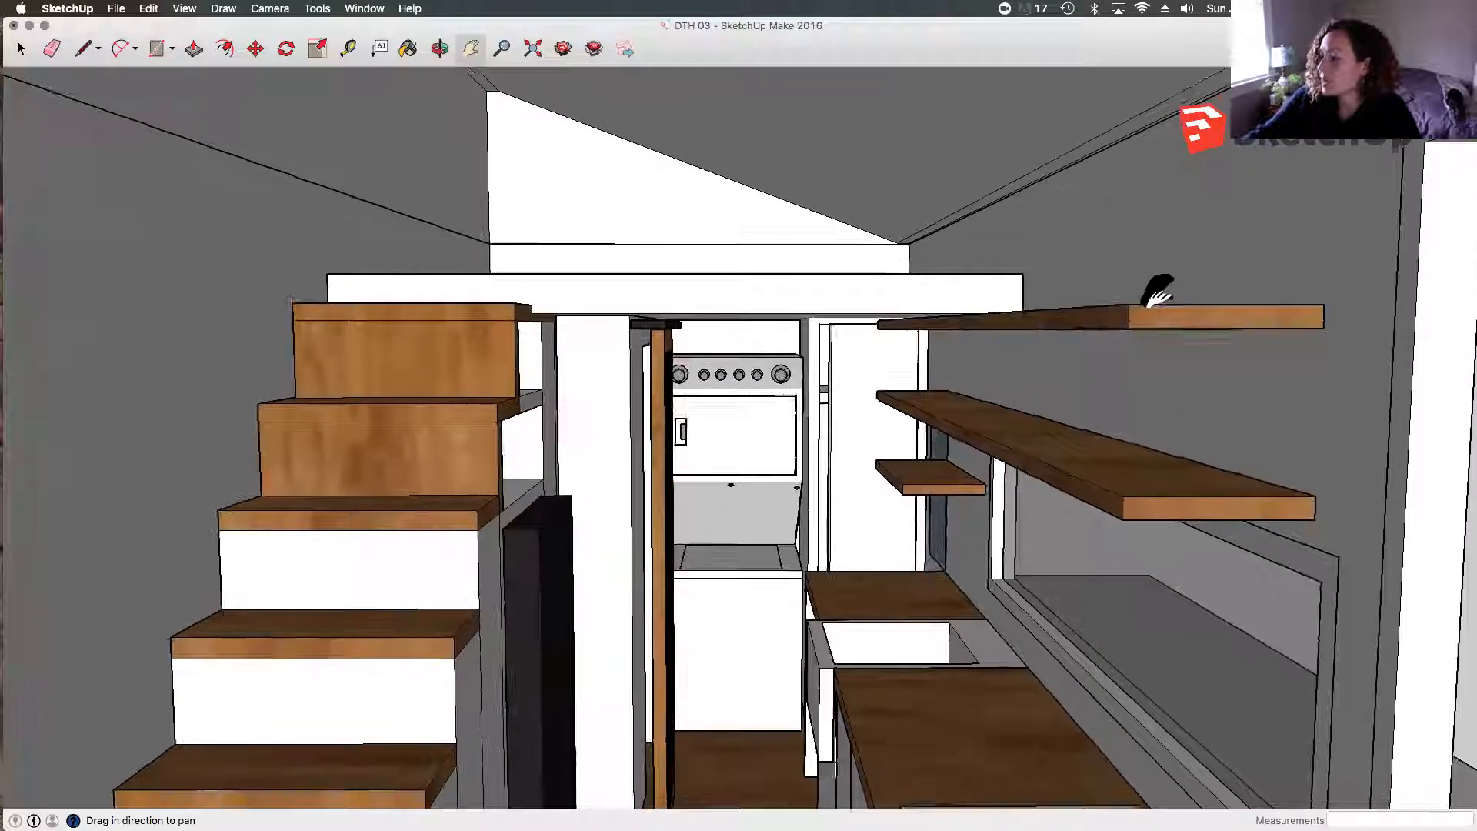
key(o)
drag(696, 567, 619, 574)
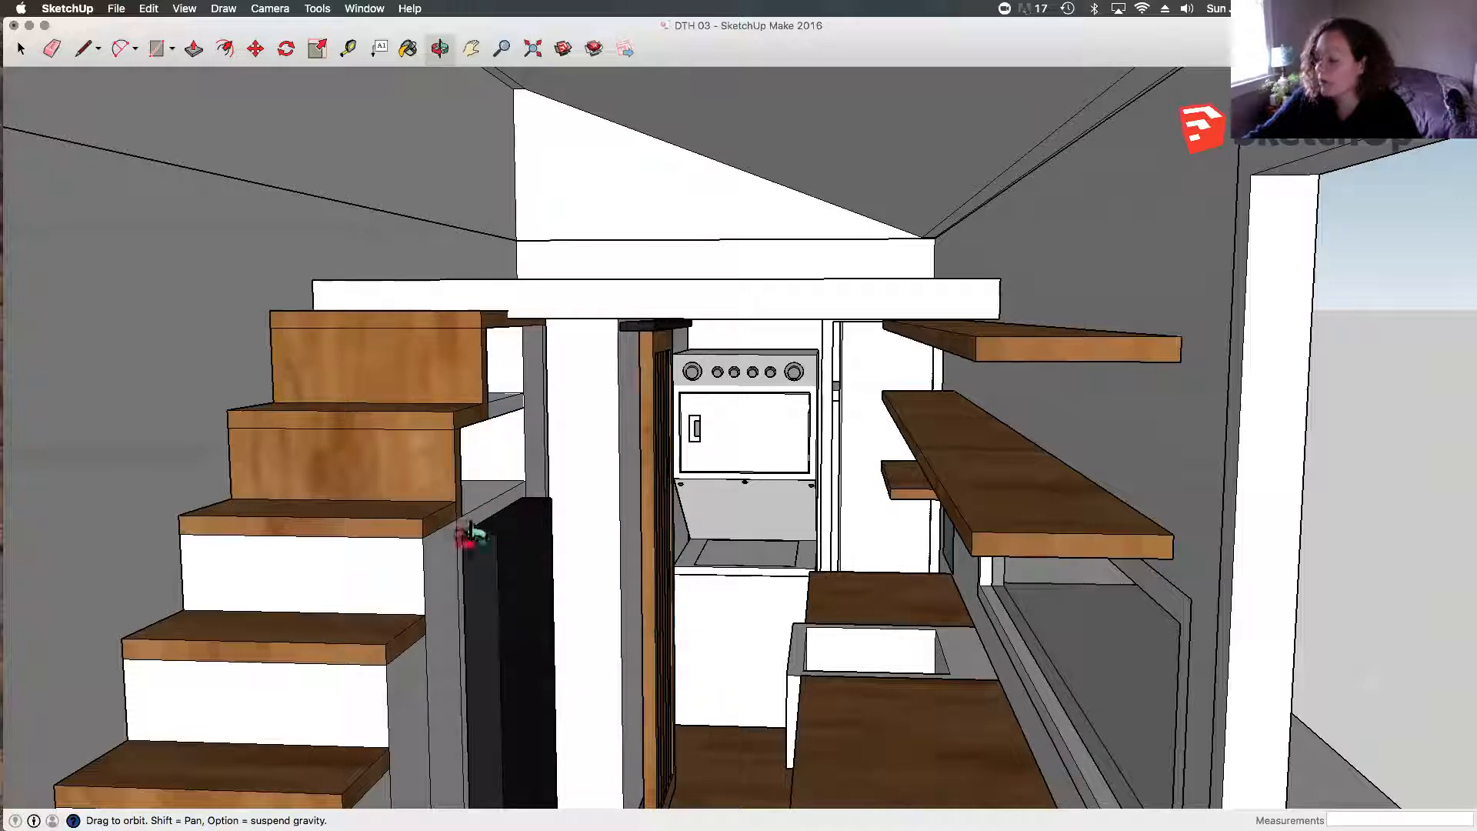
drag(971, 361, 1213, 231)
key(h)
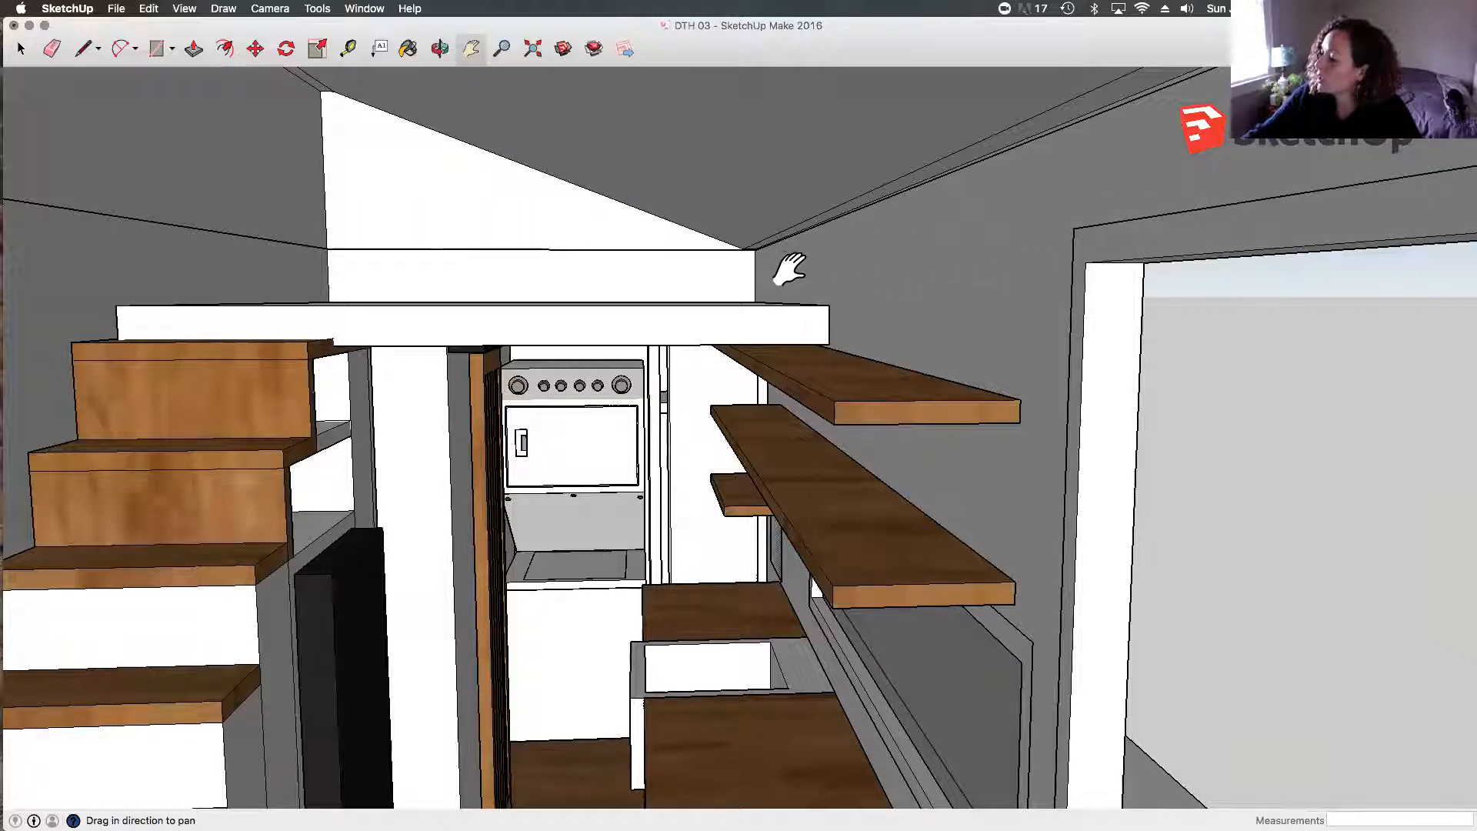
scroll(884, 330, up, 3)
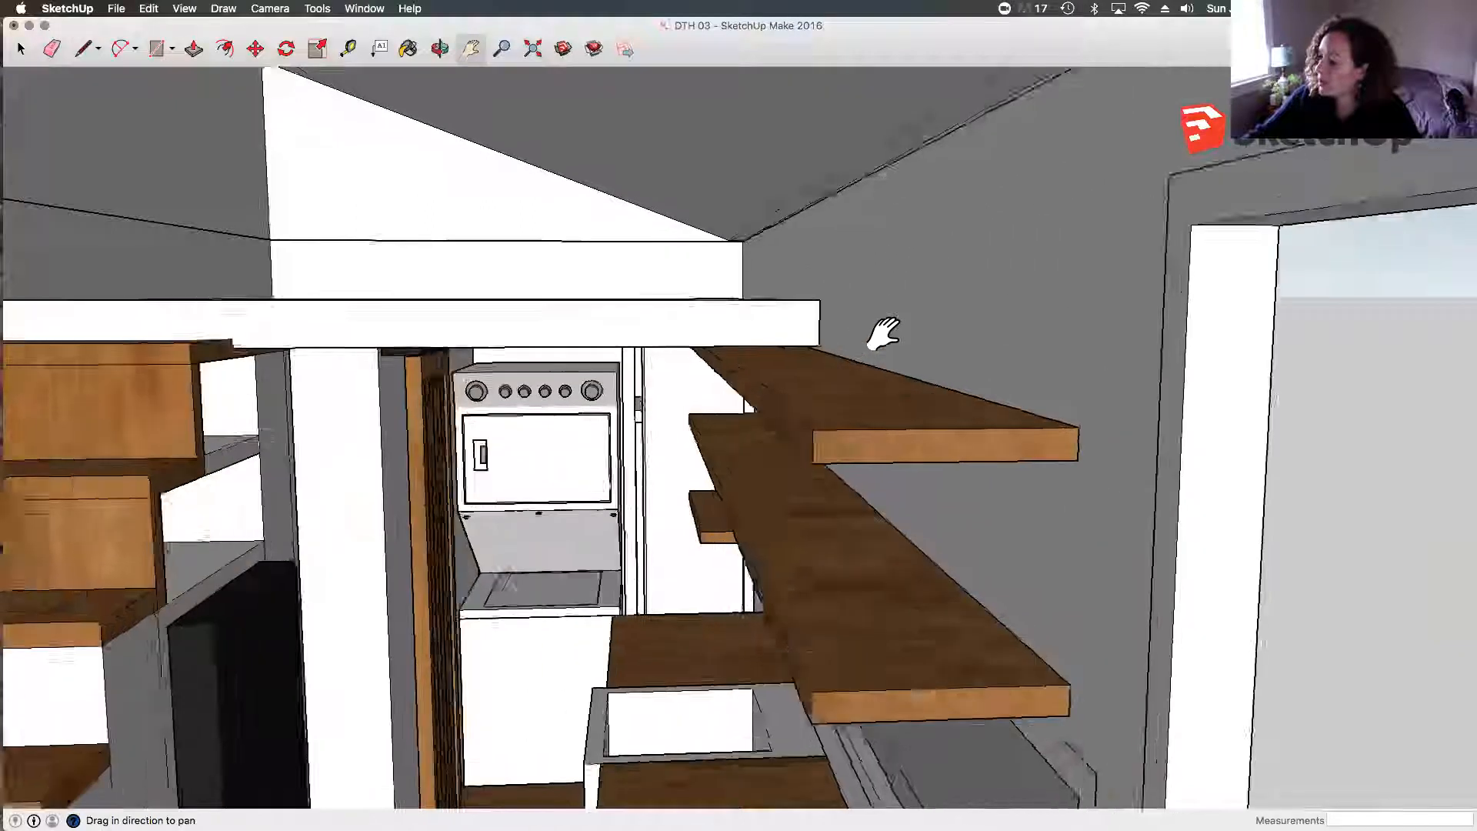
scroll(850, 373, down, 3)
key(o)
drag(718, 560, 708, 378)
scroll(705, 346, down, 4)
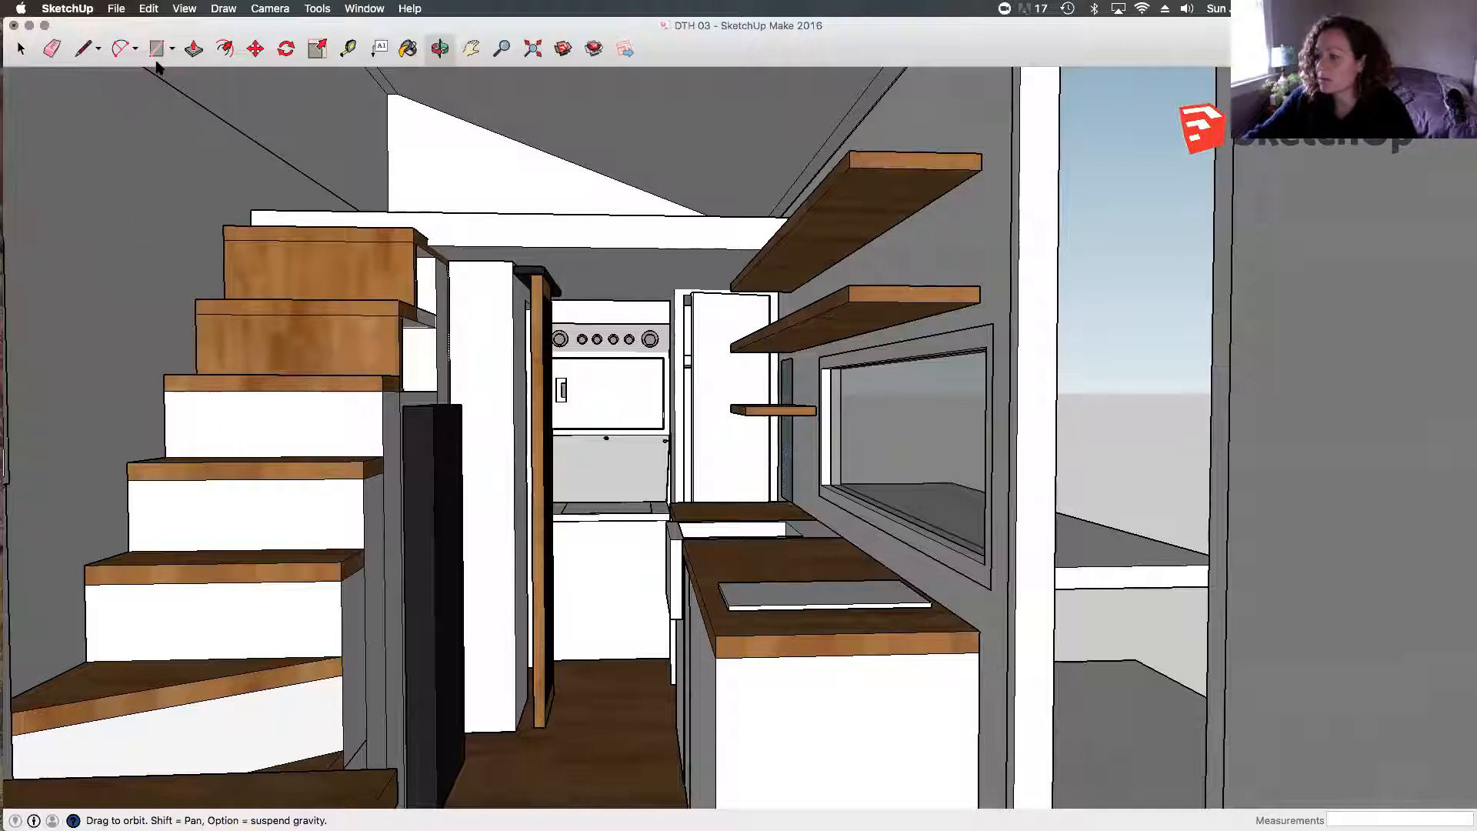
click(185, 10)
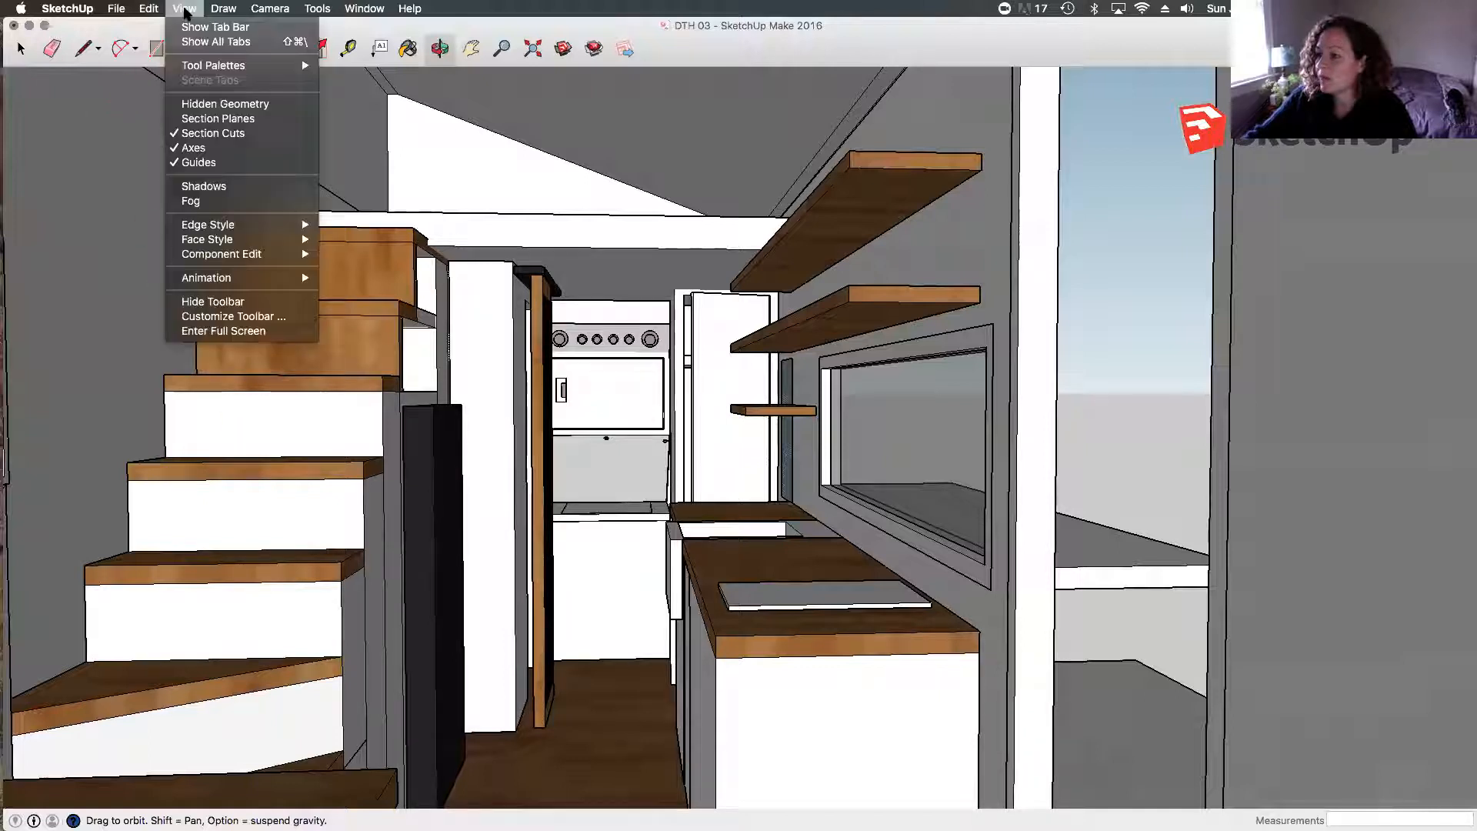
click(185, 13)
click(265, 9)
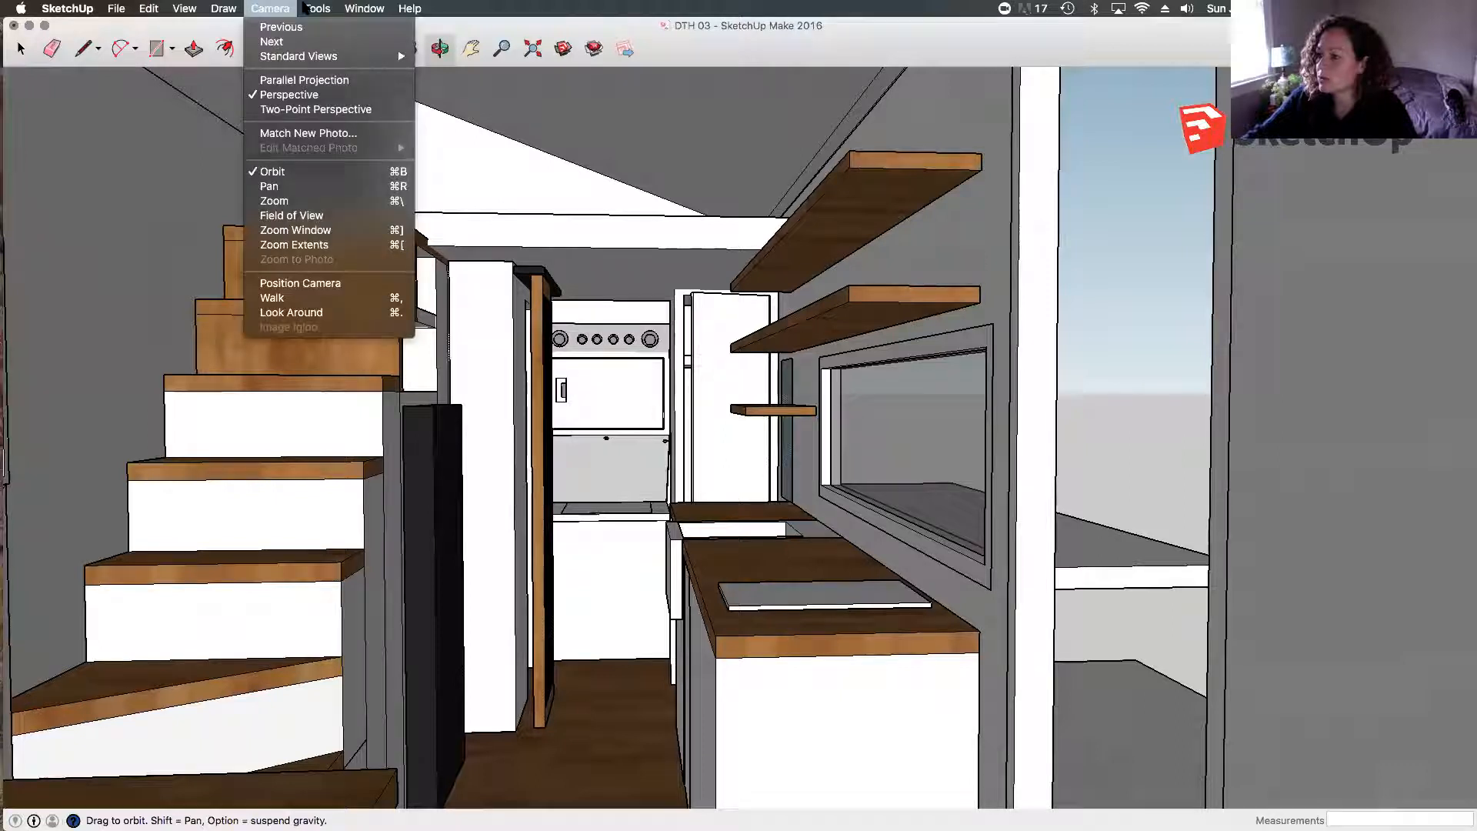
mouse_move(323, 8)
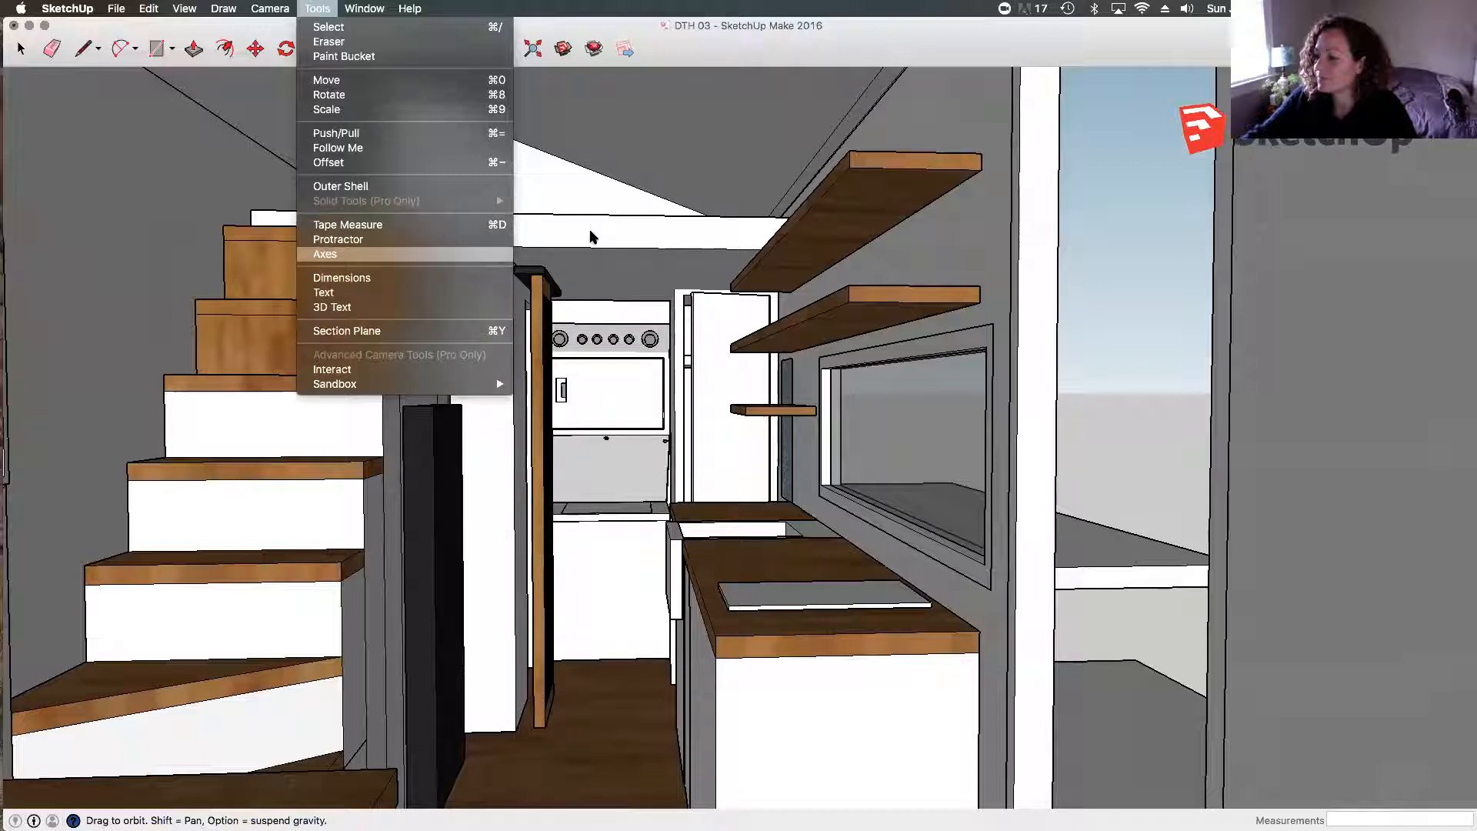
click(629, 139)
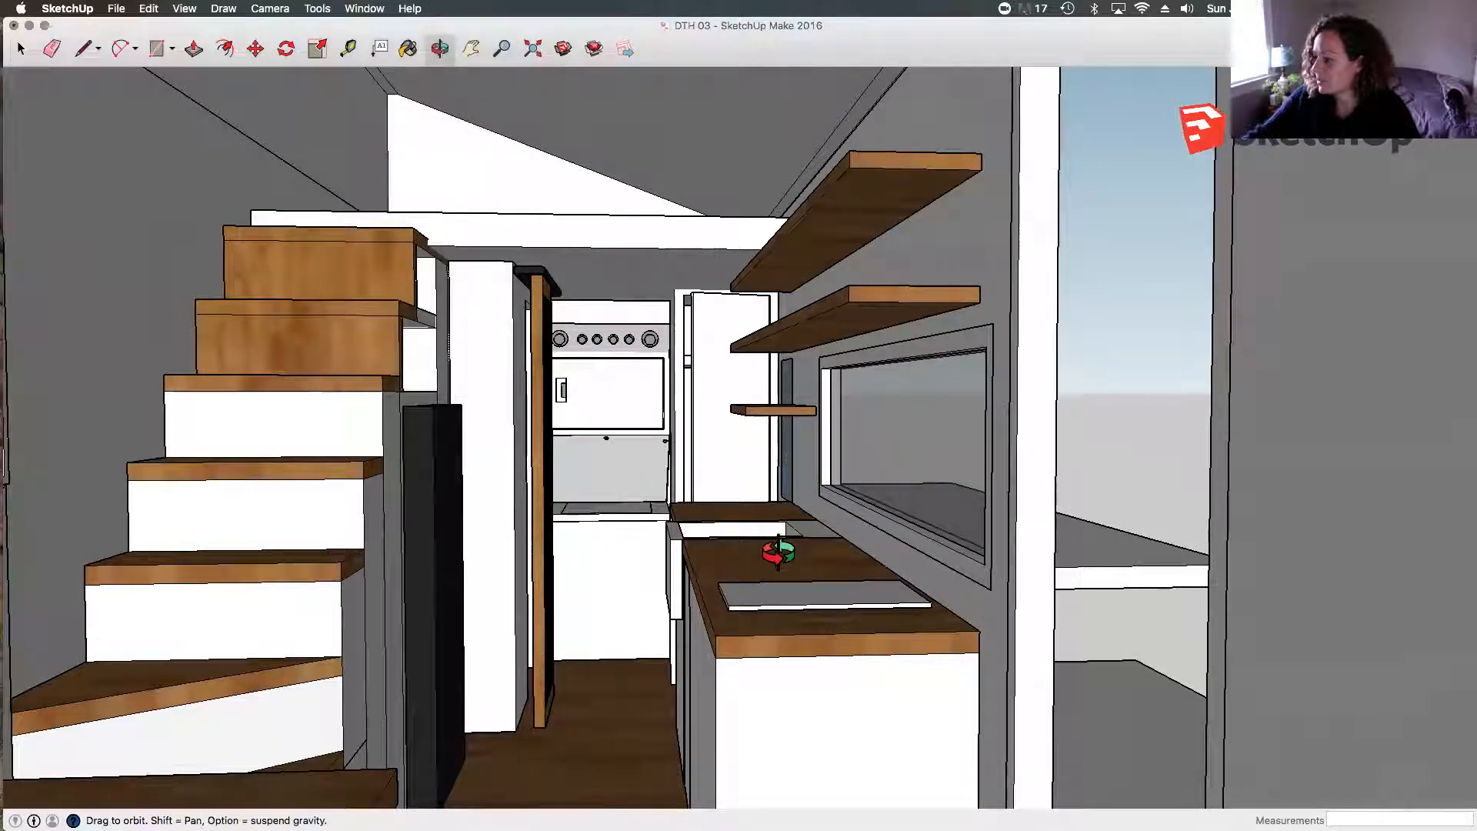
Step: Measure the headroom from the back corner of the loft floor above the stairs up to the sloped roof
scroll(827, 474, up, 3)
drag(827, 473, 660, 465)
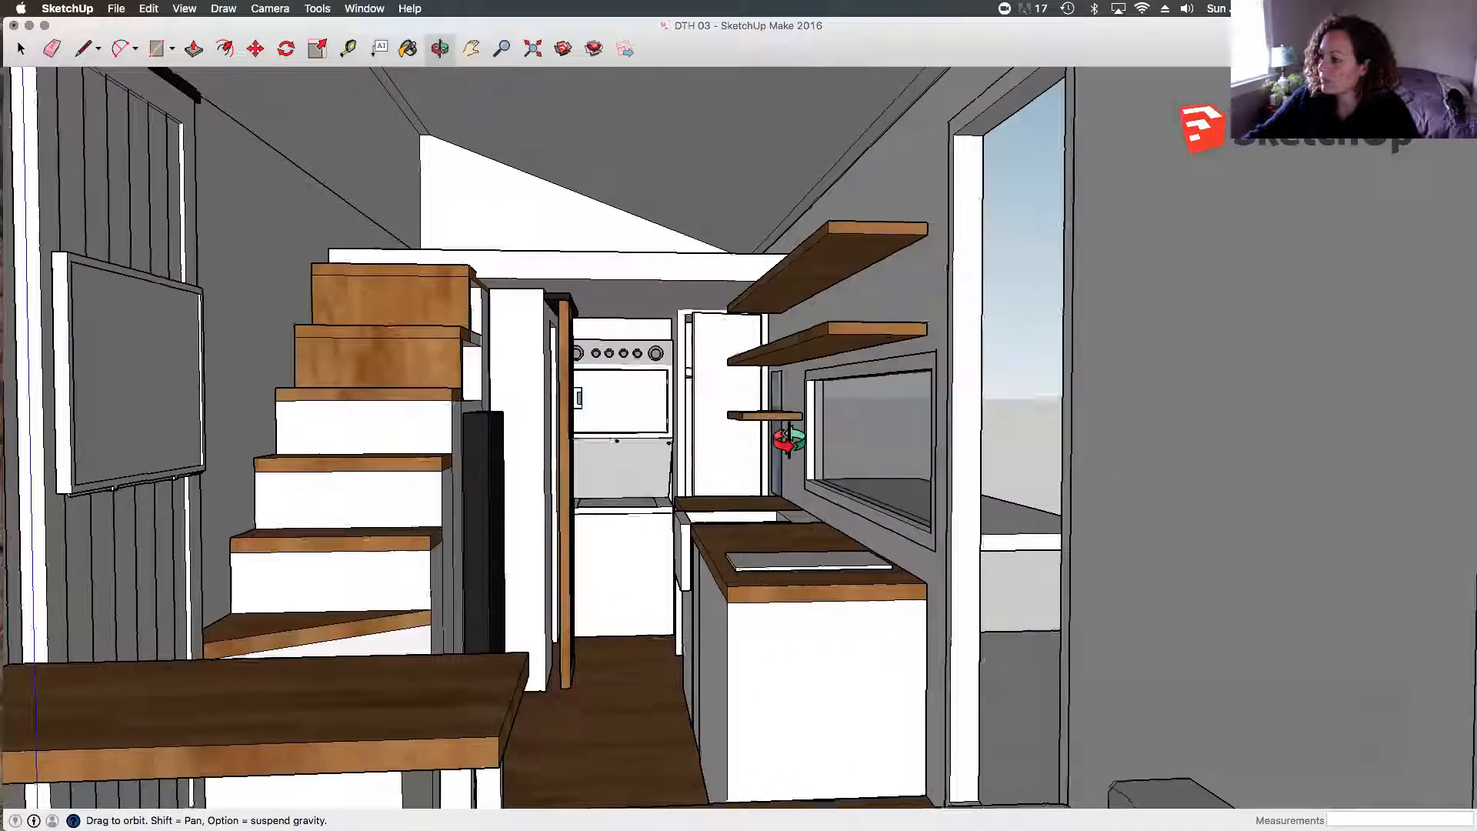
drag(788, 440, 791, 428)
key(h)
drag(576, 290, 572, 326)
scroll(594, 259, up, 3)
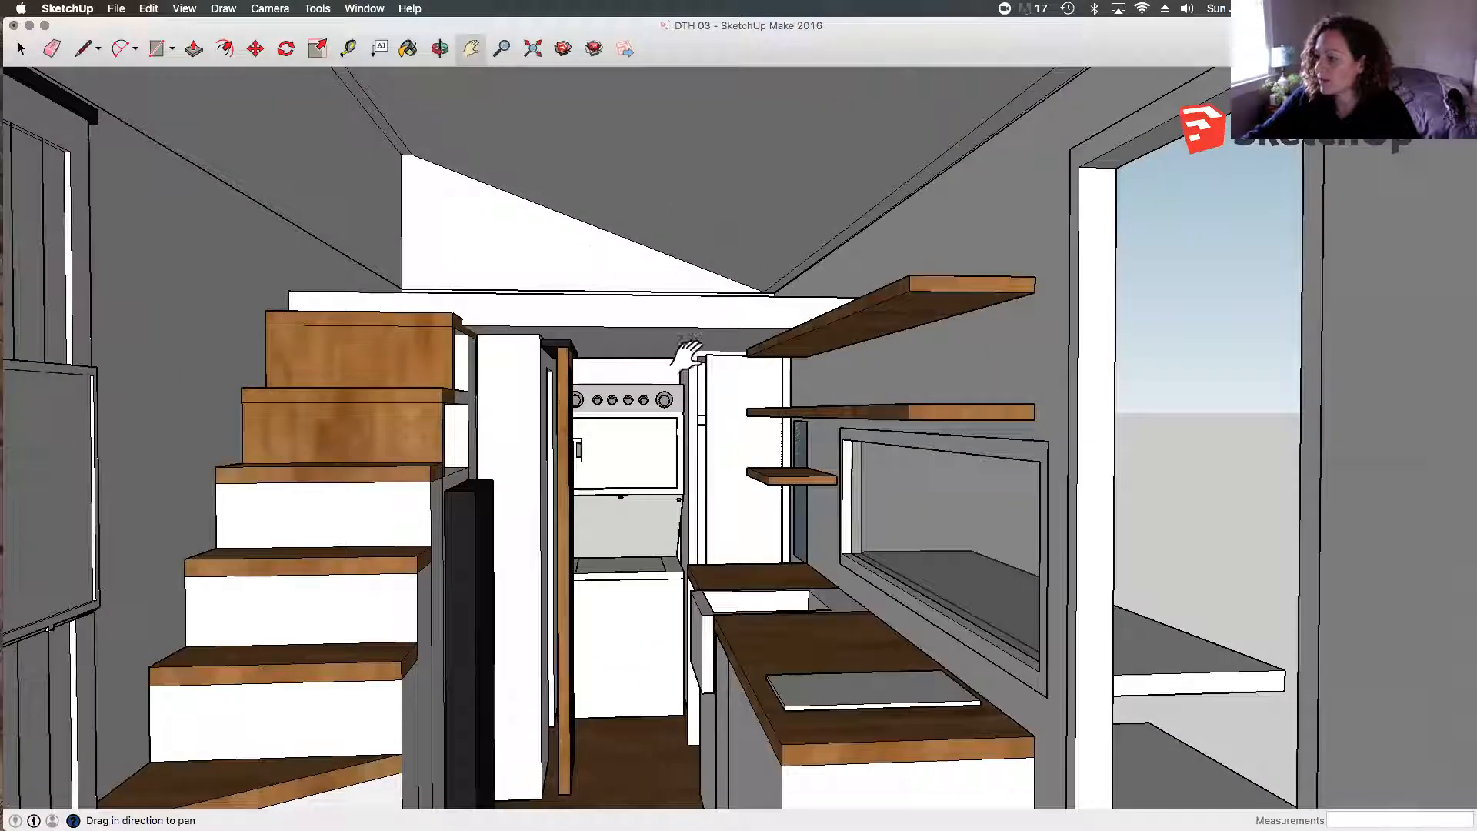
key(o)
drag(563, 254, 490, 205)
key(t)
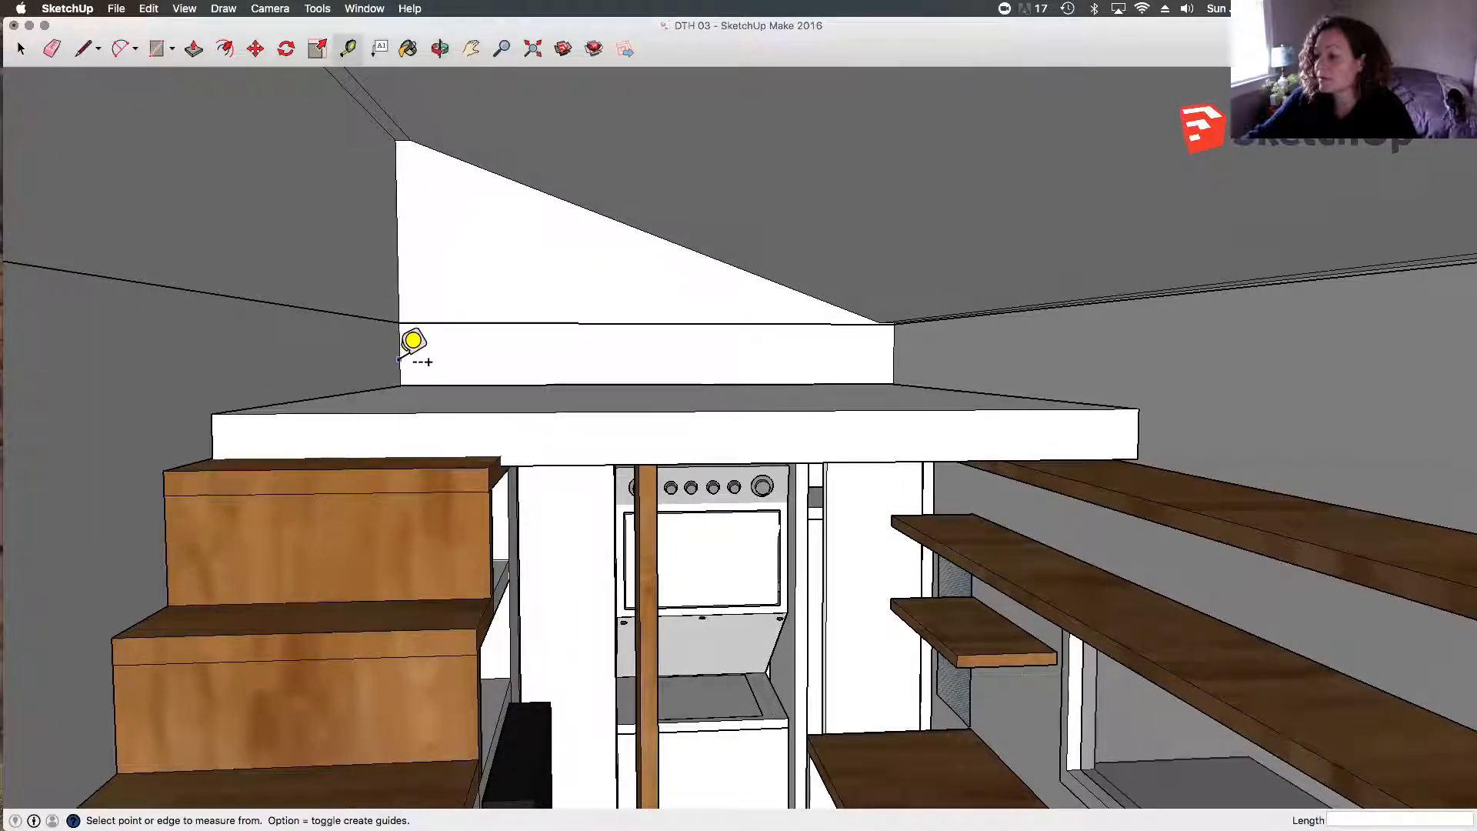
click(402, 383)
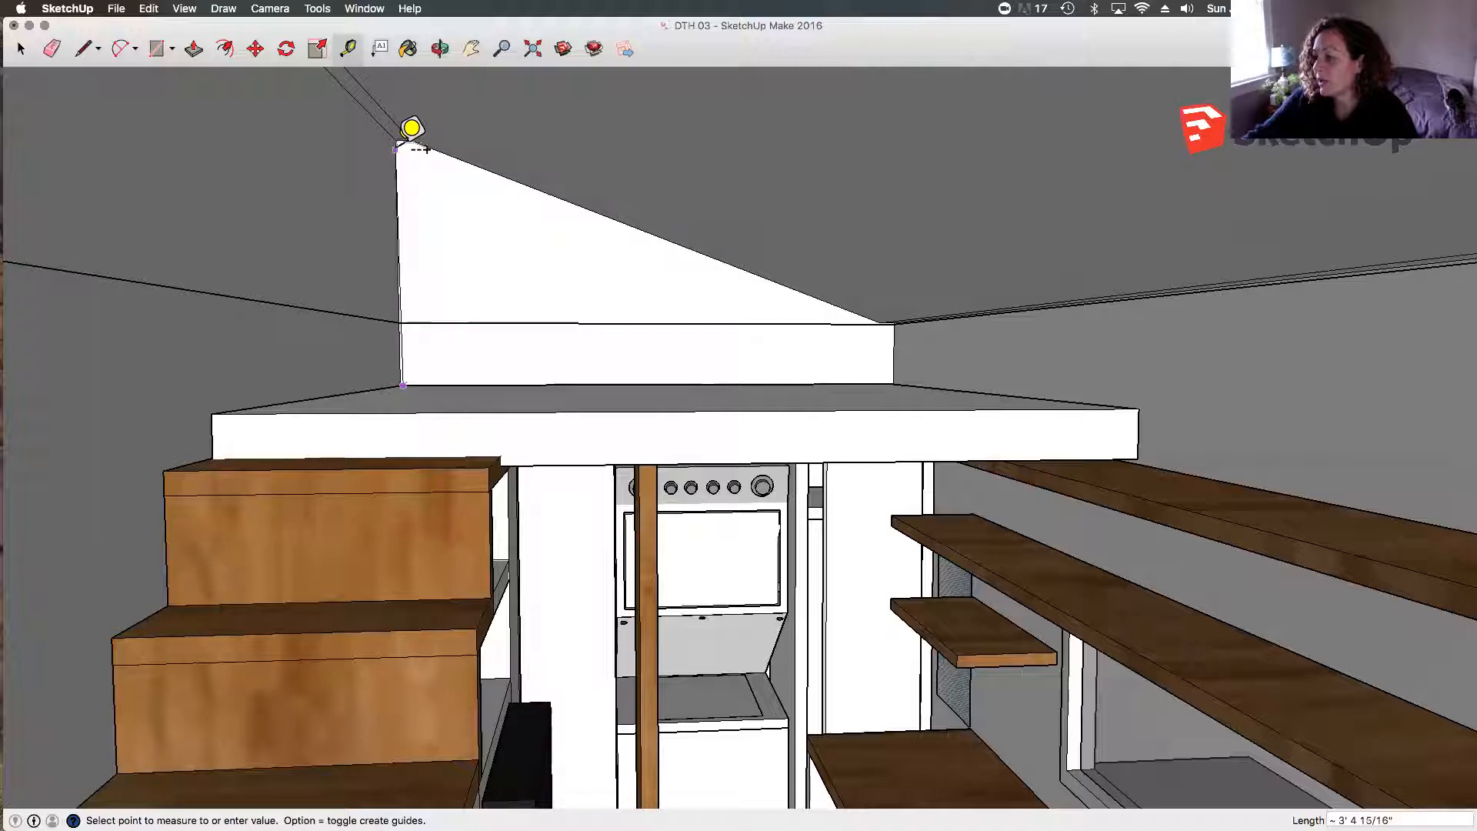
key(space)
Step: Draw a rectangle along the front edge of the loft floor beside the stair opening and push/pull it up into a low box
click(156, 48)
click(508, 411)
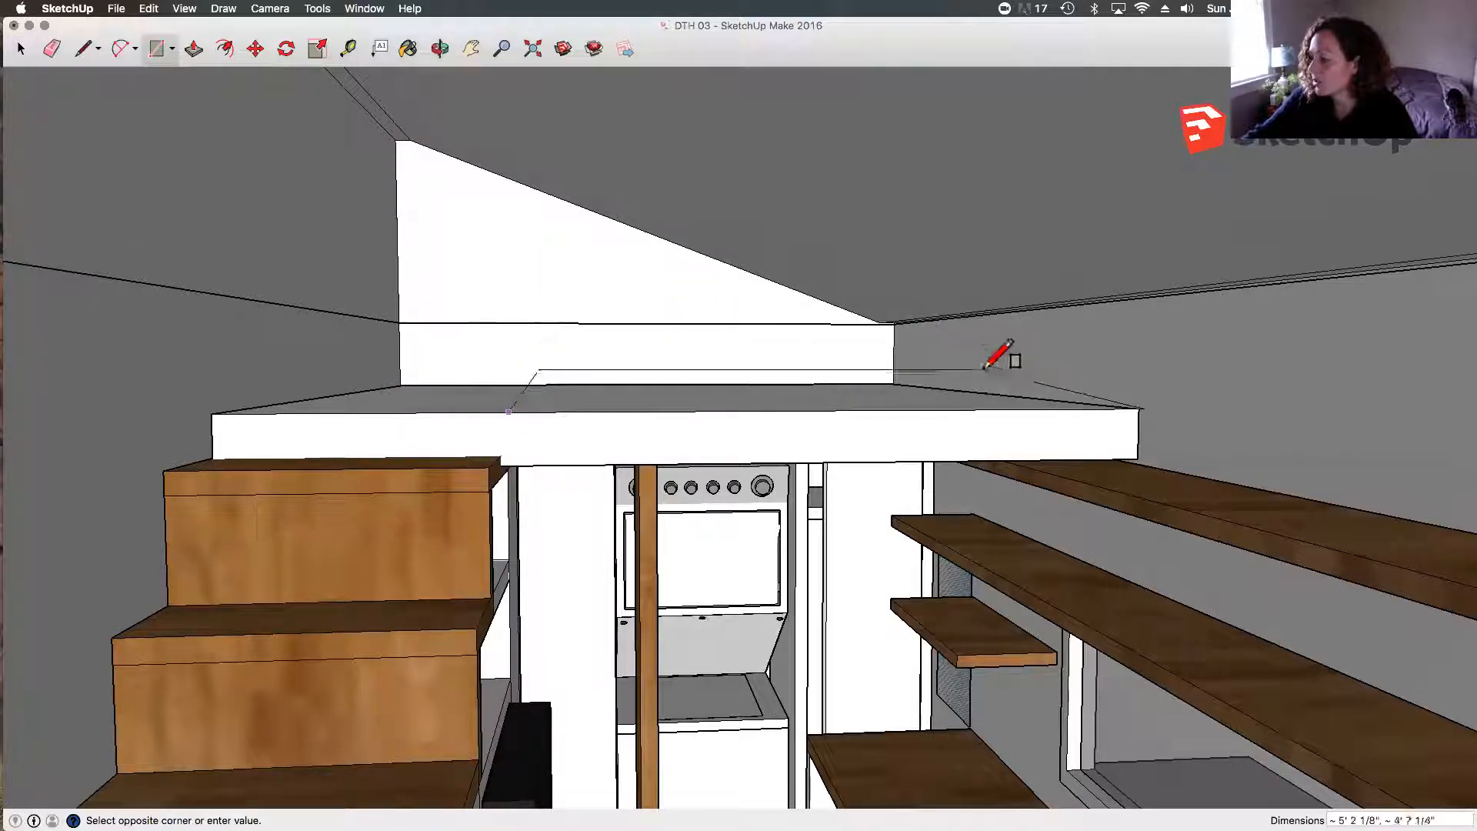
click(1047, 400)
key(space)
click(1040, 407)
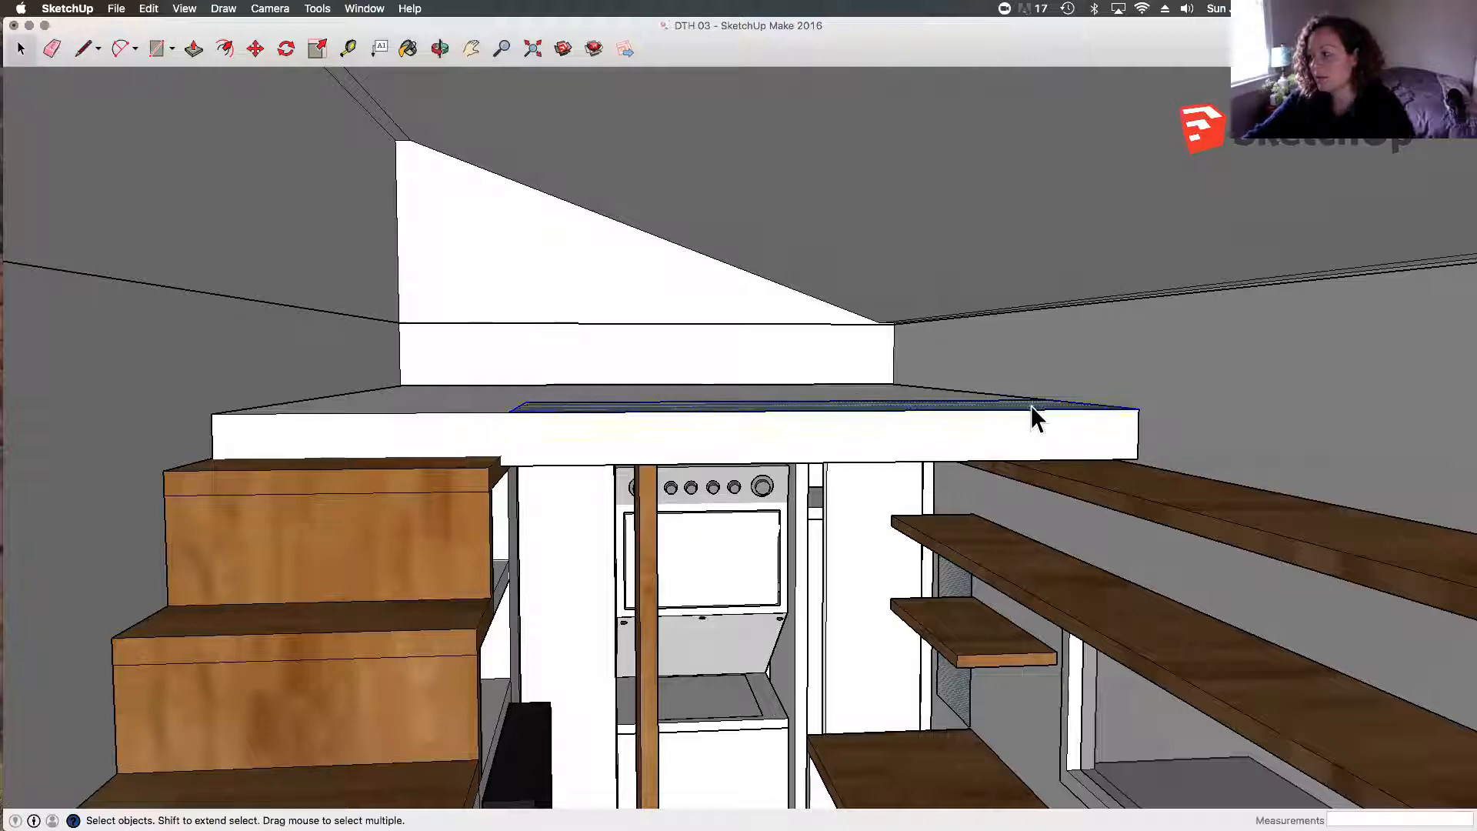
key(p)
drag(1031, 416, 1032, 331)
key(space)
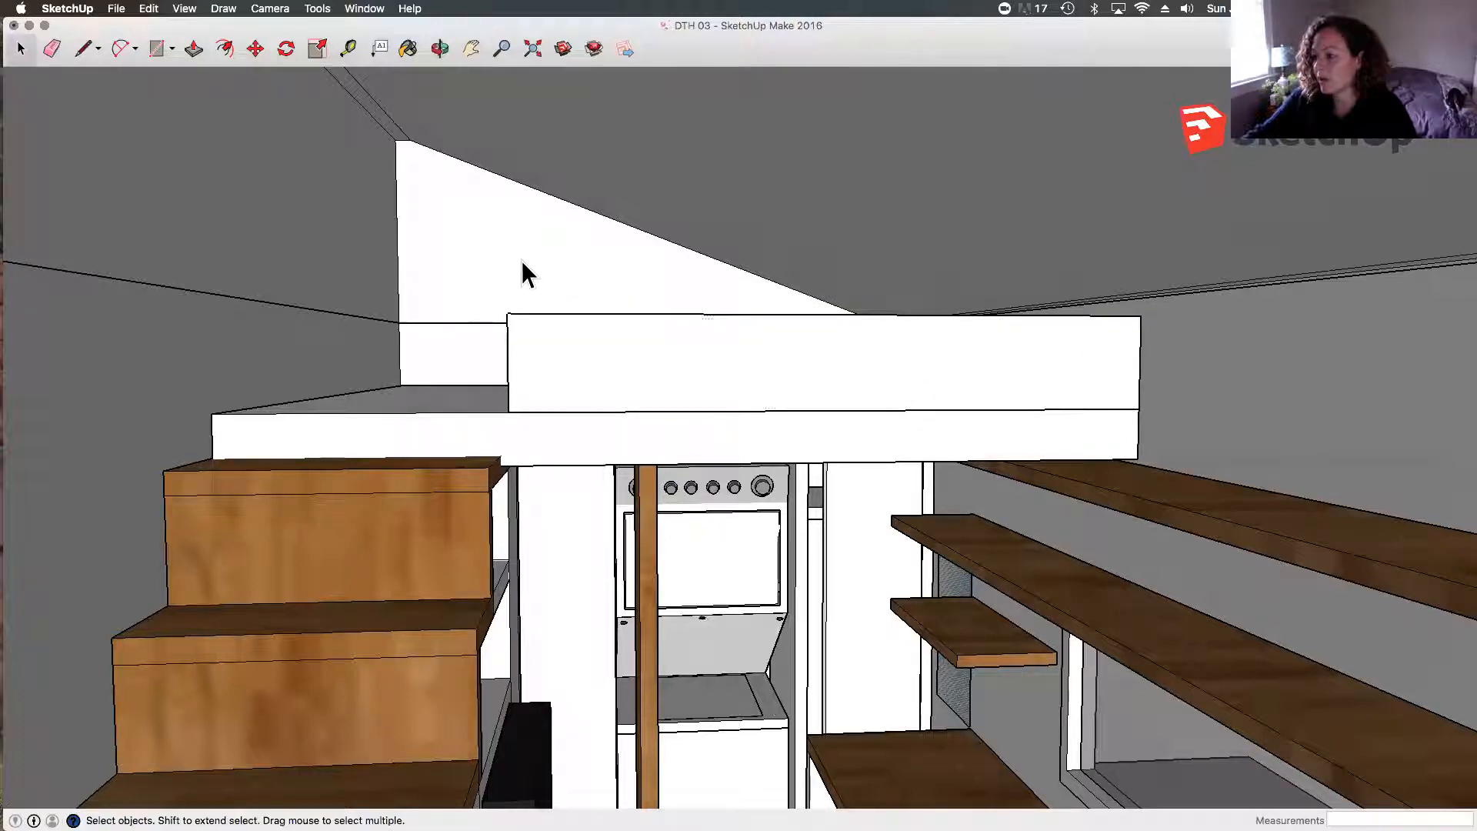
Step: Measure the vertical height from the loft floor's edge on the stair side up to the roof
key(t)
click(375, 389)
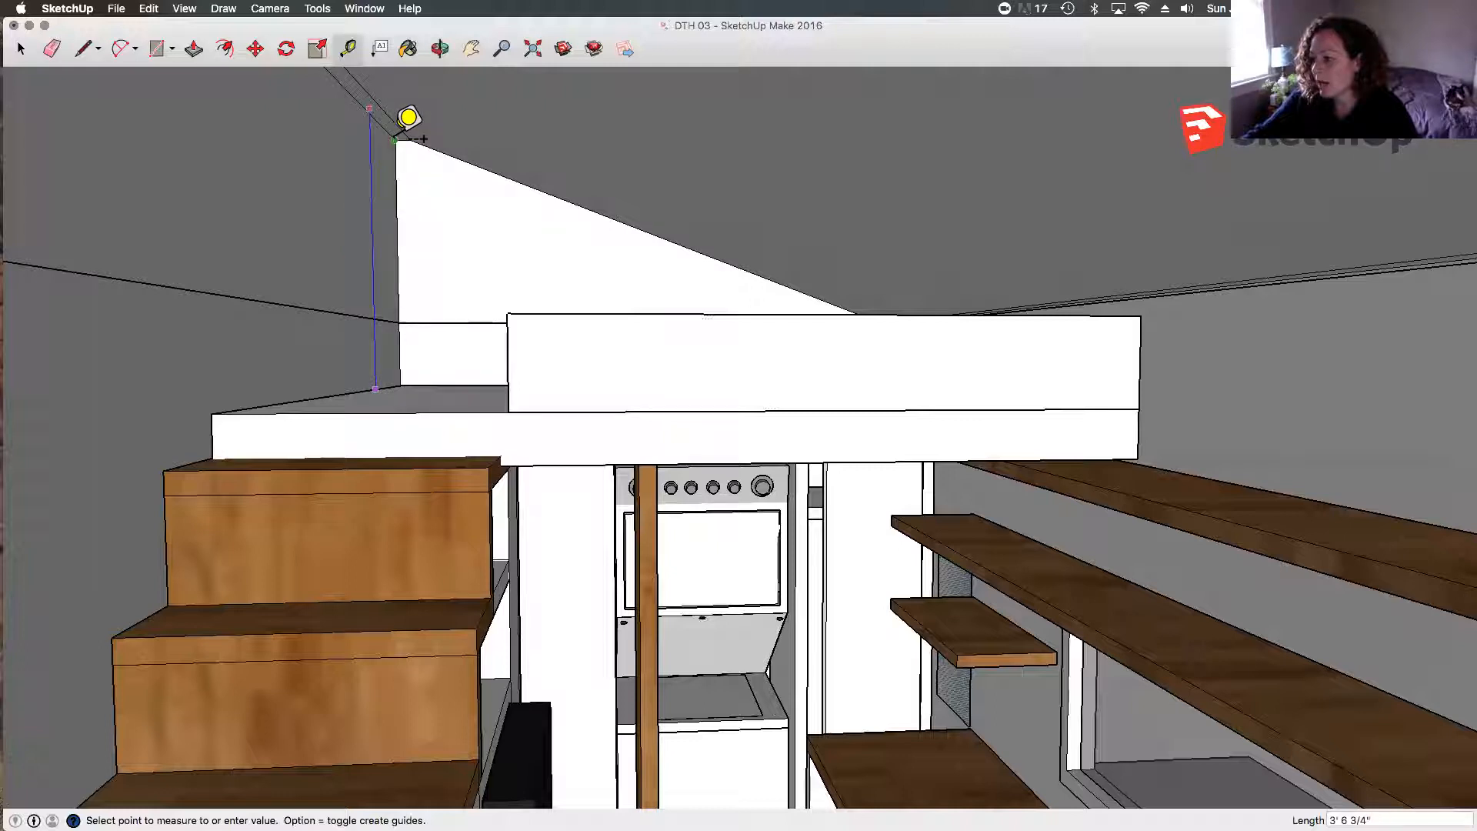
key(space)
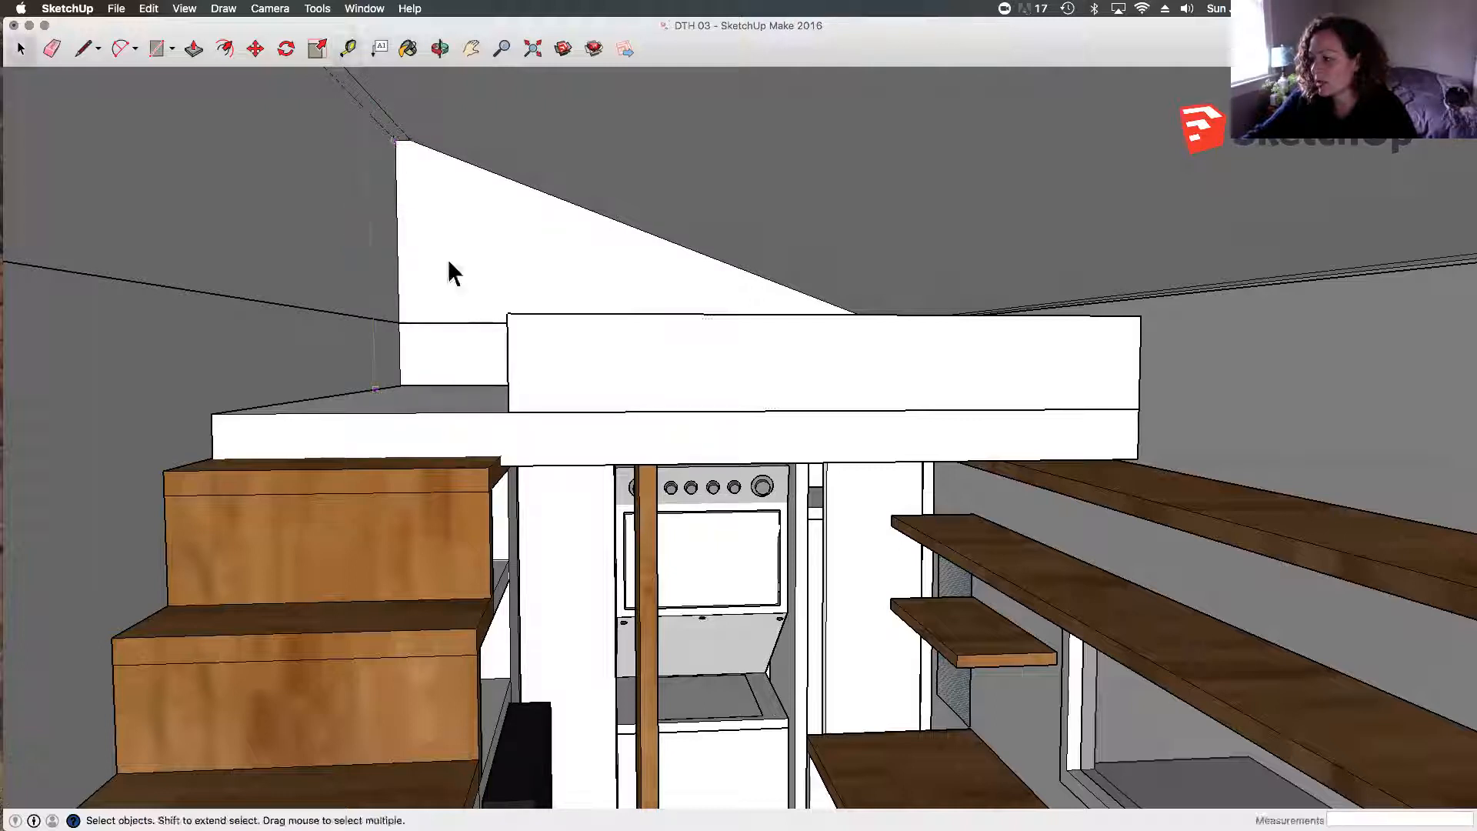
Step: Measure the vertical height from the loft floor to the sloped roof near the low end of the back wall
scroll(703, 329, up, 2)
key(o)
drag(690, 331, 749, 413)
key(space)
key(t)
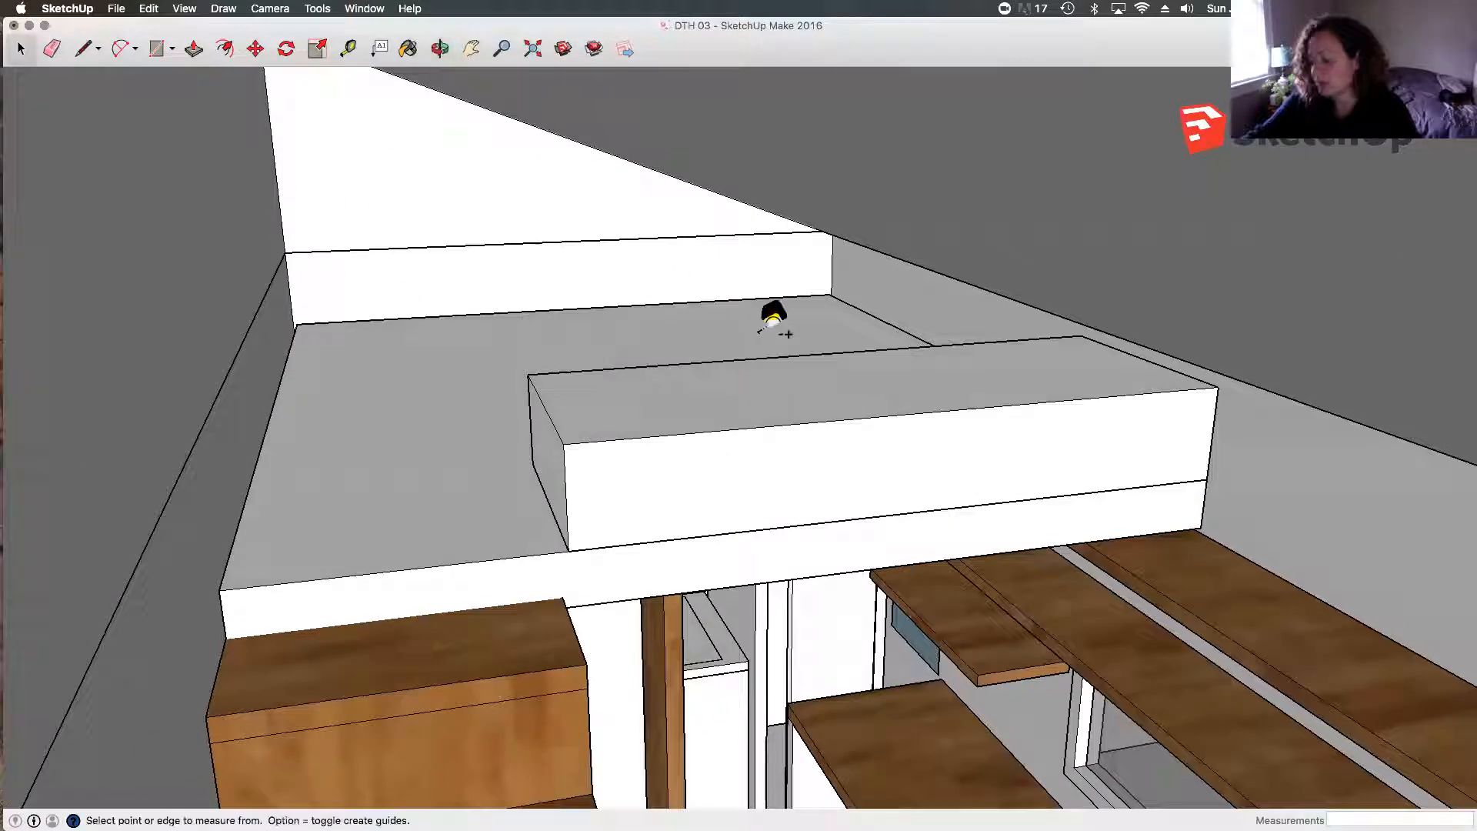
click(746, 310)
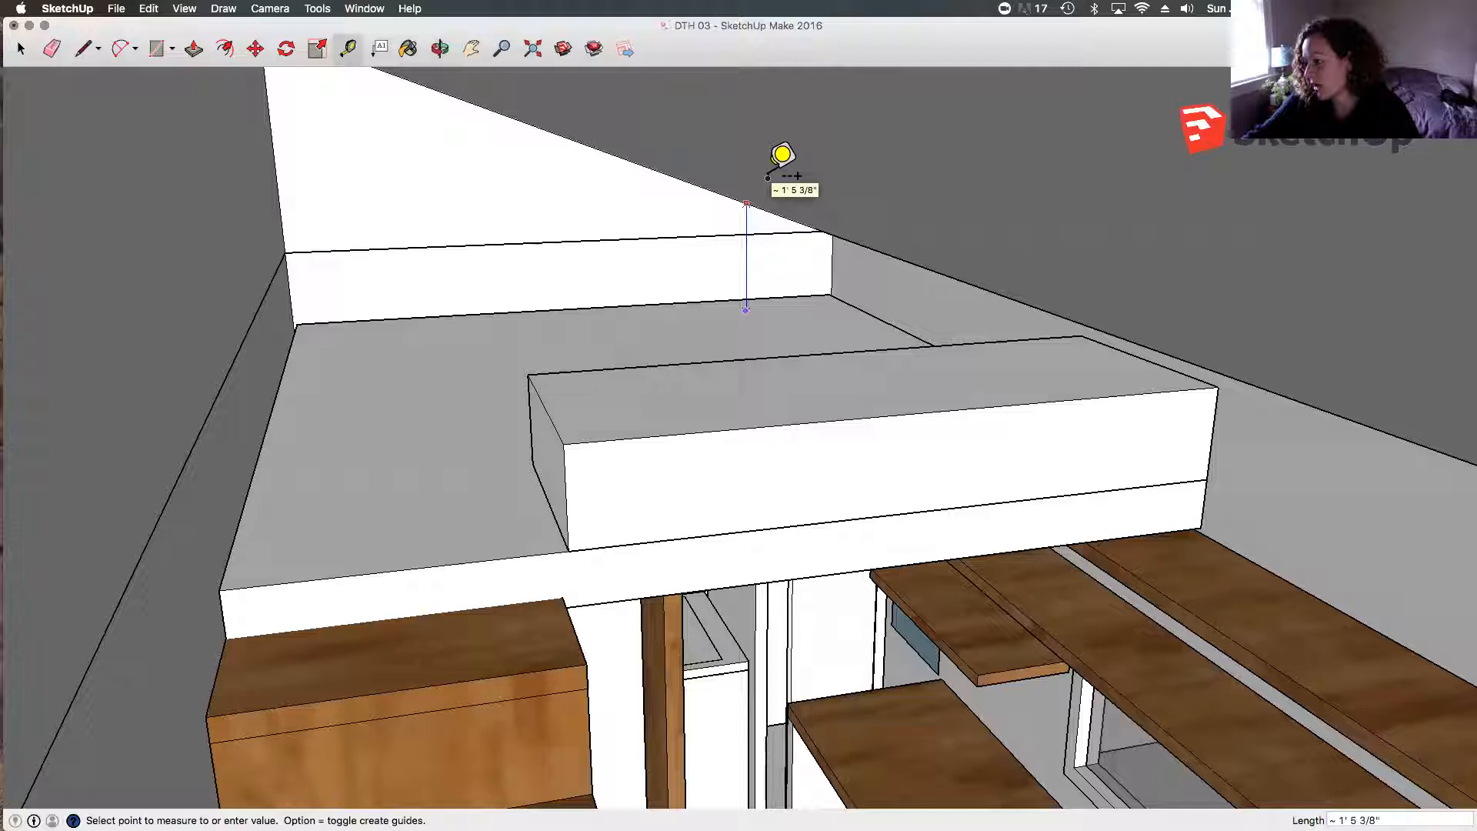
key(space)
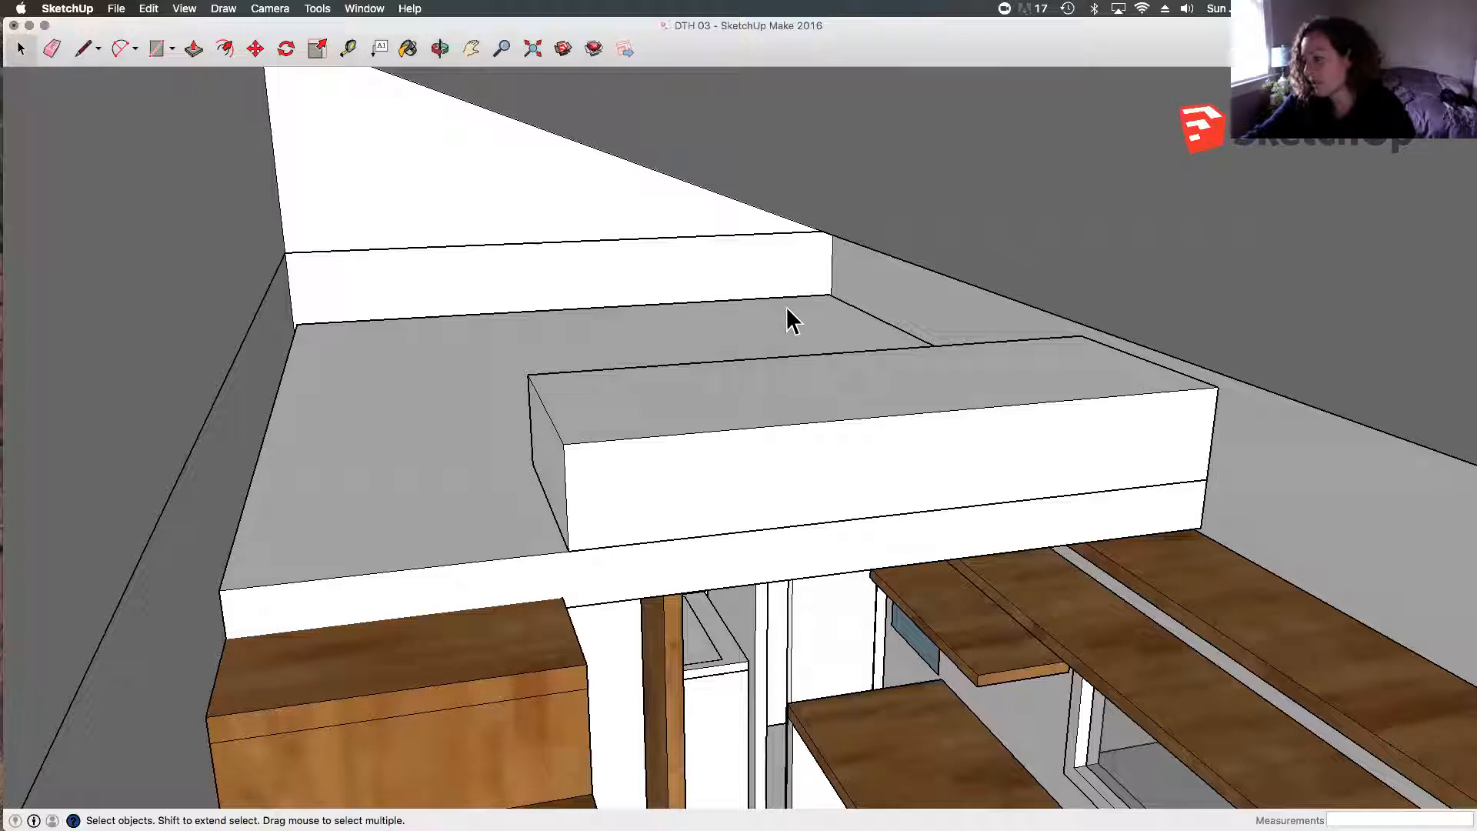
Step: Place a guide parallel to the loft floor's low side edge and measure the back wall's height at that guide
key(t)
click(859, 310)
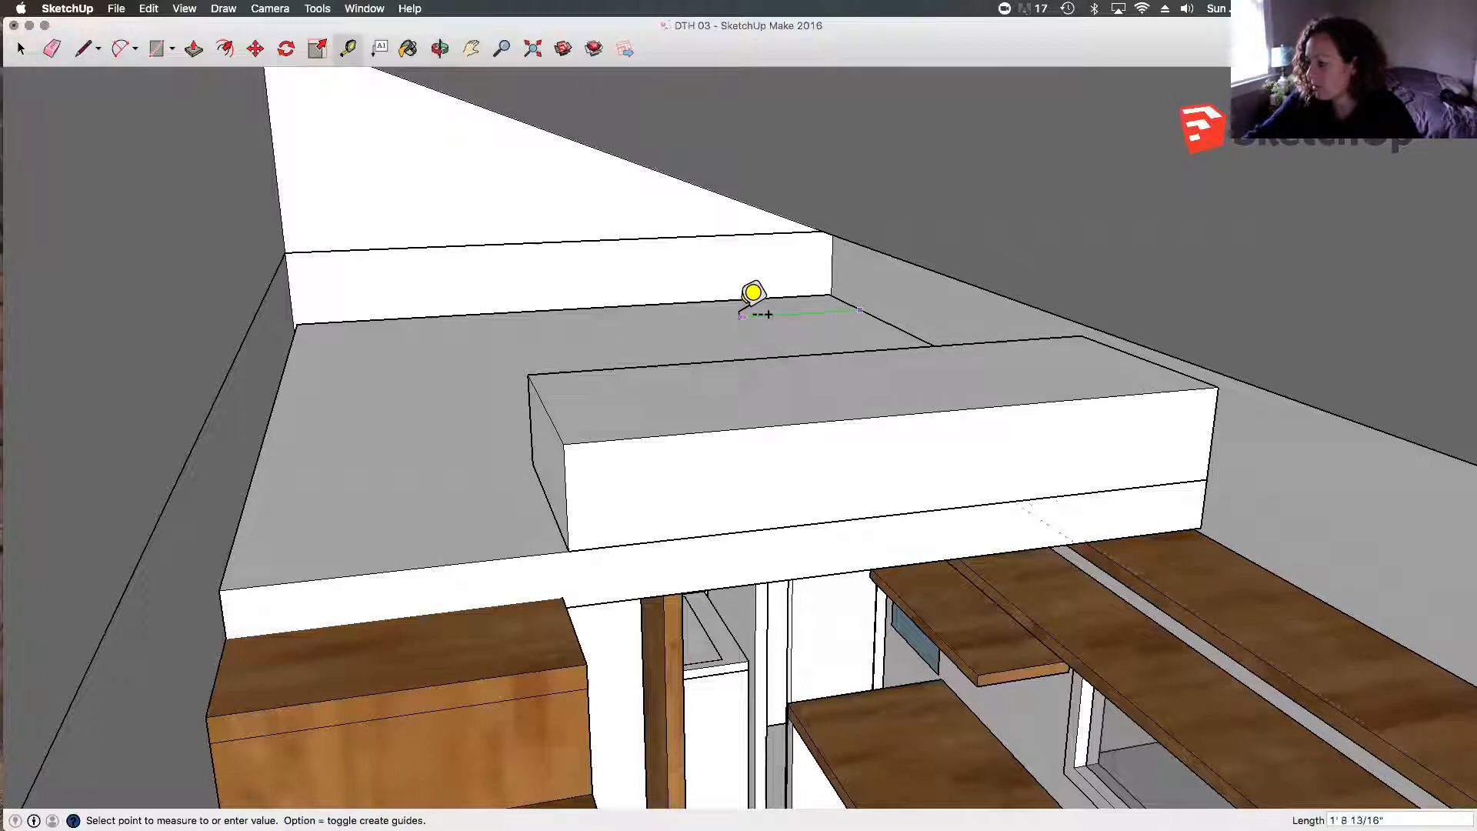
key(Return)
key(space)
key(t)
click(697, 301)
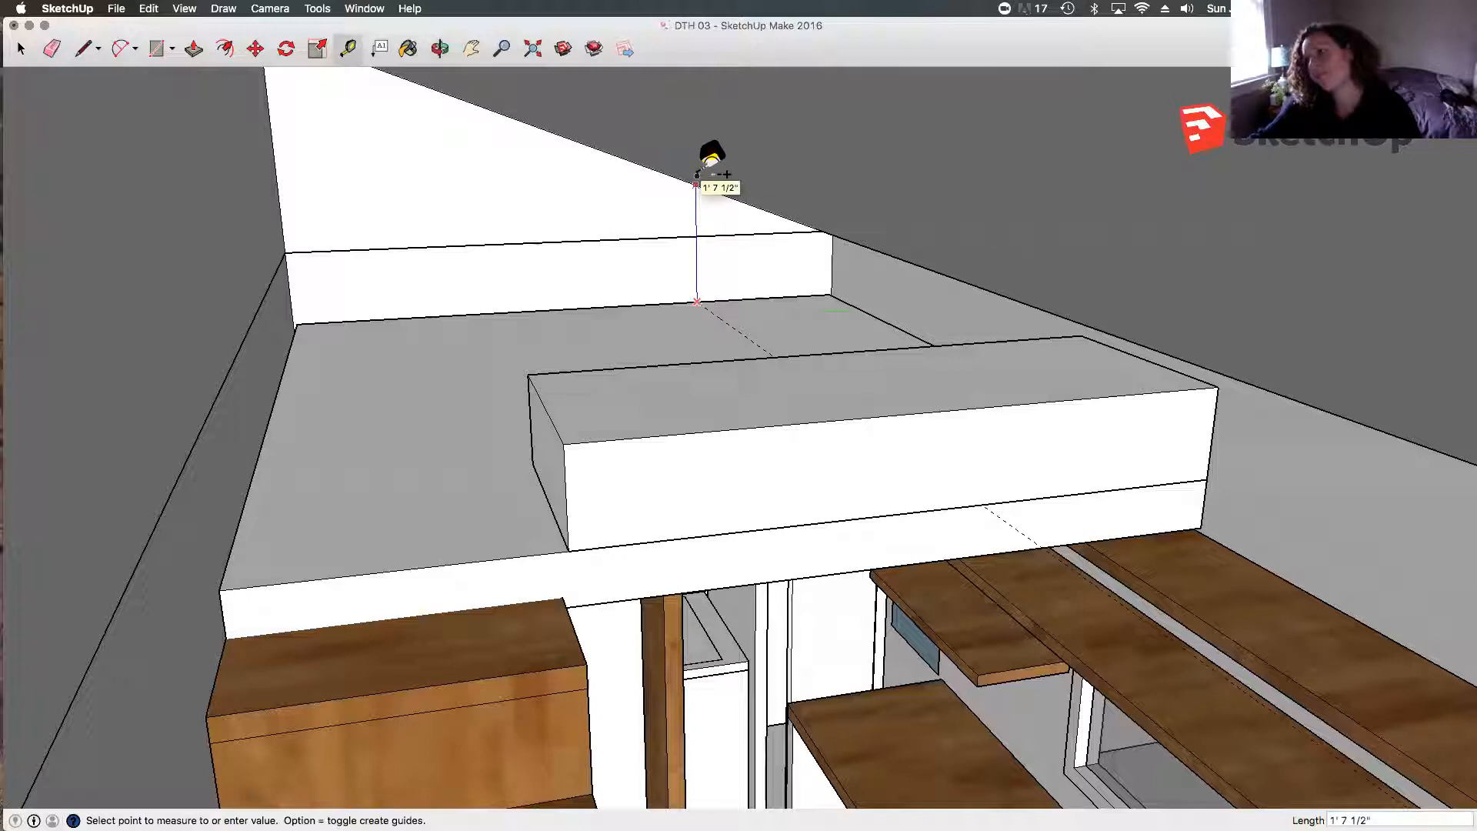
key(space)
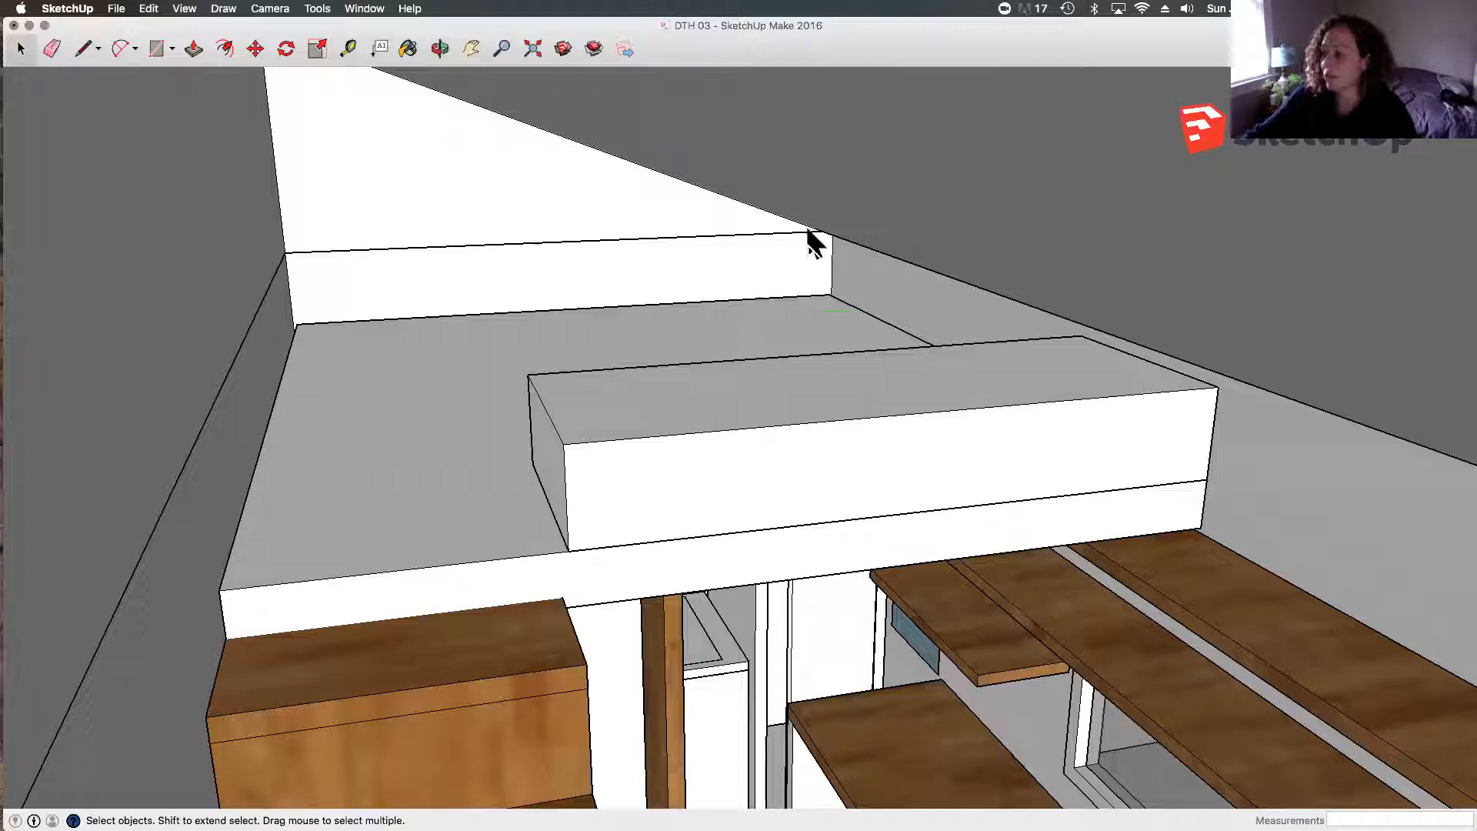
Step: Examine the living area from the kitchen, including the sofa, end window, table, small loft and the wall with the TV and sliding doors
middle_drag(817, 262, 616, 280)
middle_drag(1127, 346, 815, 429)
middle_drag(1216, 310, 1041, 399)
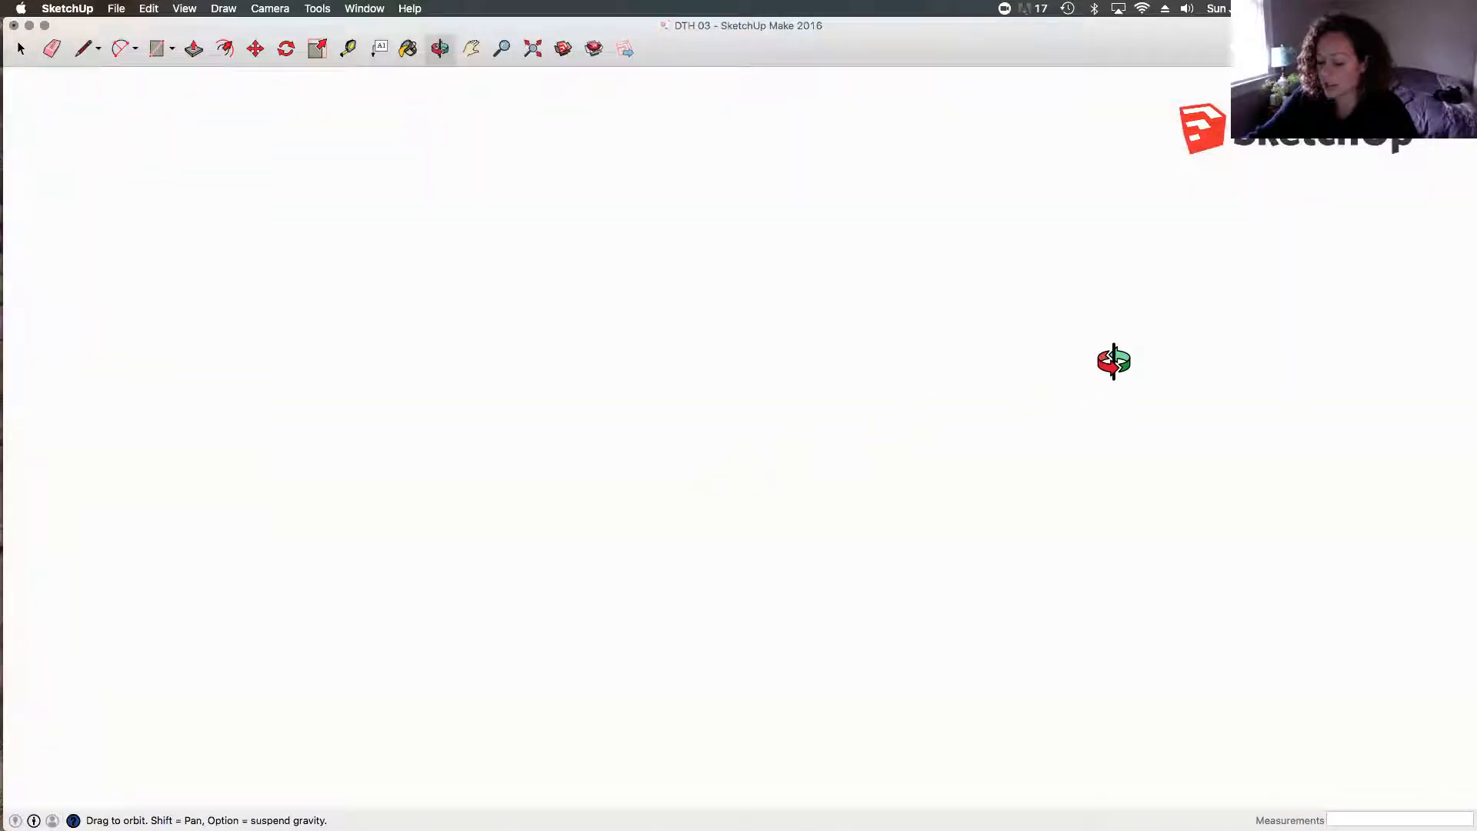
shift+middle_drag(1112, 359, 646, 267)
middle_drag(544, 303, 577, 461)
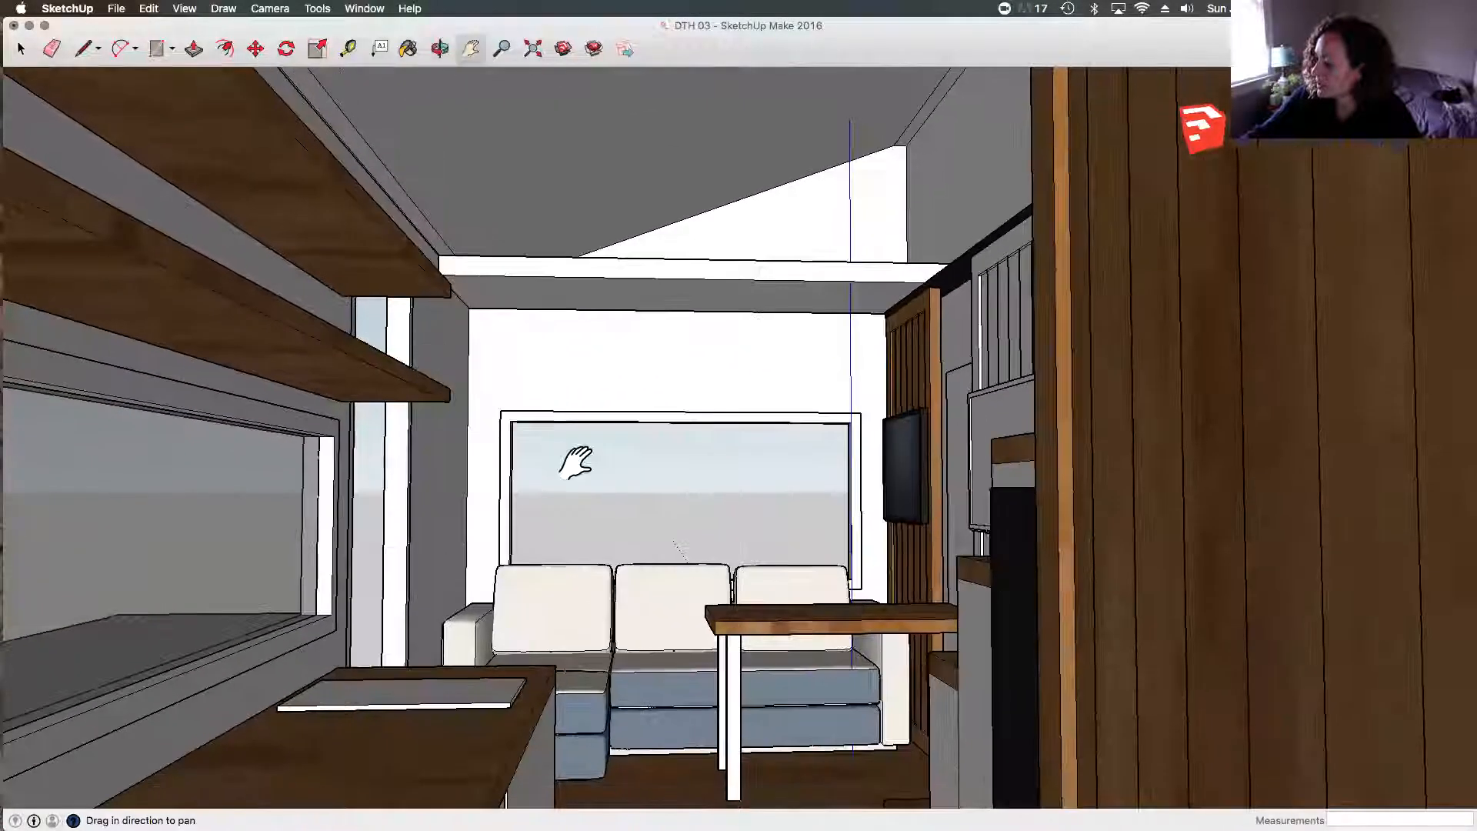
middle_drag(792, 696, 824, 698)
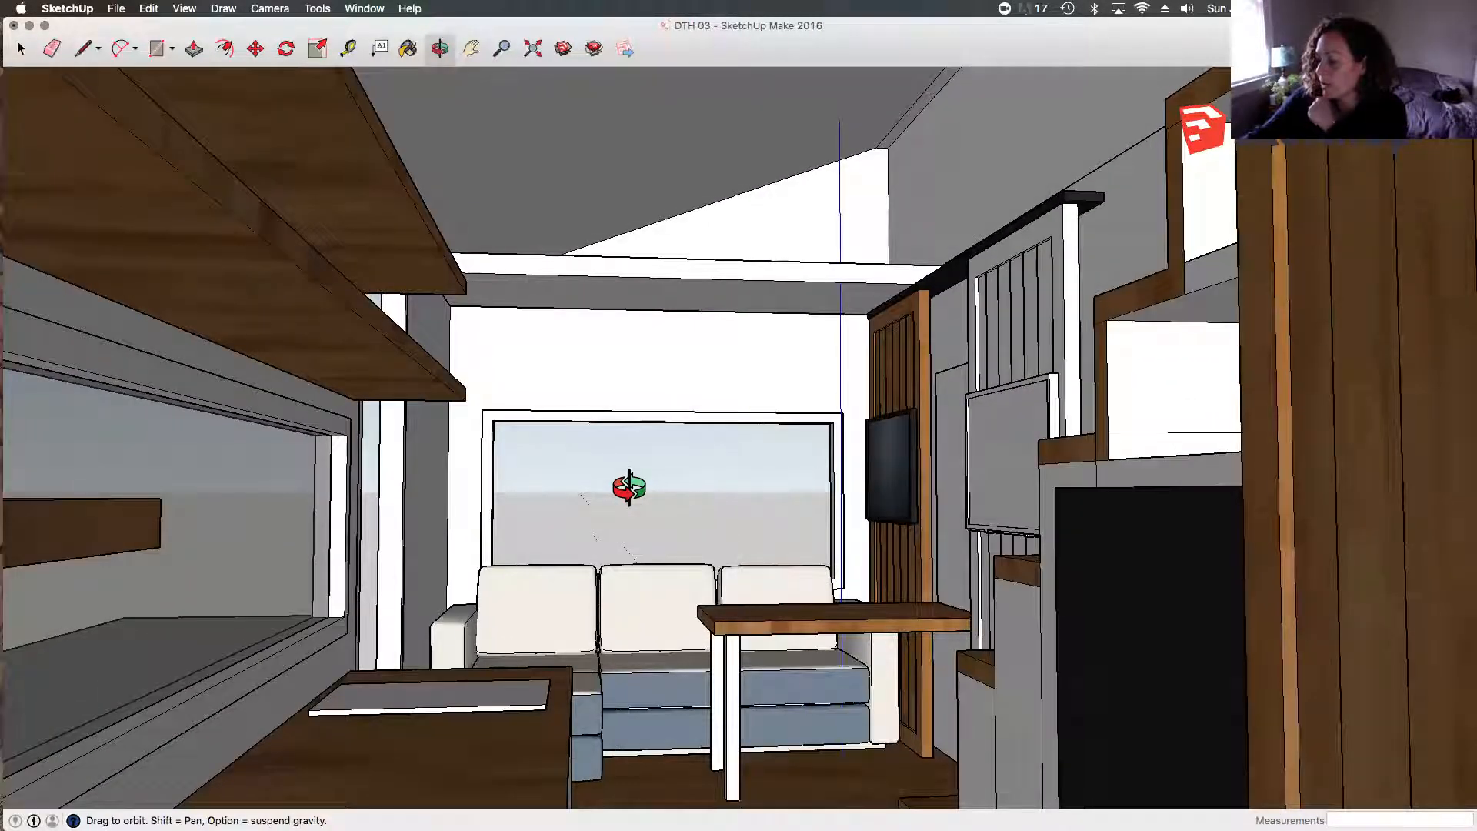
middle_drag(685, 530, 706, 488)
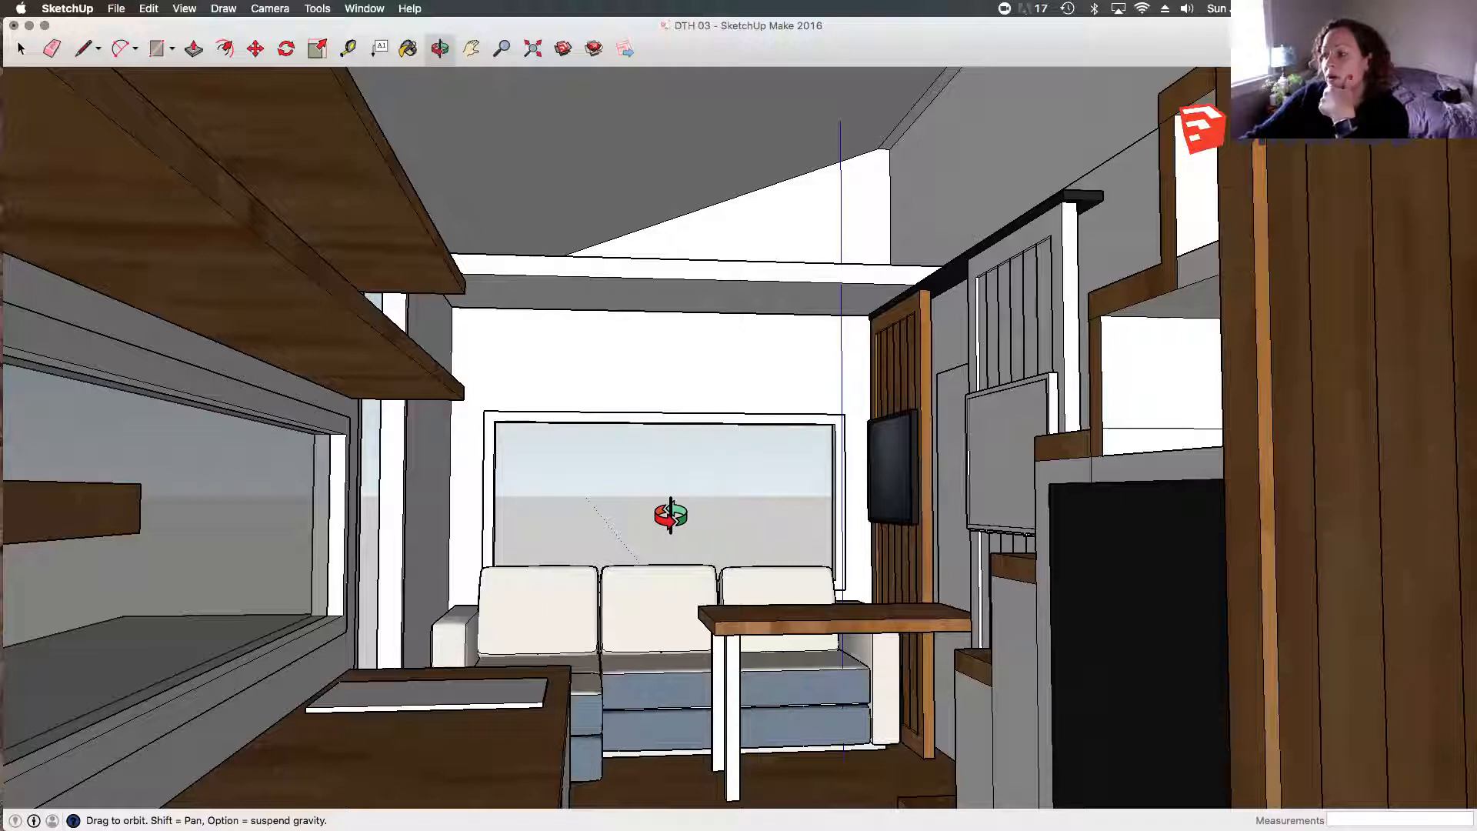
drag(689, 554, 750, 573)
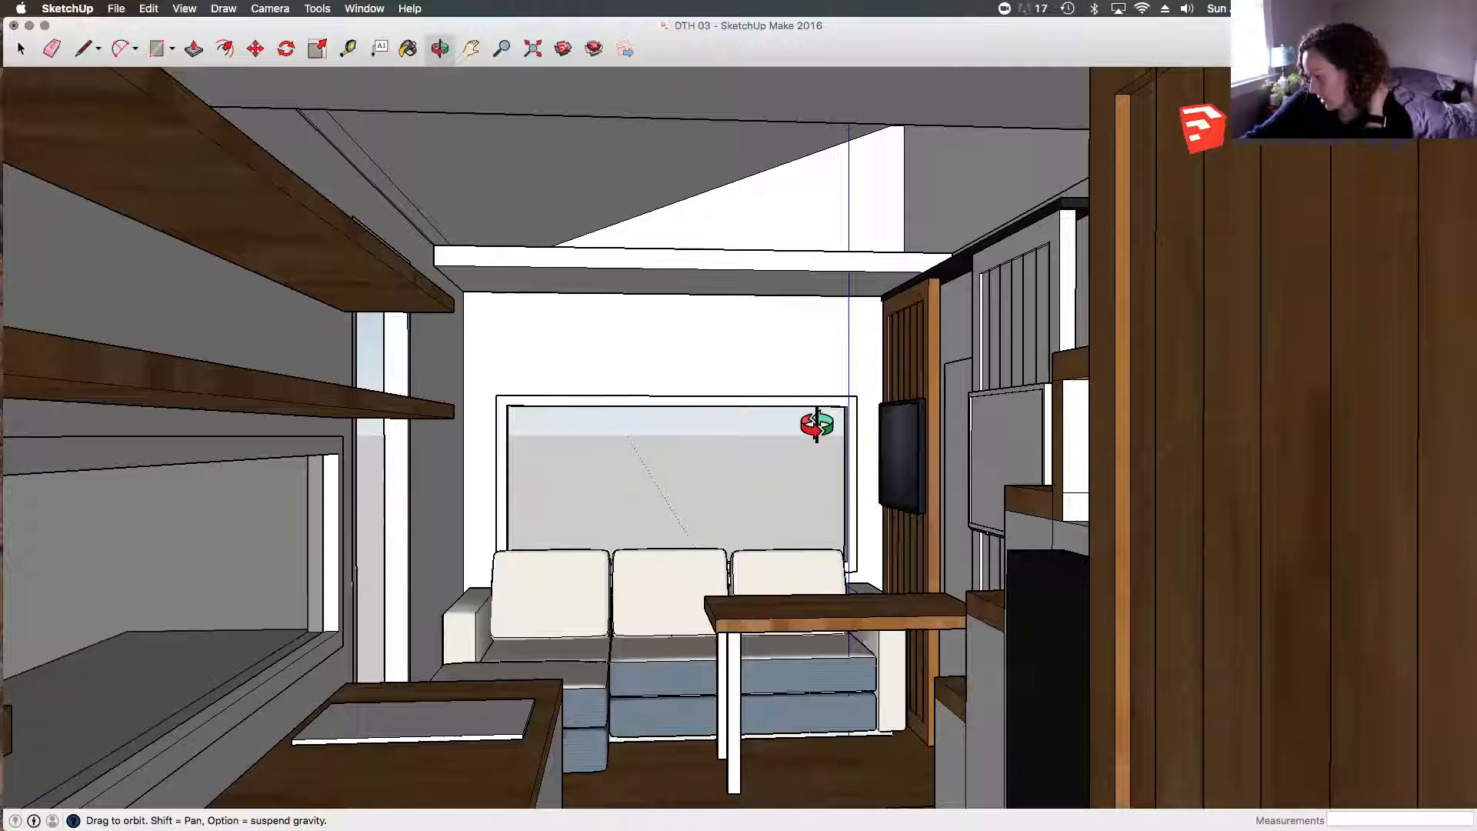
drag(841, 554, 935, 560)
scroll(852, 462, up, 2)
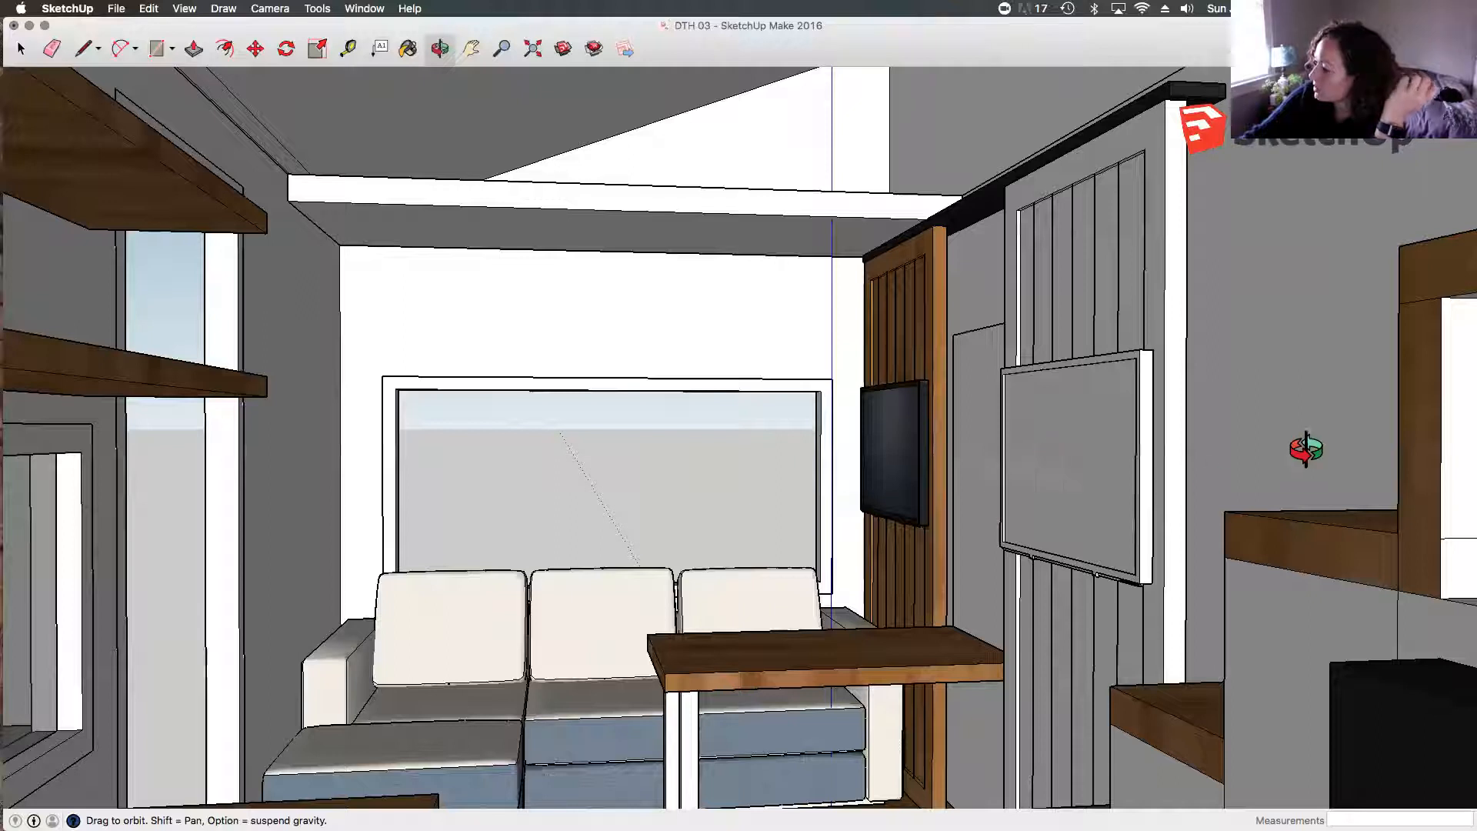
scroll(1274, 454, up, 2)
drag(1025, 568, 1473, 508)
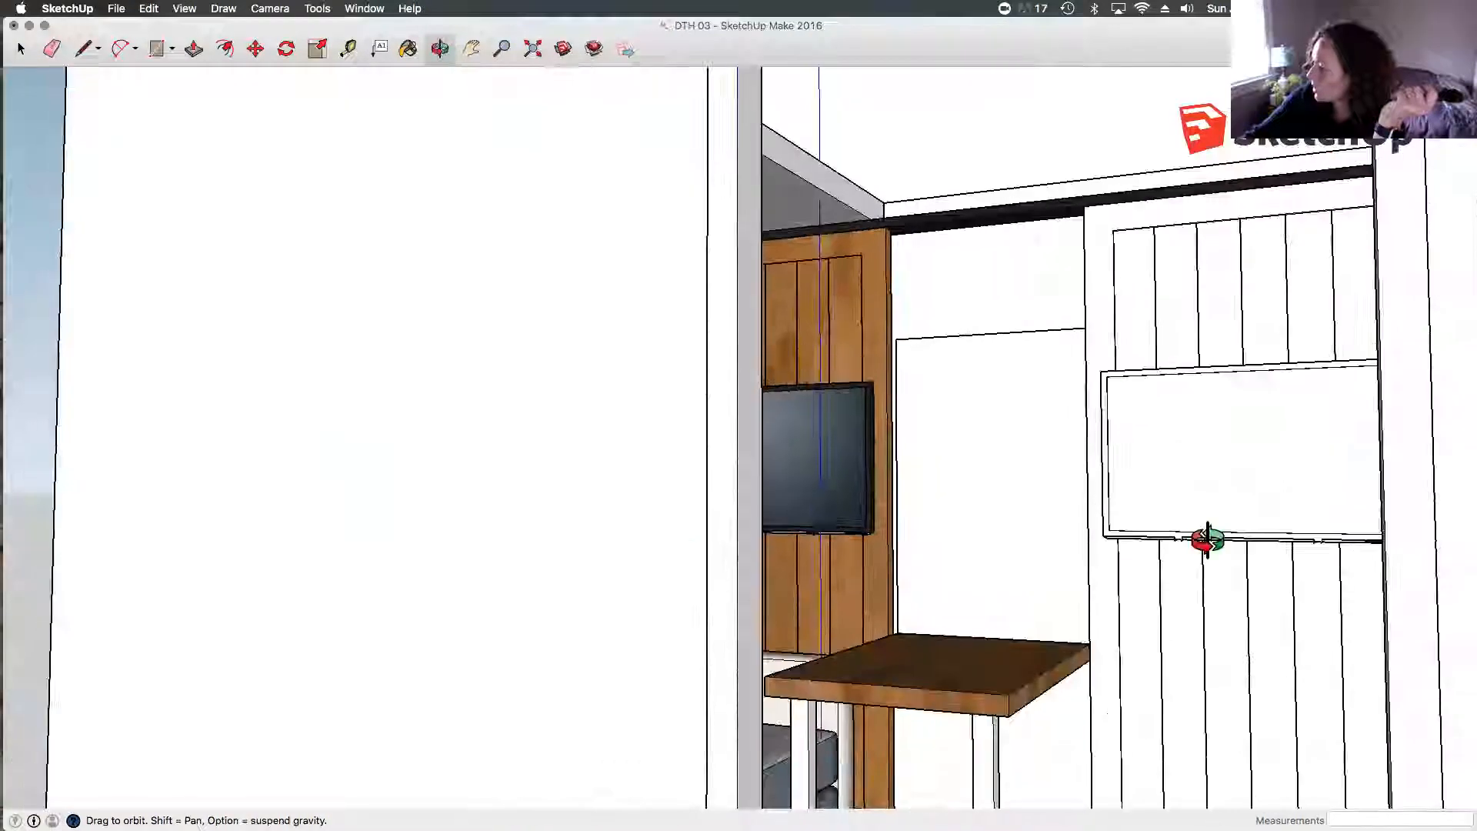
Step: Examine the sliding-door wall and the staircase as seen through the entrance door from outside
scroll(600, 531, down, 6)
scroll(702, 522, up, 4)
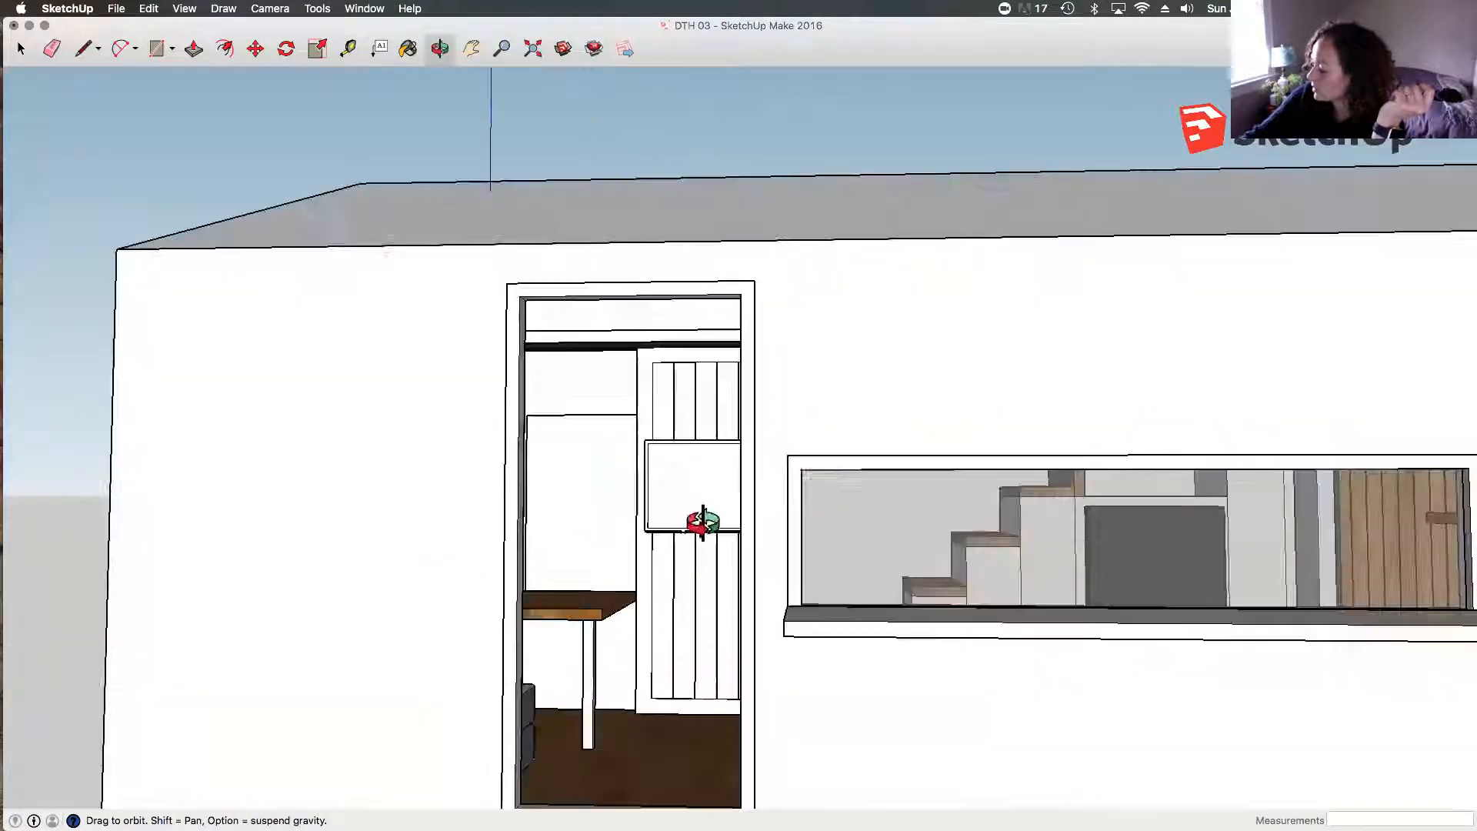
scroll(703, 522, up, 8)
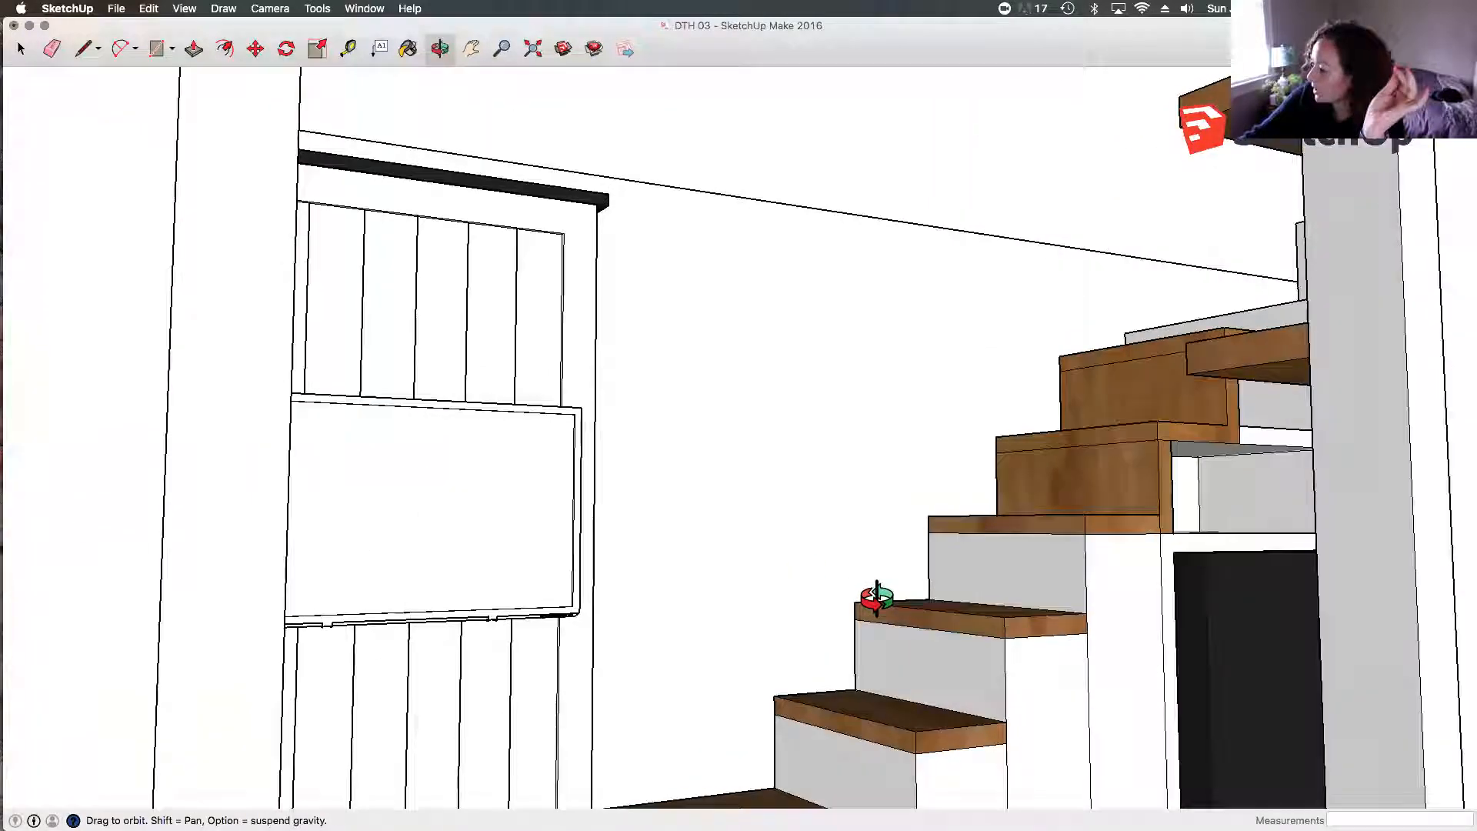
scroll(877, 597, up, 2)
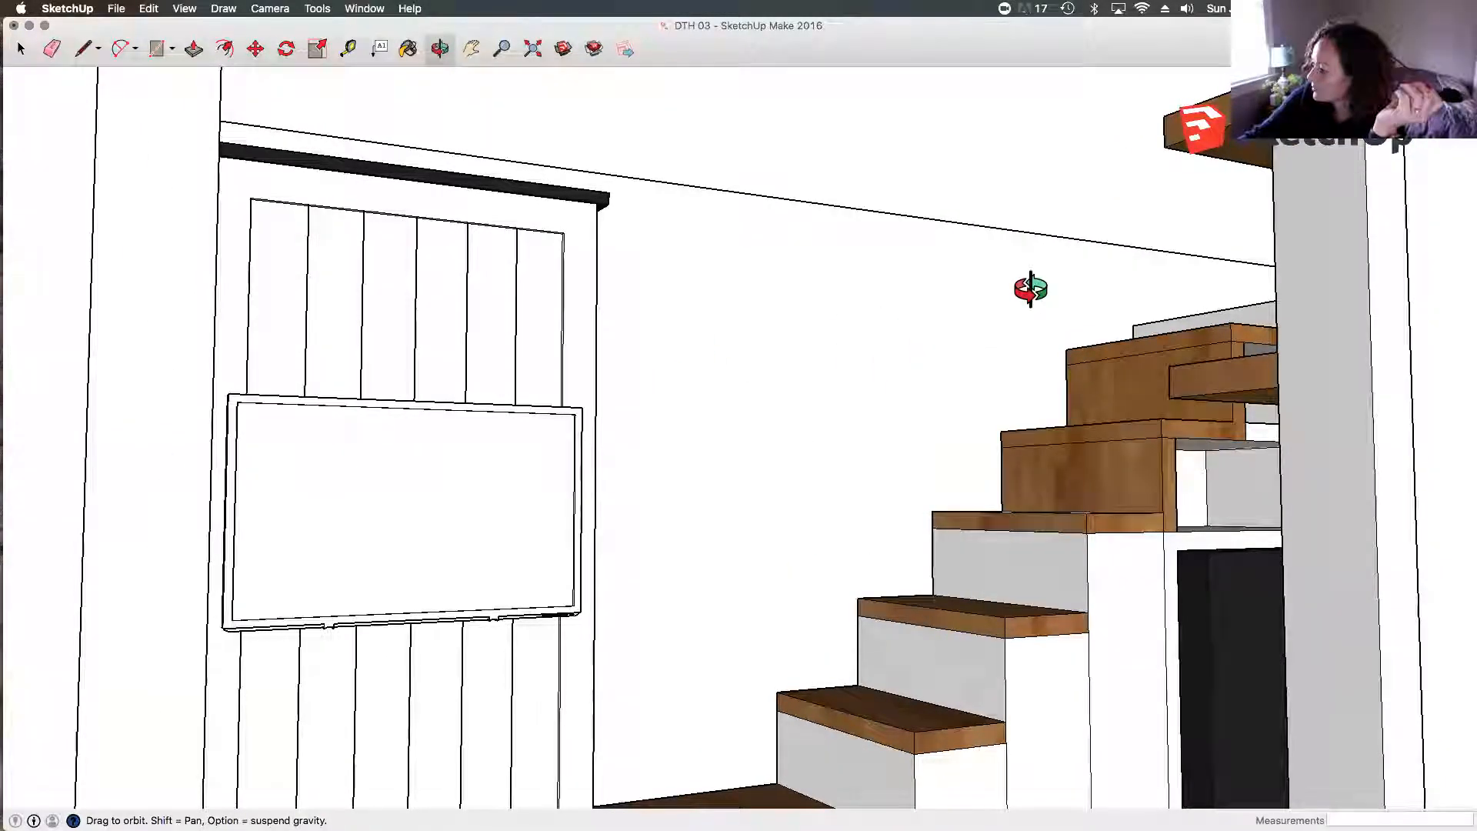
Step: Draw a long, narrow rectangle about 7' 9" by 1' 5" on the upper part of the back side, near the loft end
scroll(376, 376, down, 10)
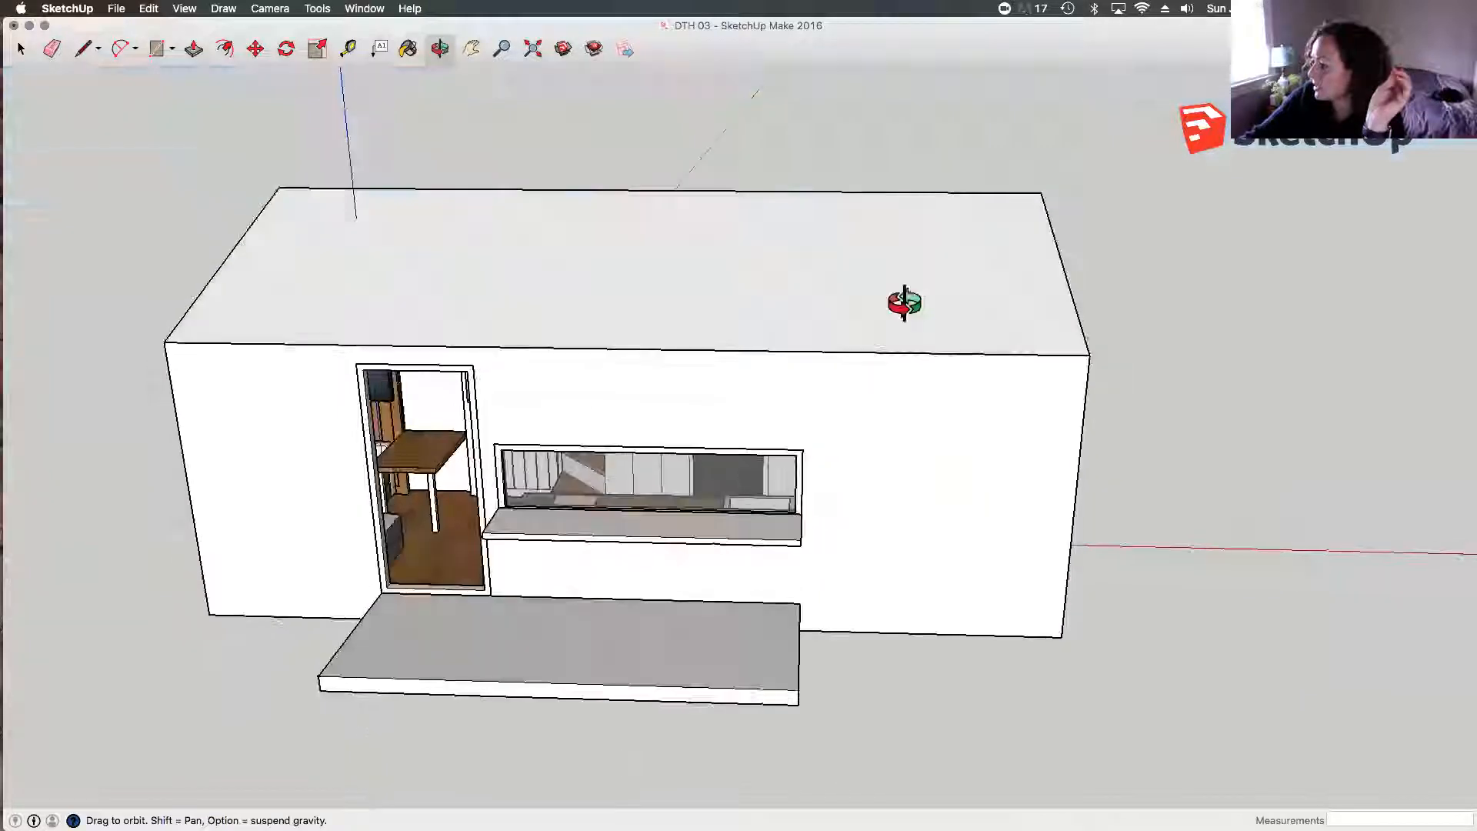
drag(794, 331, 452, 335)
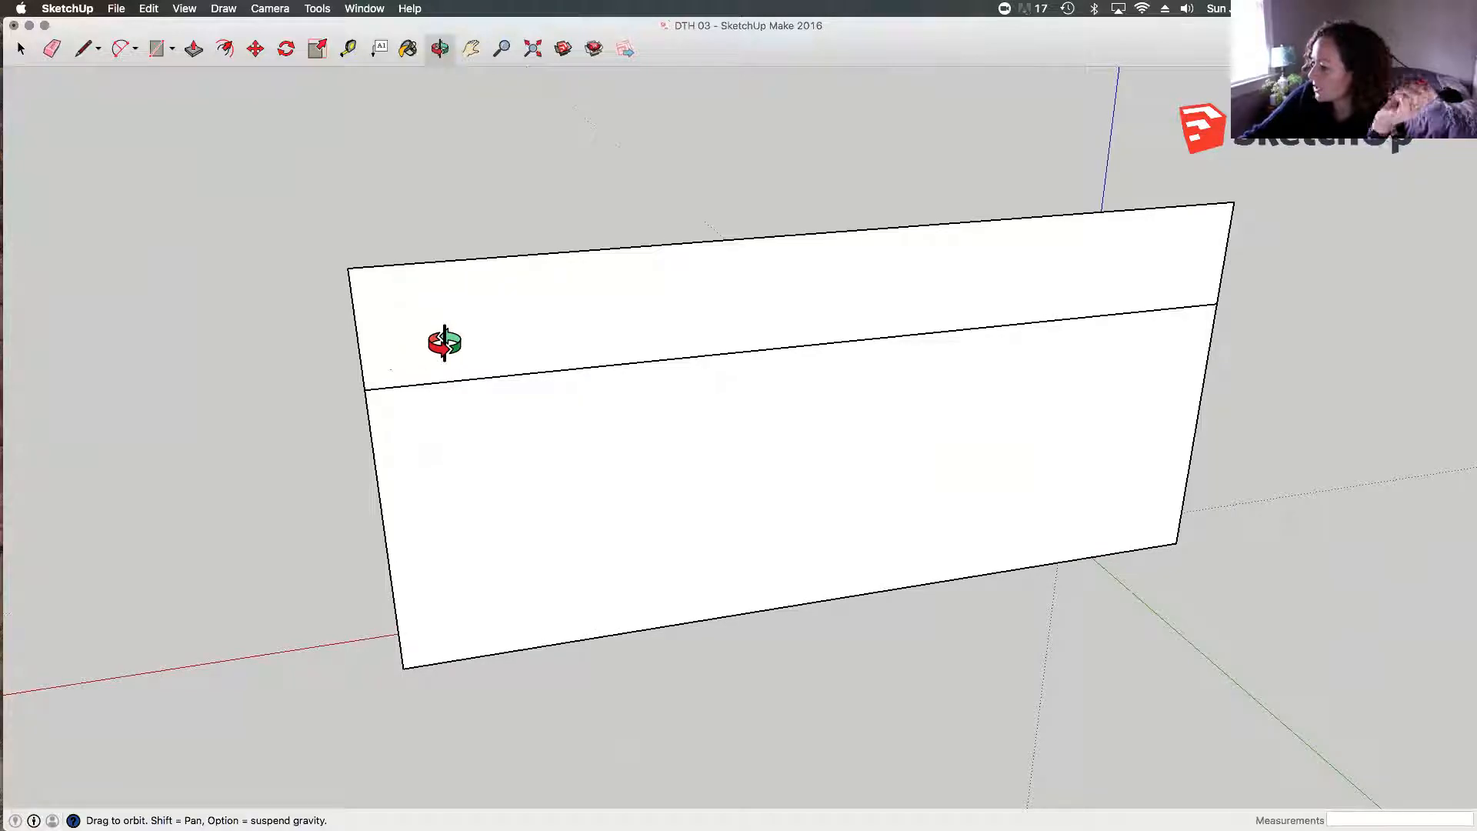
click(163, 53)
click(395, 297)
click(706, 324)
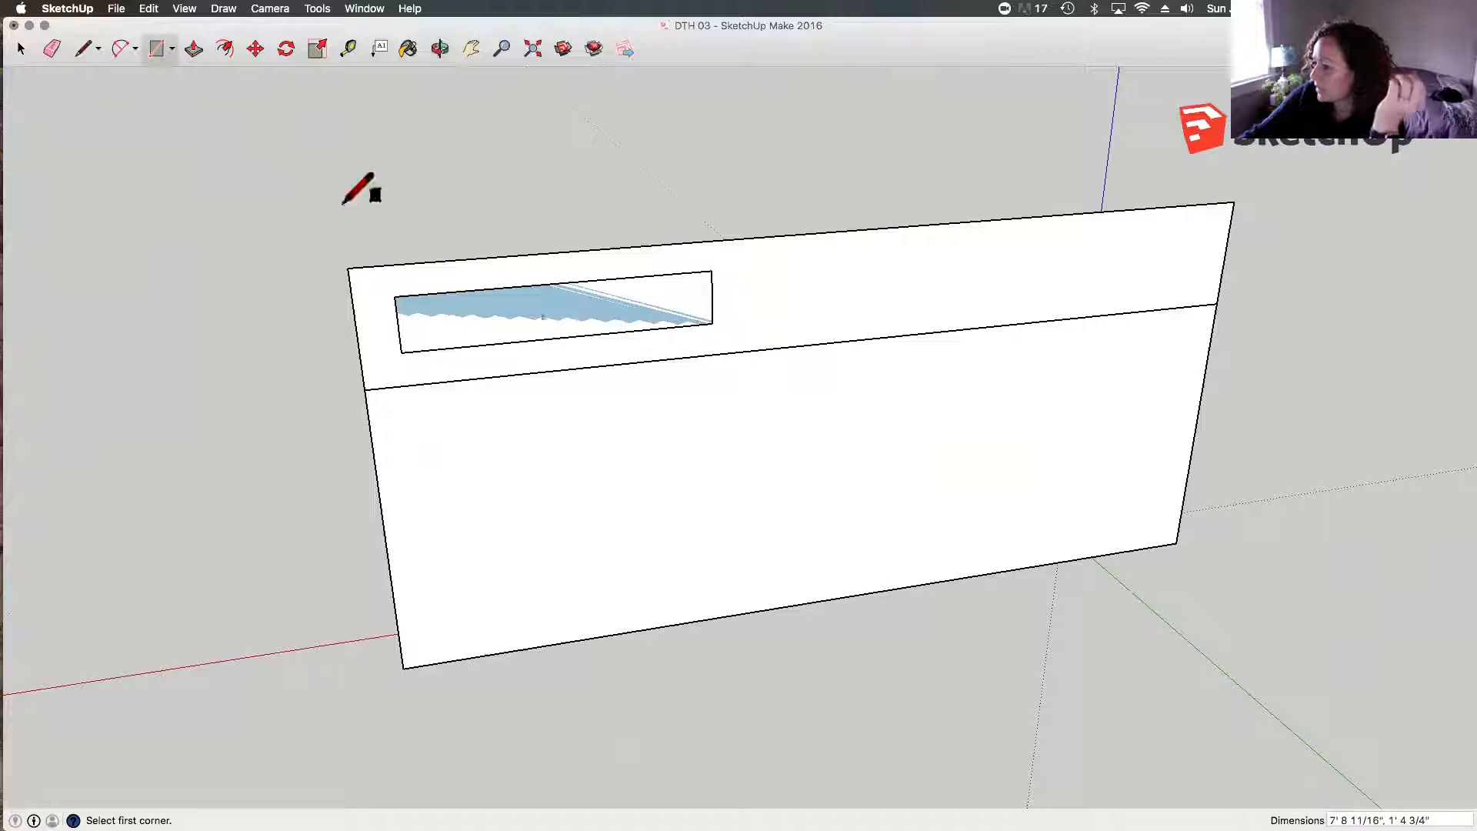
click(21, 50)
Step: Examine the house from its loft end and view the stairs, loft and kitchen through the end window behind the sofa
key(o)
drag(307, 316, 924, 310)
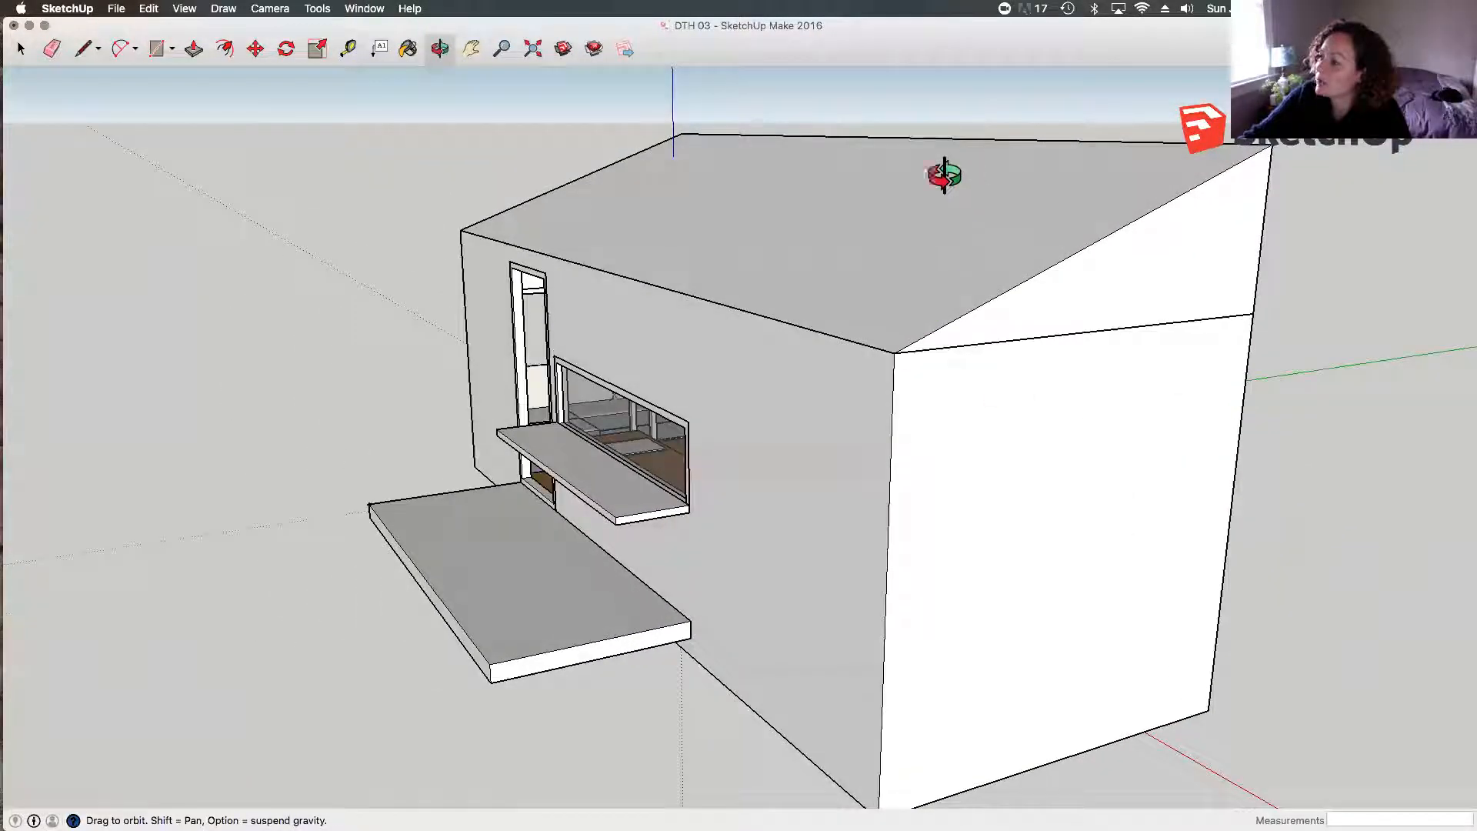
drag(726, 298, 1431, 347)
drag(518, 372, 755, 293)
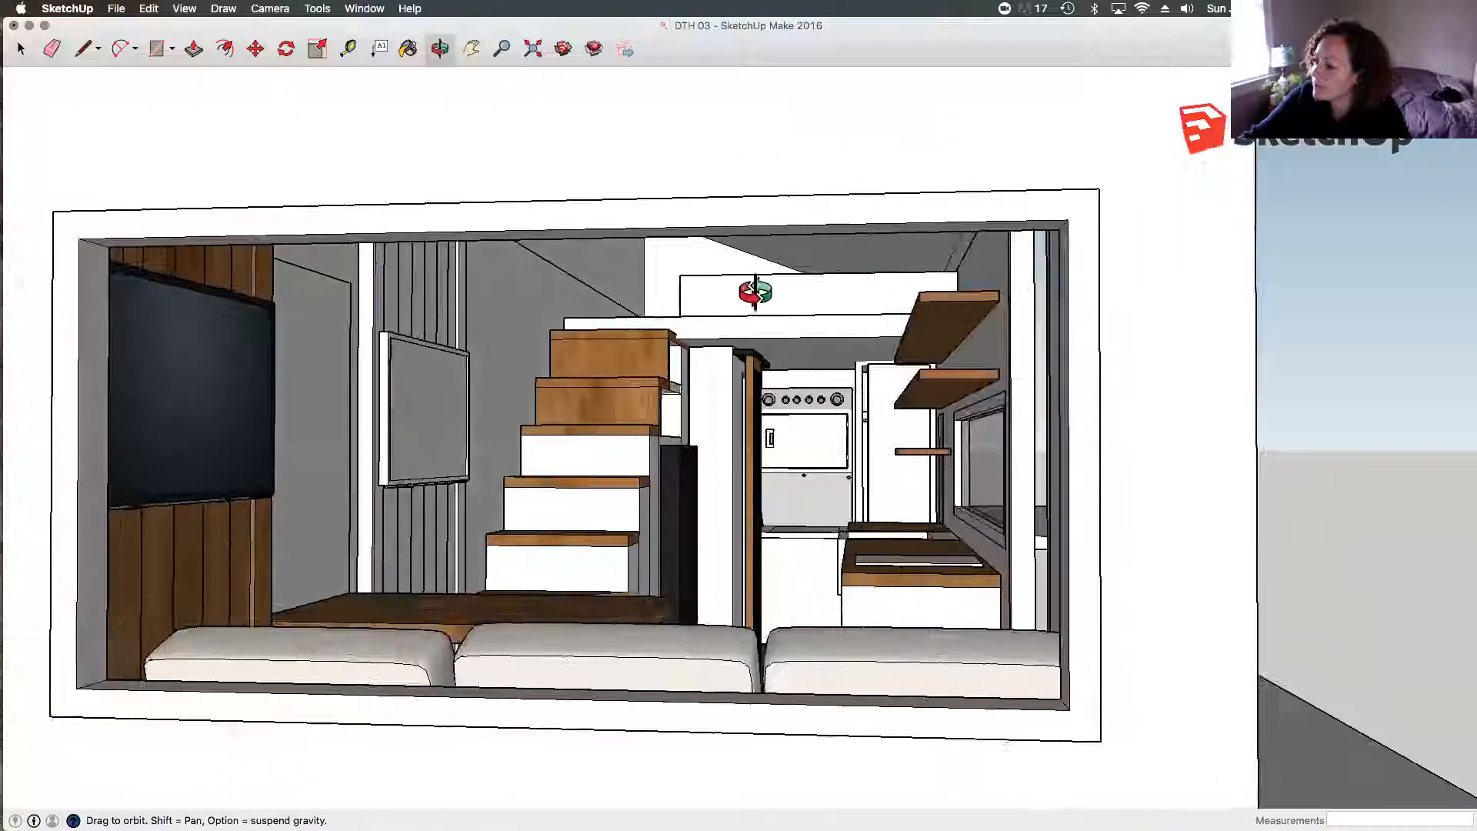
scroll(759, 264, up, 5)
drag(824, 330, 867, 343)
scroll(535, 212, down, 2)
scroll(534, 212, down, 3)
scroll(727, 330, down, 3)
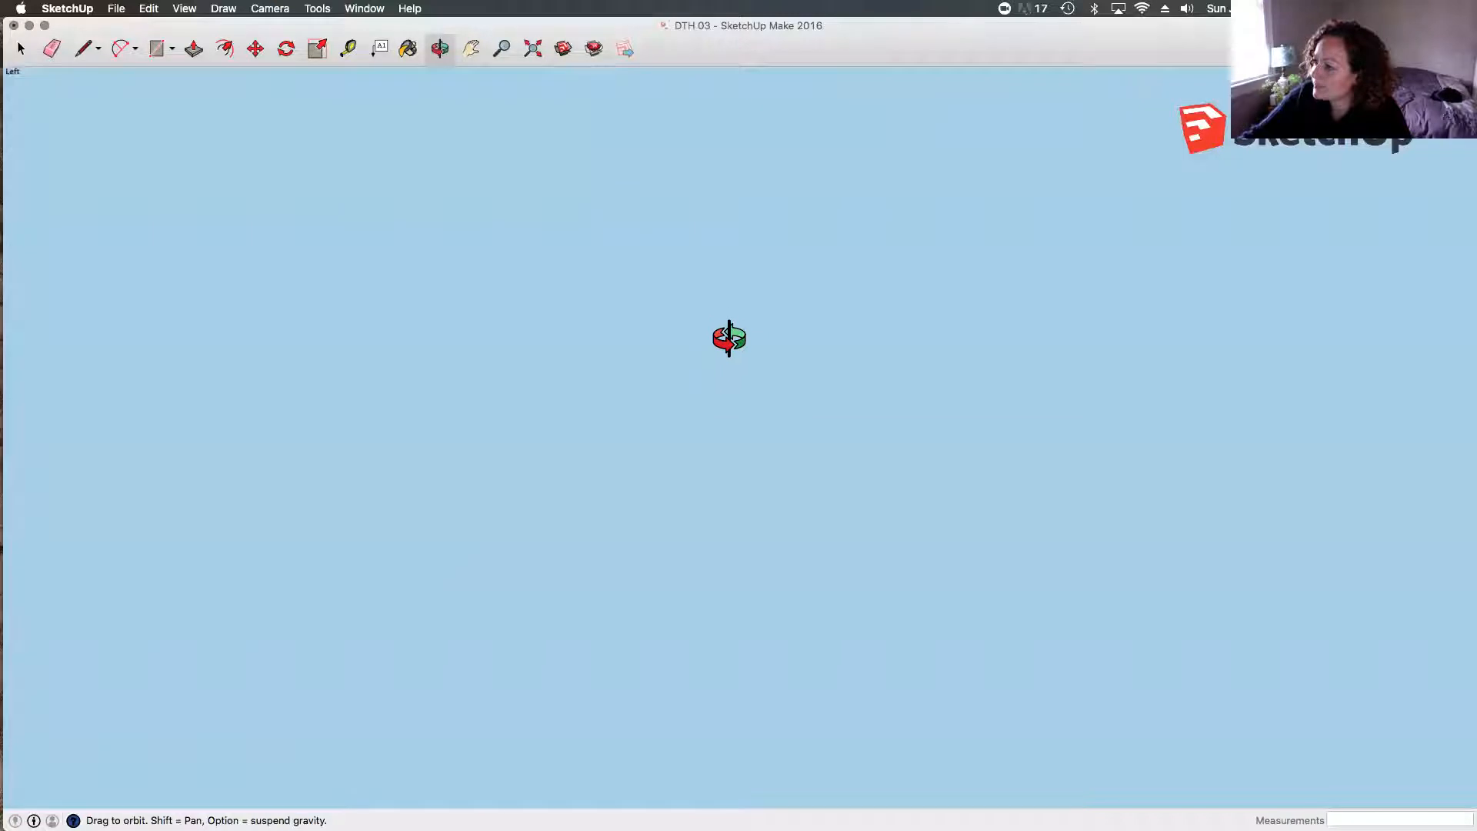
scroll(729, 340, up, 3)
drag(788, 425, 109, 449)
Step: Hide the roof group and the rectangle drawn on the upper back side
scroll(985, 418, down, 5)
drag(408, 567, 634, 394)
right_click(625, 285)
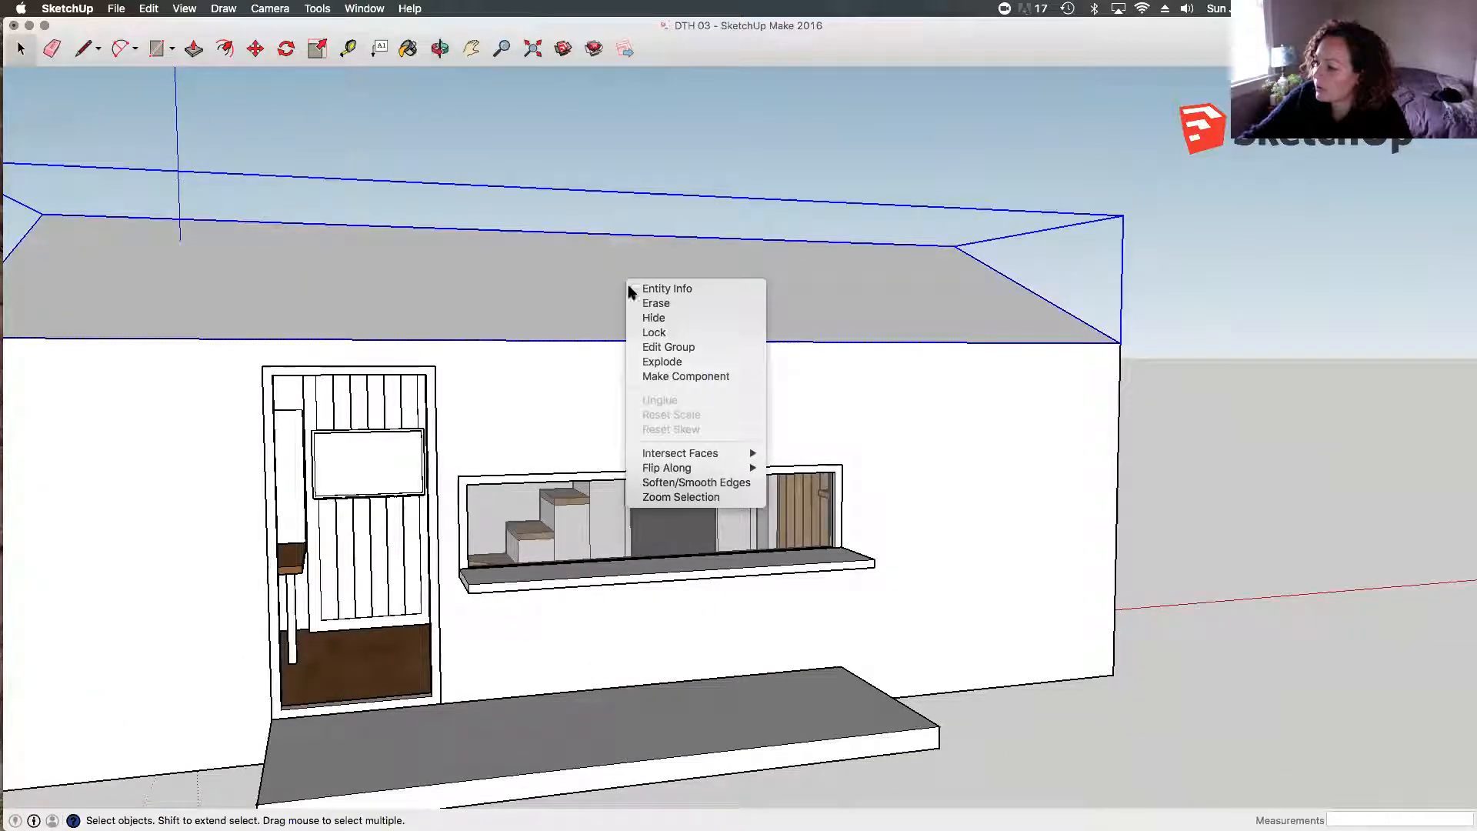
click(653, 322)
right_click(747, 302)
click(743, 283)
right_click(743, 285)
click(760, 320)
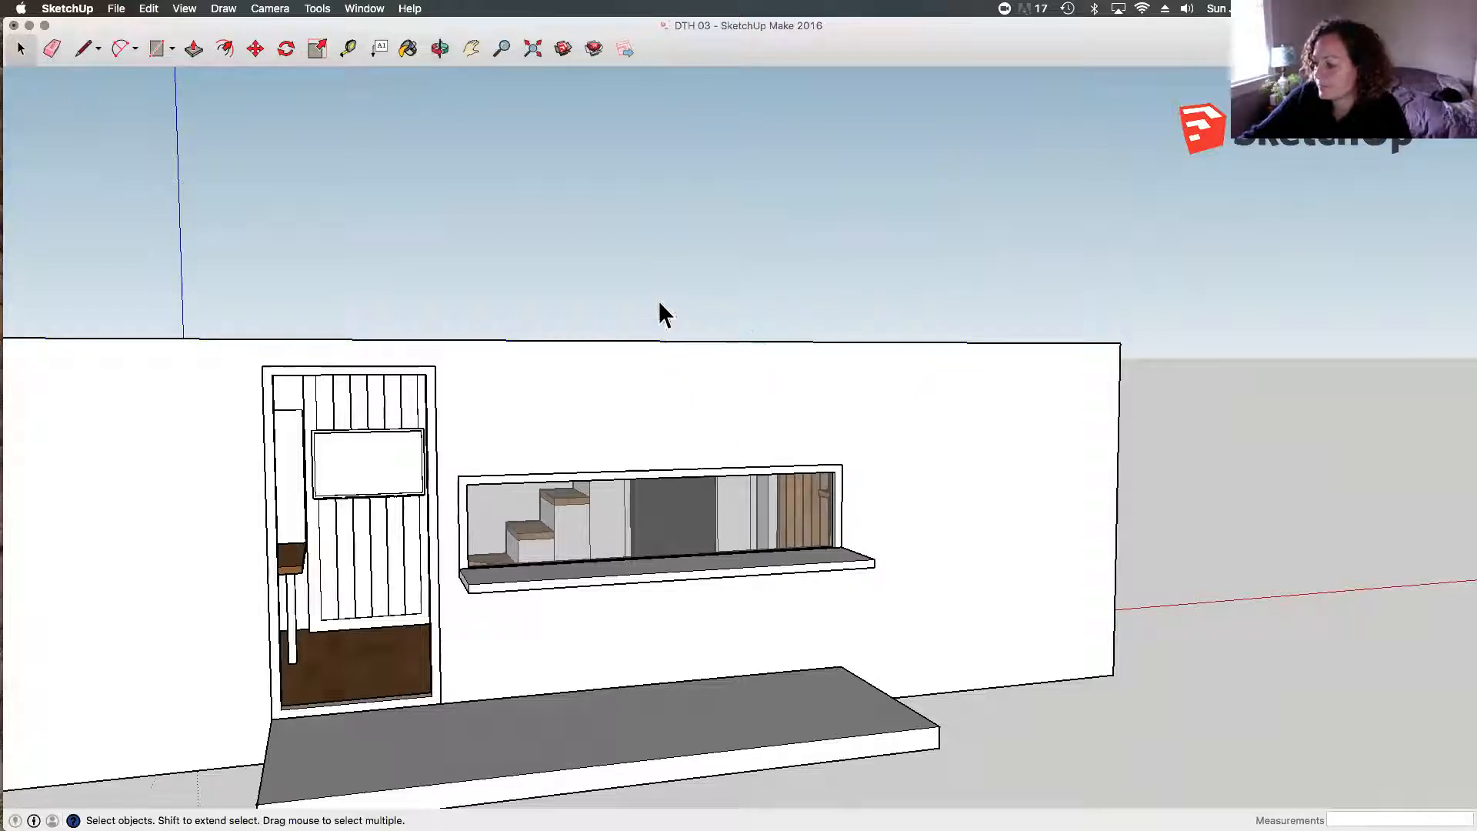
Step: Examine the open interior from above, focusing on the staircase, its angled lower treads and the floor space around them
middle_drag(658, 292, 832, 374)
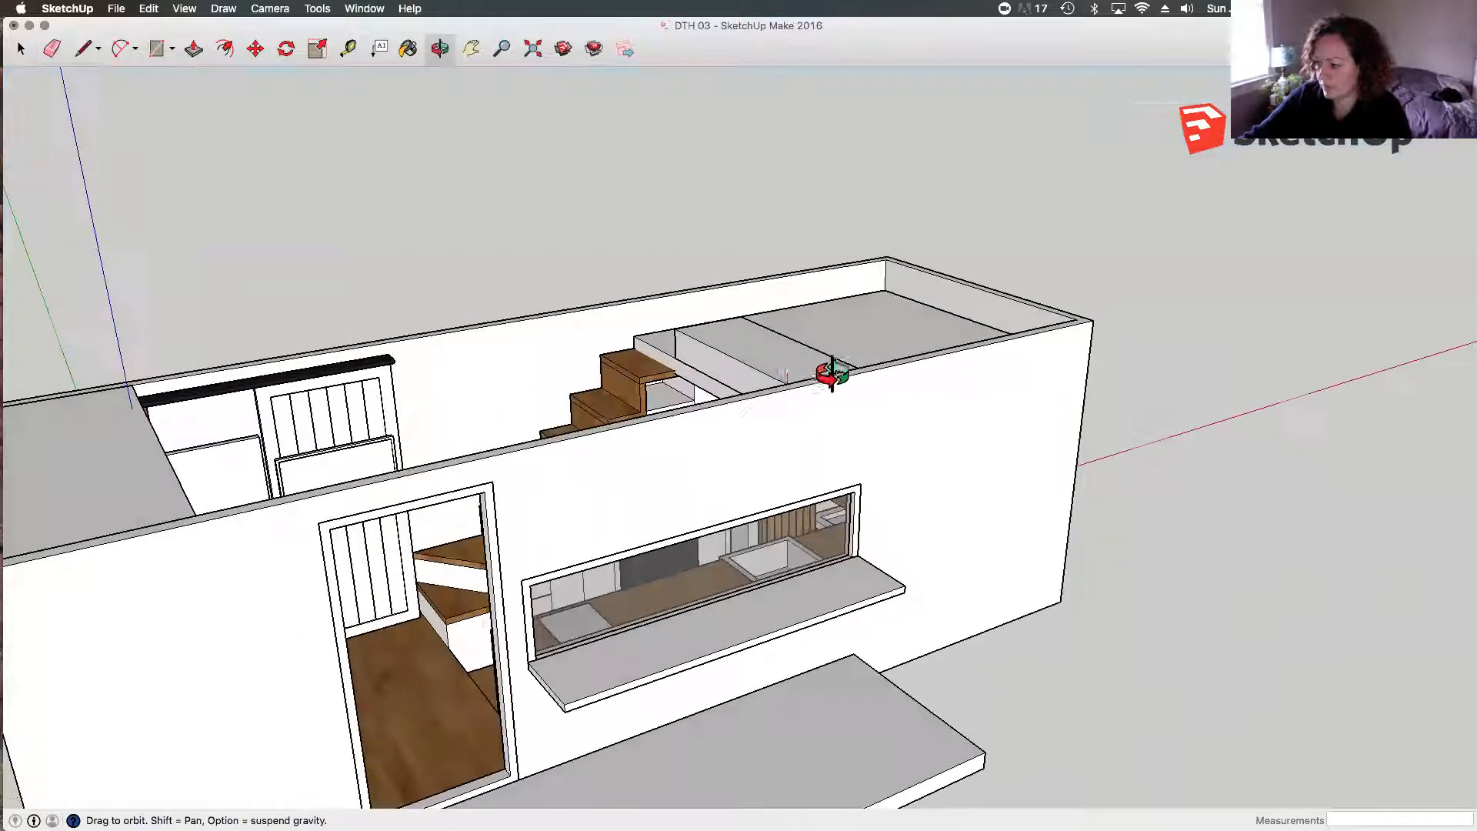
scroll(812, 369, down, 5)
drag(775, 359, 734, 661)
scroll(604, 539, up, 5)
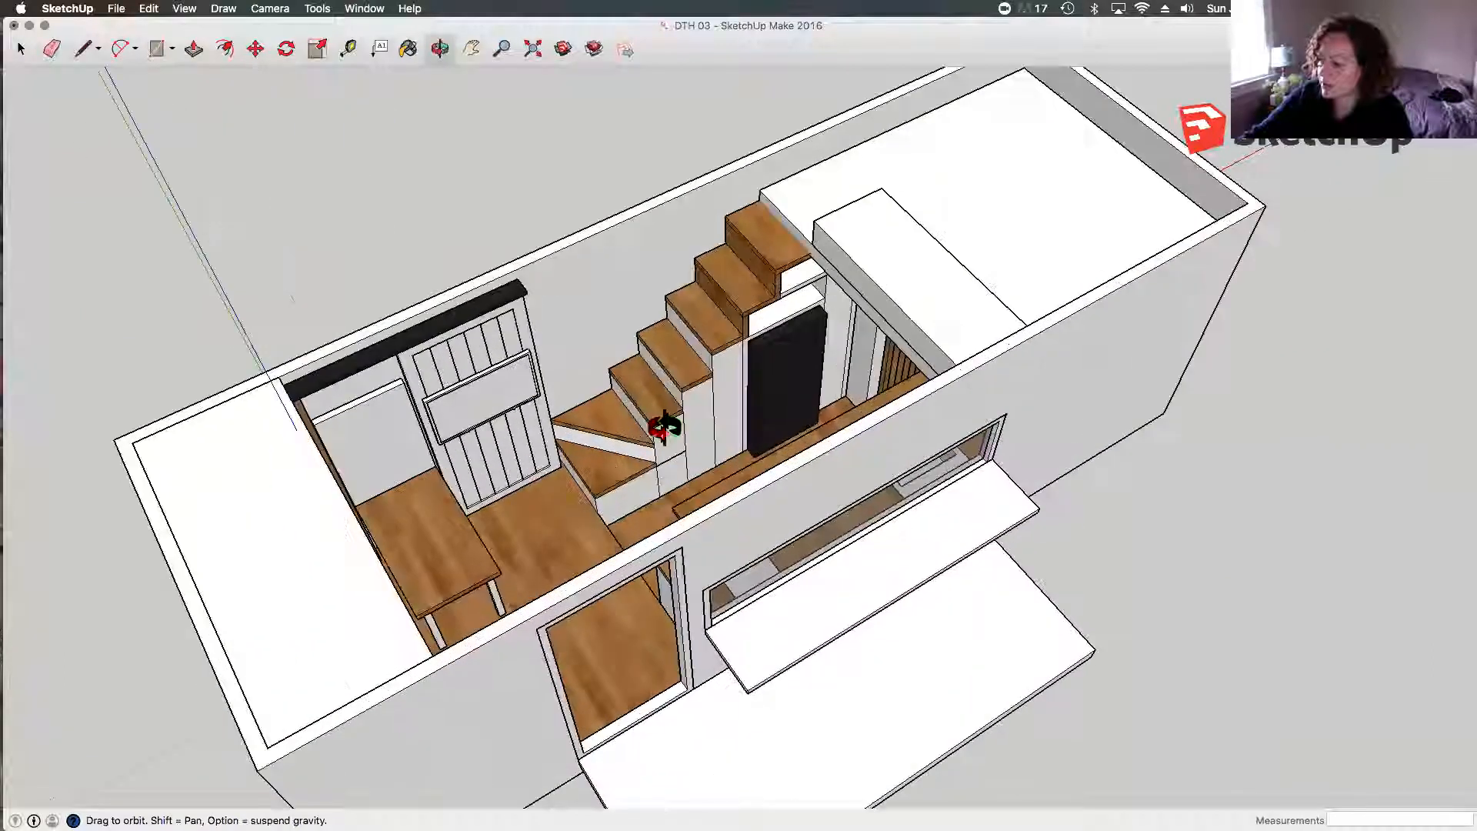
key(space)
click(671, 460)
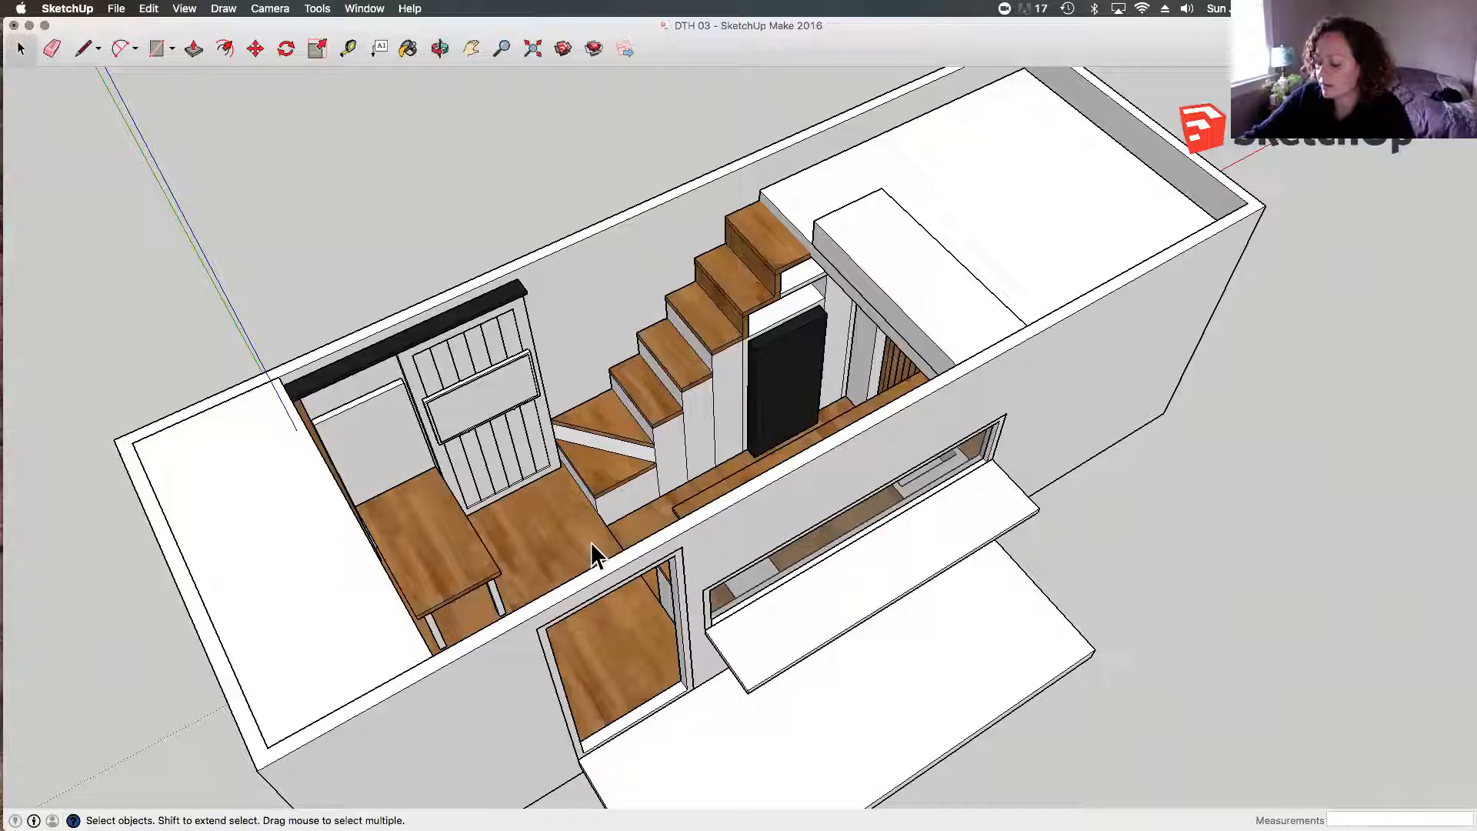
key(o)
drag(589, 542, 438, 610)
scroll(636, 418, up, 5)
drag(551, 541, 884, 448)
drag(824, 376, 912, 309)
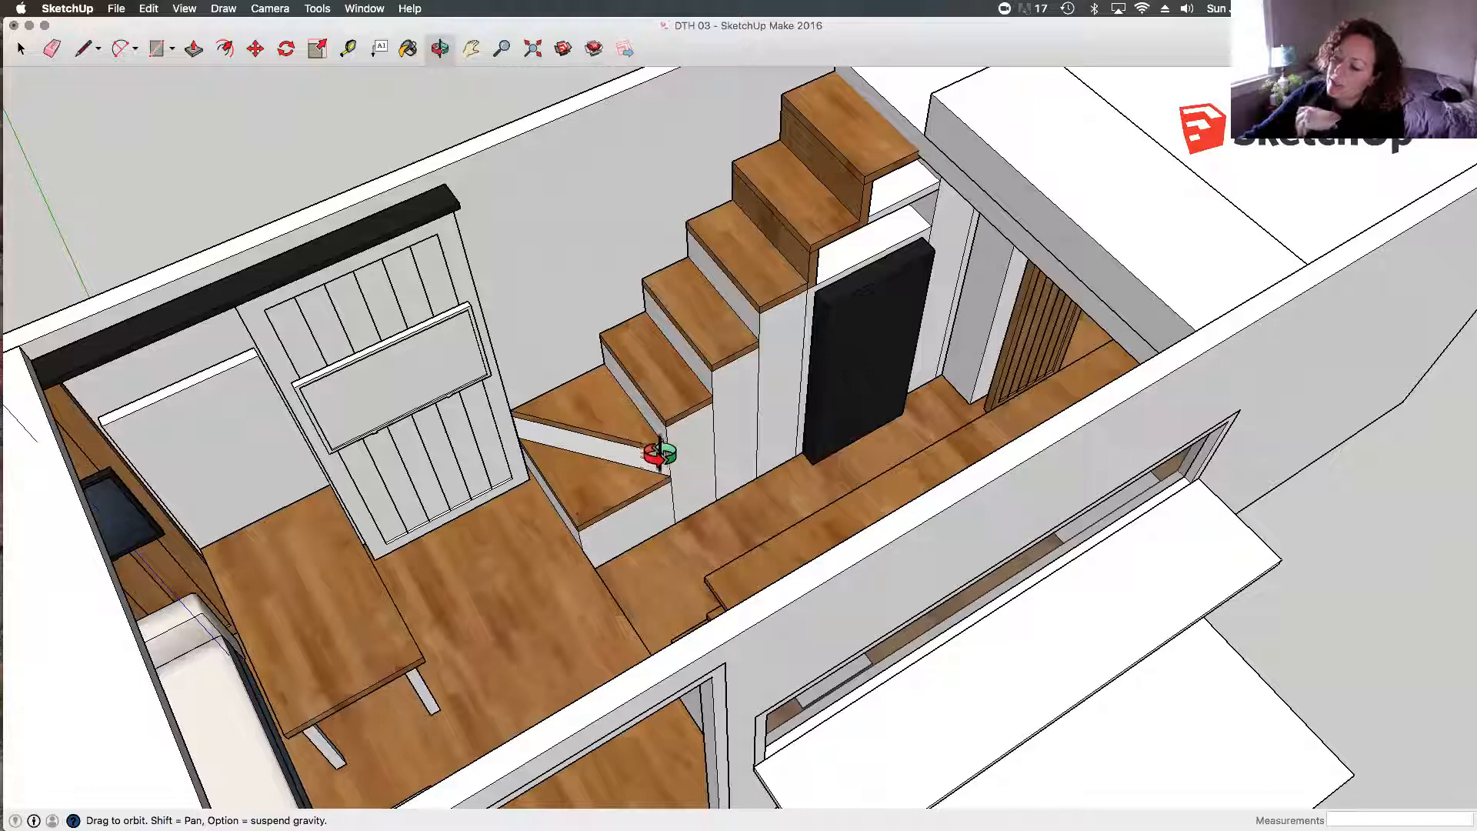
scroll(677, 471, up, 4)
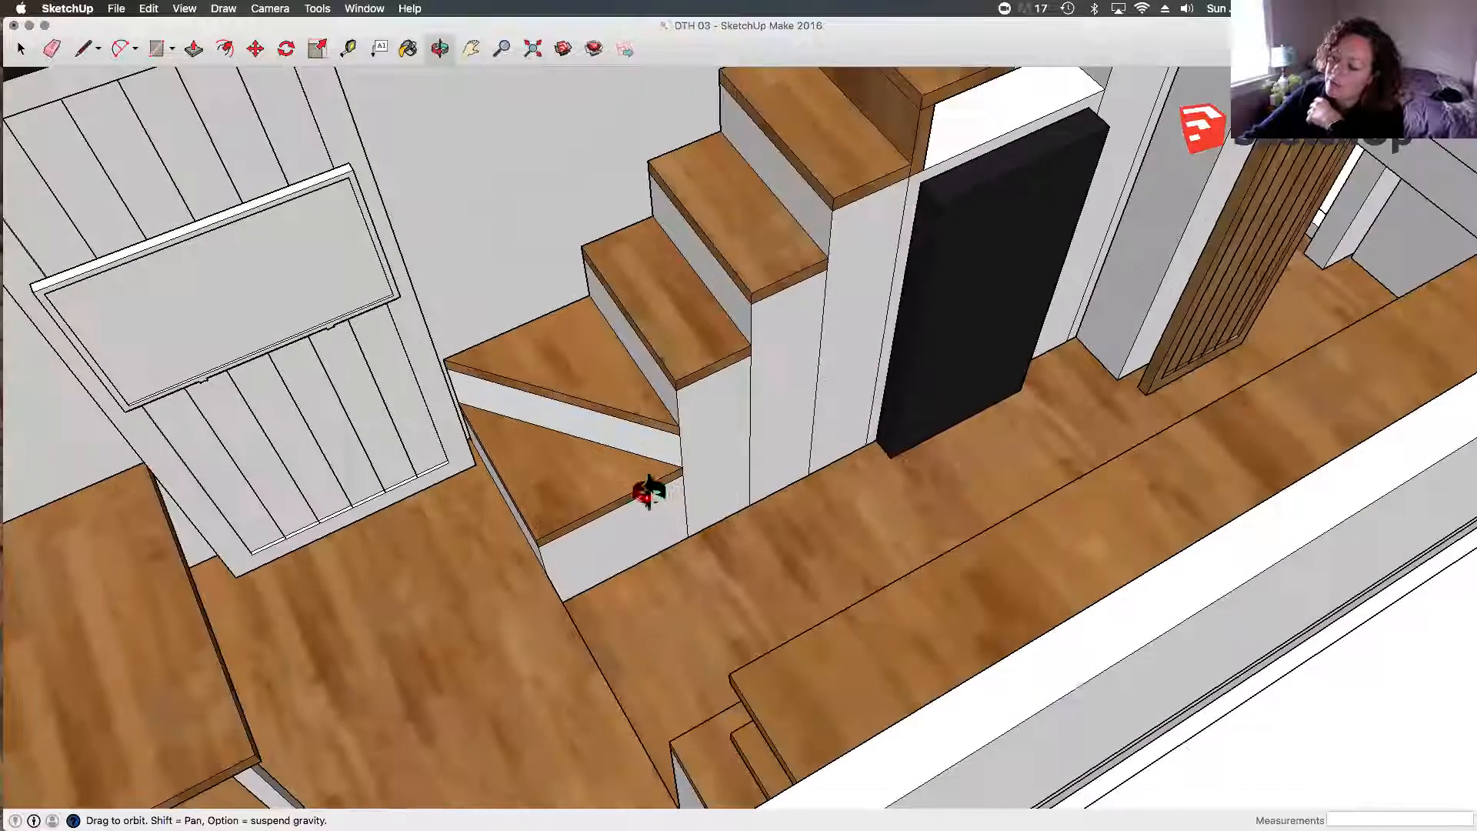
scroll(604, 562, down, 3)
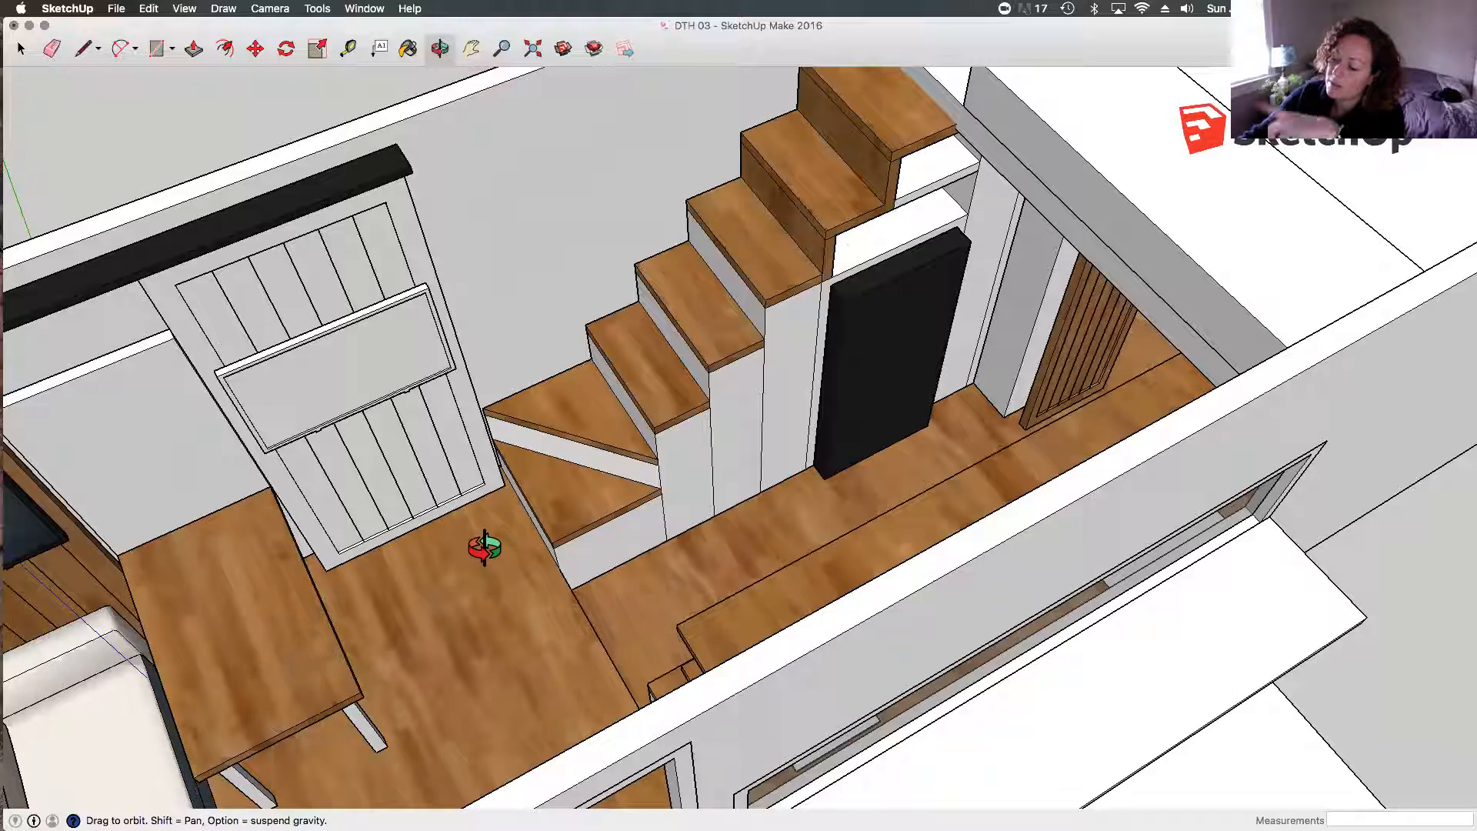
drag(741, 569, 665, 559)
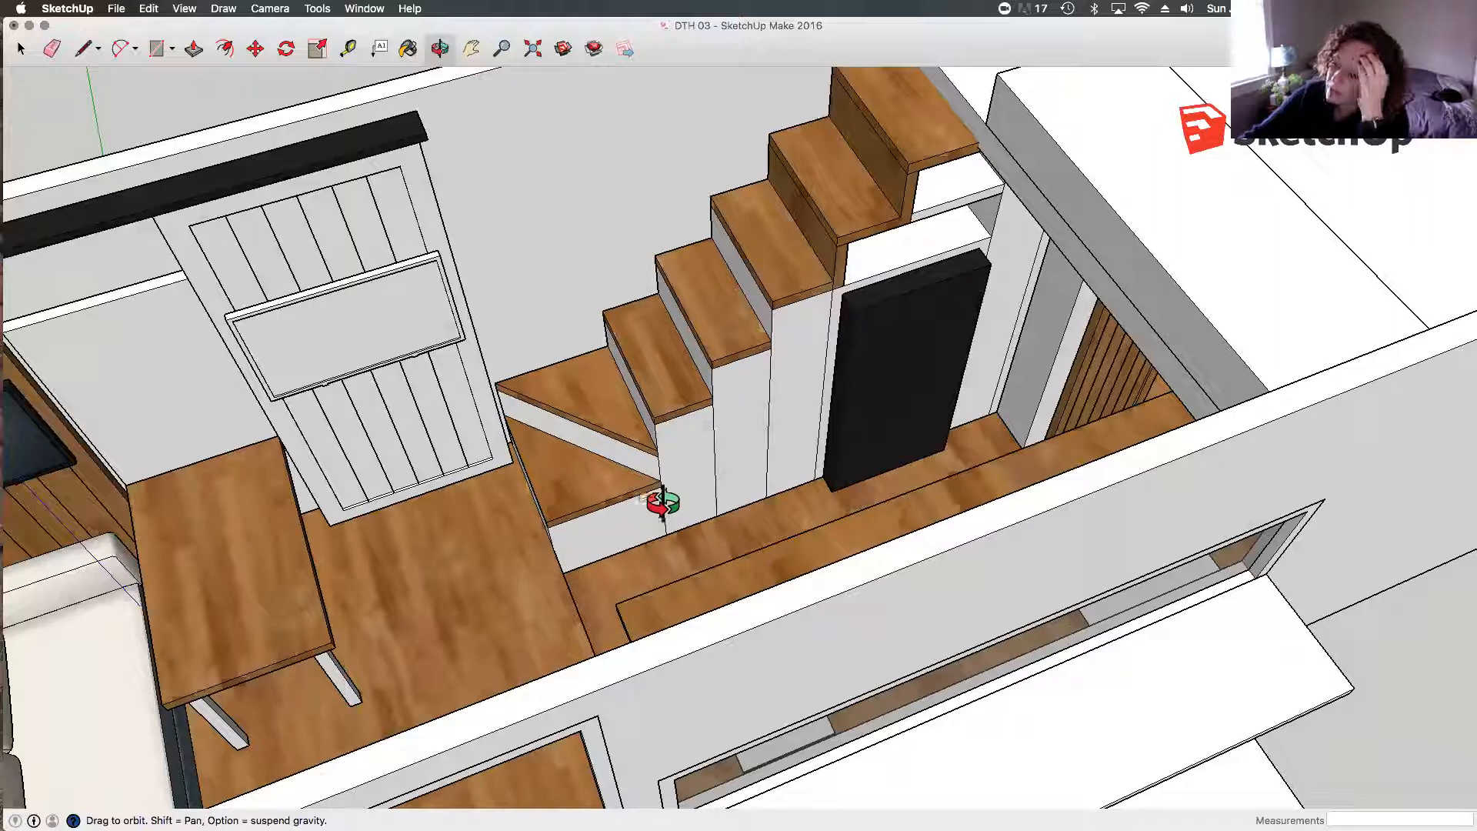
drag(646, 518, 570, 542)
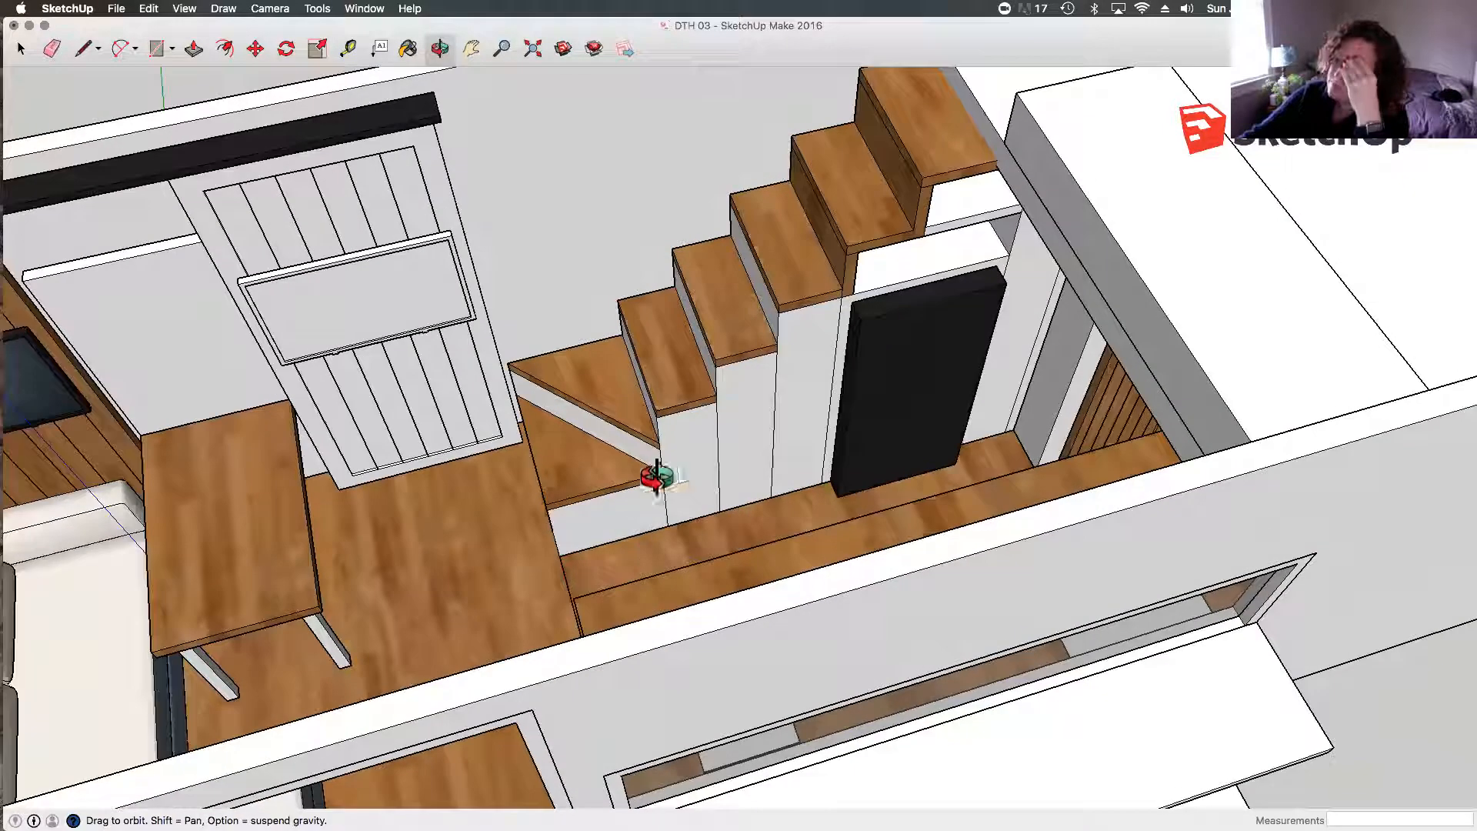
drag(625, 493, 801, 320)
Step: Make the box on the loft's front edge into a group
scroll(700, 460, down, 5)
key(space)
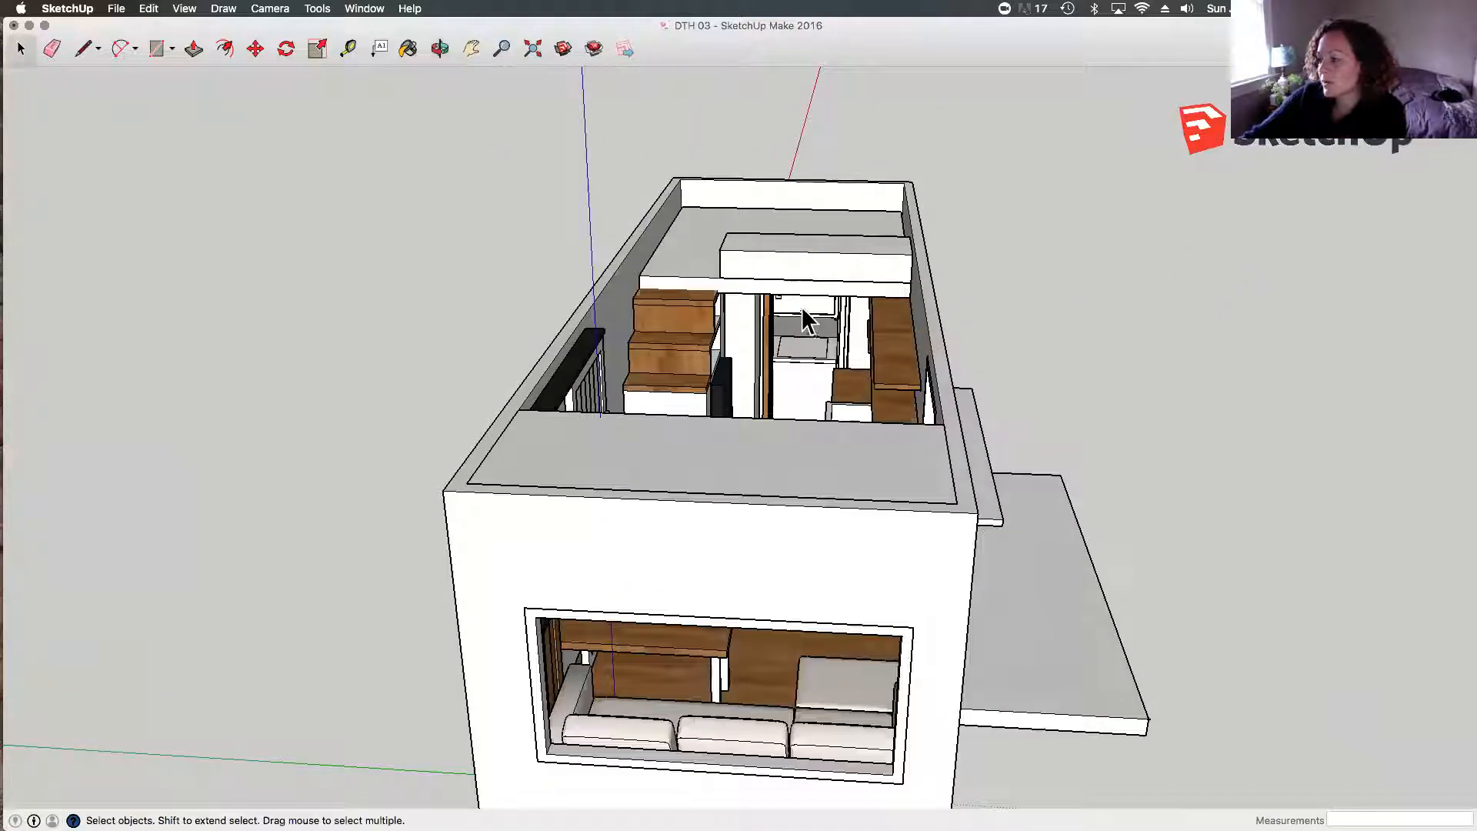
click(801, 288)
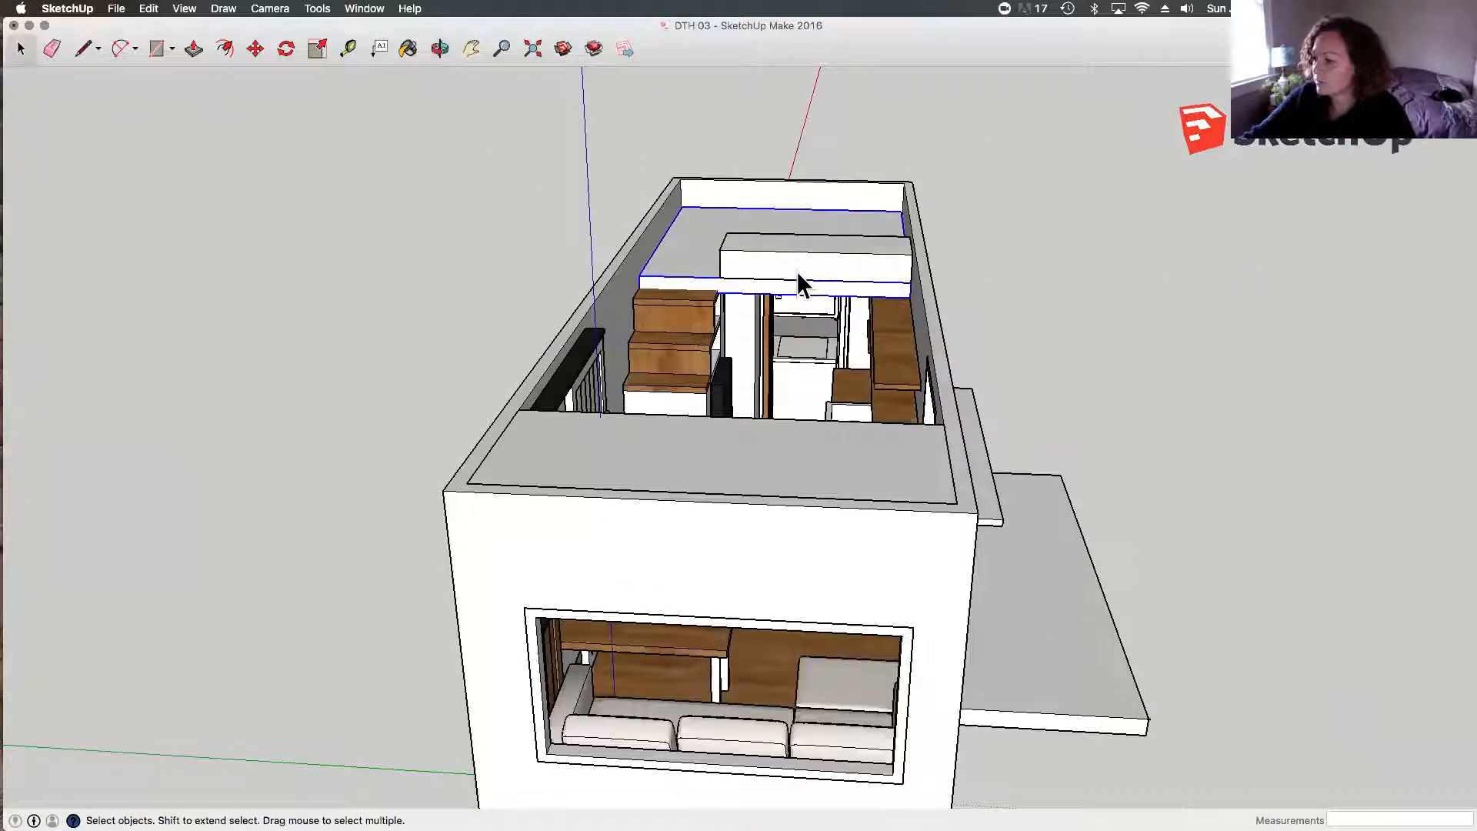
right_click(796, 271)
click(787, 257)
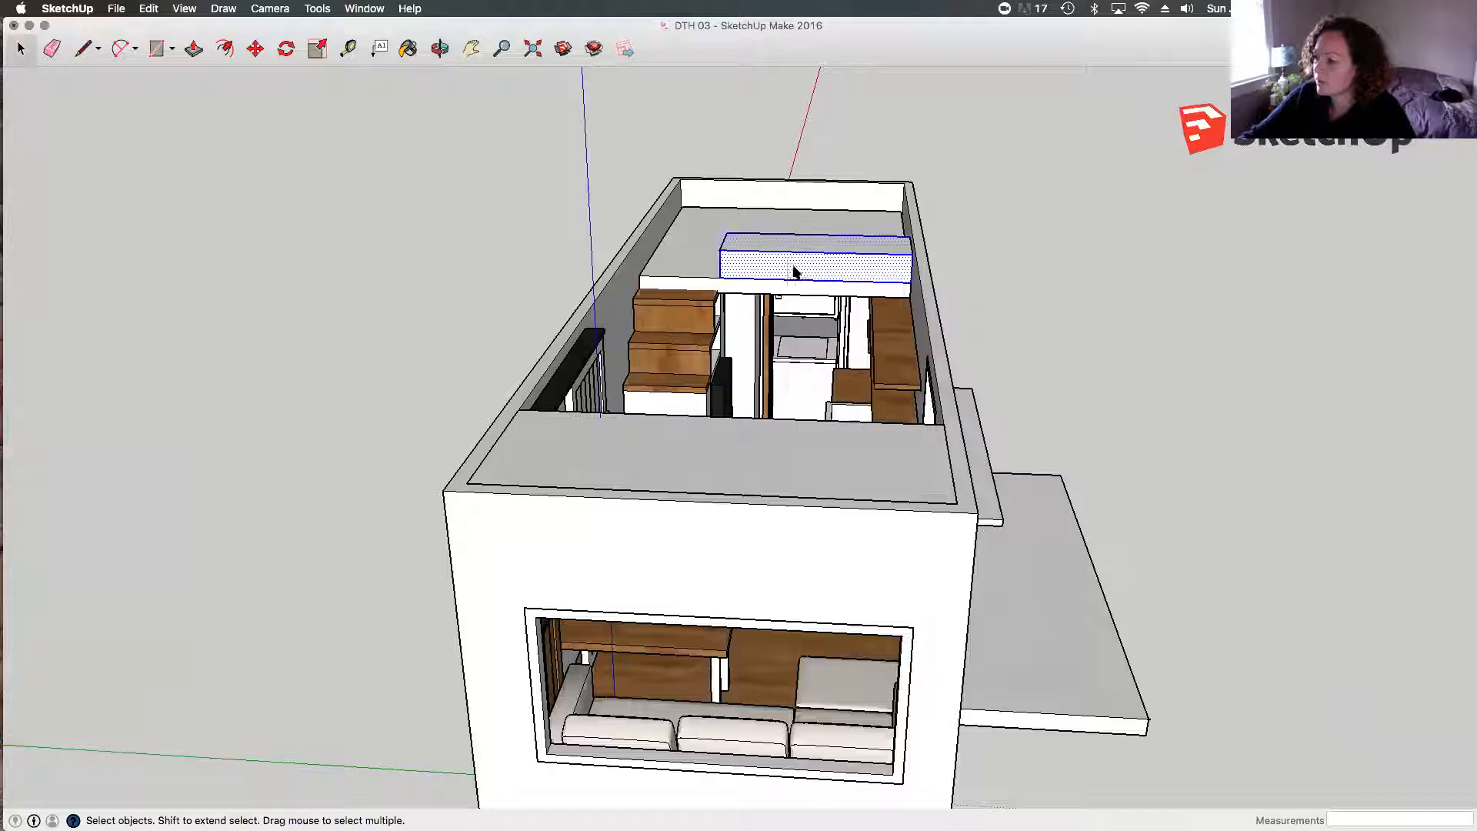
right_click(790, 260)
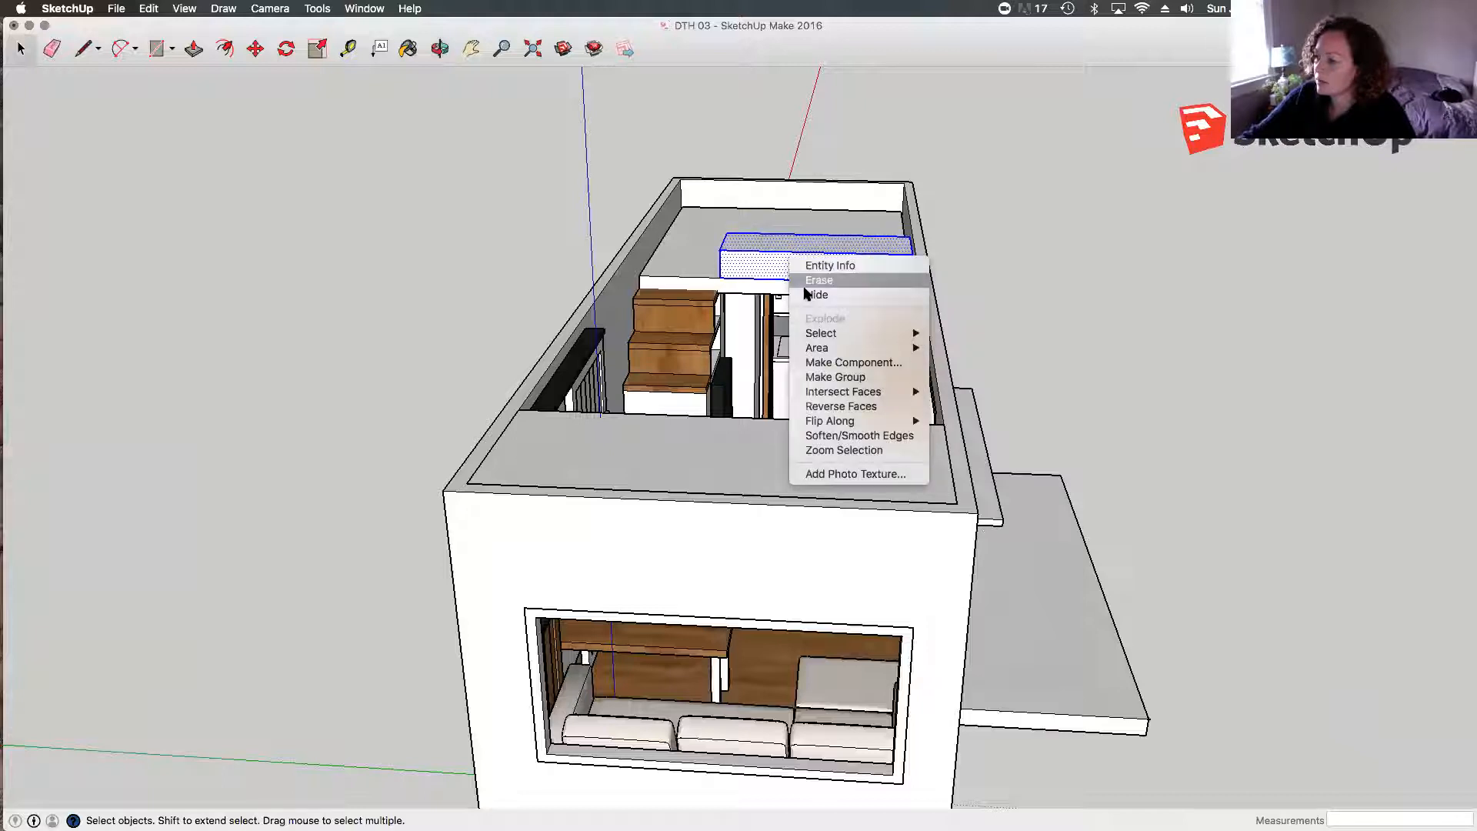
click(837, 377)
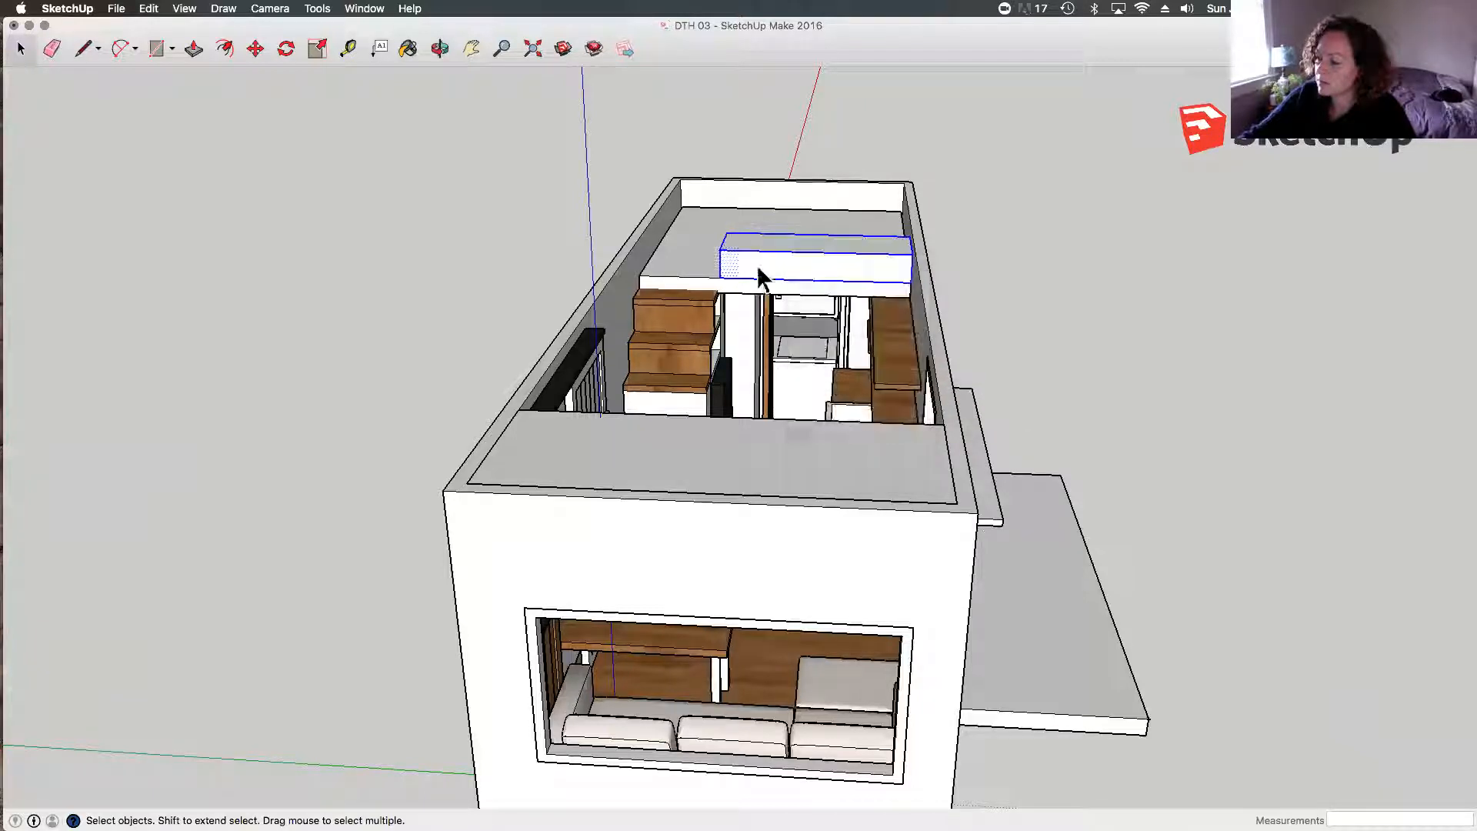
Step: Hide the grouped box together with the main loft floor and the small loft above the sofa
click(699, 261)
right_click(729, 461)
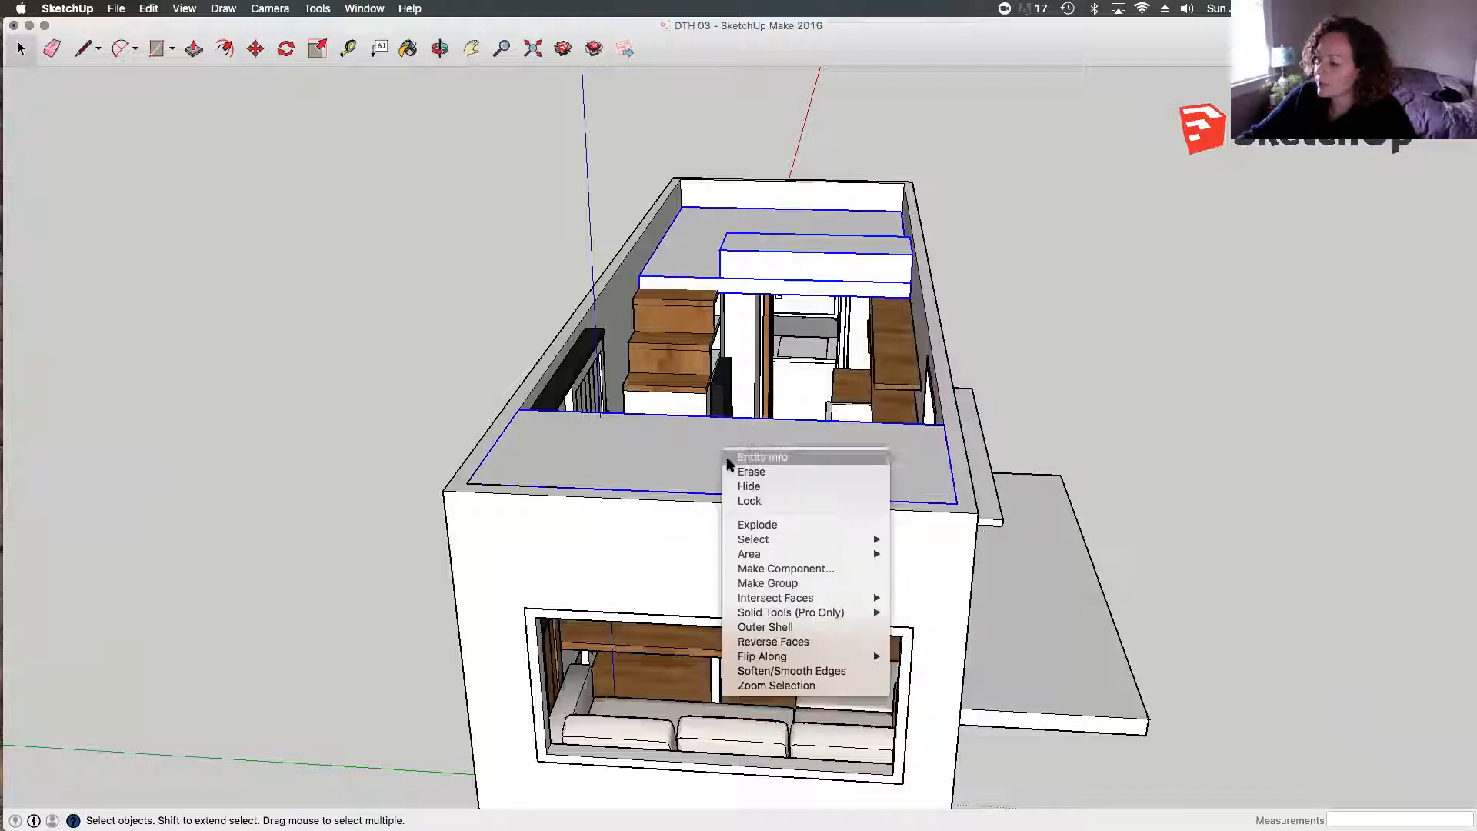
click(738, 486)
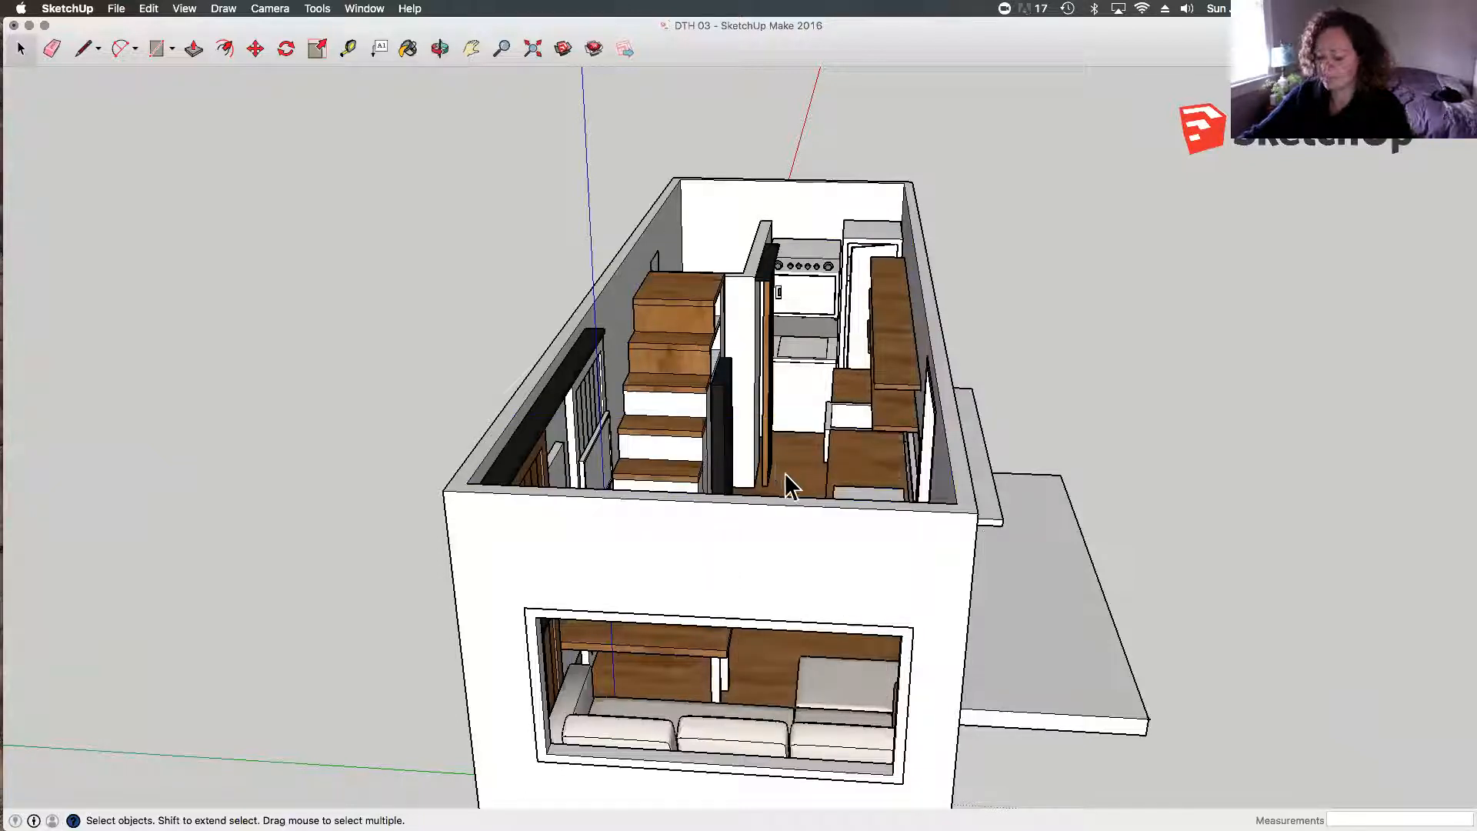
Step: Examine the uncovered floor plan from several sides, including the sofa area, staircase, bathroom, kitchen counter and wall shelves
key(o)
drag(840, 417, 550, 435)
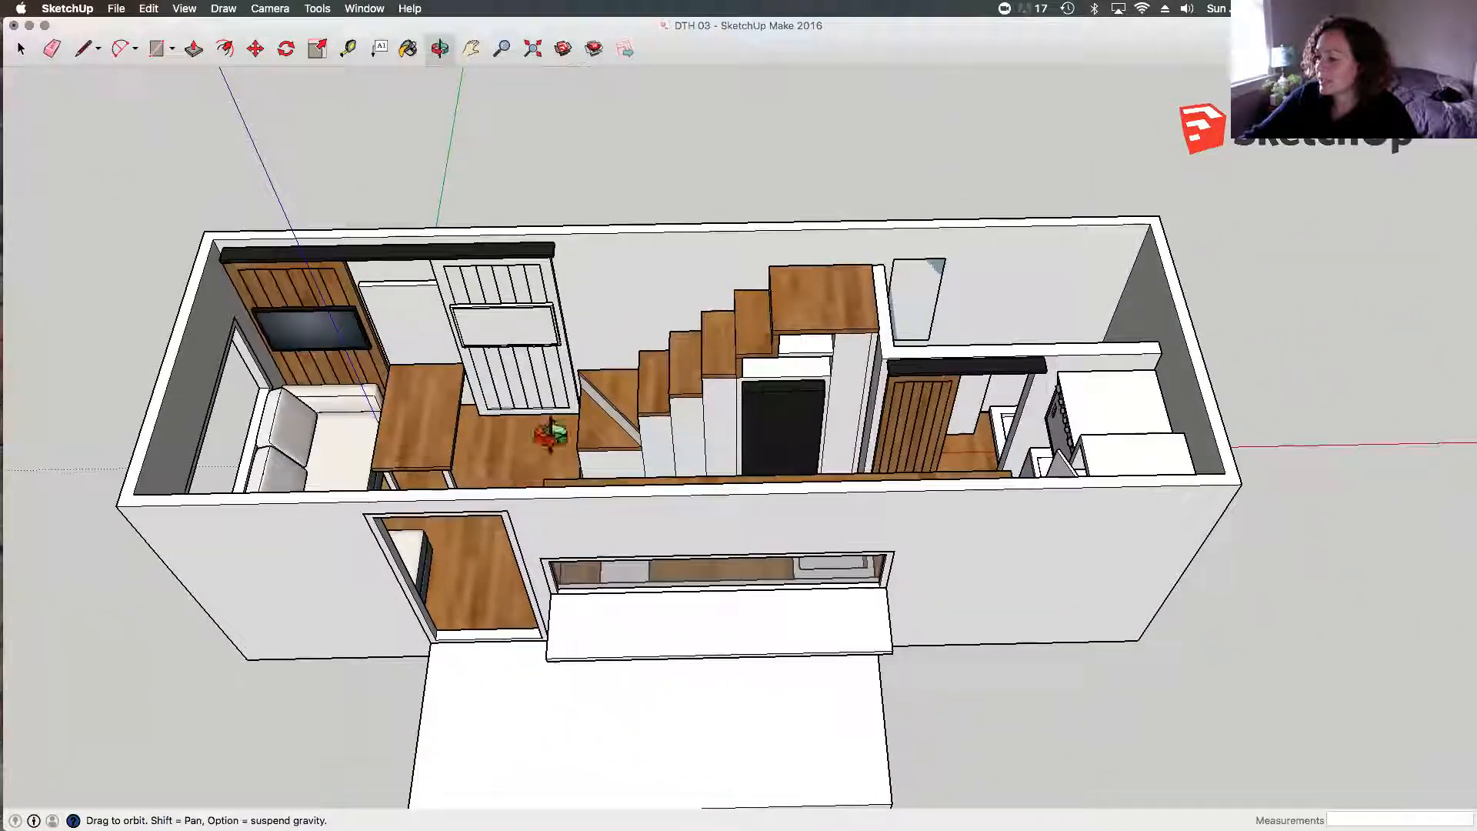
scroll(550, 435, up, 4)
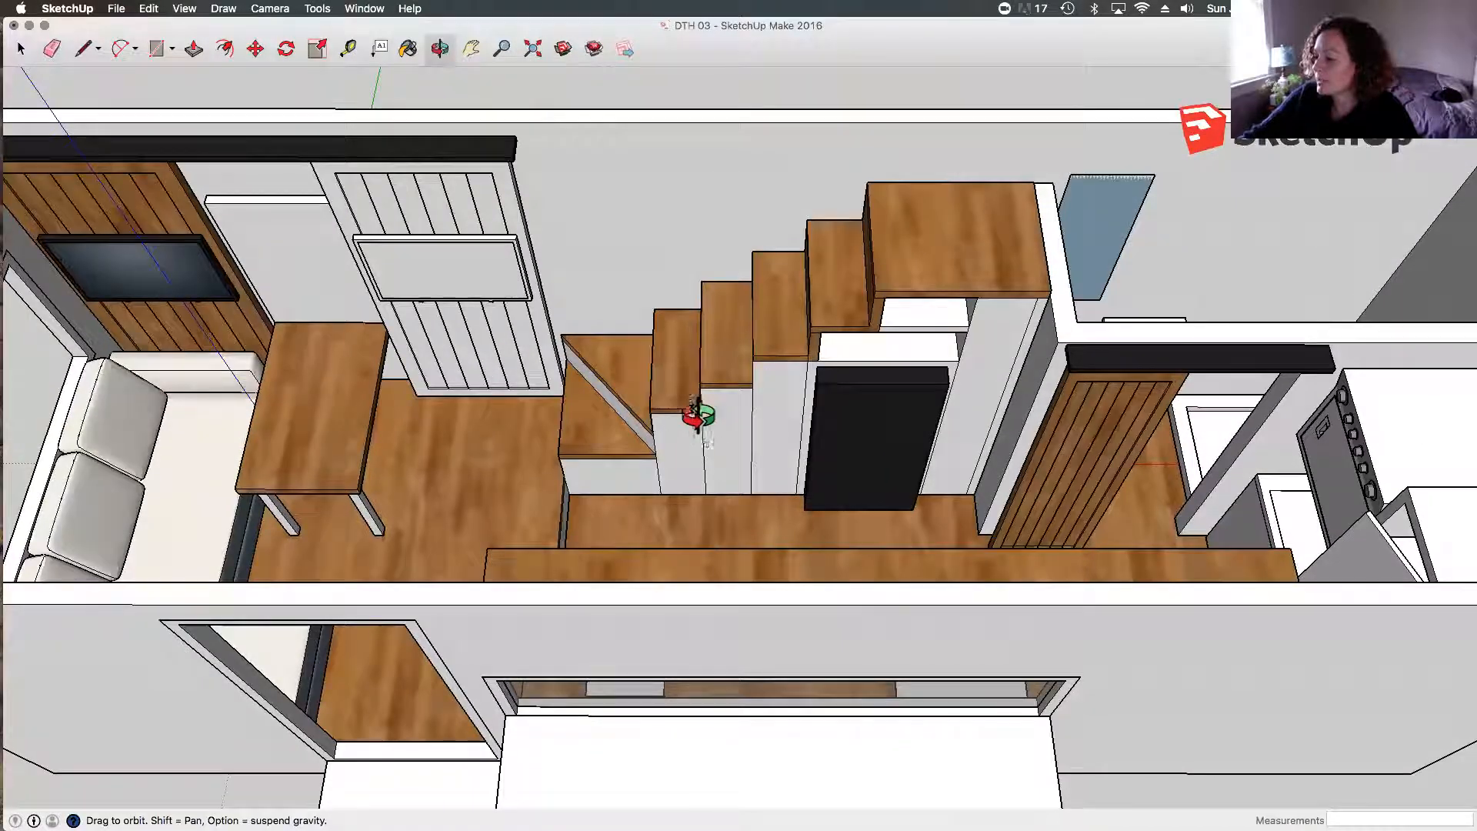
drag(841, 409, 818, 504)
scroll(823, 491, down, 3)
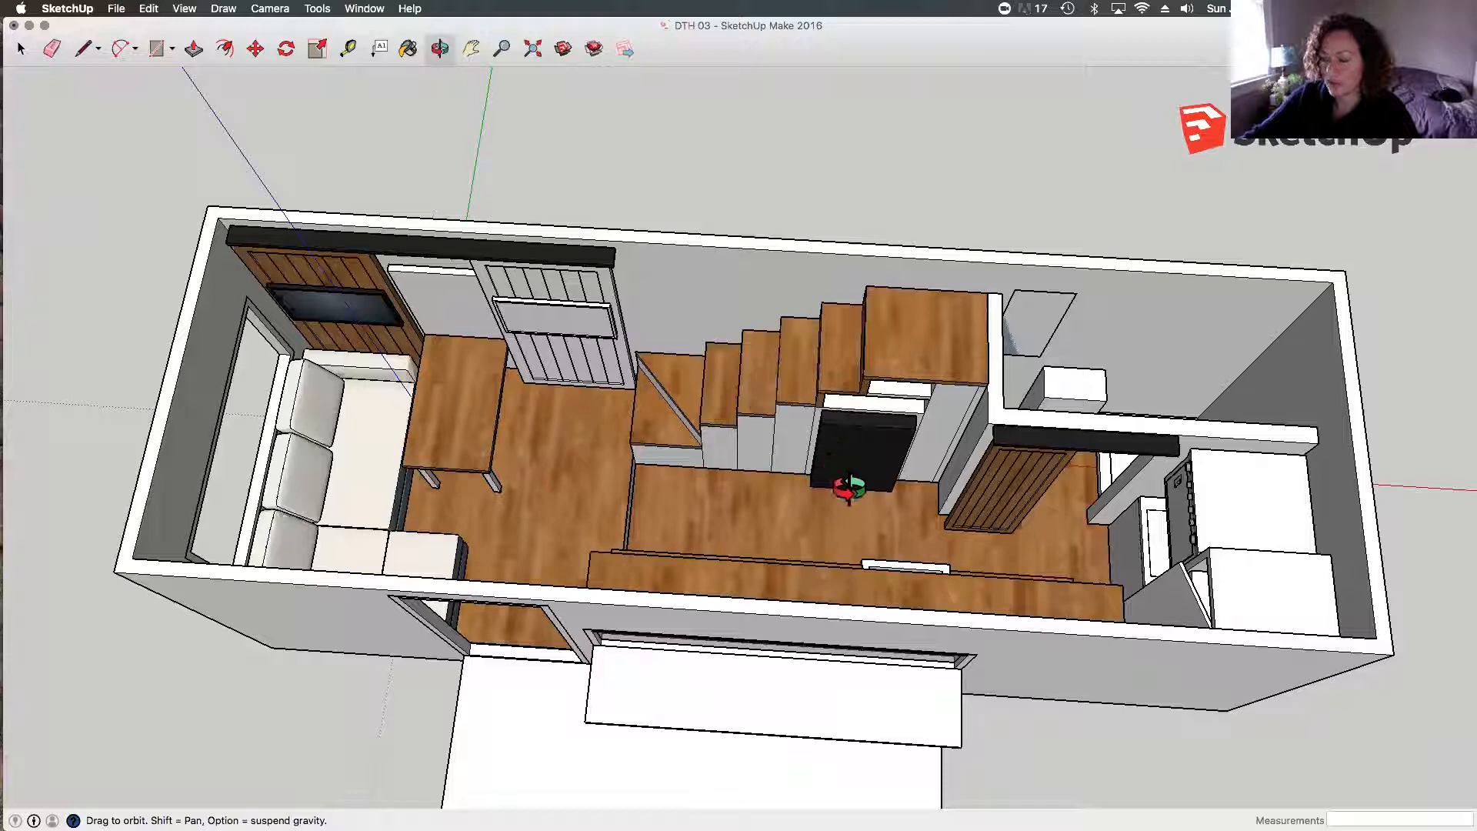
drag(838, 509, 792, 512)
drag(708, 466, 1083, 356)
drag(875, 250, 1151, 402)
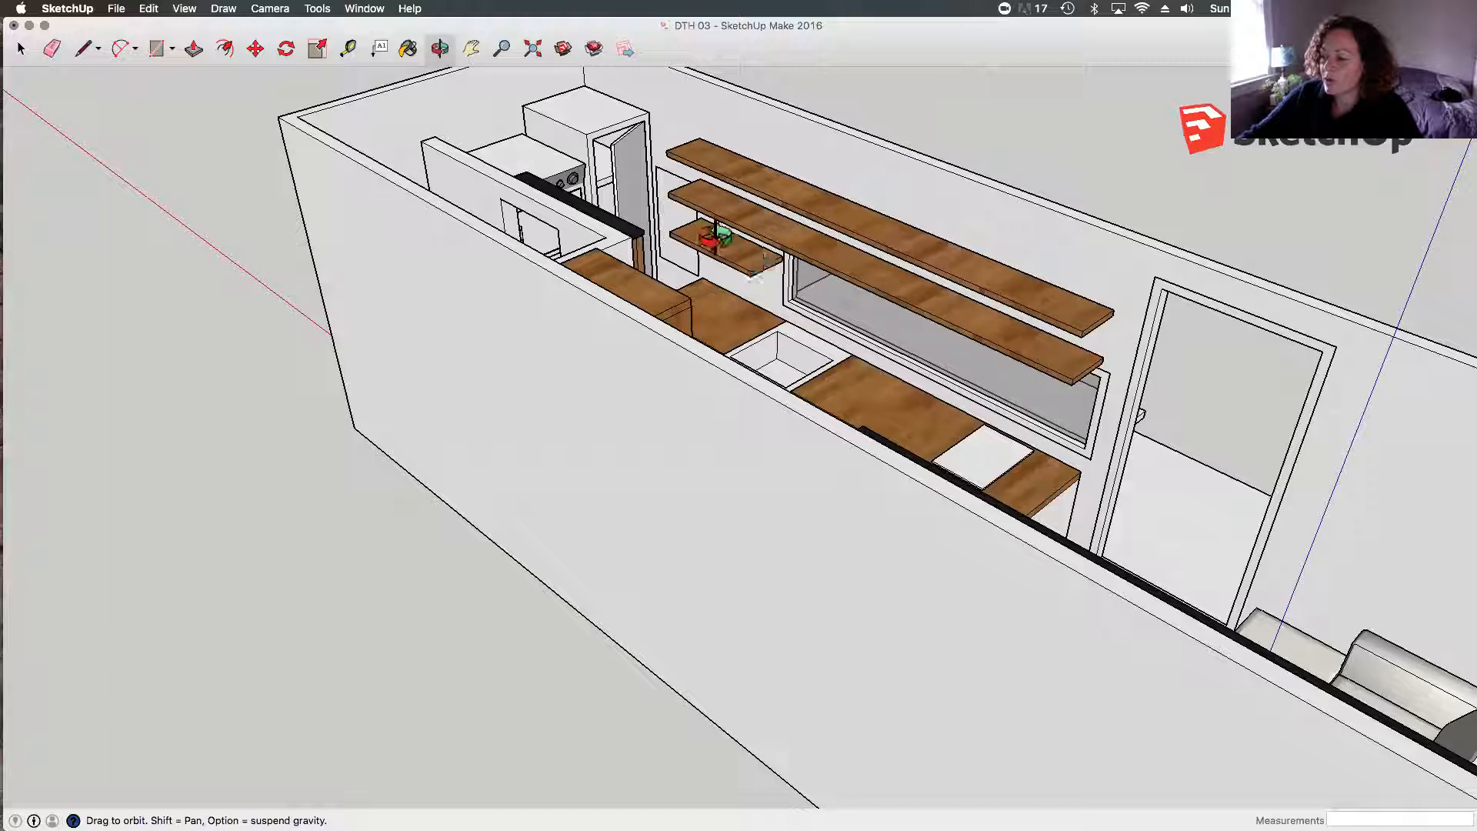
drag(716, 250, 486, 299)
drag(882, 446, 316, 346)
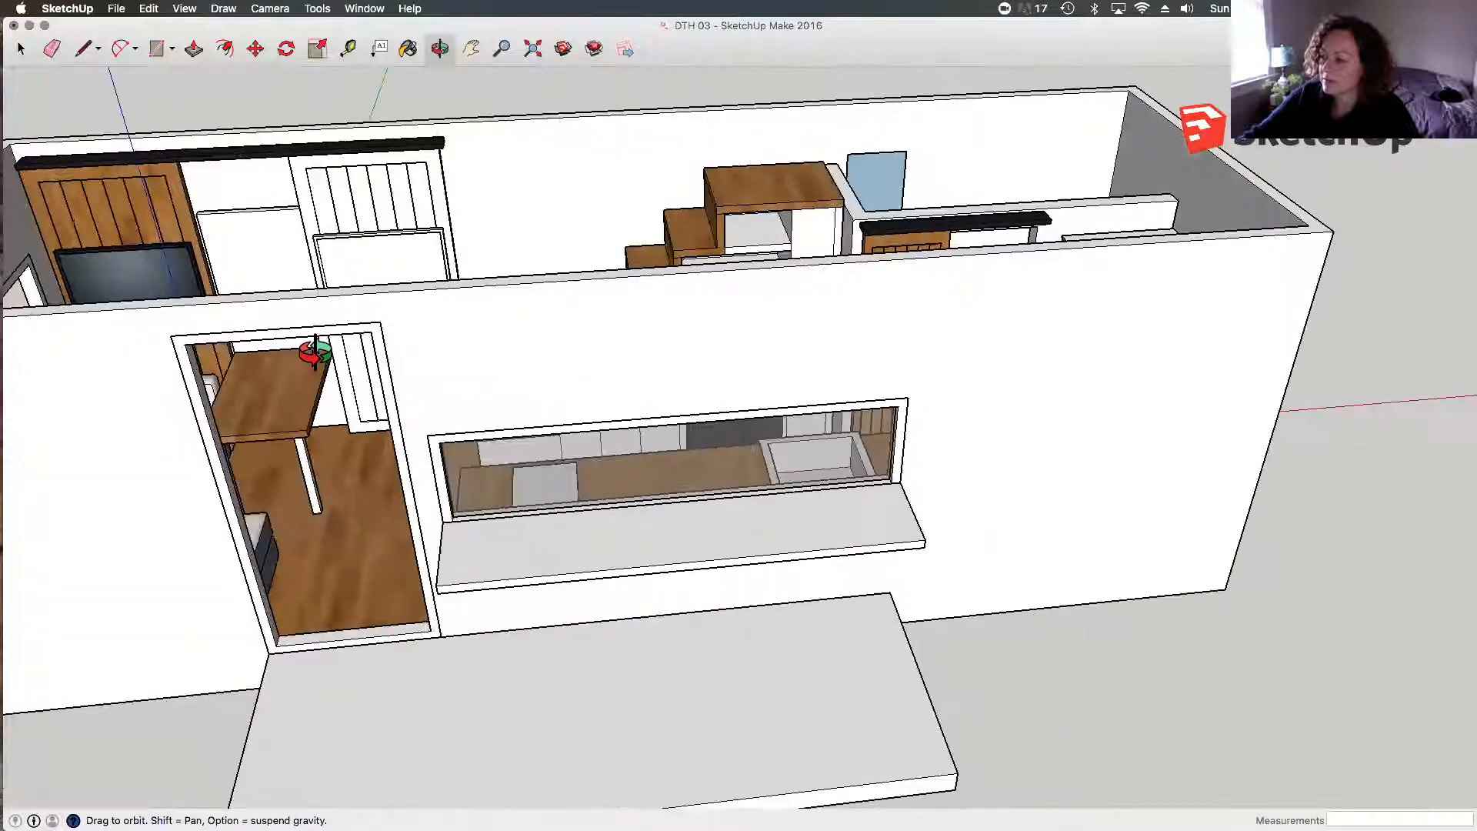
drag(729, 385, 943, 307)
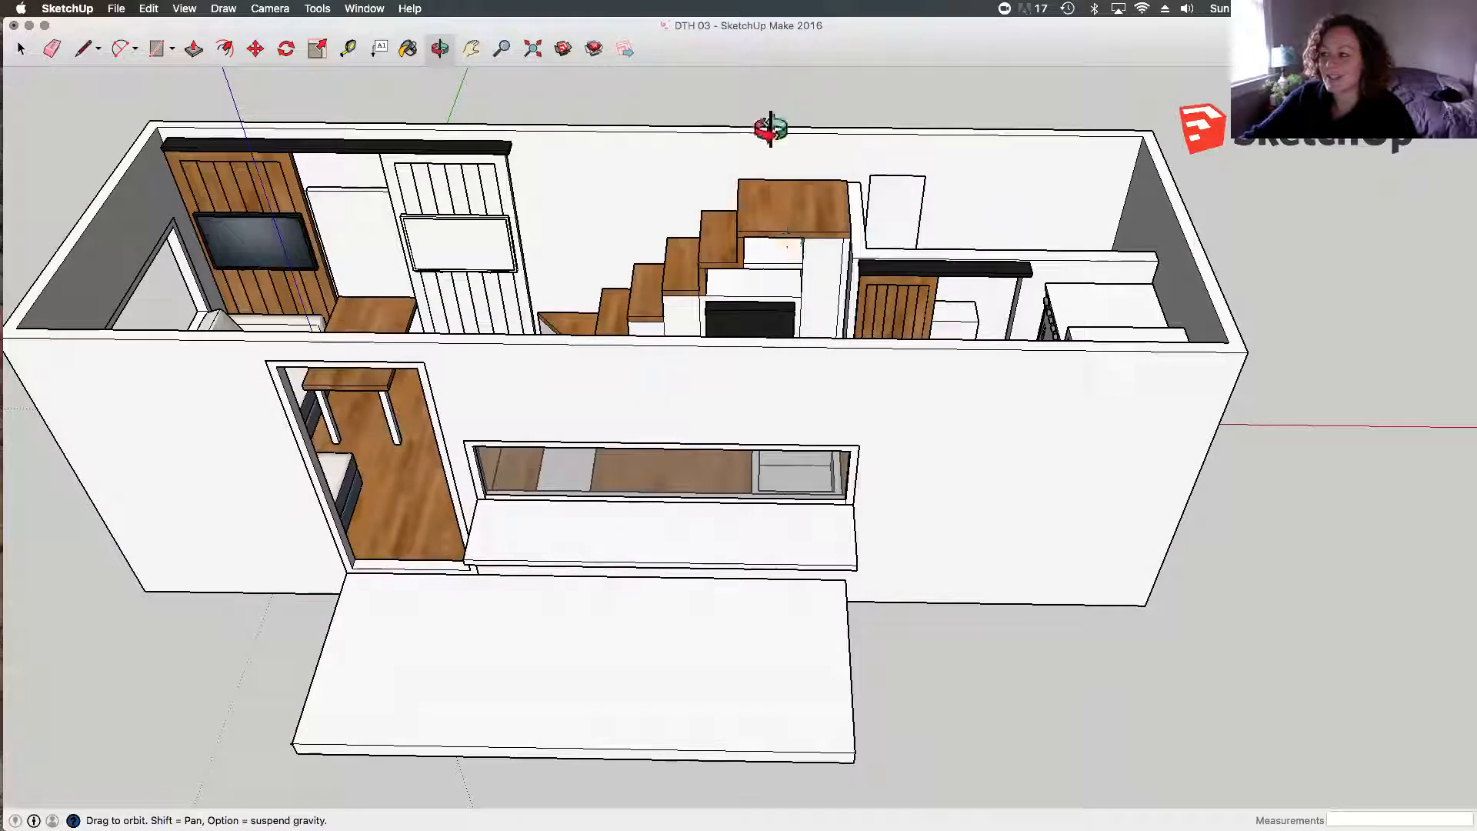